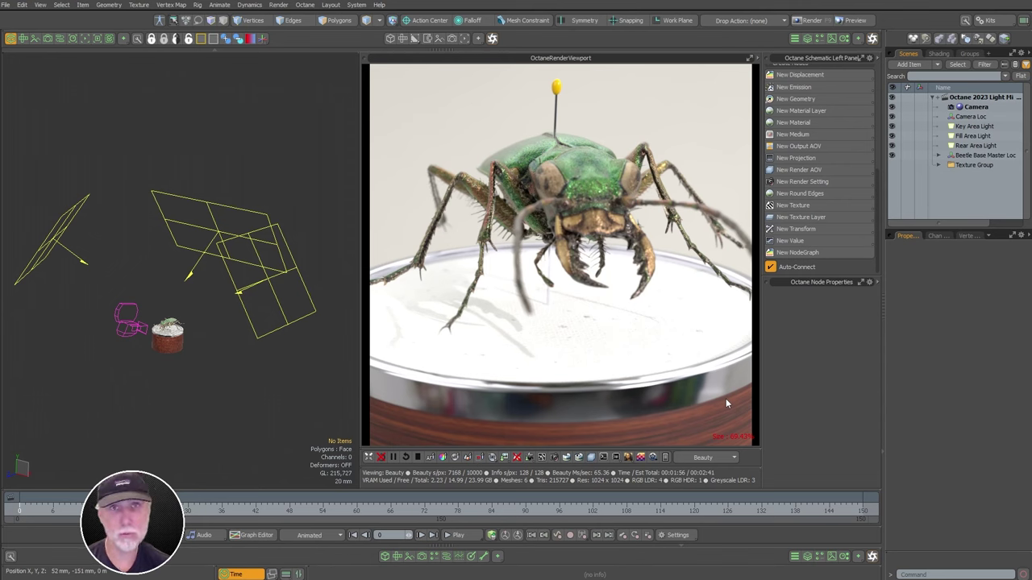
Examine the pinned beetle model and its base from several angles in the 3D view
scroll(206, 324, up, 10)
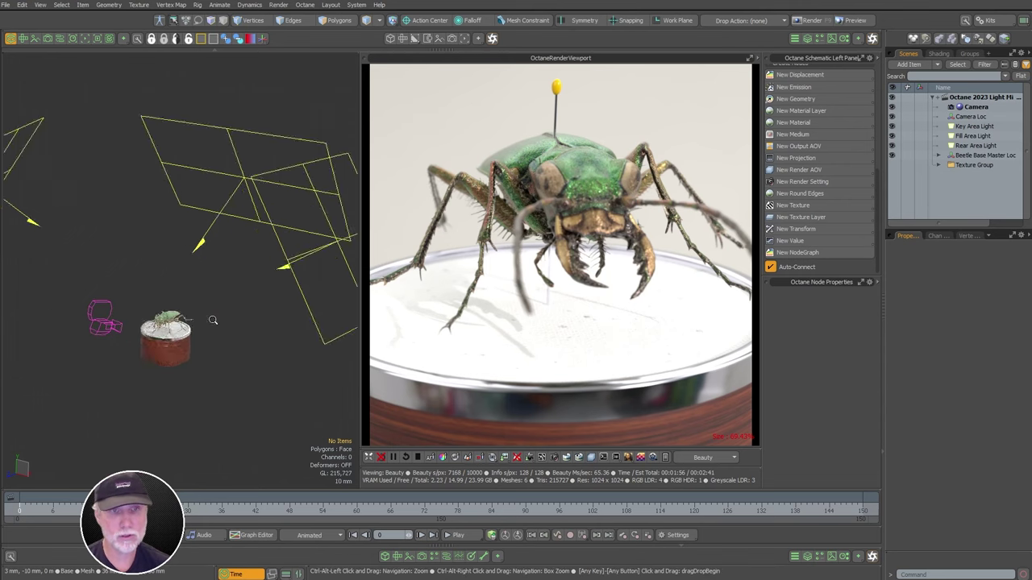
alt+drag(141, 410, 151, 244)
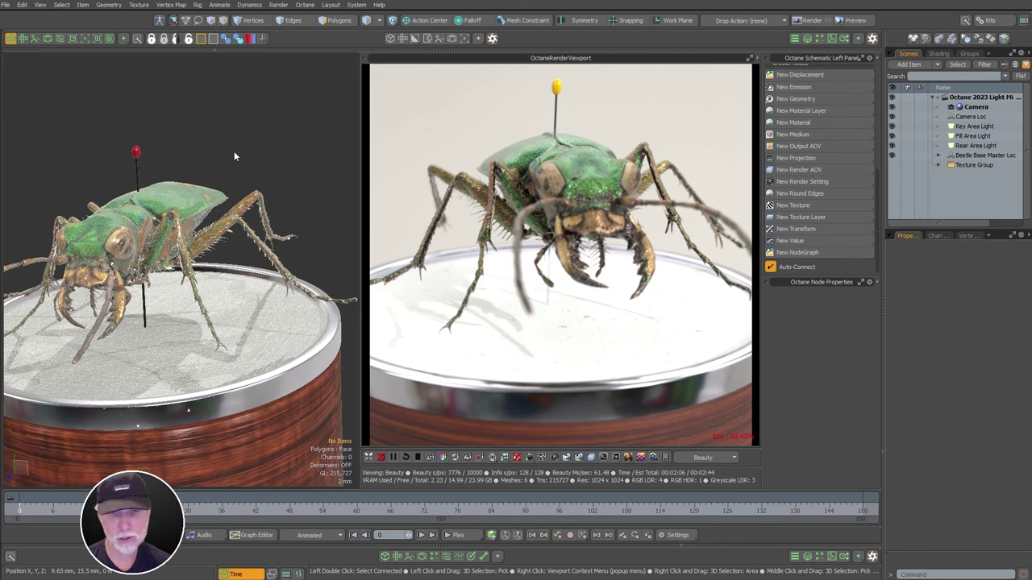
ctrl+alt+drag(184, 186, 171, 283)
mouse_move(171, 283)
alt+mouse_down()
mouse_move(202, 273)
mouse_move(153, 274)
alt+mouse_up()
Identify the area lights around the beetle by selecting them in the 3D view, including Key Area Light and Rear Area Light
middle_click(112, 262)
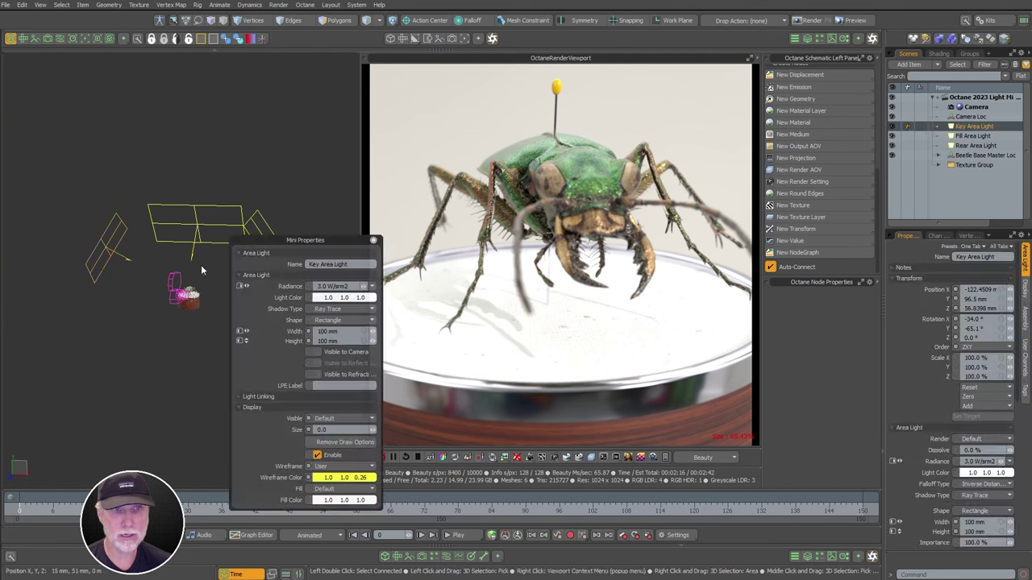
click(273, 225)
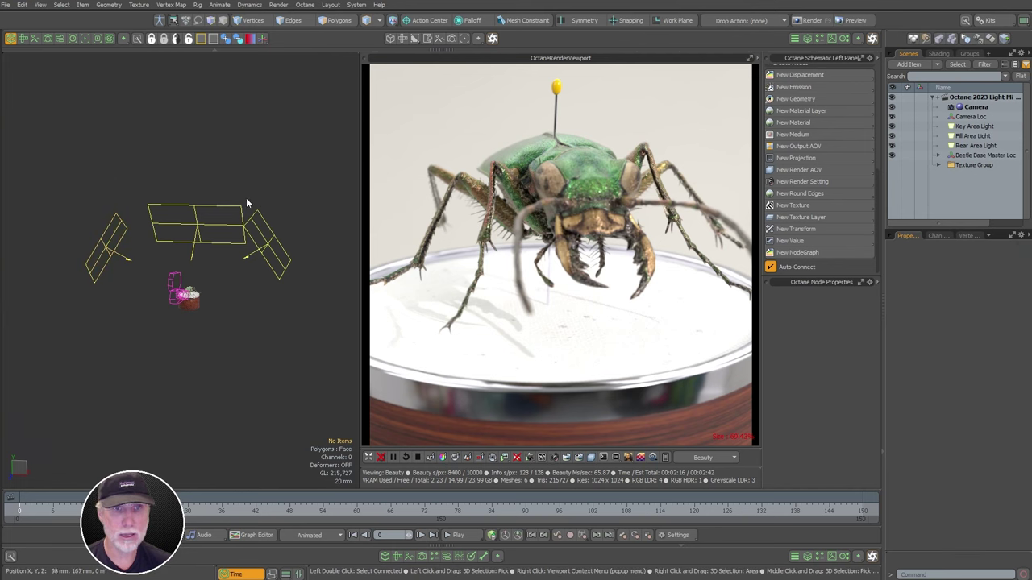
double_click(235, 206)
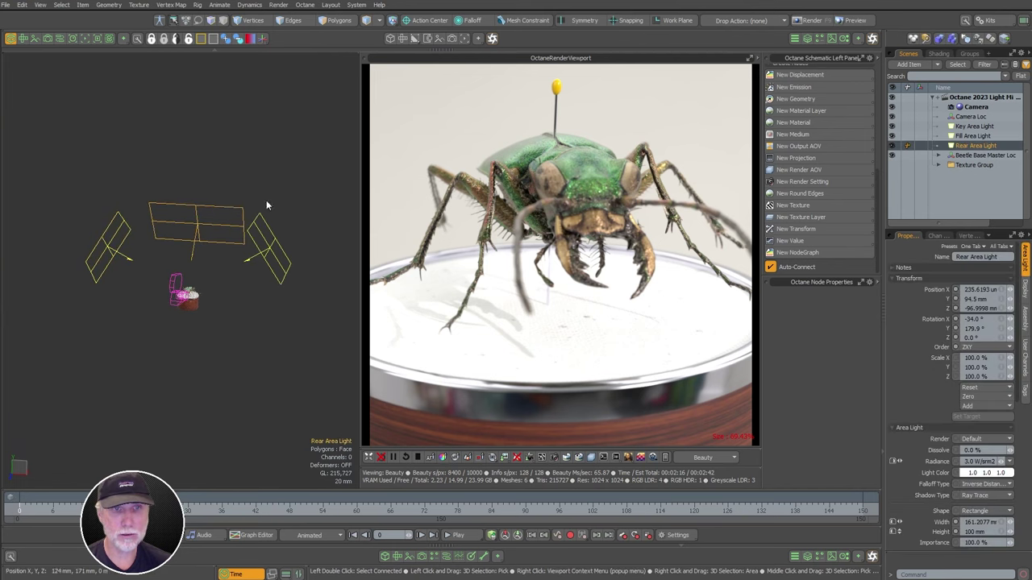
click(145, 239)
click(124, 254)
click(271, 299)
ctrl+alt+drag(189, 292, 105, 296)
ctrl+alt+drag(105, 296, 229, 329)
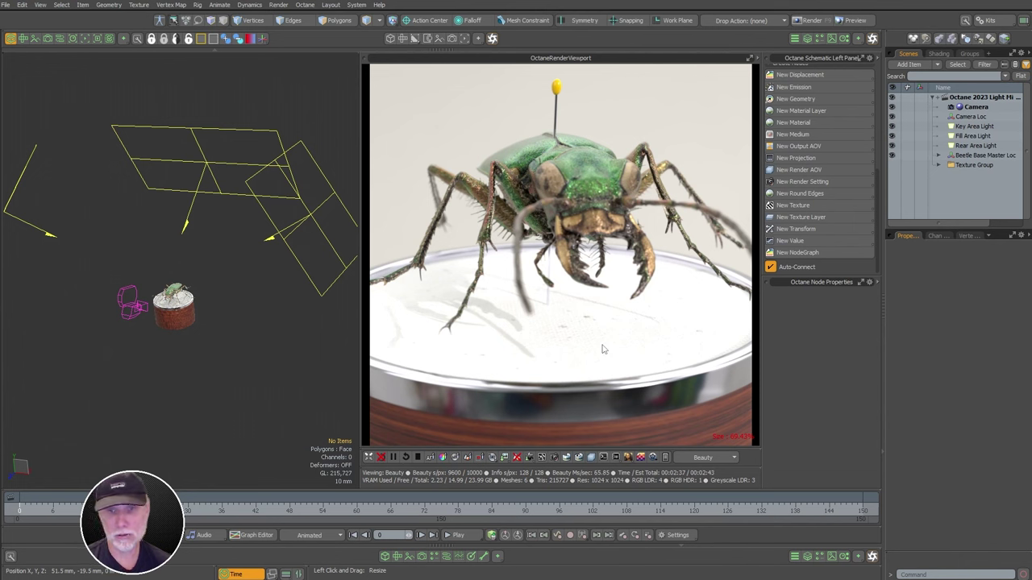
Check the available render passes and replace the 3D view with the schematic, framing the Octane Render AOV Group and its connected nodes
click(722, 457)
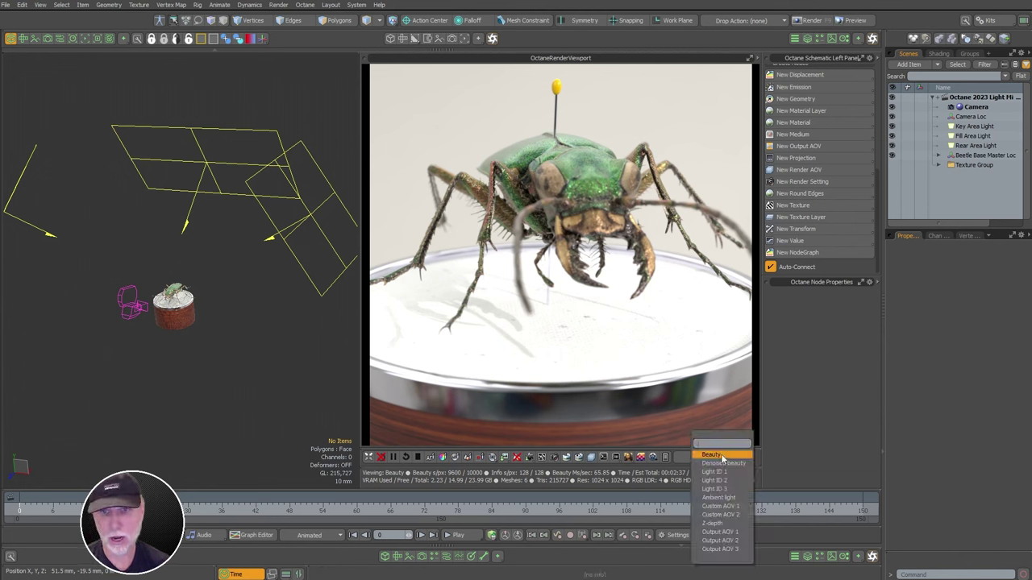
click(722, 420)
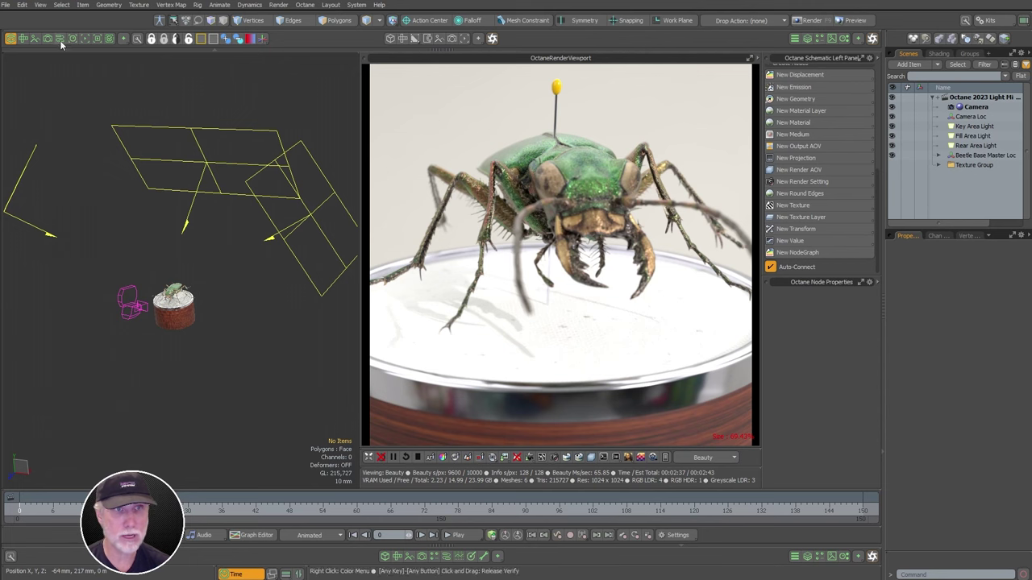
click(60, 37)
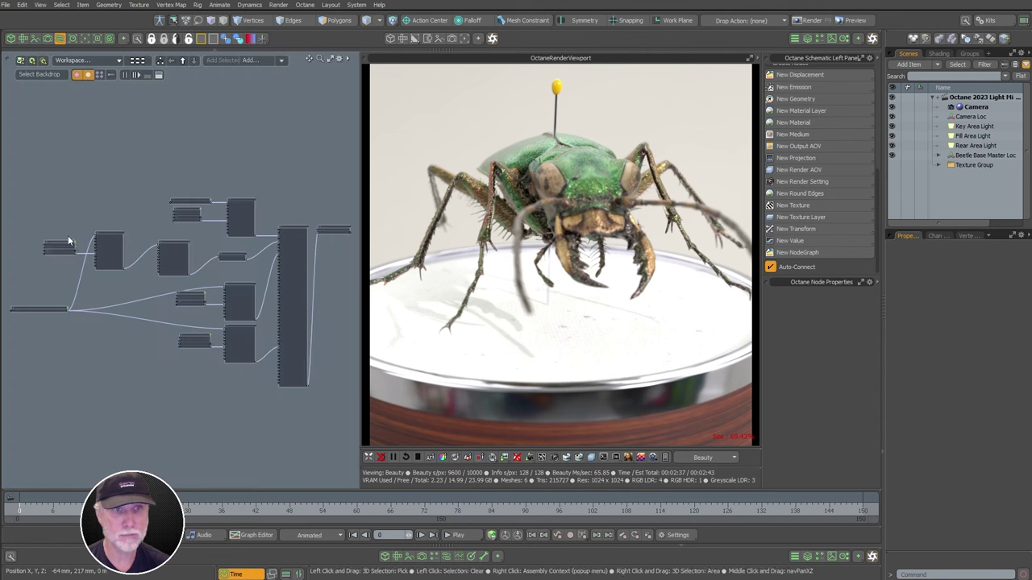
click(106, 60)
mouse_move(112, 76)
click(195, 116)
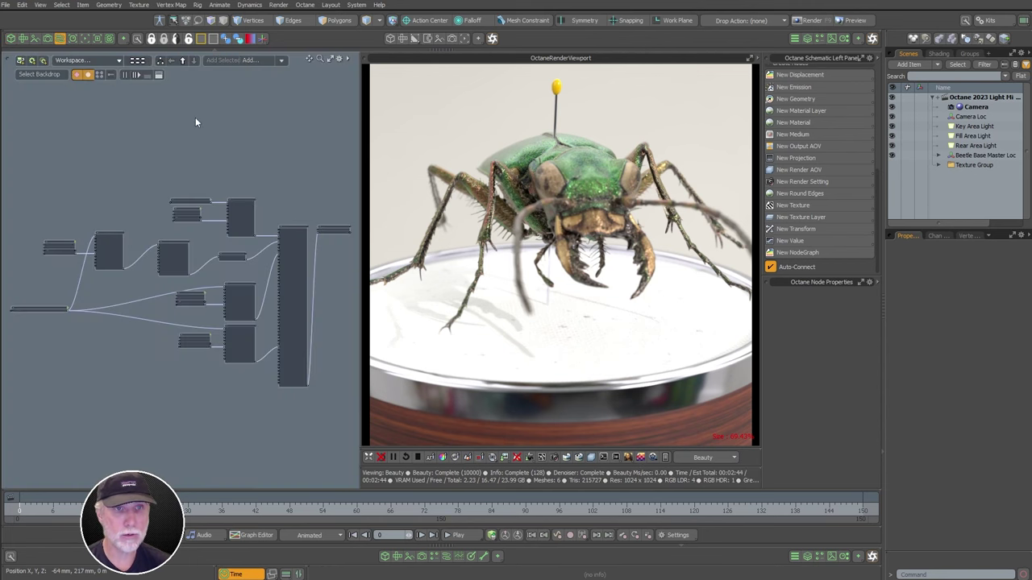
ctrl+alt+drag(299, 271, 337, 271)
alt+drag(337, 271, 336, 302)
Browse the node types offered for new render AOVs and new output AOVs without adding any
click(811, 169)
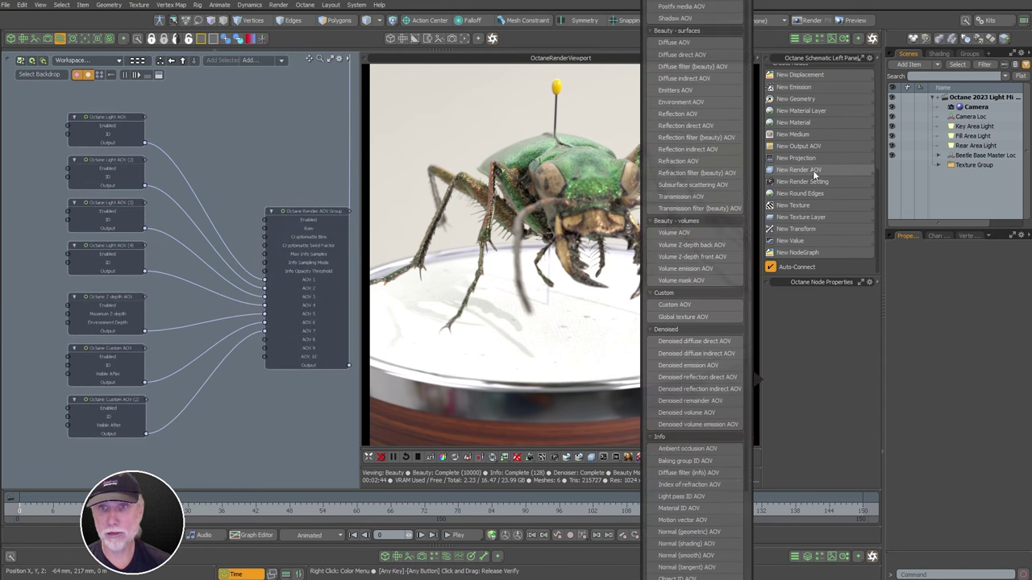
drag(647, 48, 612, 112)
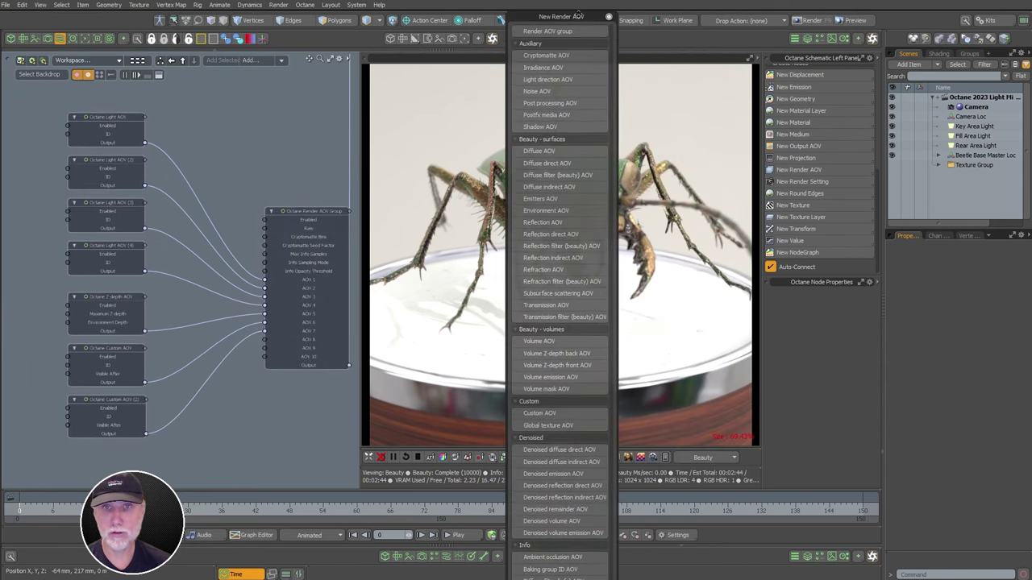
click(609, 15)
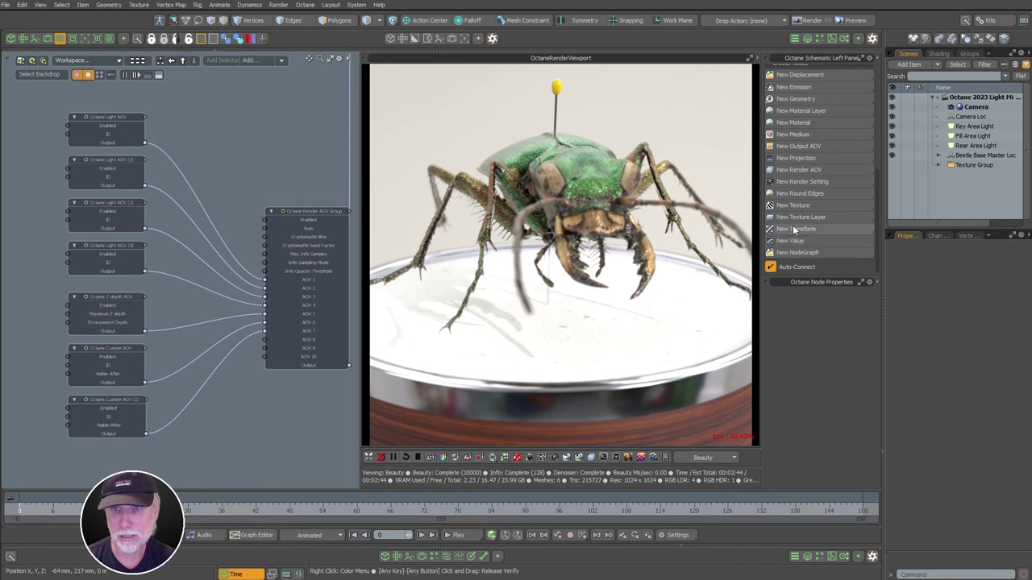
click(808, 169)
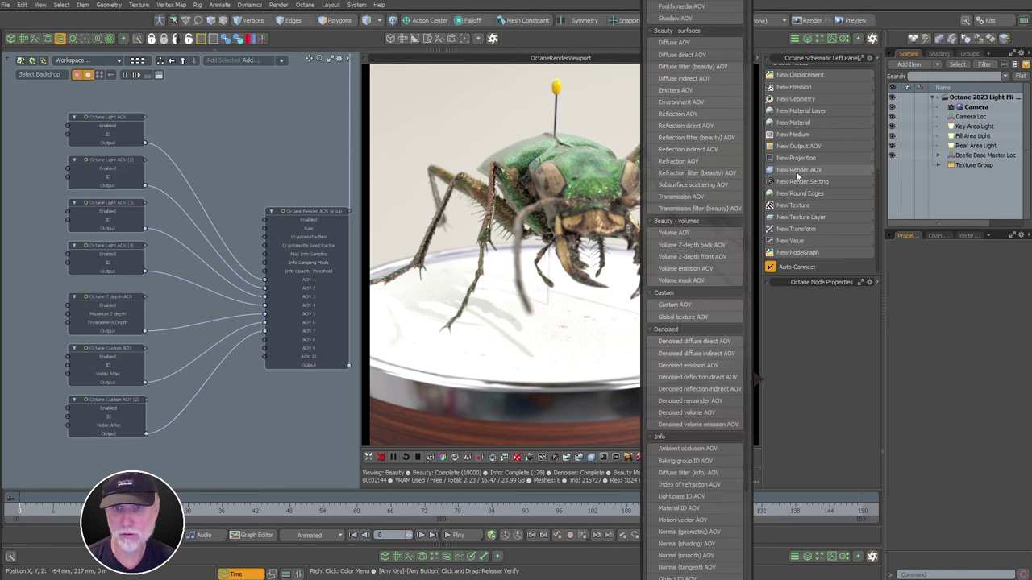
scroll(746, 160, down, 5)
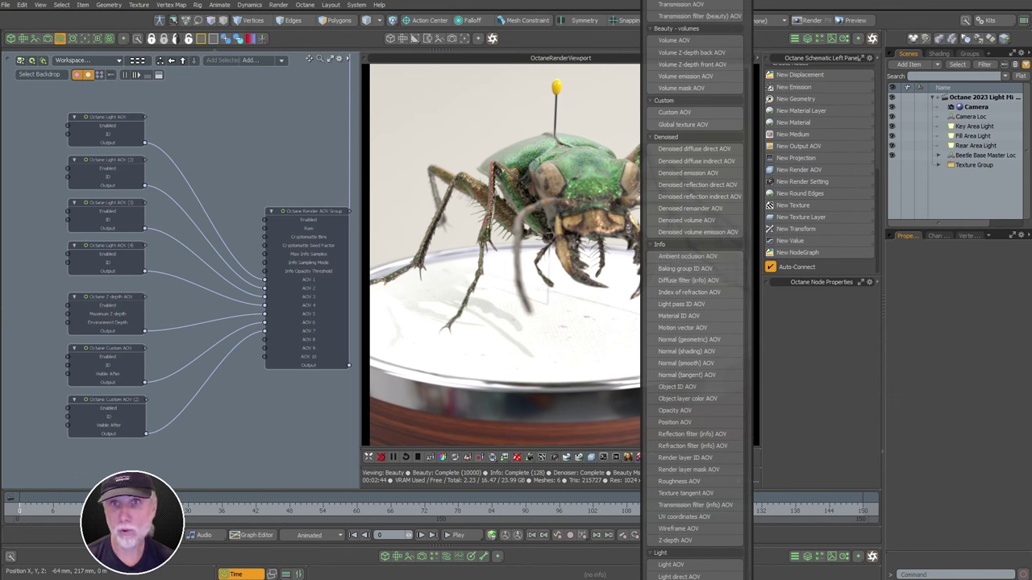
drag(877, 214, 877, 190)
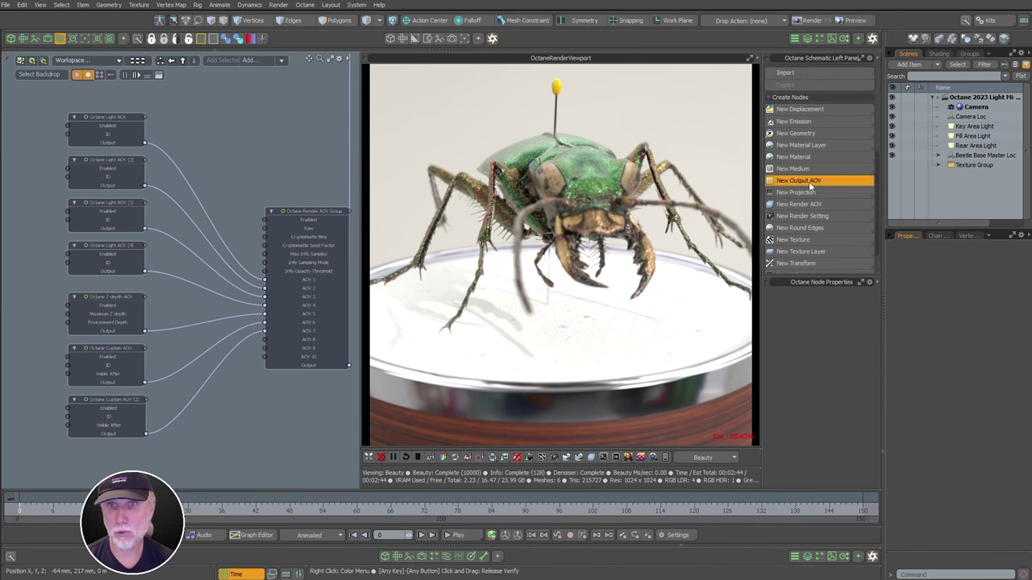
click(808, 182)
click(856, 380)
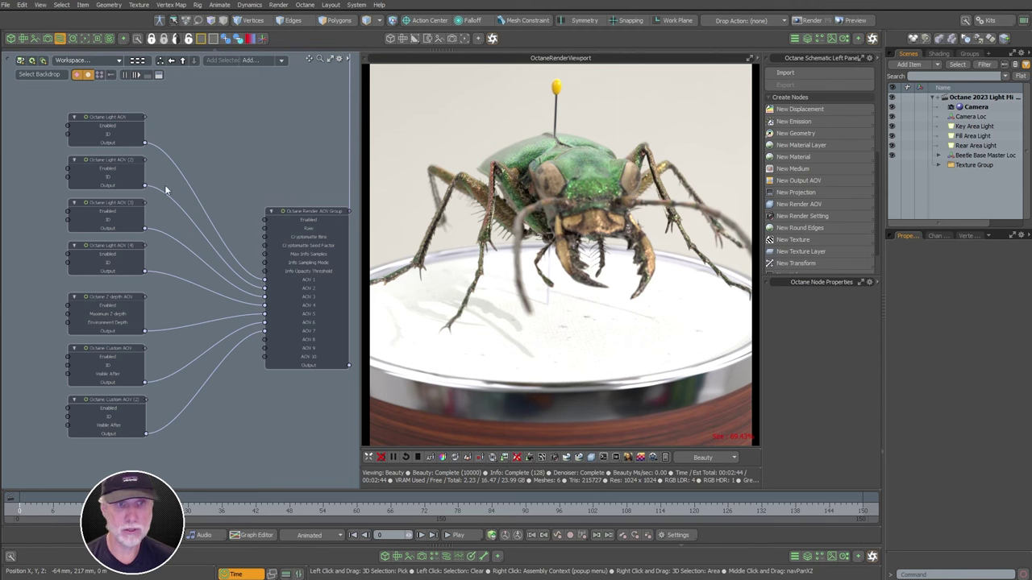
Examine the AOV inputs of the Octane Render AOV Group and select the light, Z-depth and custom AOV nodes connected to it
scroll(166, 189, down, 1)
scroll(274, 214, up, 10)
scroll(352, 211, down, 3)
middle_drag(355, 211, 294, 198)
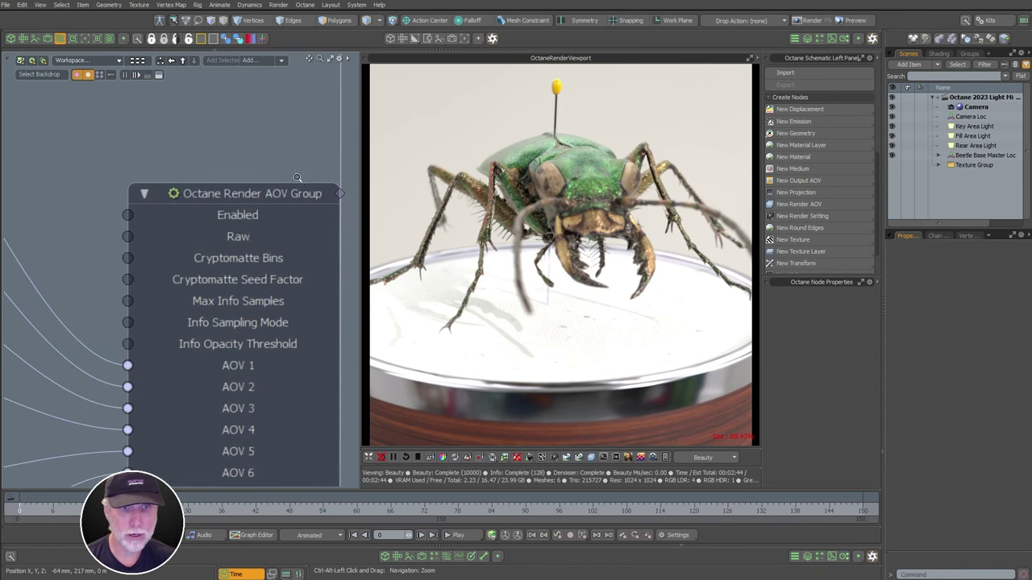
scroll(294, 197, down, 4)
scroll(305, 291, up, 4)
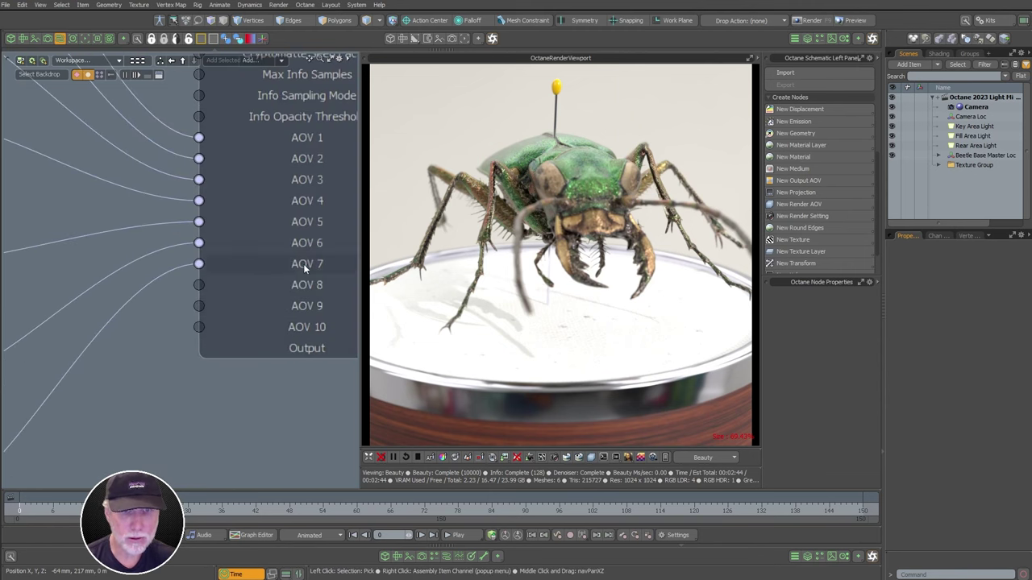
scroll(305, 268, down, 5)
drag(87, 134, 212, 420)
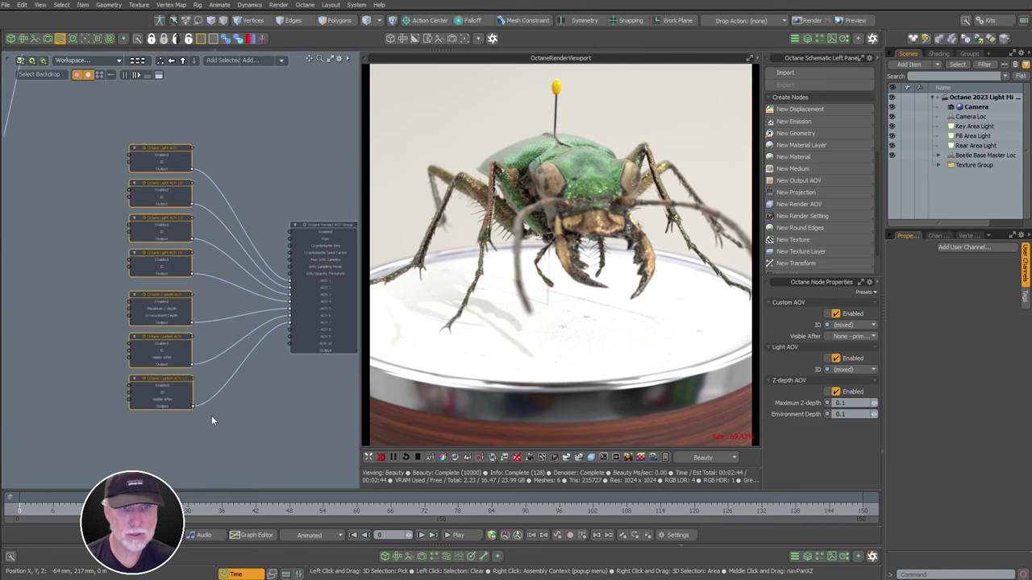
Locate the Octane Output AOV Group in the schematic and select it to examine its three AOV inputs
ctrl+alt+drag(272, 389, 211, 388)
alt+drag(262, 171, 237, 331)
ctrl+alt+drag(270, 282, 392, 305)
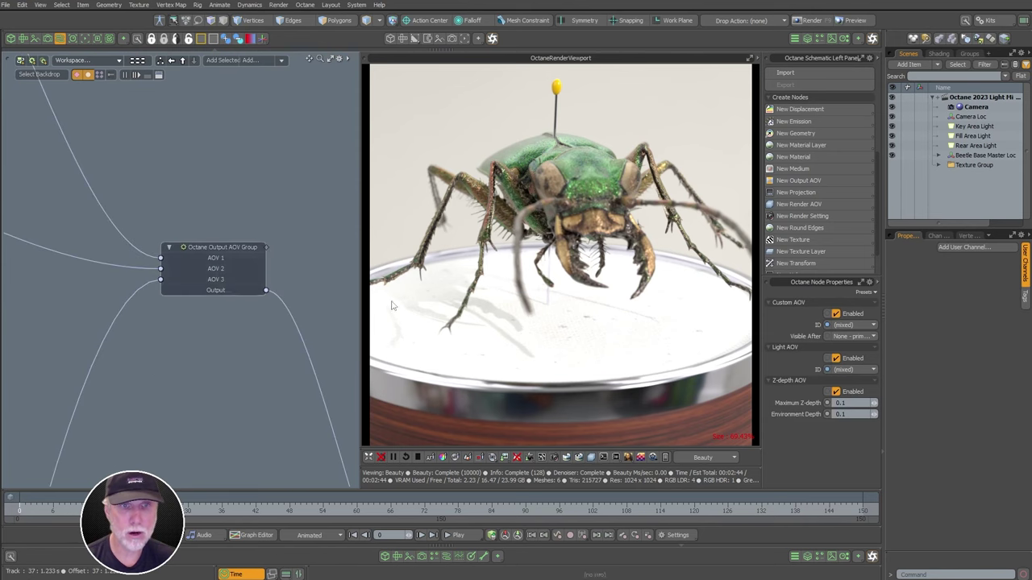
scroll(217, 267, up, 3)
click(216, 272)
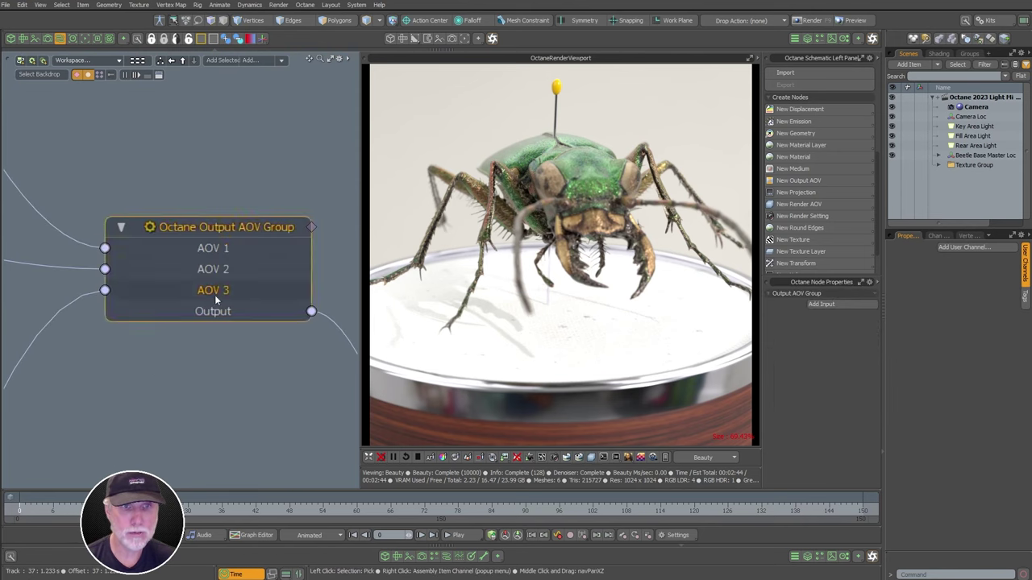
Select the separate node networks that feed the Octane Output AOV Group to review their extent
scroll(214, 295, down, 5)
drag(76, 135, 274, 329)
drag(70, 179, 248, 415)
alt+shift+drag(228, 407, 258, 209)
ctrl+alt+drag(274, 327, 221, 251)
drag(102, 455, 285, 174)
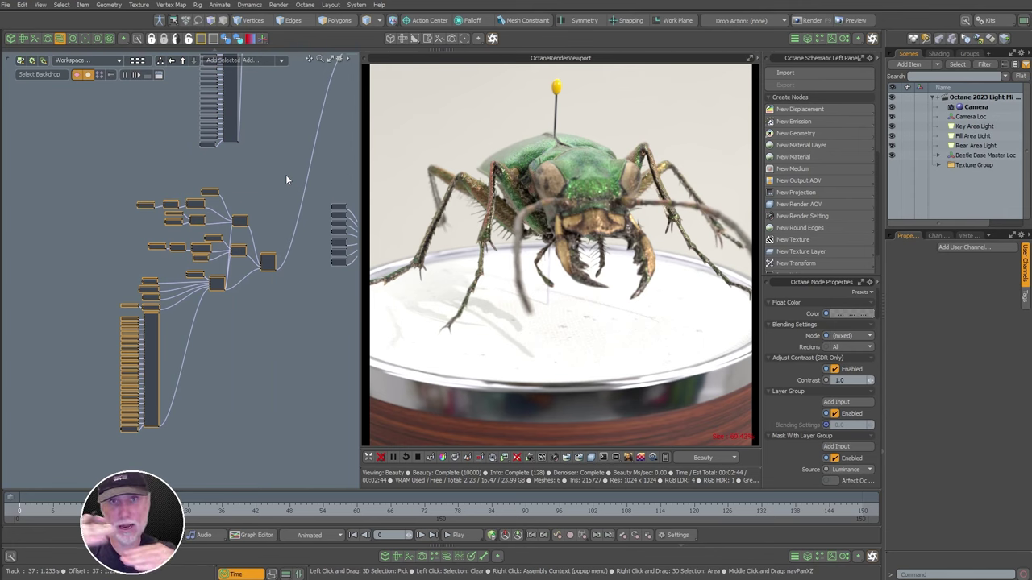
Examine the layer nodes feeding Octane Output AOV (2) and clear the node selection
alt+shift+drag(216, 185, 211, 376)
ctrl+alt+drag(258, 244, 402, 233)
alt+shift+drag(345, 169, 193, 264)
ctrl+alt+drag(222, 245, 213, 294)
alt+shift+drag(141, 153, 266, 371)
ctrl+alt+drag(193, 300, 285, 302)
scroll(257, 364, down, 5)
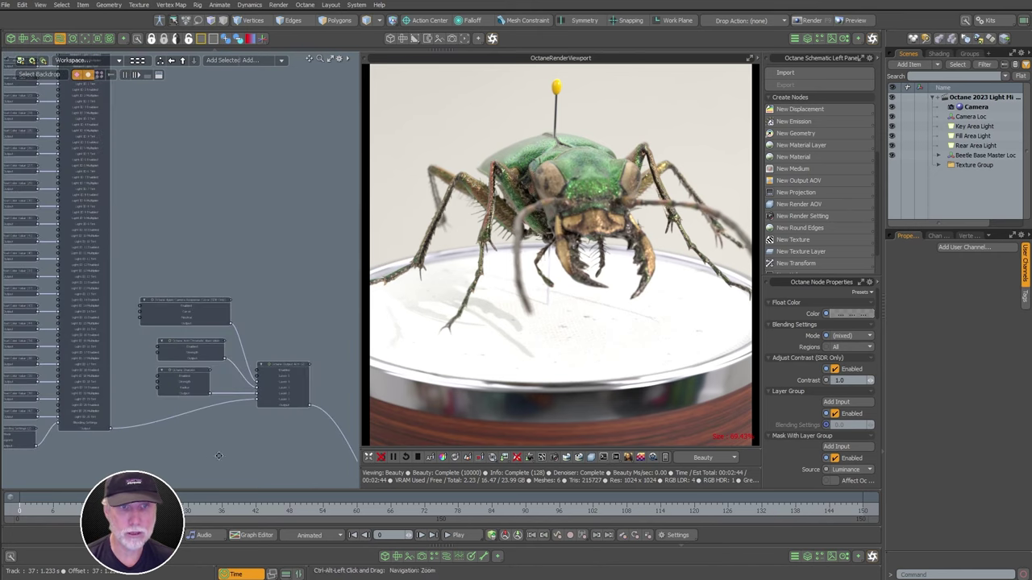
mouse_move(246, 363)
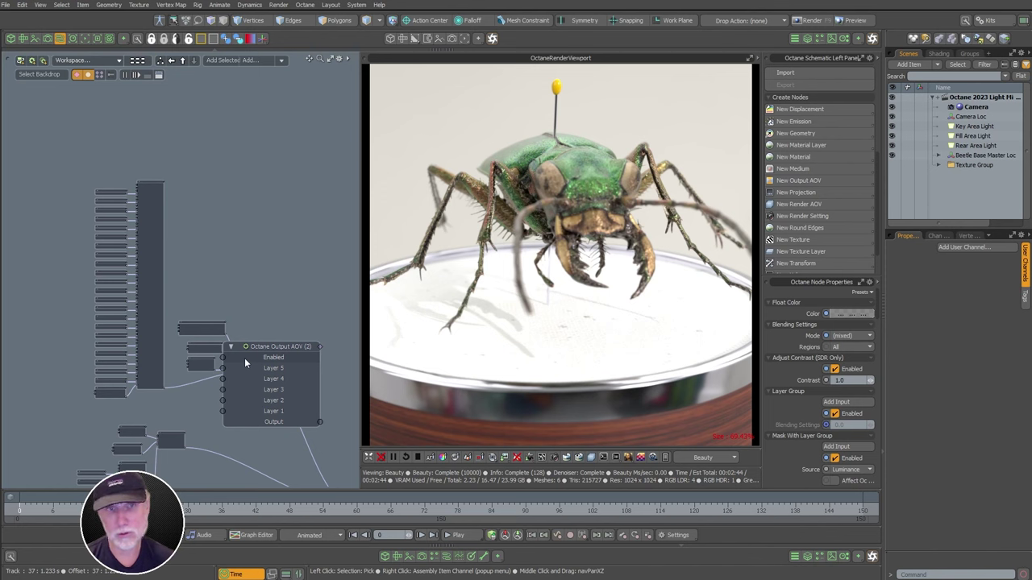
click(253, 134)
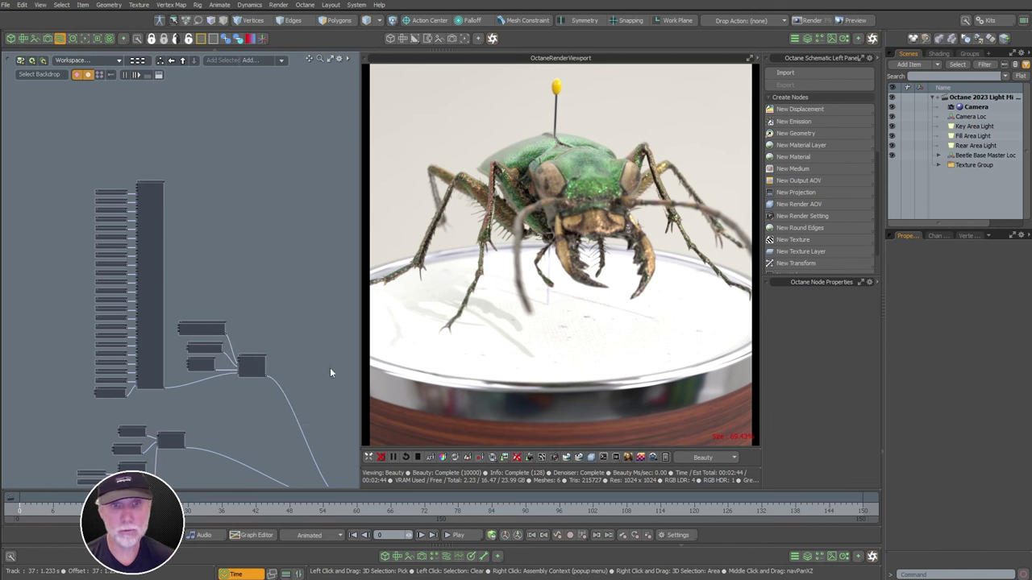
Examine the individual Octane Light, Z-depth and Custom AOV nodes in the schematic
alt+shift+drag(330, 371, 216, 134)
alt+shift+drag(278, 403, 216, 105)
ctrl+alt+drag(128, 241, 202, 264)
alt+shift+drag(203, 263, 242, 230)
ctrl+alt+drag(282, 261, 278, 239)
alt+shift+drag(189, 219, 260, 295)
ctrl+alt+drag(178, 180, 211, 158)
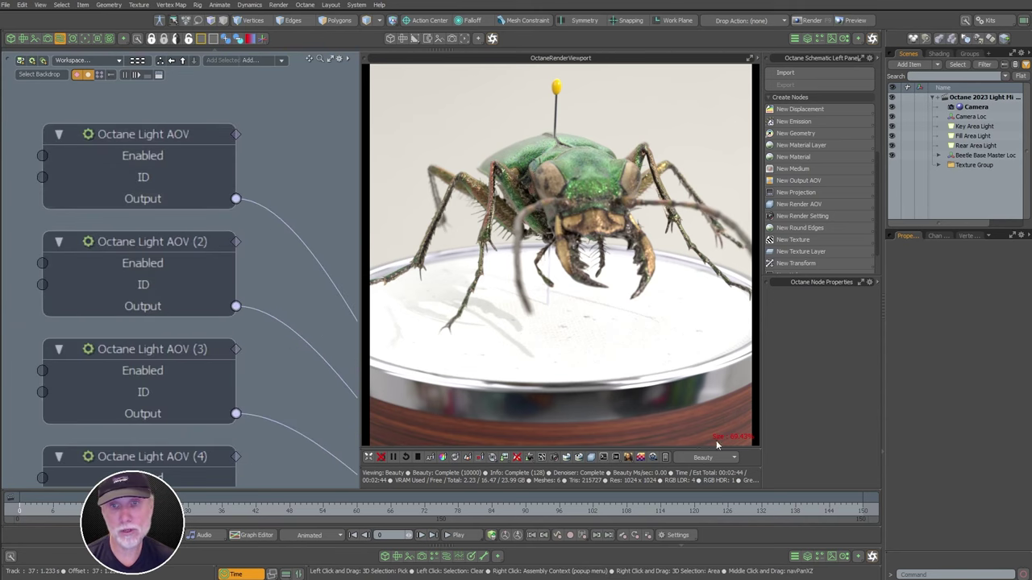
alt+shift+drag(281, 449, 260, 206)
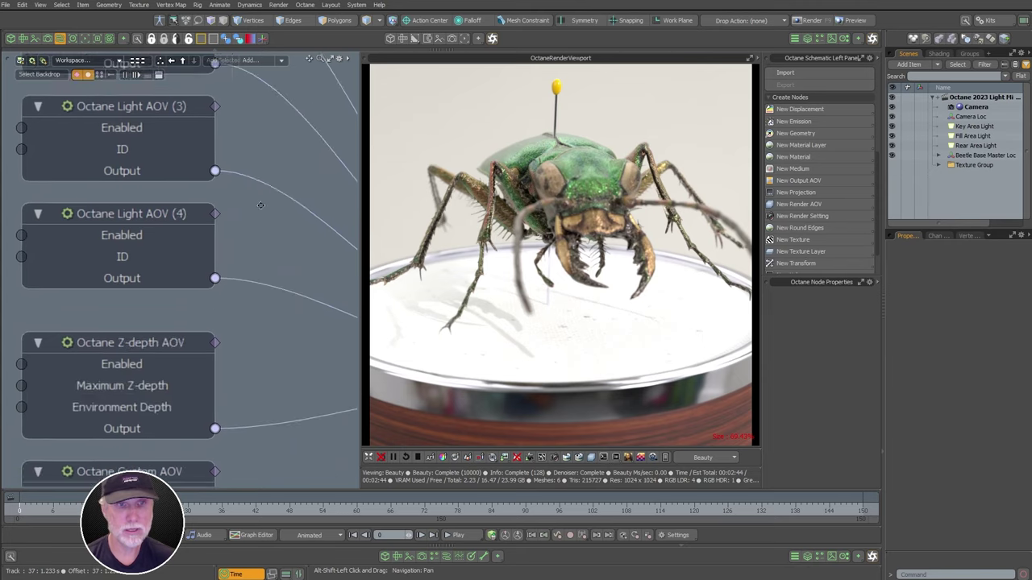
alt+shift+drag(260, 290, 278, 176)
alt+shift+drag(259, 396, 281, 205)
alt+shift+drag(219, 334, 205, 369)
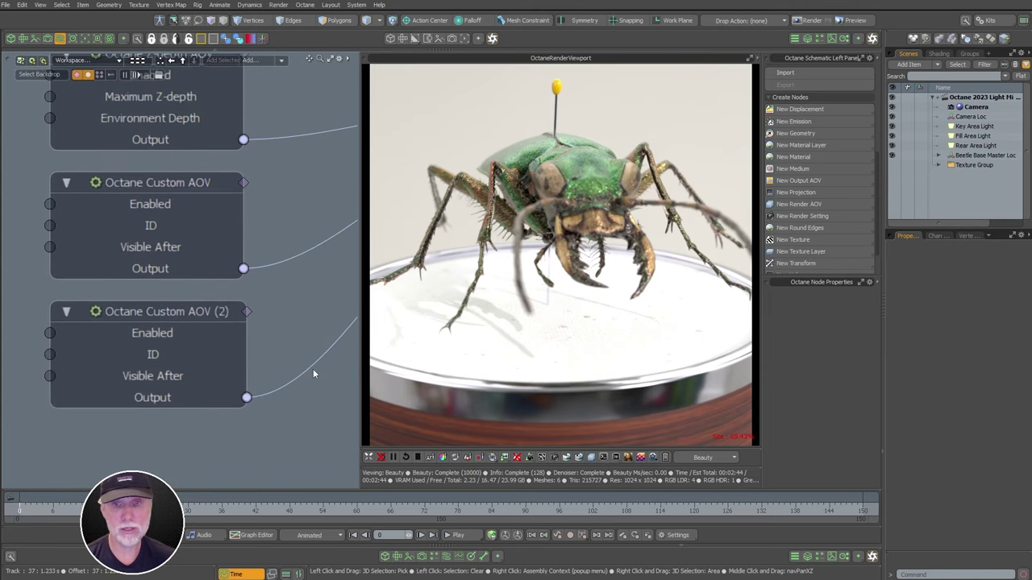
Display the Light ID 1, Light ID 2, Light ID 3 and Ambient light passes in turn in the render viewport
click(710, 458)
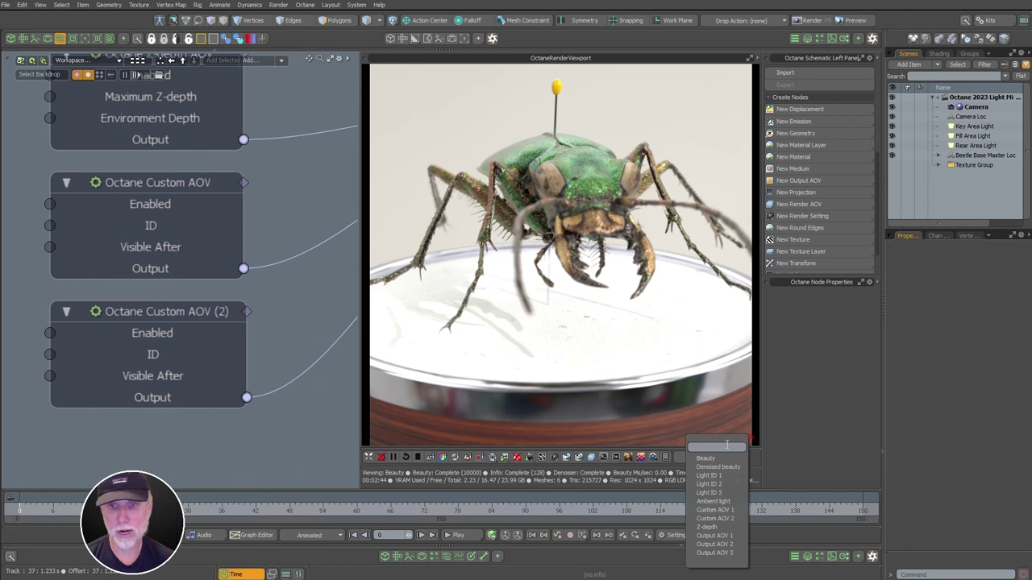
click(730, 477)
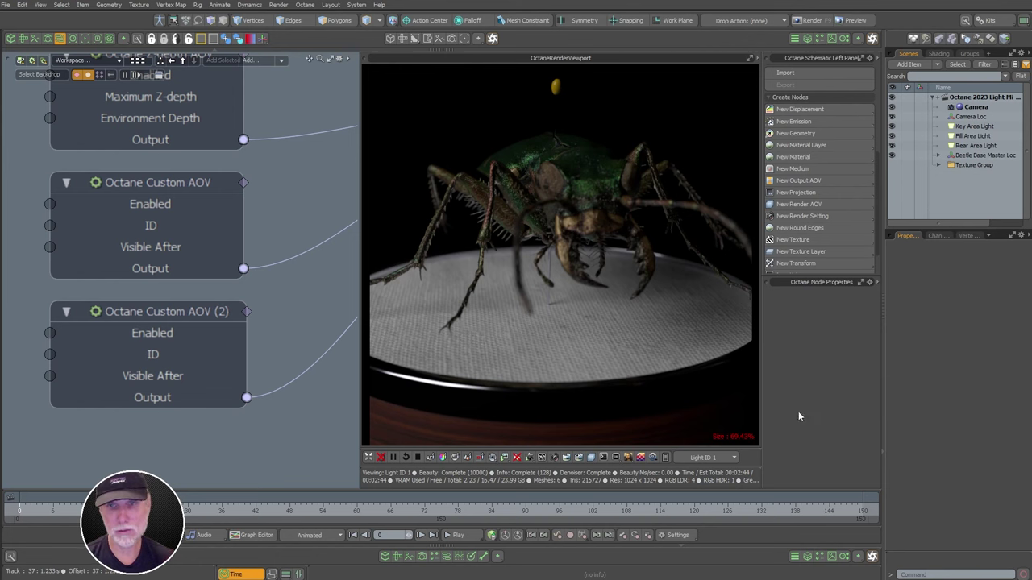
click(709, 457)
click(724, 466)
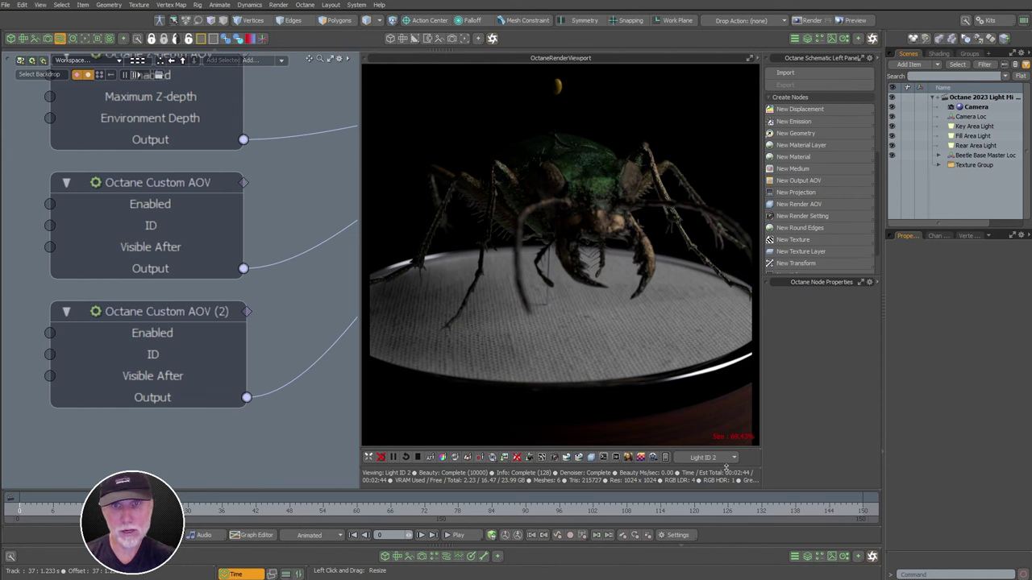
click(717, 457)
click(716, 468)
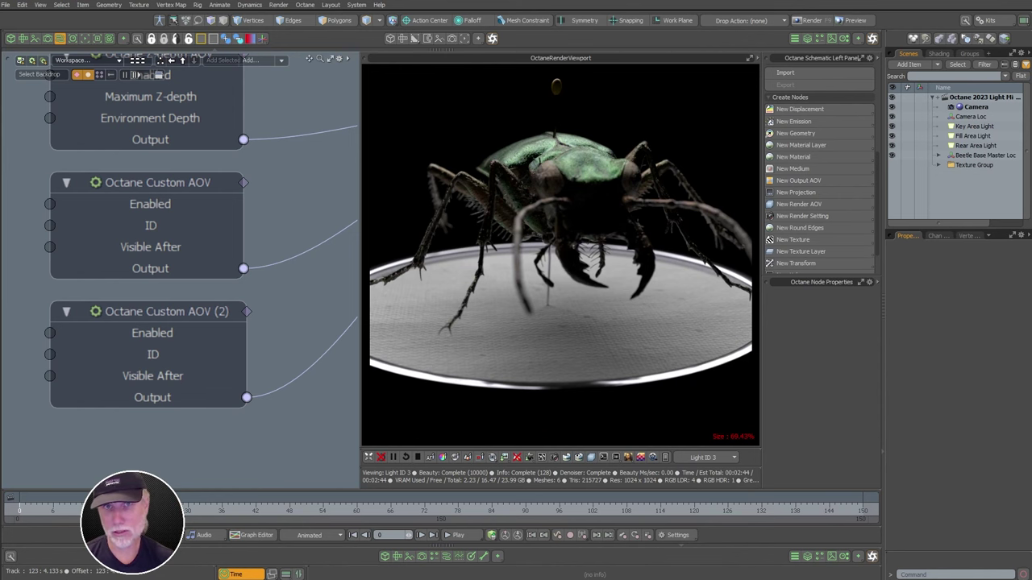
click(702, 457)
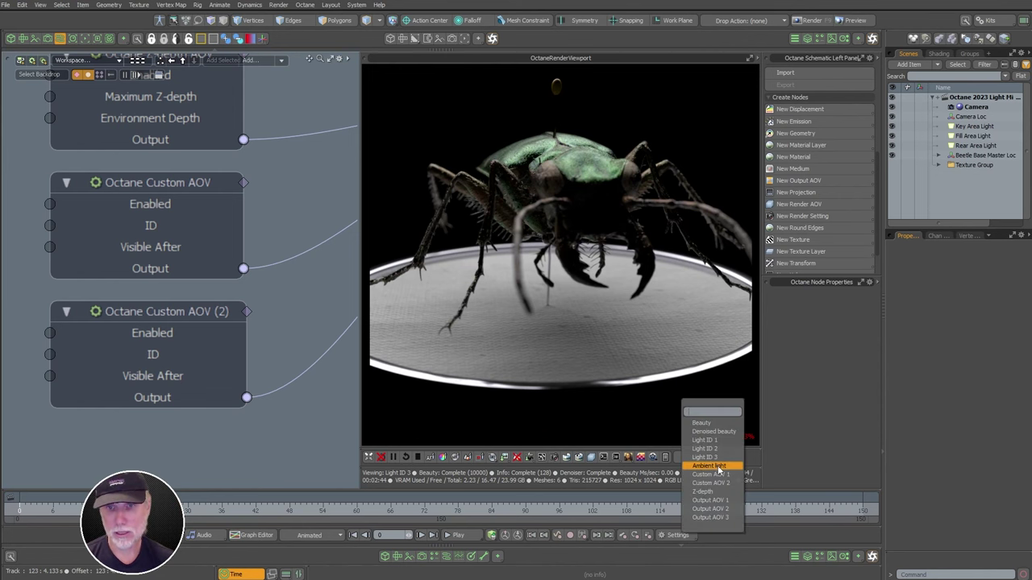
click(720, 473)
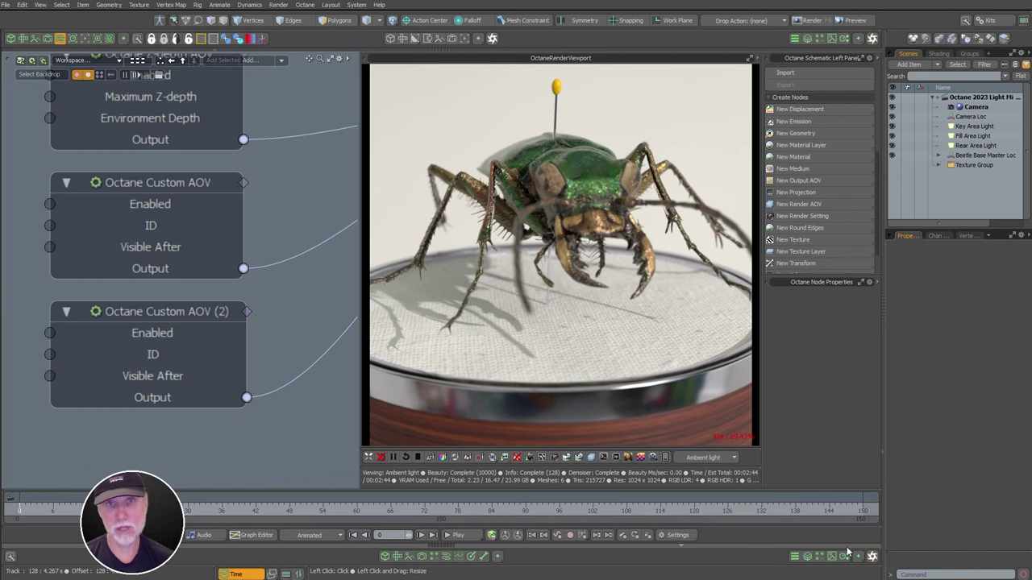
Display the Custom AOV 1, Custom AOV 2 and Denoised beauty passes in turn in the render viewport
click(703, 457)
click(713, 465)
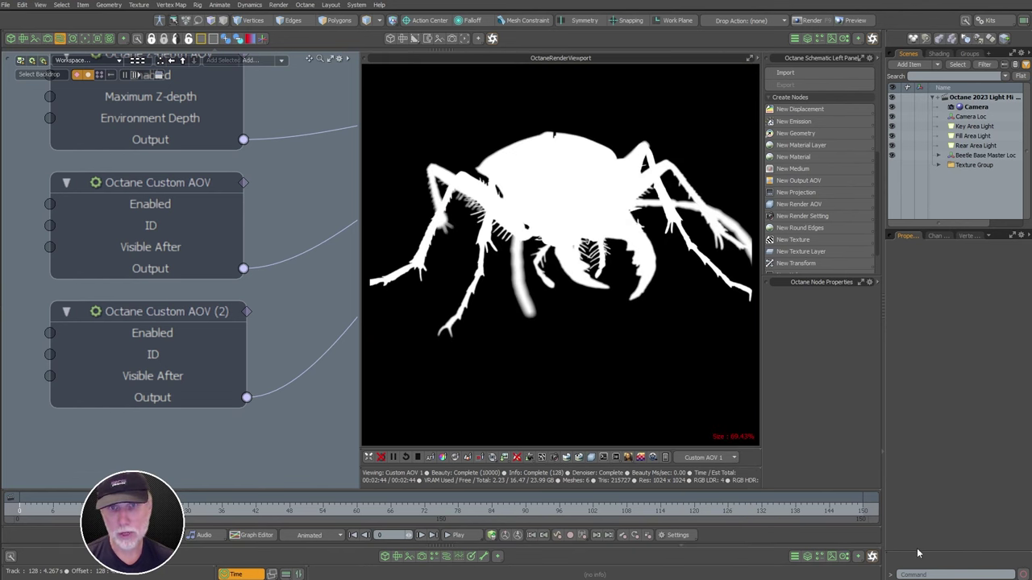
click(718, 458)
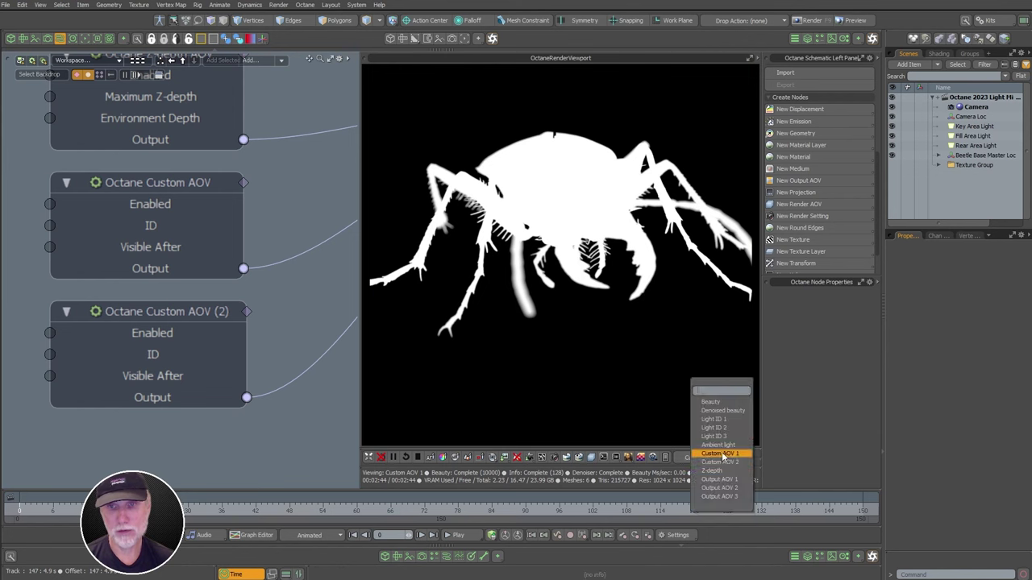
click(730, 469)
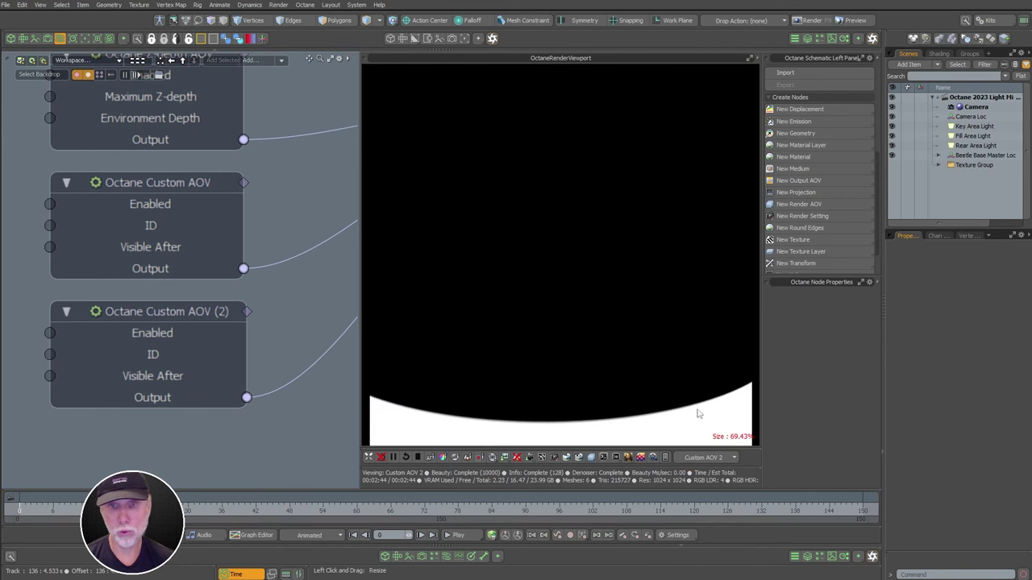
click(721, 458)
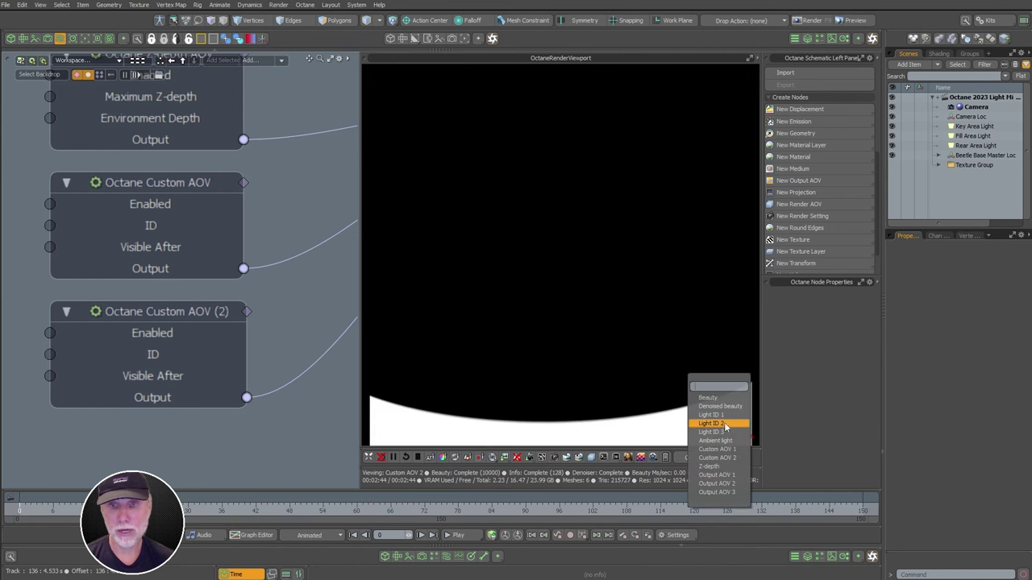
click(709, 408)
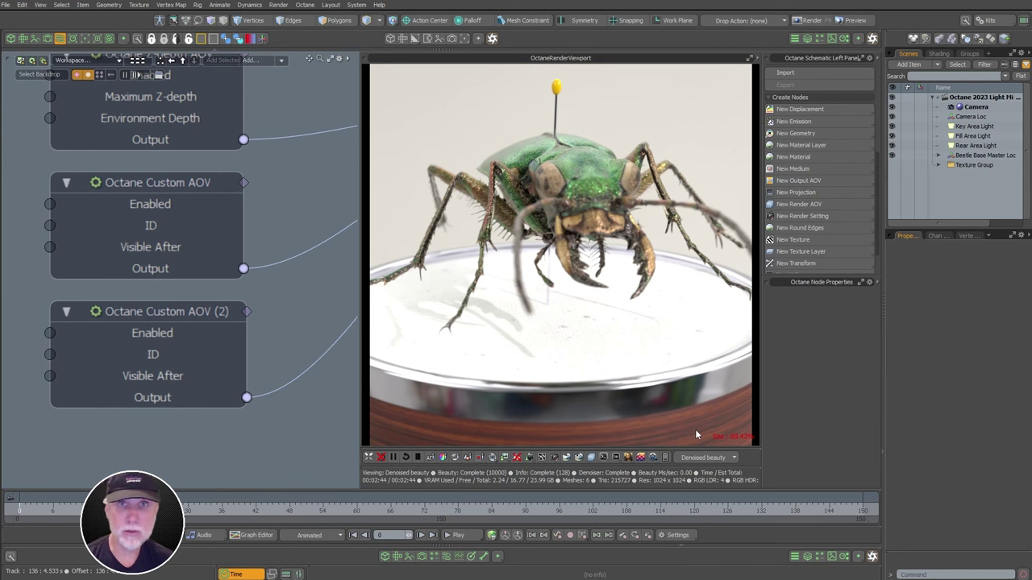
Display the Z-depth pass of the beetle in the render viewport
click(704, 457)
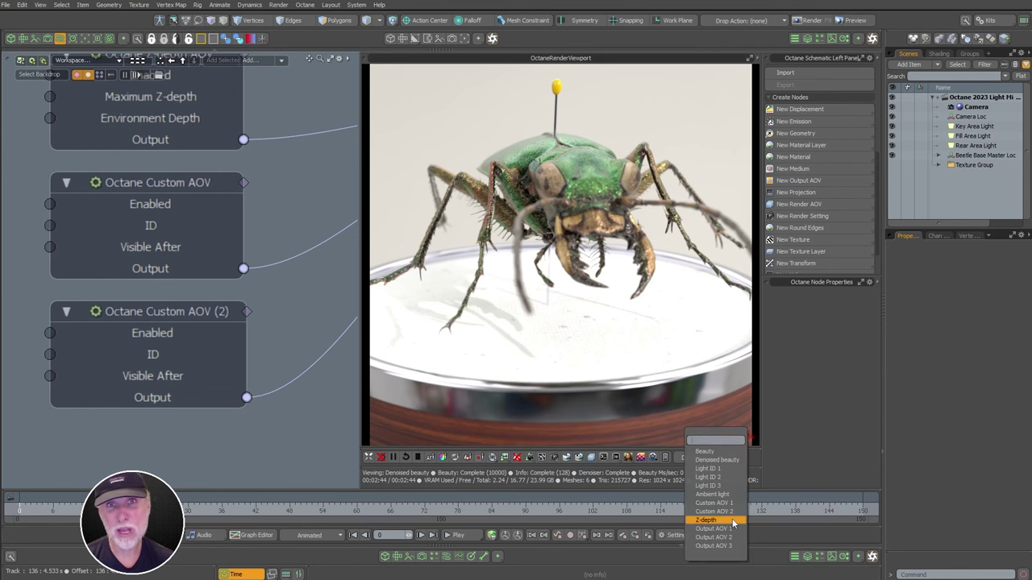
click(733, 521)
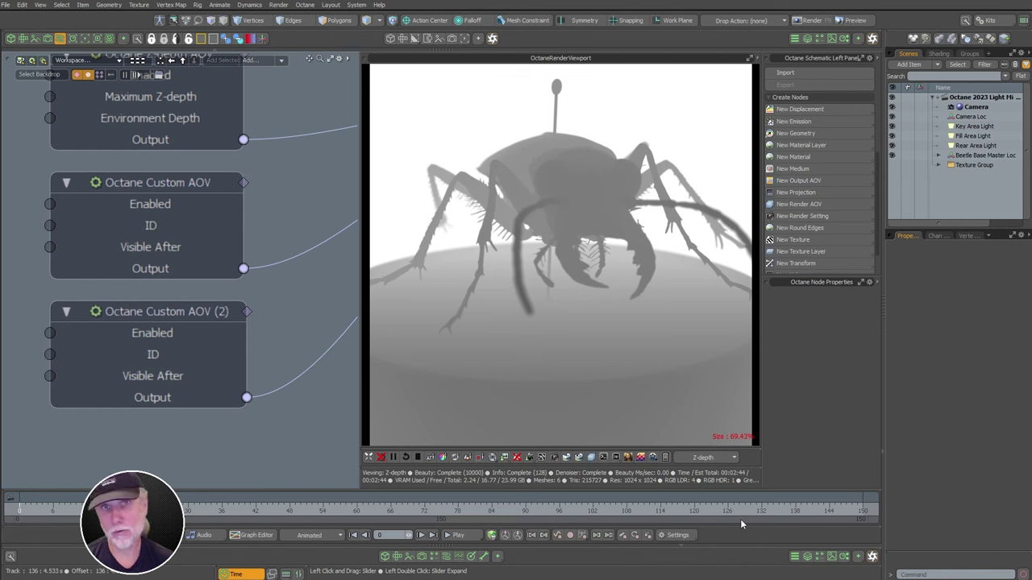
click(732, 458)
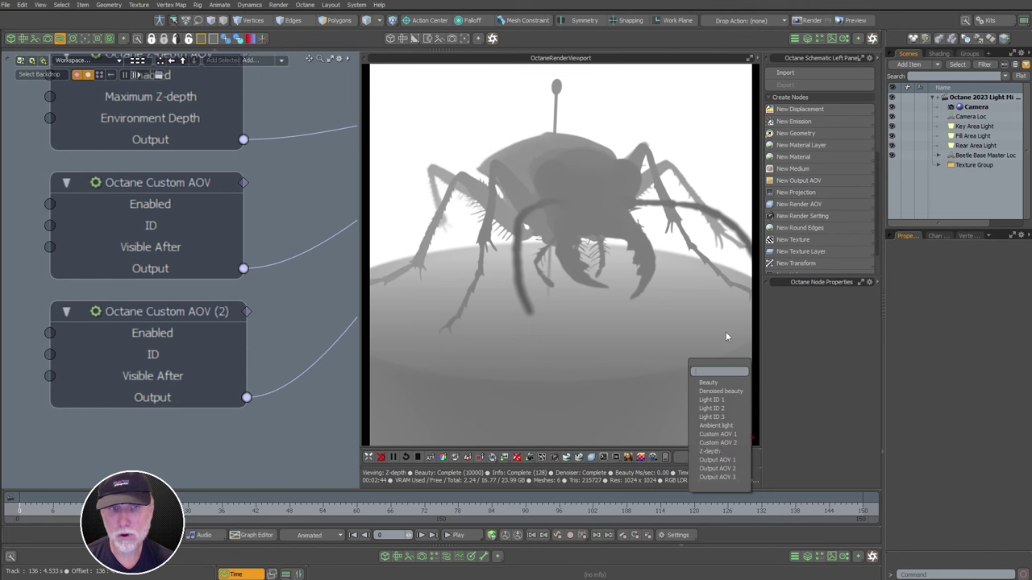
click(727, 339)
Examine the Octane Render AOV Group node with its connected inputs and the Octane Output AOV Group node
ctrl+alt+drag(261, 259, 39, 381)
ctrl+alt+drag(232, 304, 320, 281)
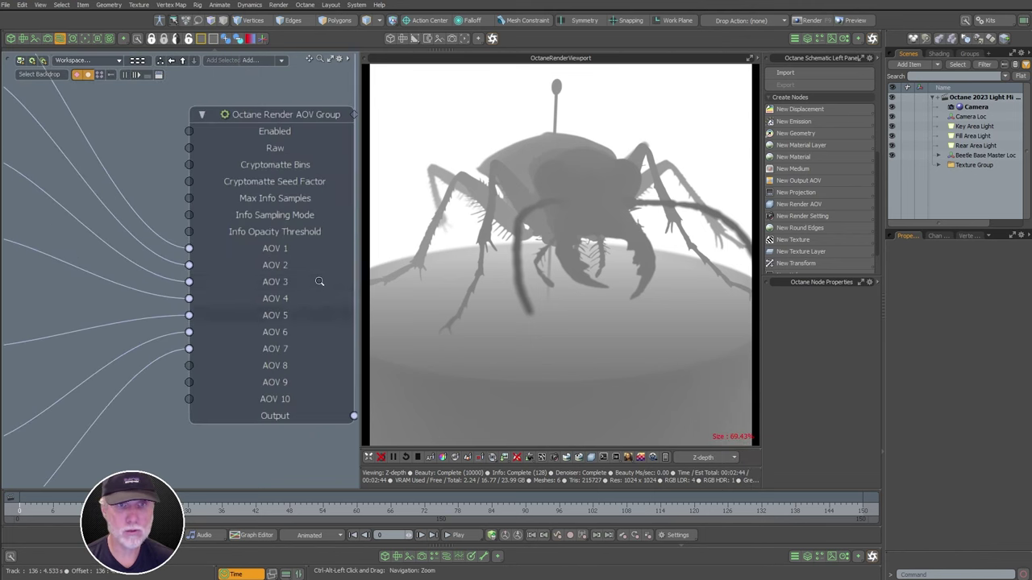
ctrl+alt+drag(302, 245, 239, 262)
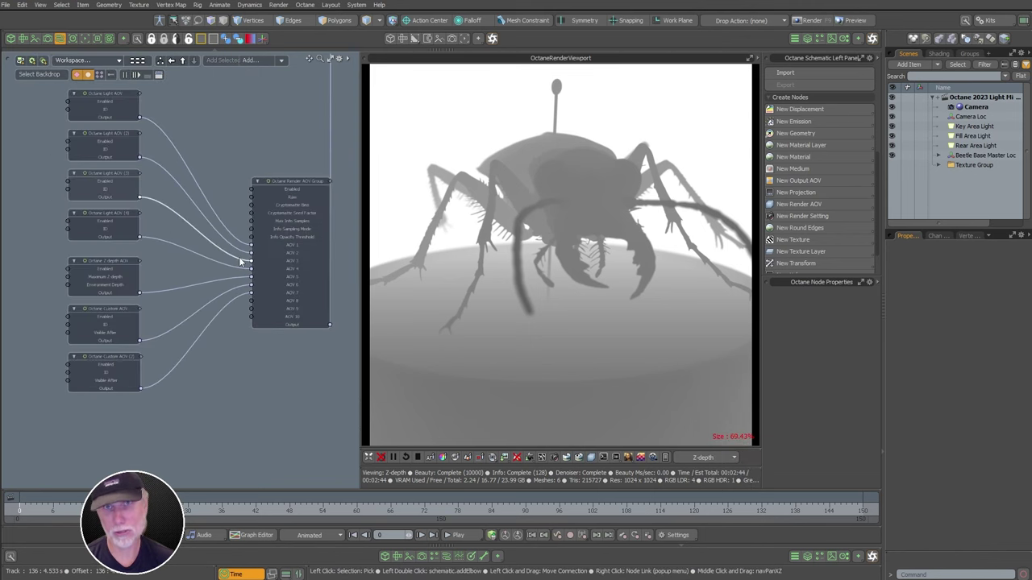
ctrl+alt+drag(184, 295, 121, 278)
alt+shift+drag(215, 136, 190, 363)
ctrl+alt+drag(191, 362, 363, 241)
alt+shift+drag(363, 241, 173, 347)
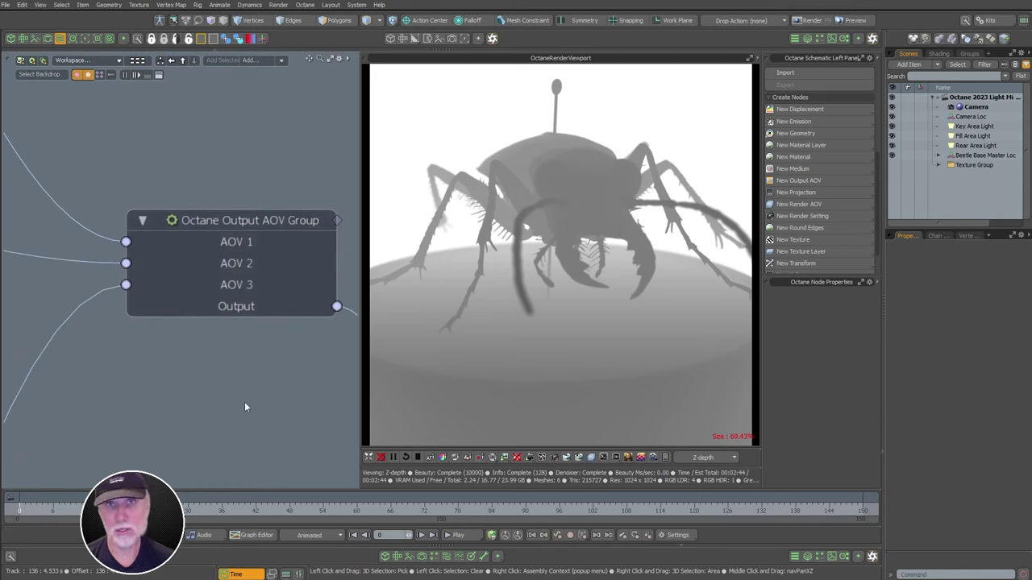
Compare Output AOV 1 with the Denoised beauty pass in the render viewport, ending on Output AOV 1
click(705, 457)
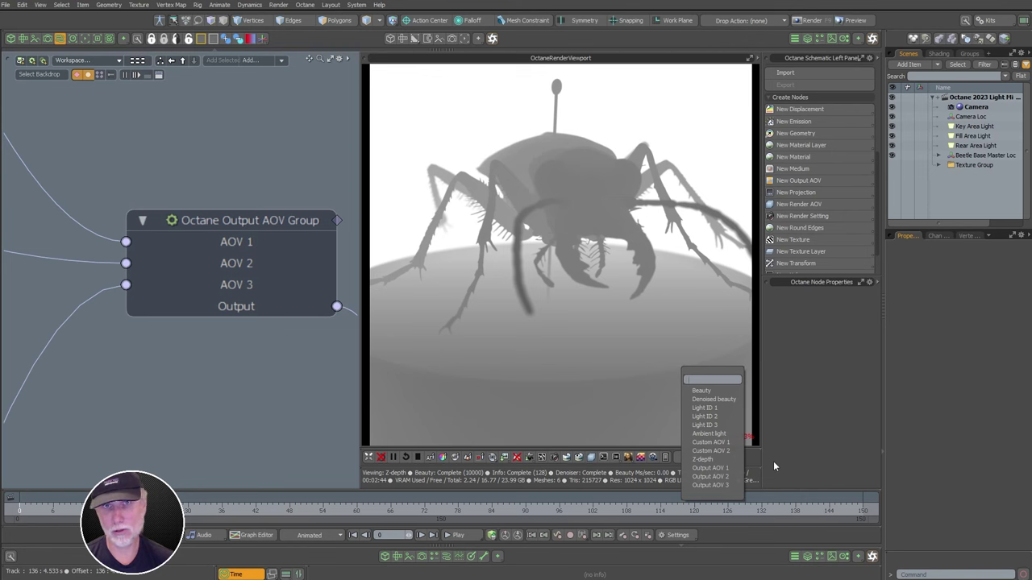
click(710, 468)
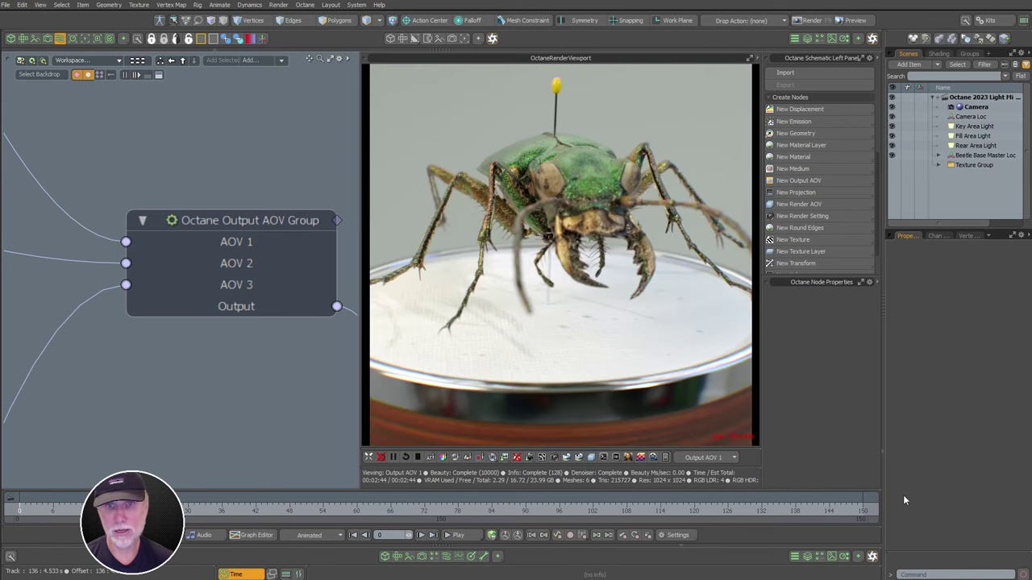
click(719, 459)
click(721, 391)
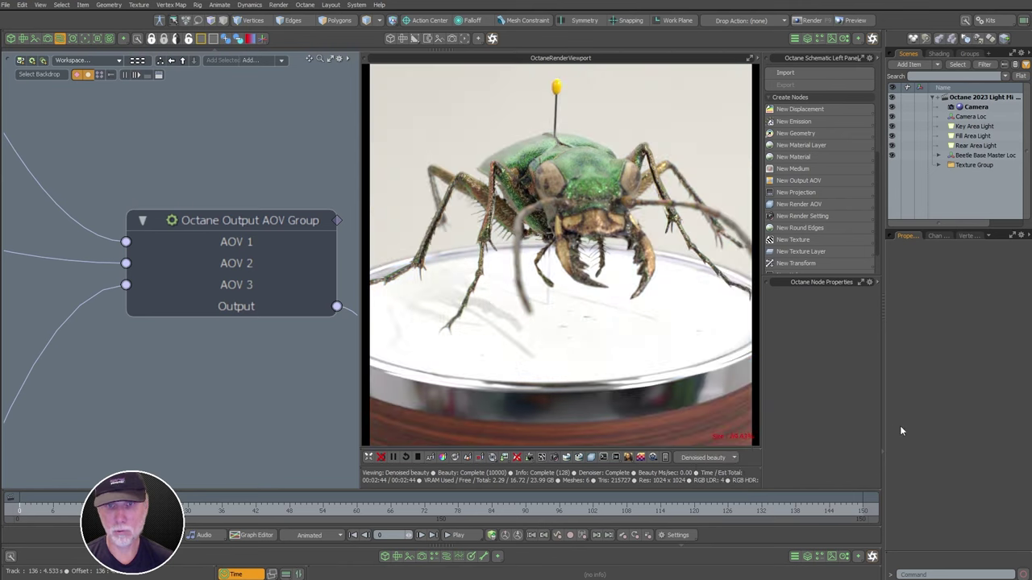
click(711, 457)
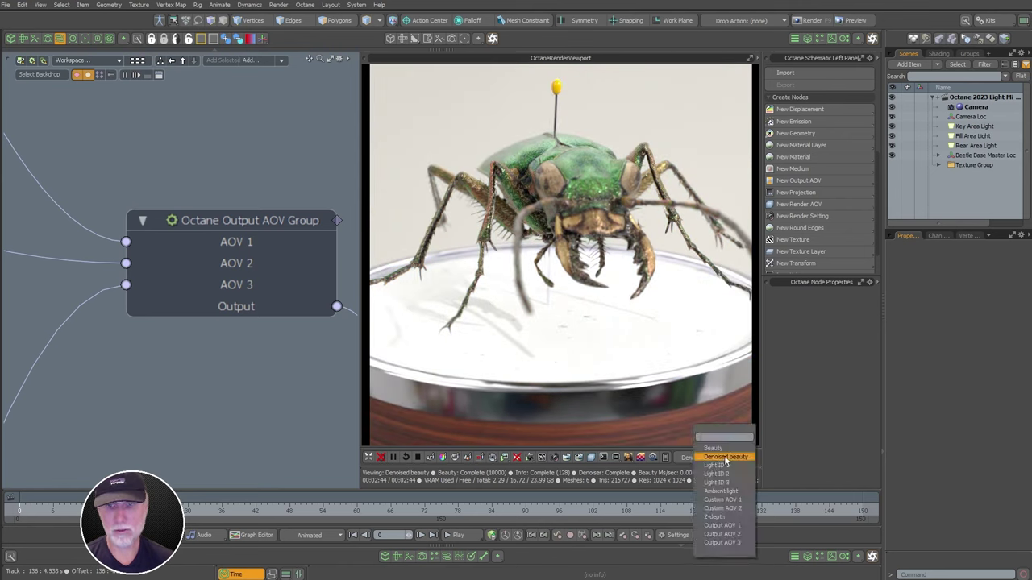
click(719, 526)
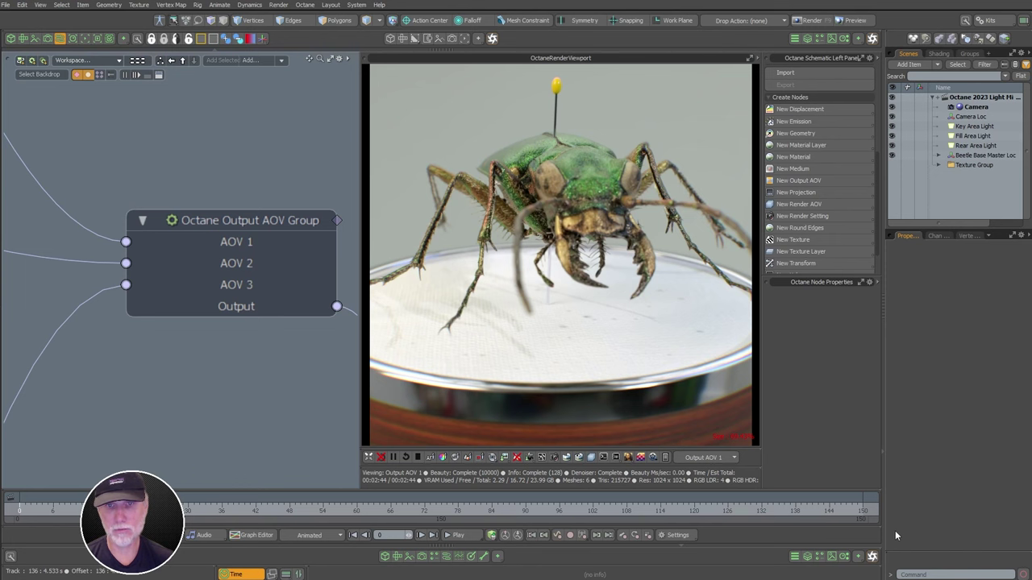
Display the Output AOV 2 and Output AOV 3 light mixes in turn in the render viewport
click(726, 457)
click(725, 465)
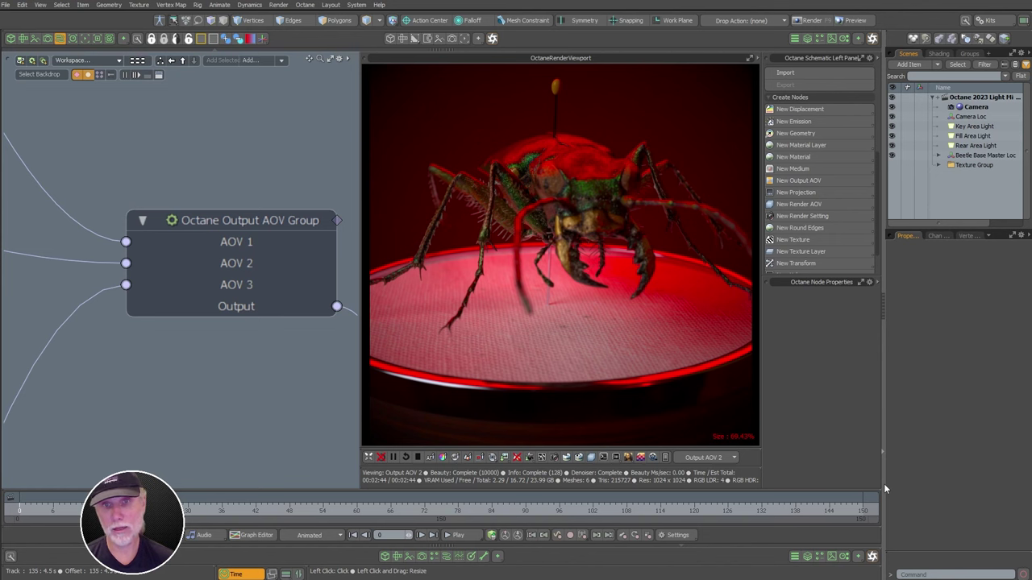
click(709, 457)
click(723, 463)
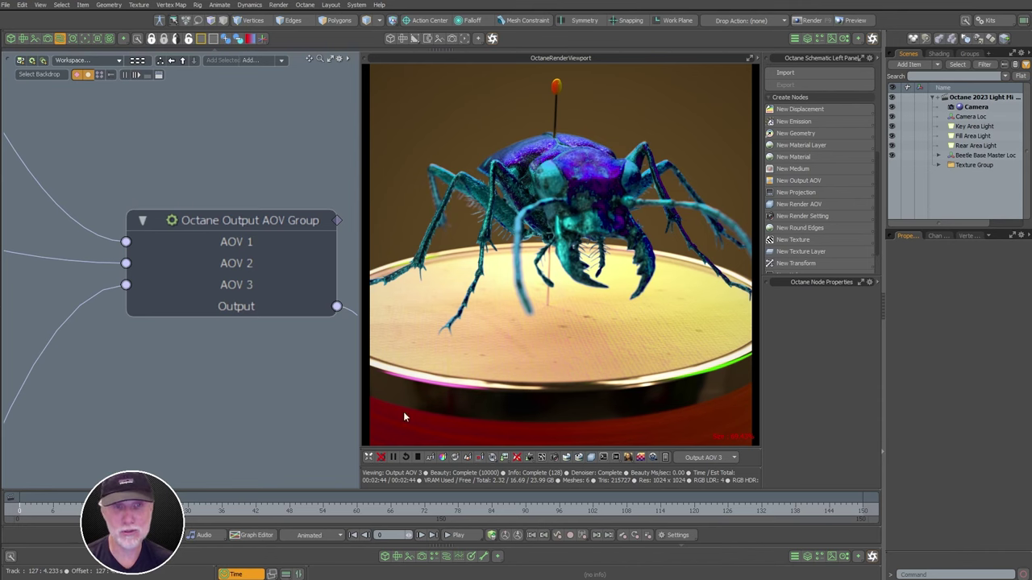
Select the Camera item and view Output AOV 3 from its animated positions at frames 30, 60 and 91
click(969, 108)
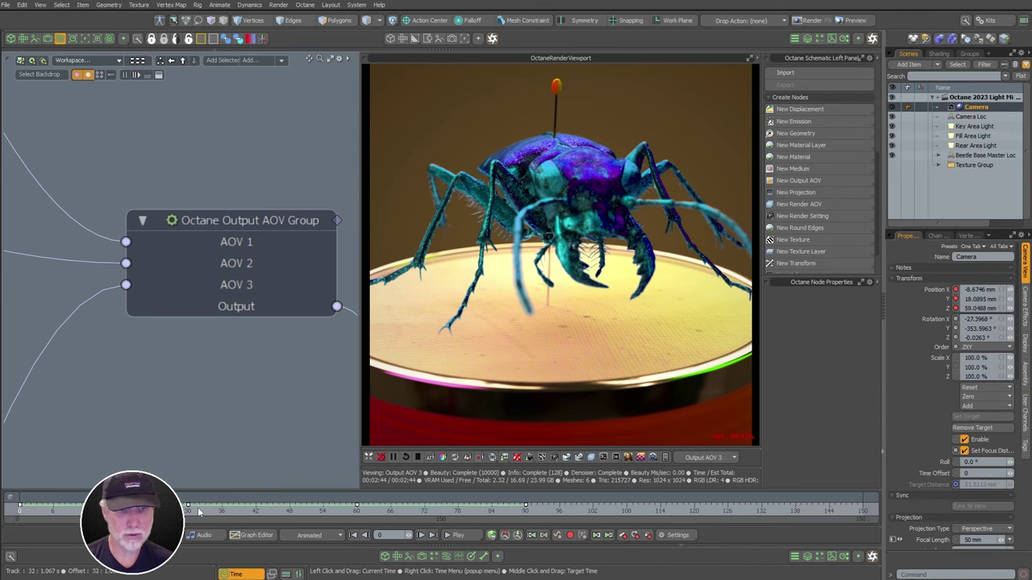
click(188, 510)
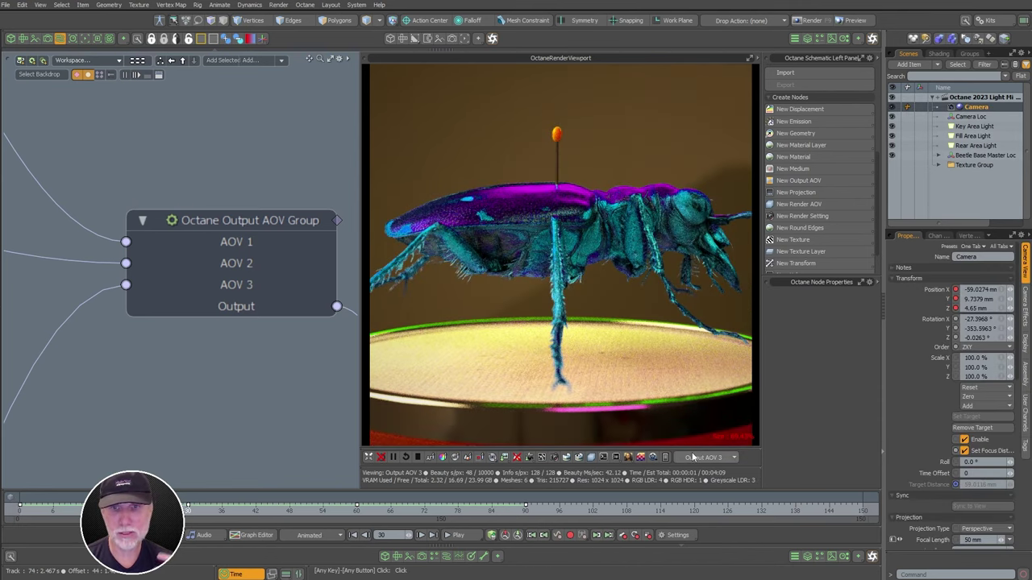
key(Up)
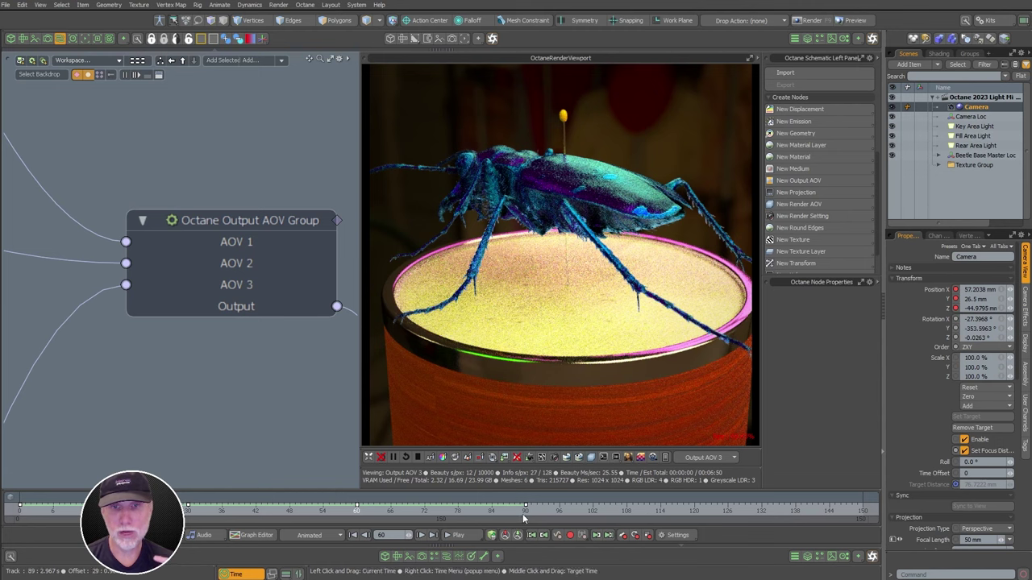
click(528, 511)
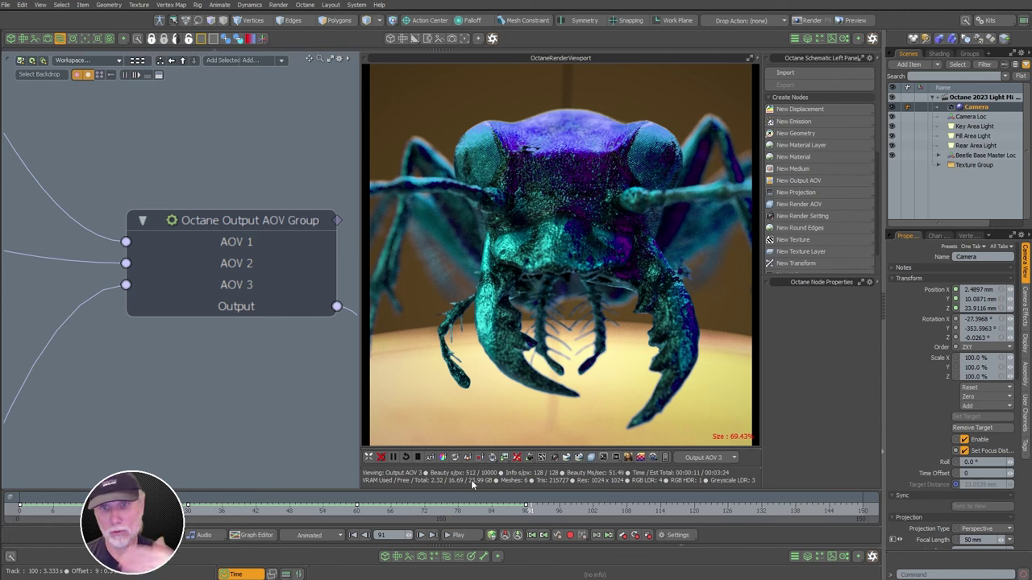
Display the Beauty and Light ID 2 passes of the beetle's head close-up at frame 91
click(707, 457)
click(716, 370)
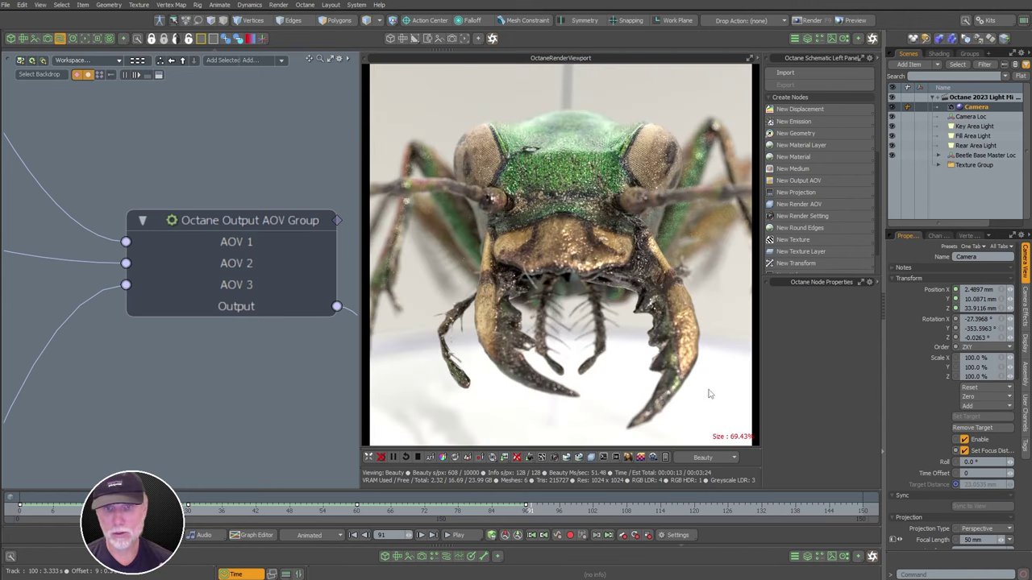
click(707, 457)
click(708, 475)
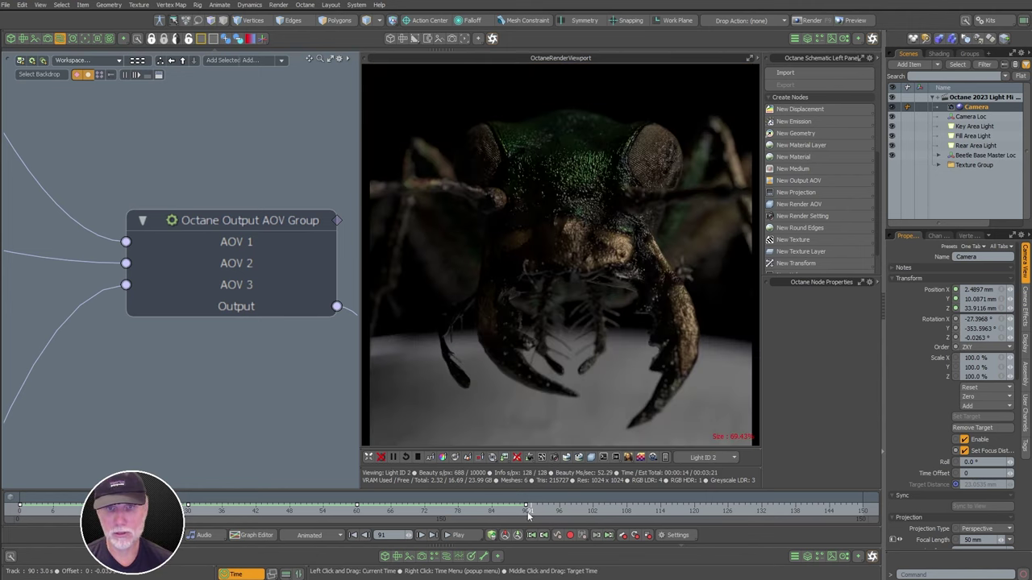
Go to frame 74 and display Output AOV 1, Output AOV 2 and Output AOV 3 in turn
click(435, 509)
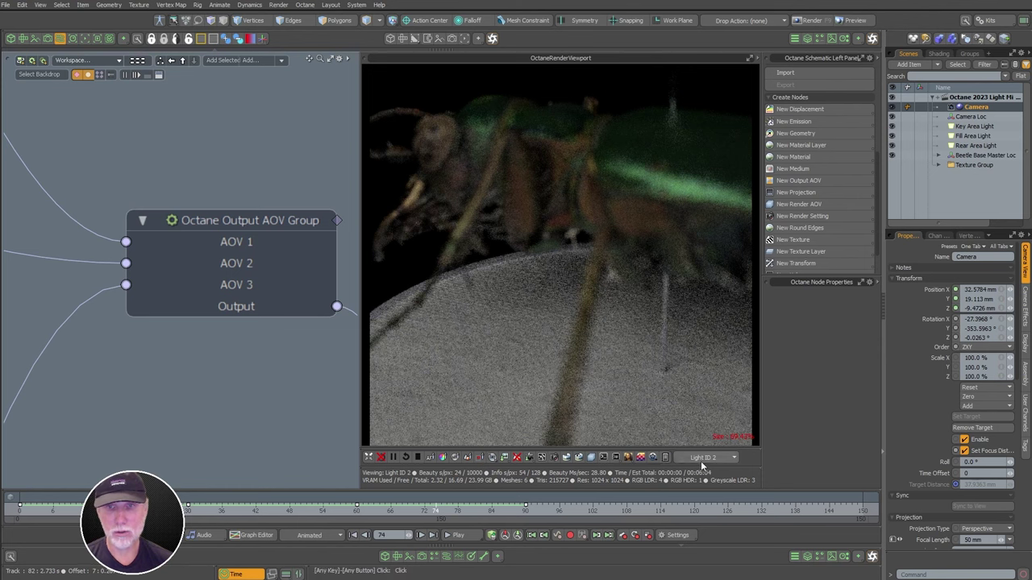
click(708, 457)
click(708, 512)
click(707, 457)
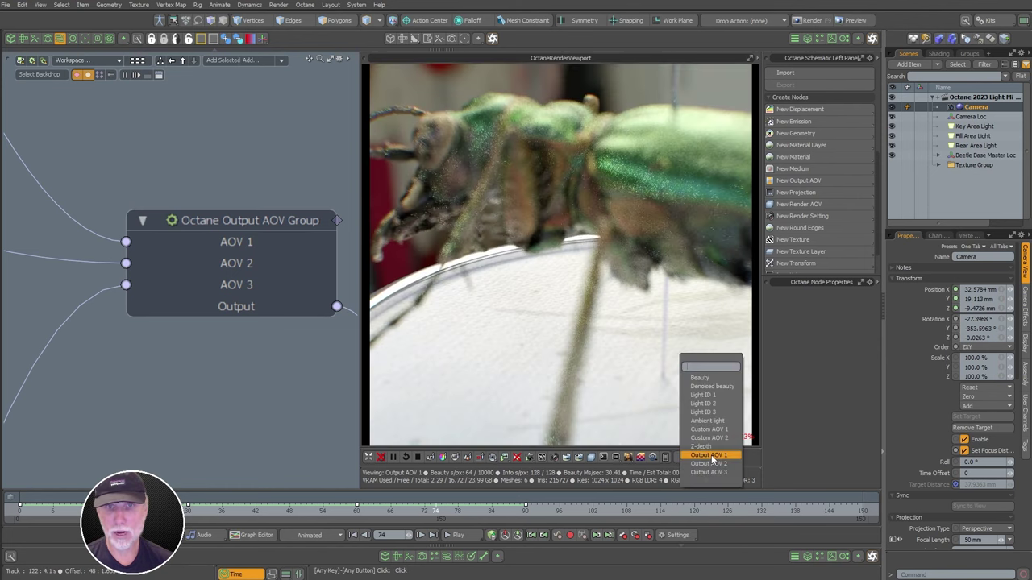
click(711, 466)
click(711, 458)
click(711, 464)
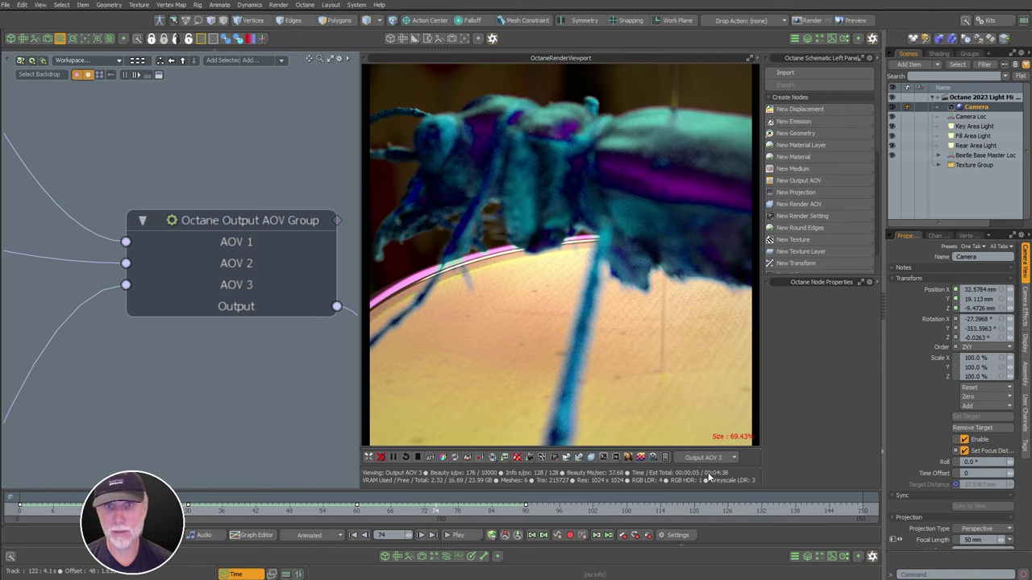
Display the Denoised beauty pass and go to frame 60
click(707, 457)
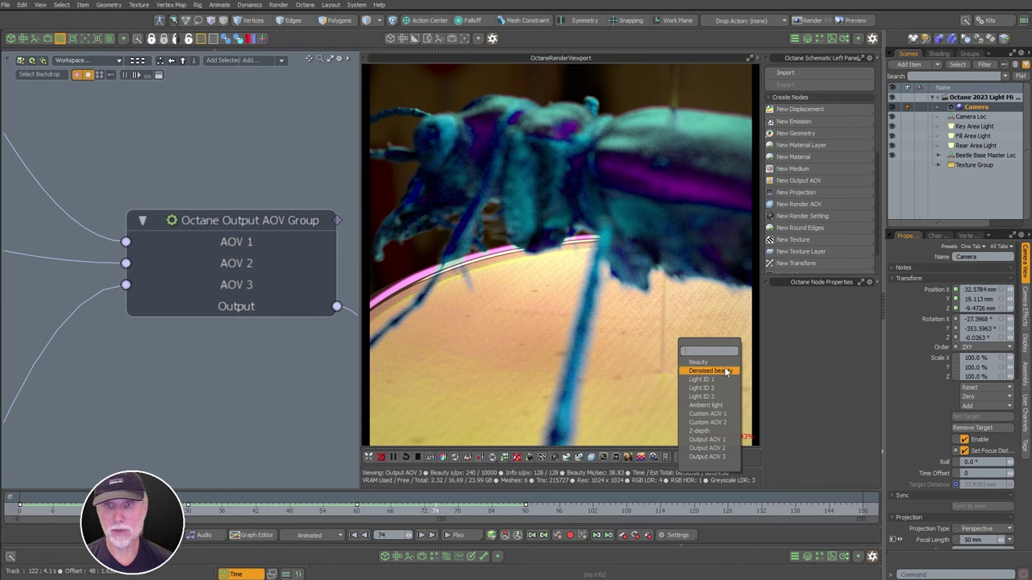
click(721, 370)
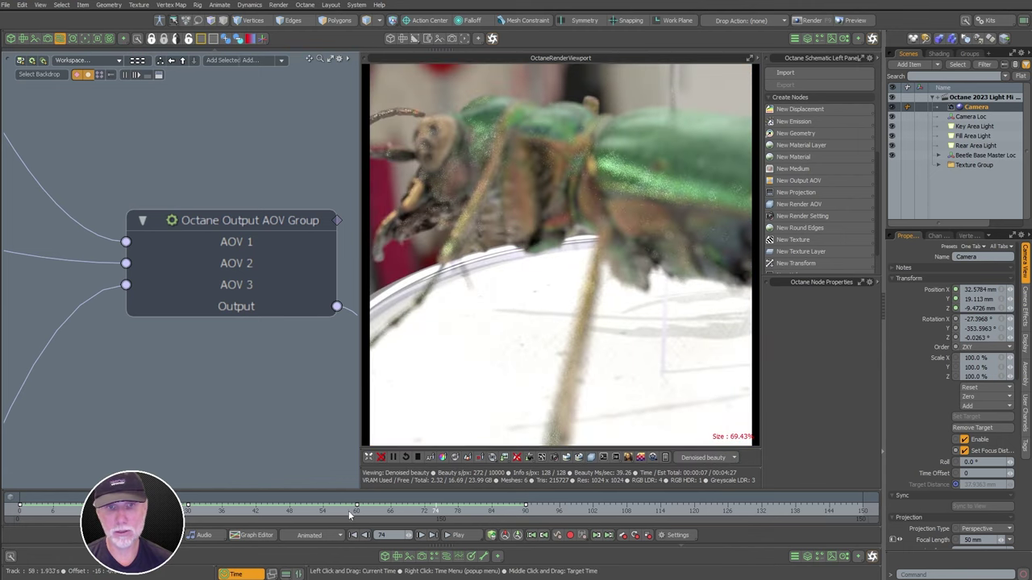
click(356, 511)
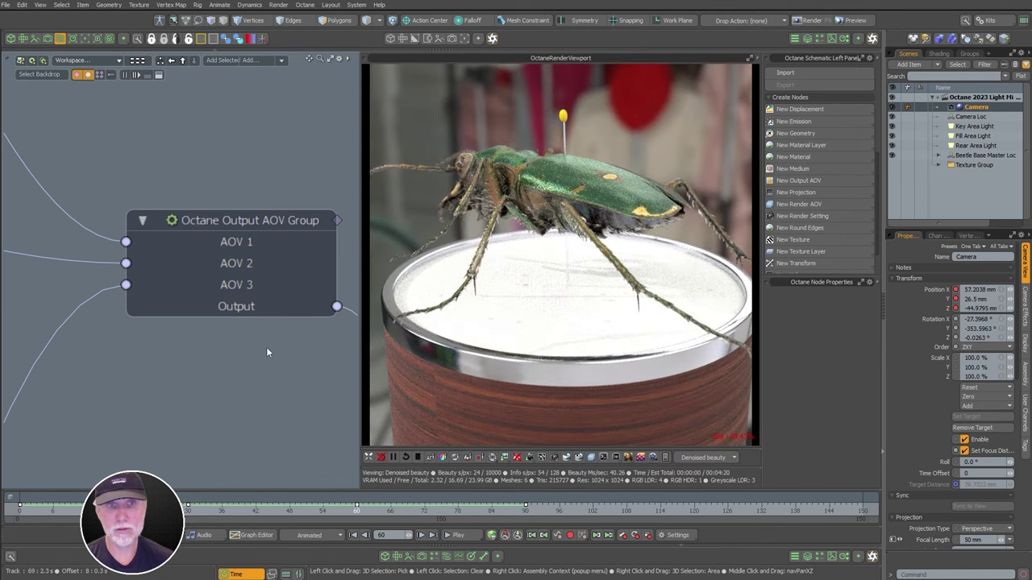
Bring the render AOV nodes into view and display the Light ID 1, 2, 3, Ambient light and Custom AOV 1 passes in turn
ctrl+alt+drag(318, 362, 234, 162)
ctrl+alt+drag(210, 297, 224, 312)
click(706, 457)
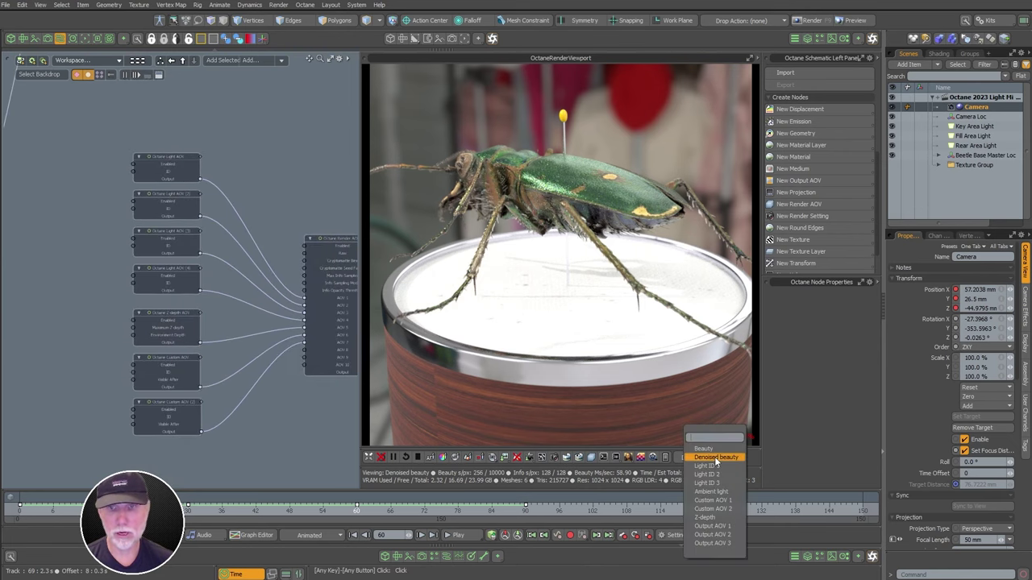
click(706, 465)
click(712, 456)
click(715, 466)
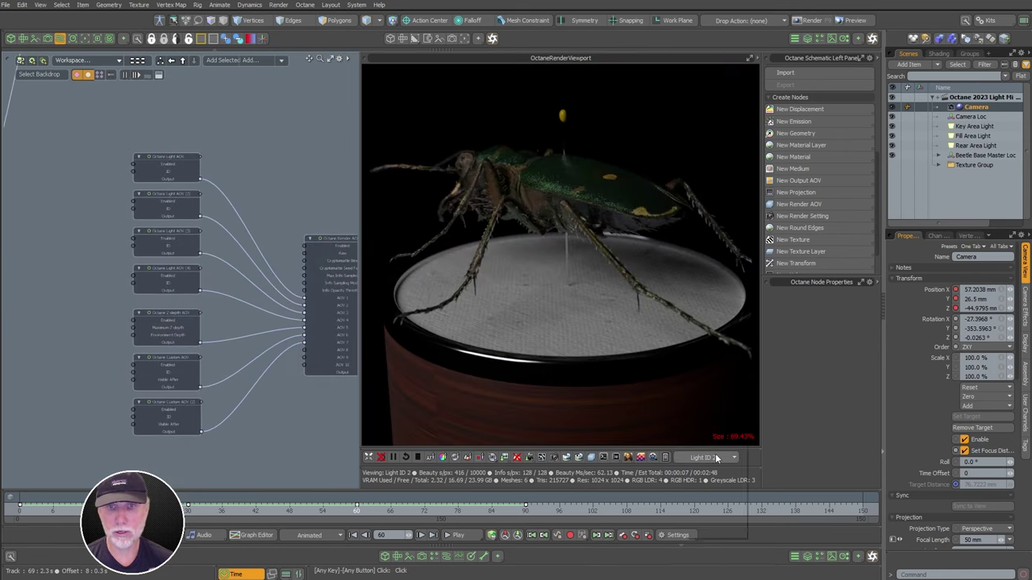
click(703, 457)
click(706, 474)
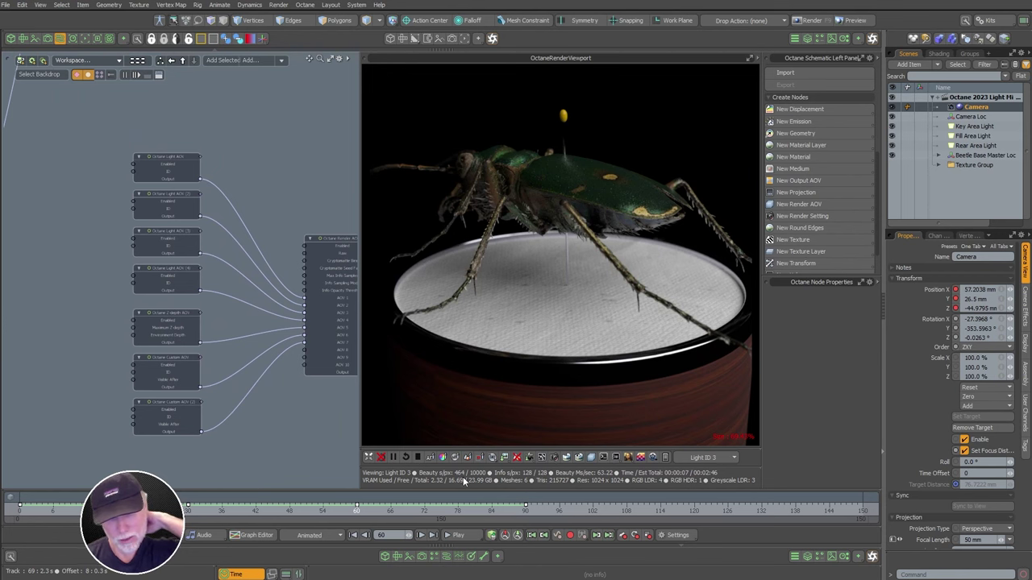
click(713, 457)
click(713, 467)
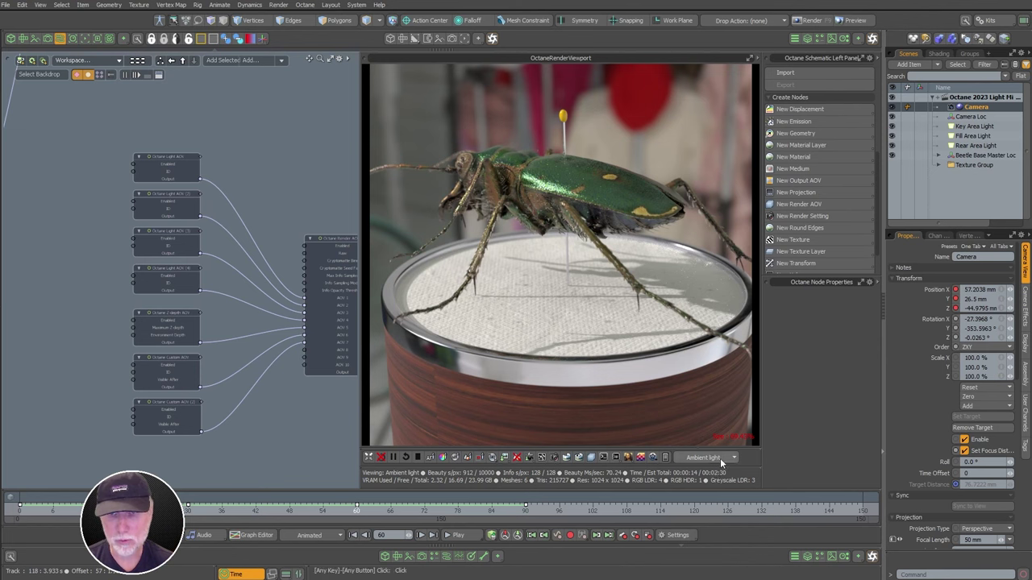
click(719, 457)
click(719, 480)
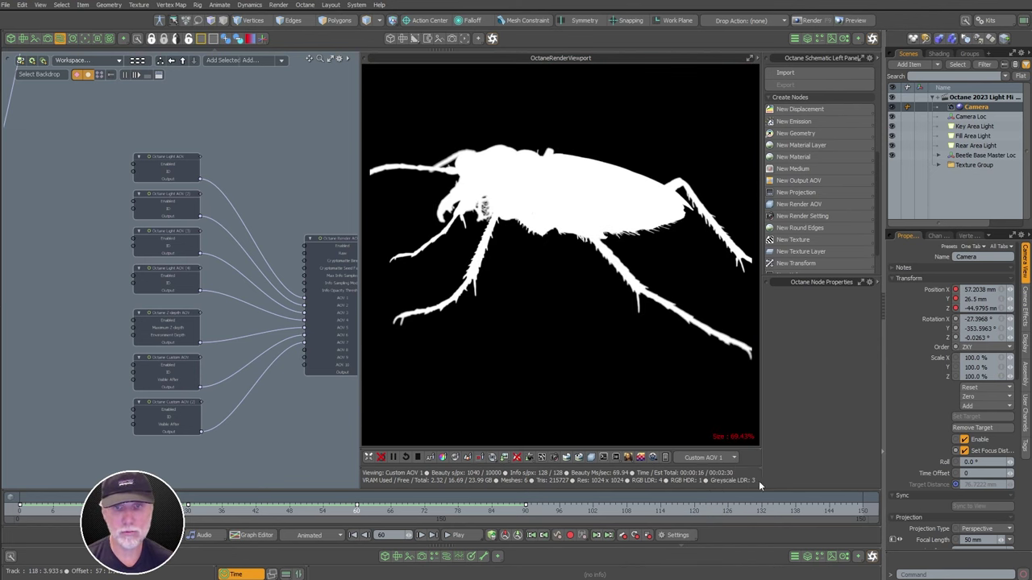
Display the Output AOV 1 pass and bring the Octane Output AOV Group node into close view
click(714, 458)
ctrl+alt+drag(251, 323, 189, 324)
alt+shift+drag(190, 324, 295, 391)
alt+shift+drag(331, 339, 311, 199)
ctrl+alt+drag(310, 199, 323, 161)
alt+shift+drag(323, 129, 137, 508)
alt+shift+drag(137, 507, 241, 289)
scroll(241, 288, up, 5)
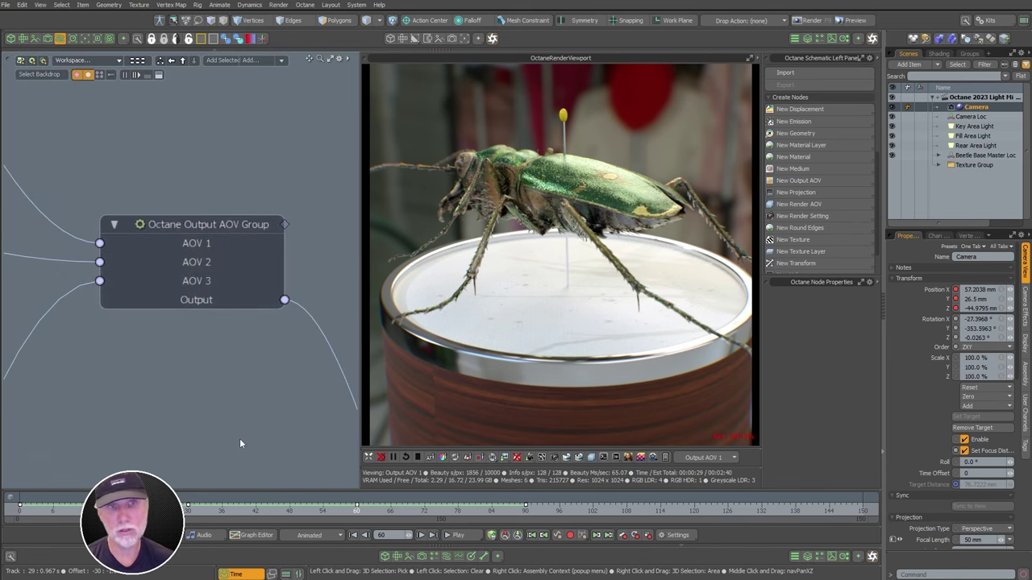
Compare the output AOV passes at frame 60, finishing on Output AOV 2
click(704, 457)
click(710, 387)
click(704, 457)
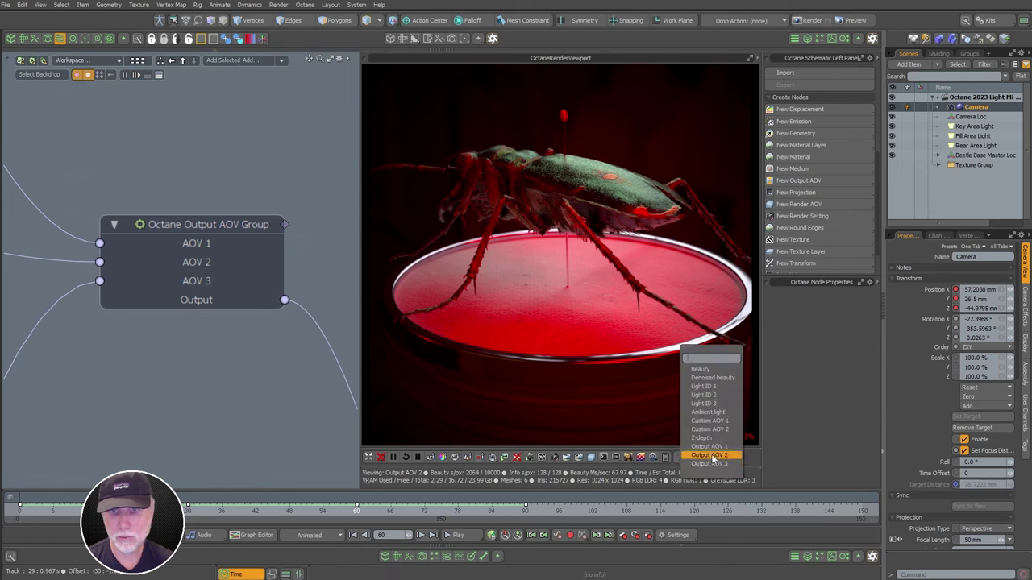
click(707, 396)
click(704, 457)
click(710, 387)
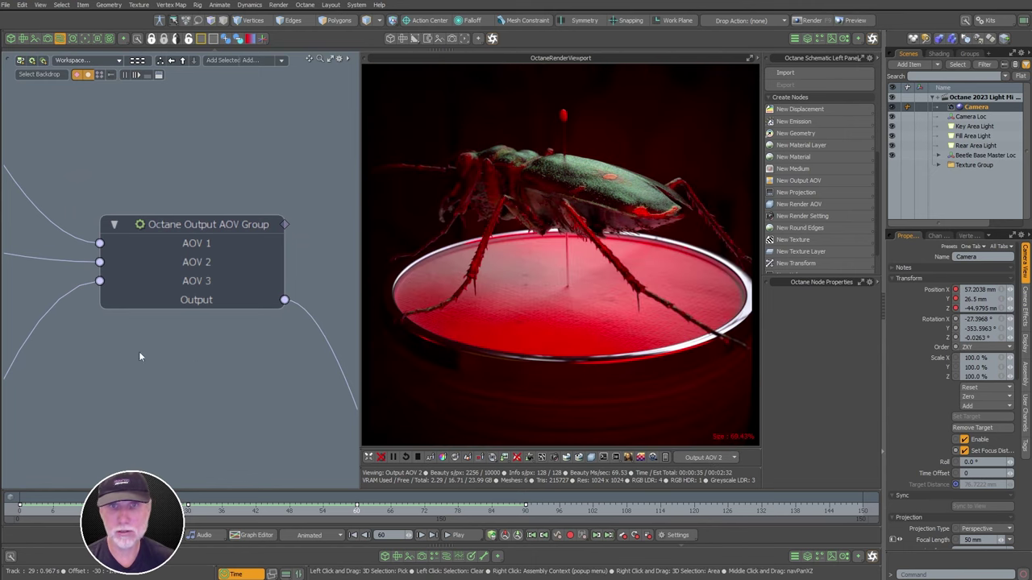
Go to frame 0 and display the Output AOV 1 pass
scroll(143, 357, down, 5)
alt+shift+drag(143, 357, 182, 228)
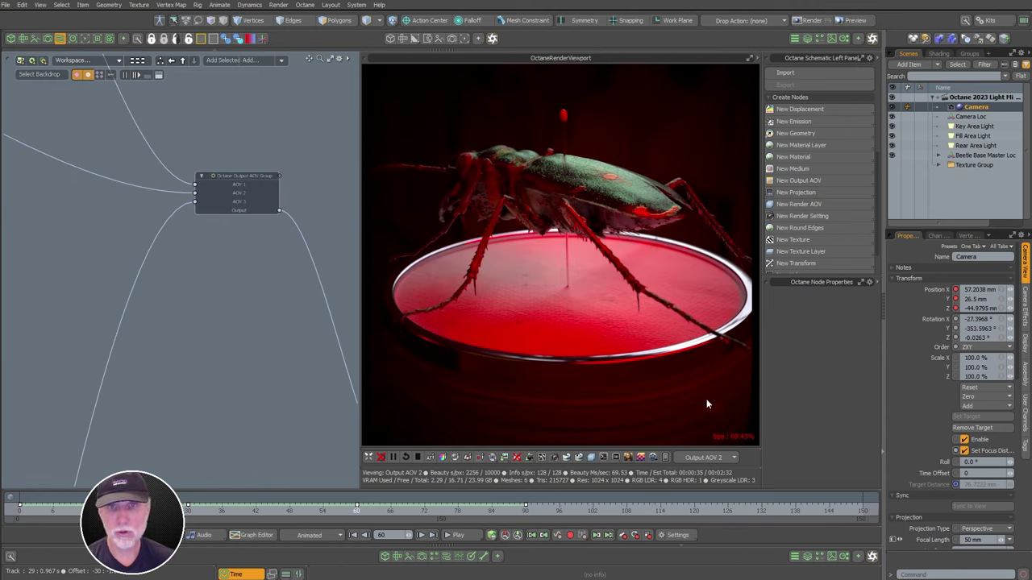
click(717, 456)
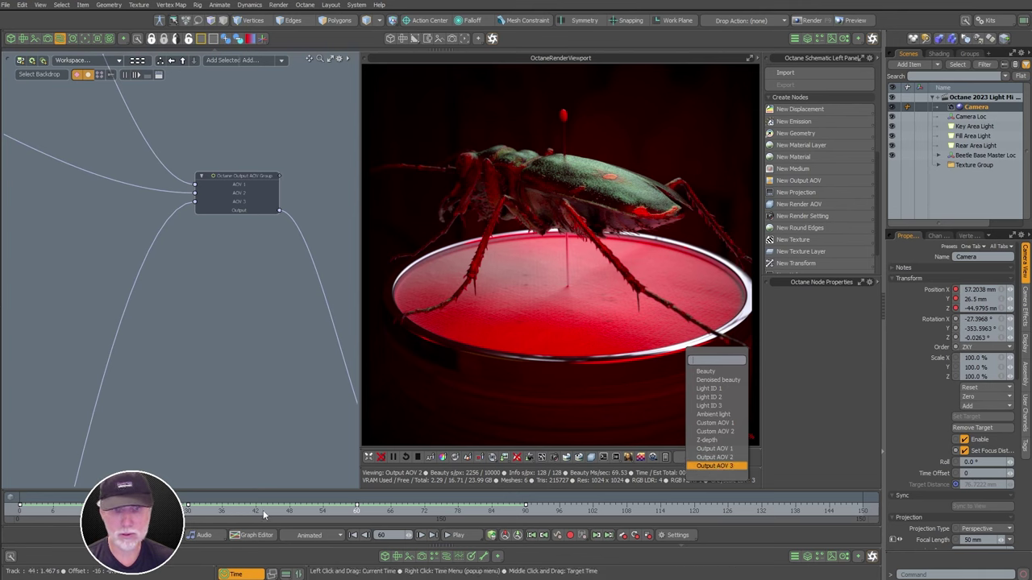
drag(190, 517, 19, 516)
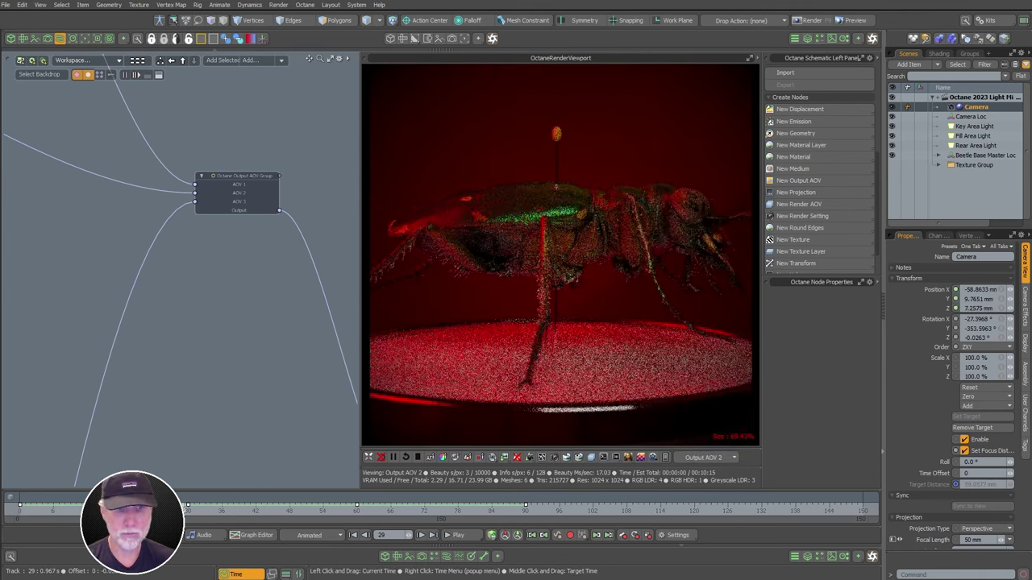
click(716, 457)
click(712, 448)
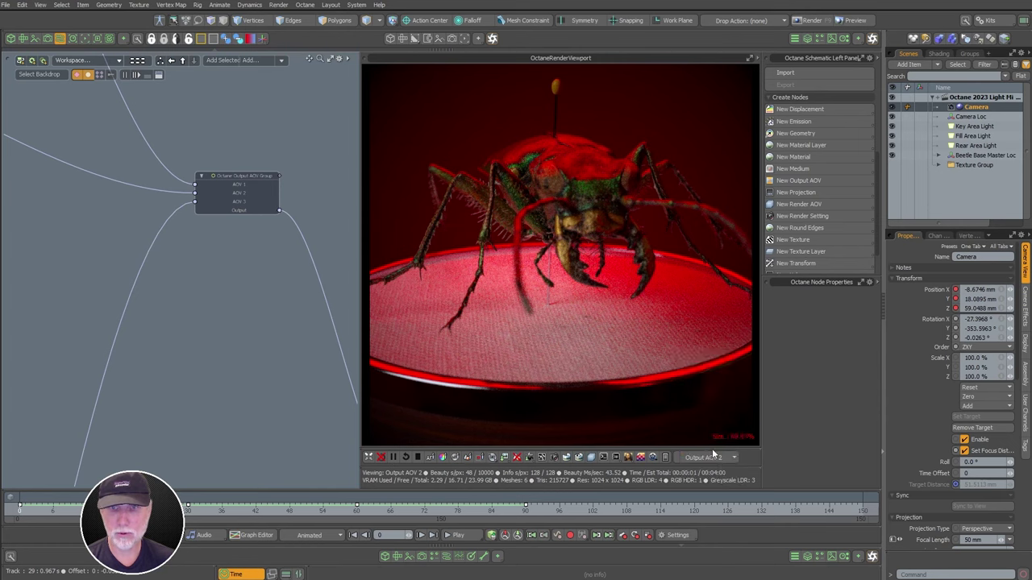
Find the Octane Light Mixer (2) node in the Light Mixer workspace and select it
ctrl+alt+drag(319, 343, 294, 337)
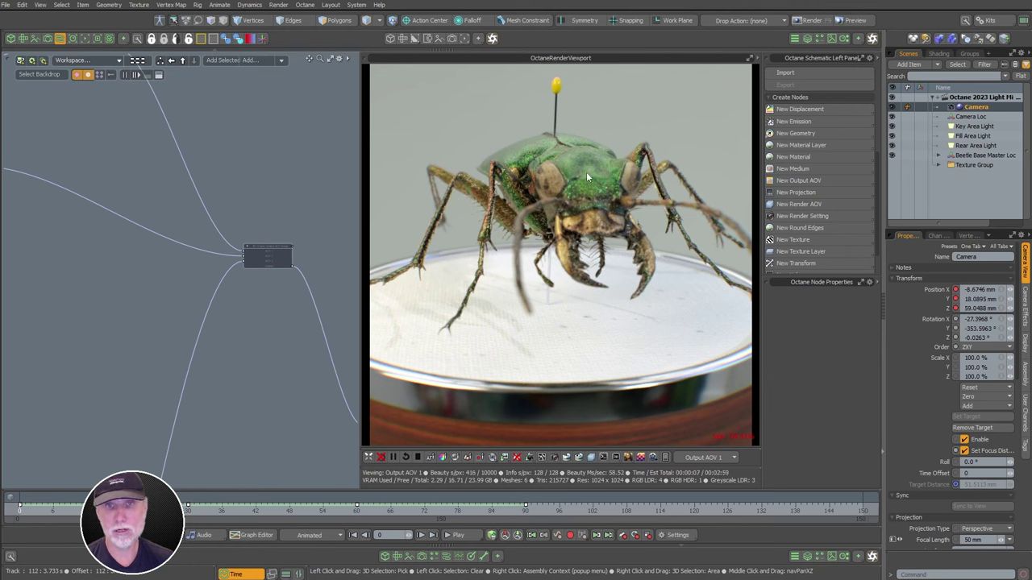
scroll(291, 286, down, 5)
alt+shift+drag(259, 314, 173, 327)
ctrl+alt+drag(174, 326, 396, 253)
alt+shift+drag(268, 317, 145, 258)
alt+shift+drag(145, 258, 207, 341)
scroll(207, 341, up, 6)
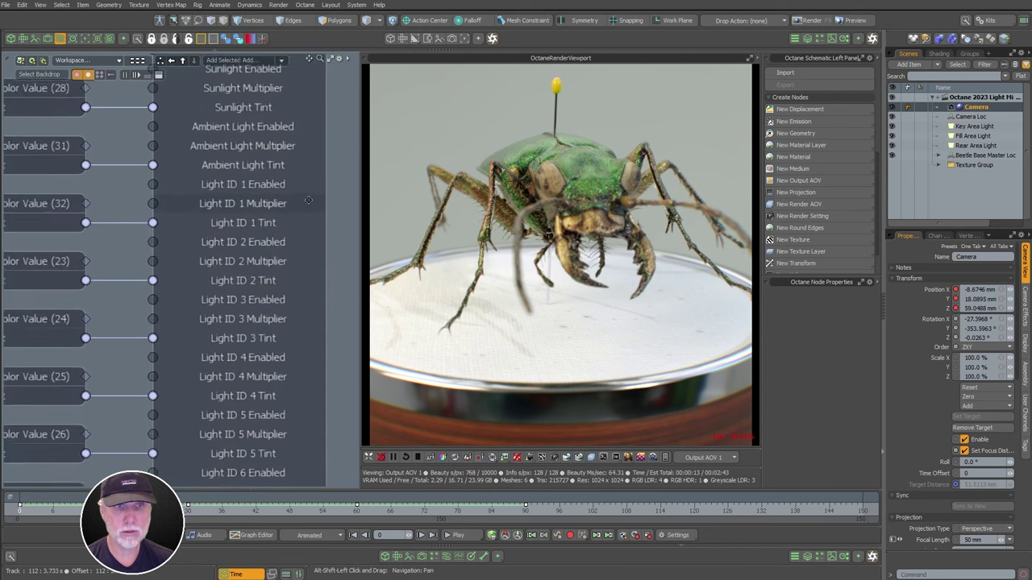
ctrl+alt+drag(342, 231, 278, 246)
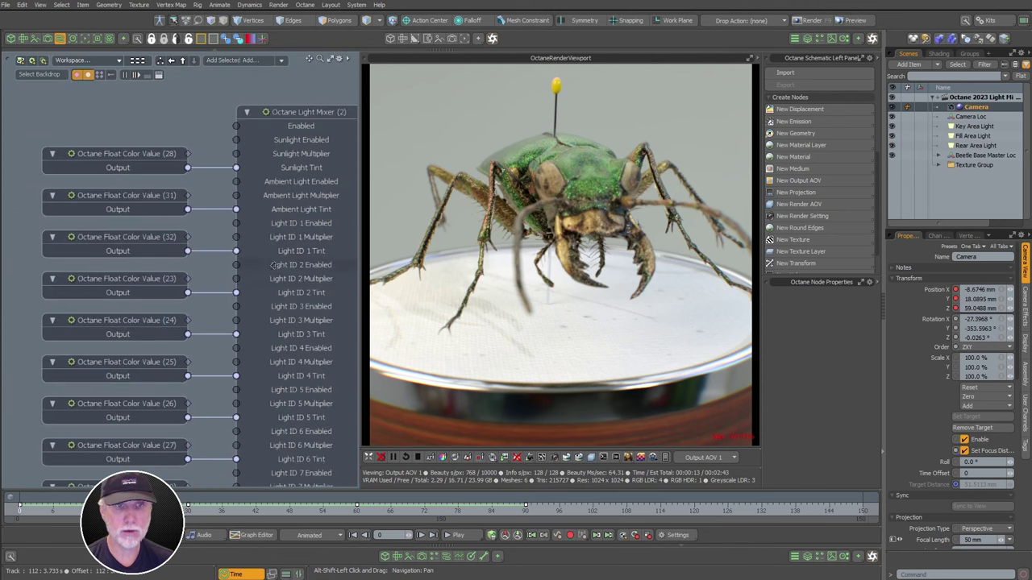
click(300, 115)
Widen the node properties area and set the mixer's Light ID 3 Multiplier to 200%
scroll(876, 322, down, 2)
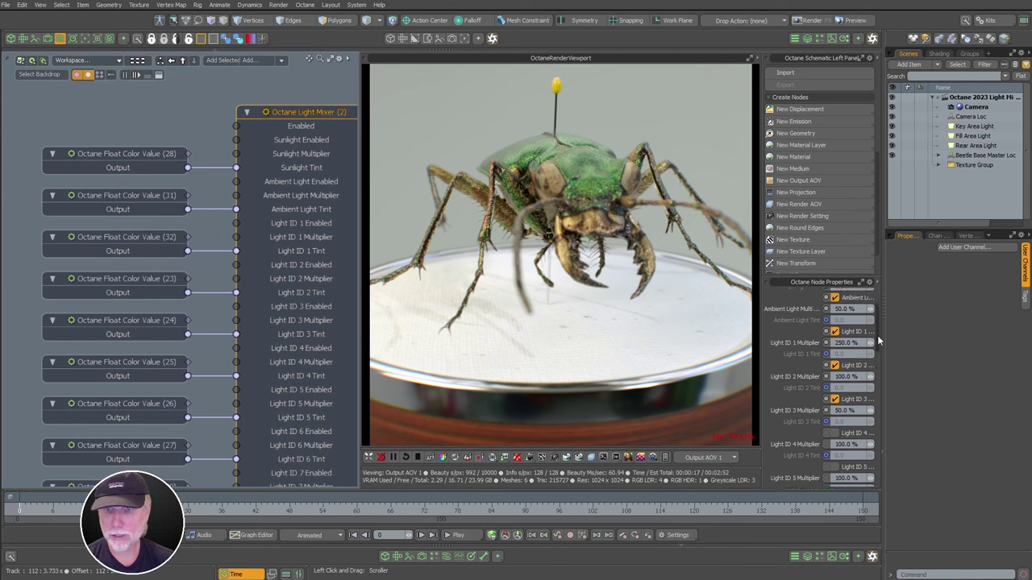
drag(762, 383, 282, 393)
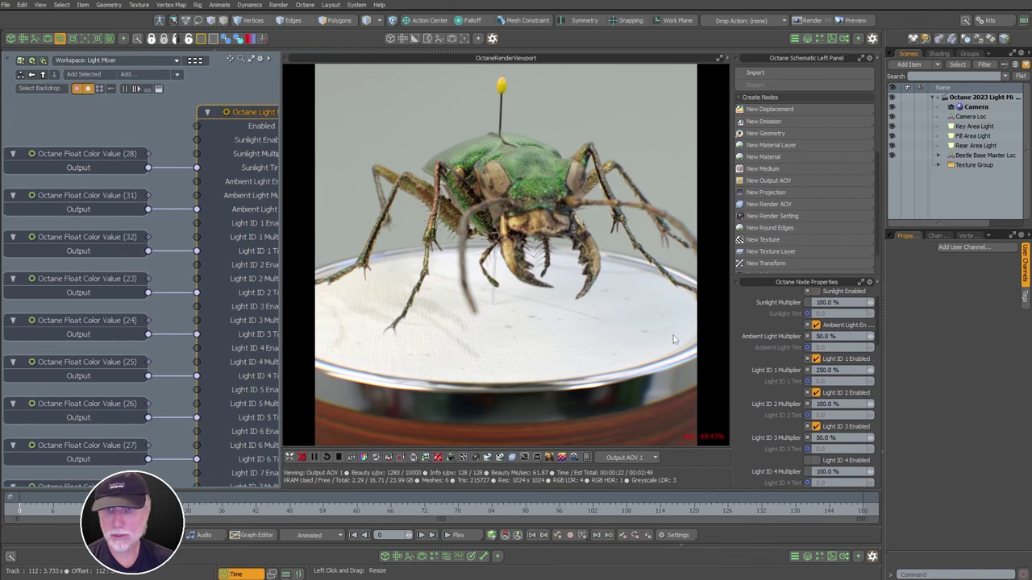
click(826, 438)
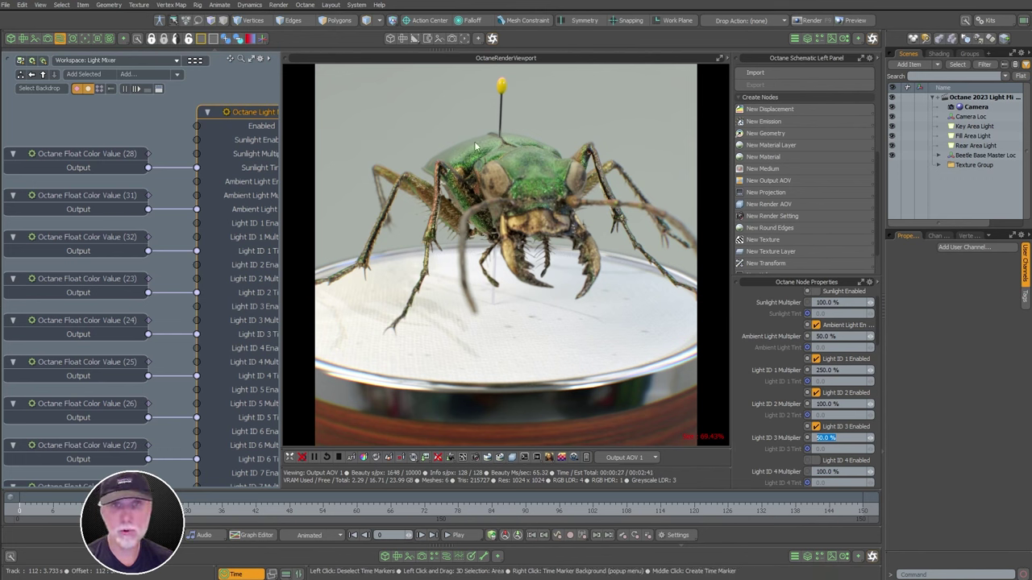
text(200)
key(Return)
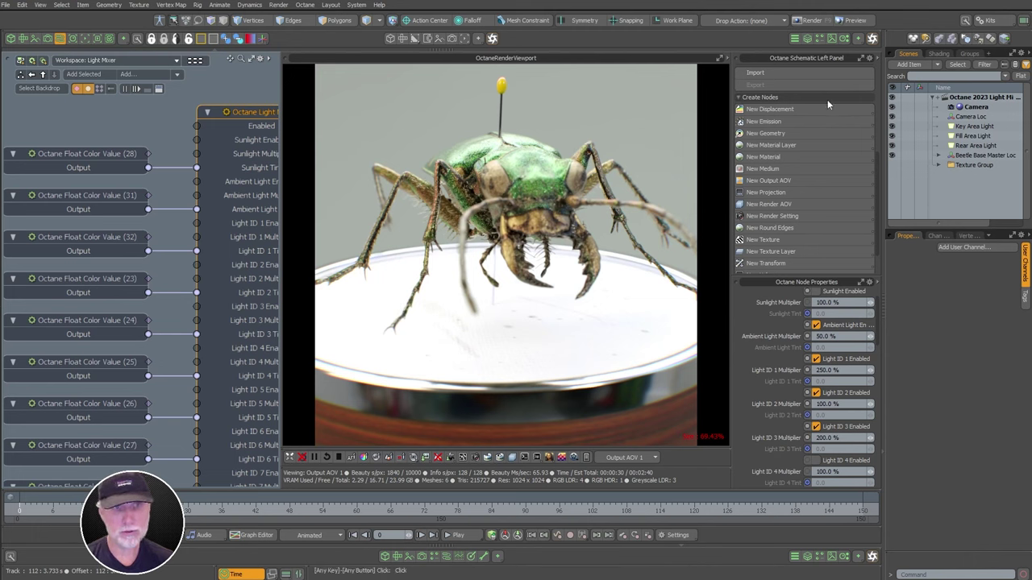
Tint Light ID 3 pale cyan, hex d6fff9, through the Octane Float Color Value (24) node
scroll(203, 311, down, 3)
click(155, 284)
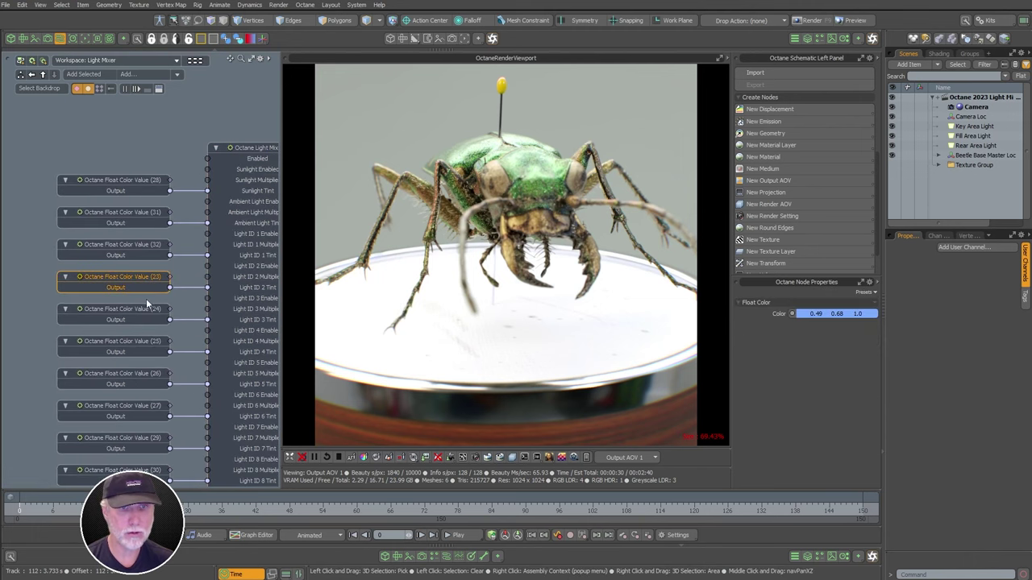
scroll(146, 298, up, 3)
click(71, 311)
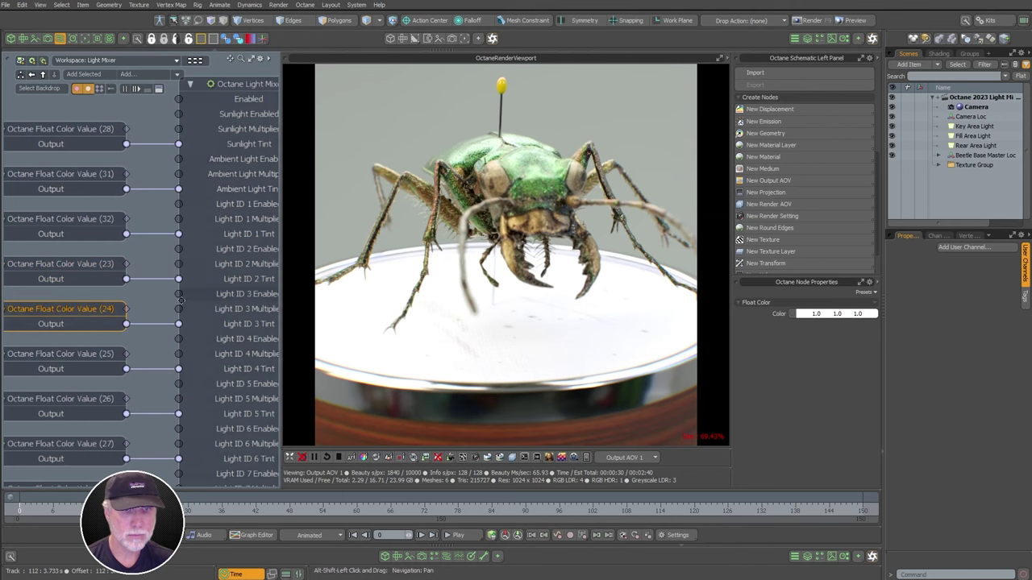
click(857, 315)
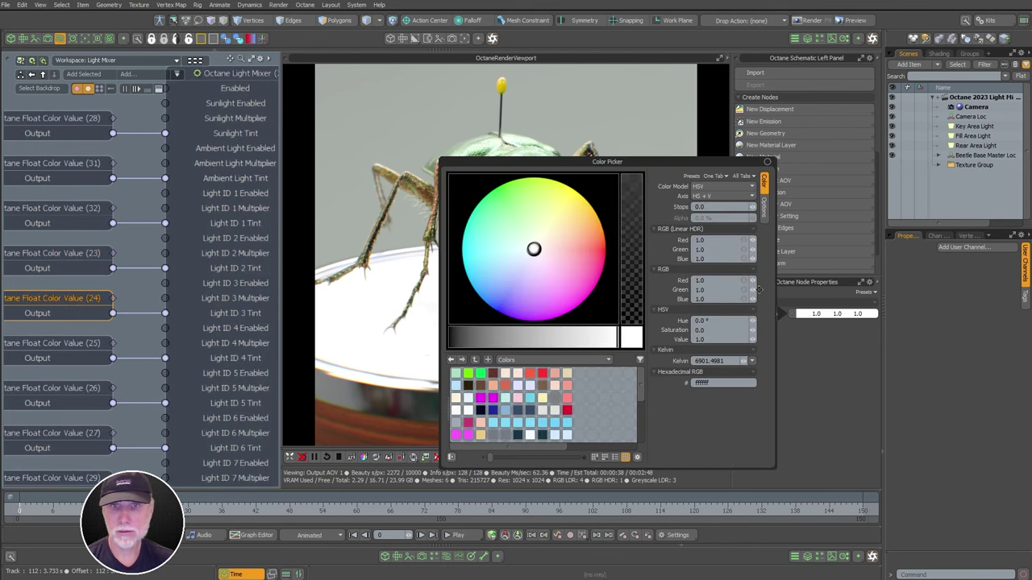
drag(603, 163, 833, 159)
mouse_move(759, 232)
mouse_down()
mouse_move(756, 196)
mouse_move(716, 270)
mouse_move(814, 278)
mouse_move(828, 266)
mouse_move(834, 241)
mouse_move(813, 202)
mouse_move(744, 237)
mouse_move(770, 243)
mouse_move(740, 242)
mouse_up()
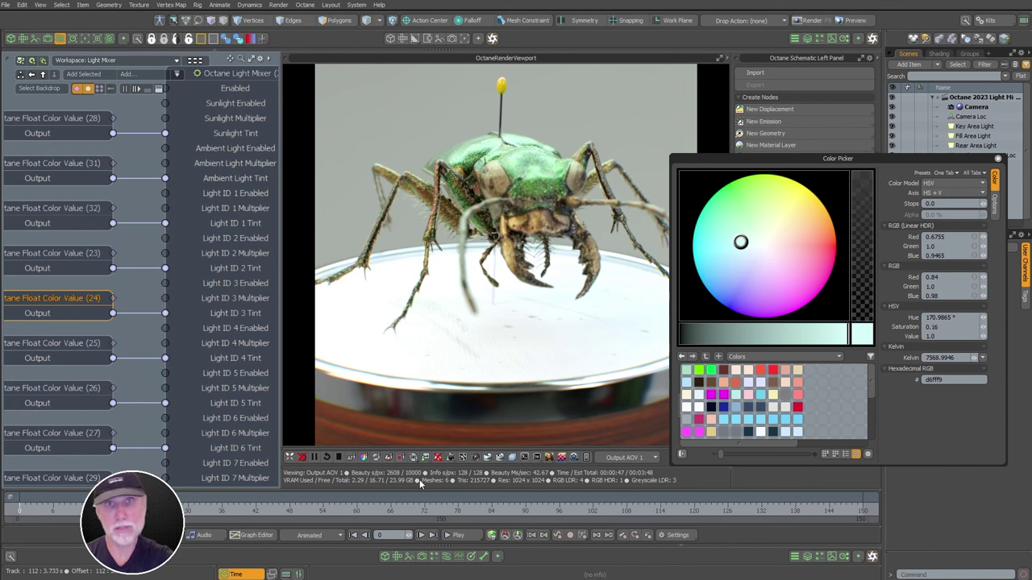
Try light green tints for Light ID 3, set the colour to near-white, hex fdfffa, and close the colour picker
drag(740, 241, 754, 217)
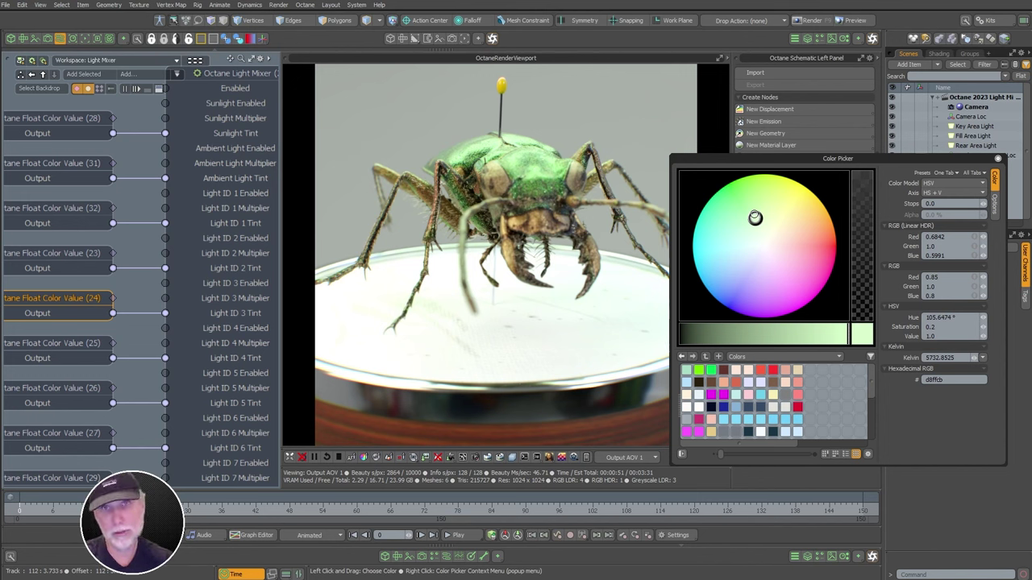
mouse_move(754, 218)
mouse_down()
mouse_move(753, 282)
mouse_move(790, 233)
mouse_move(740, 208)
mouse_move(760, 198)
mouse_move(755, 191)
mouse_up()
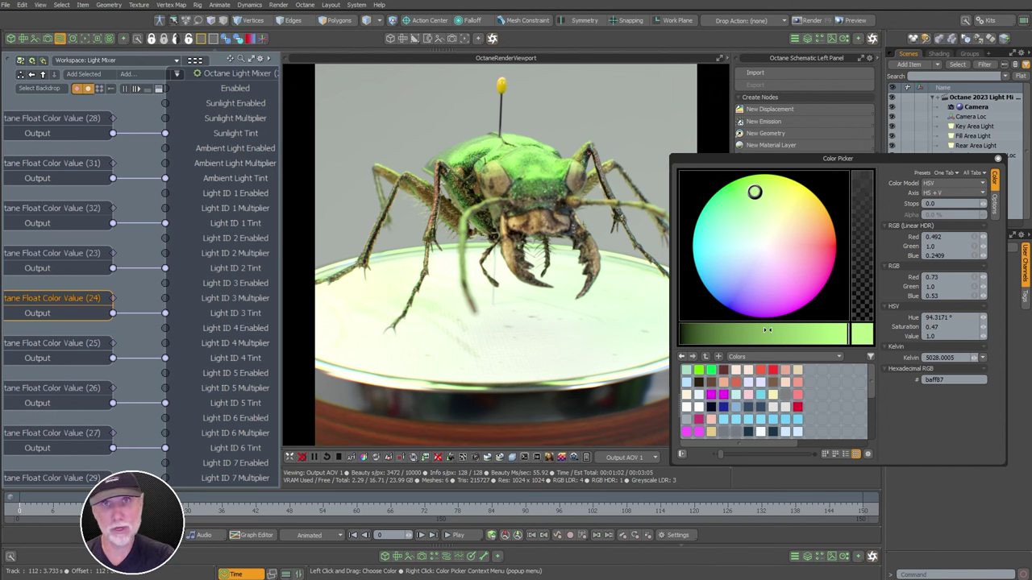
drag(758, 242, 763, 243)
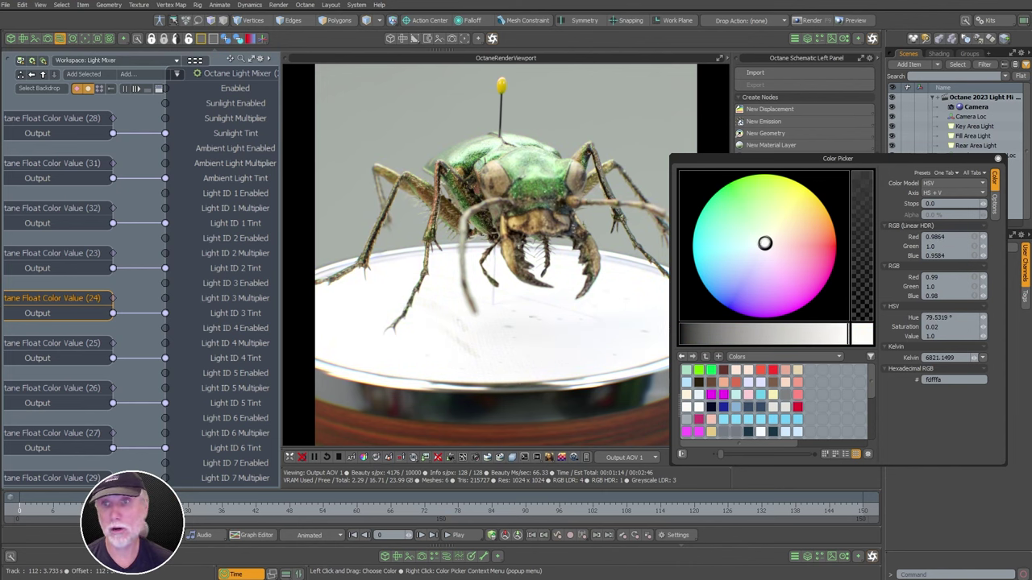
click(998, 158)
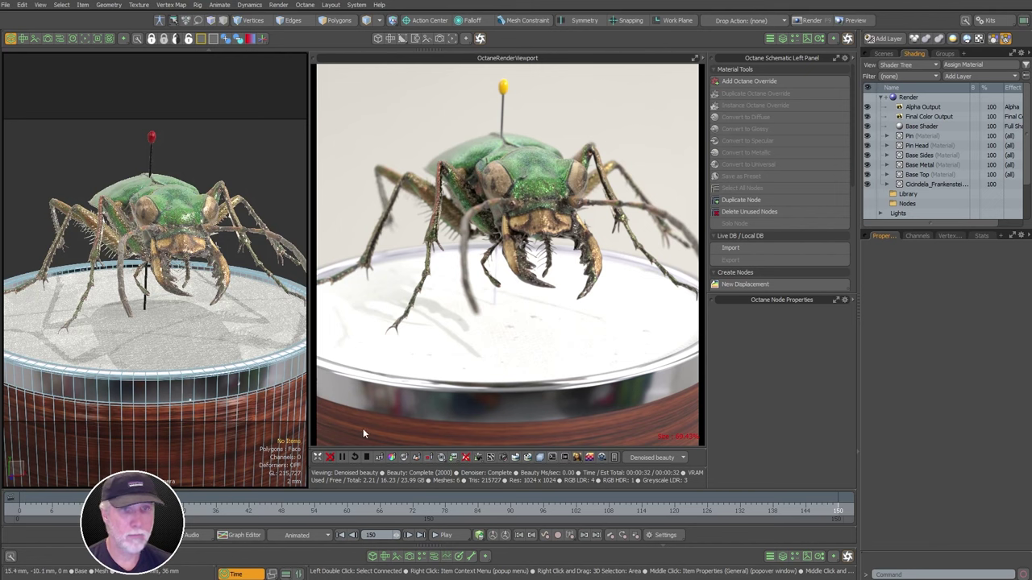
Show the schematic in a wider pane, then create a new workspace named Composites and open it
click(61, 39)
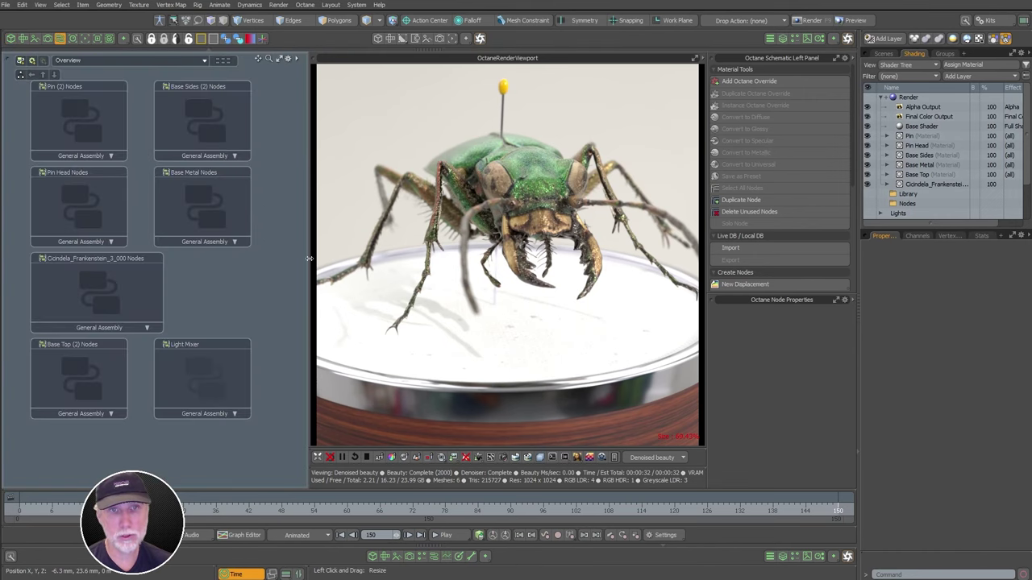
drag(313, 260, 390, 260)
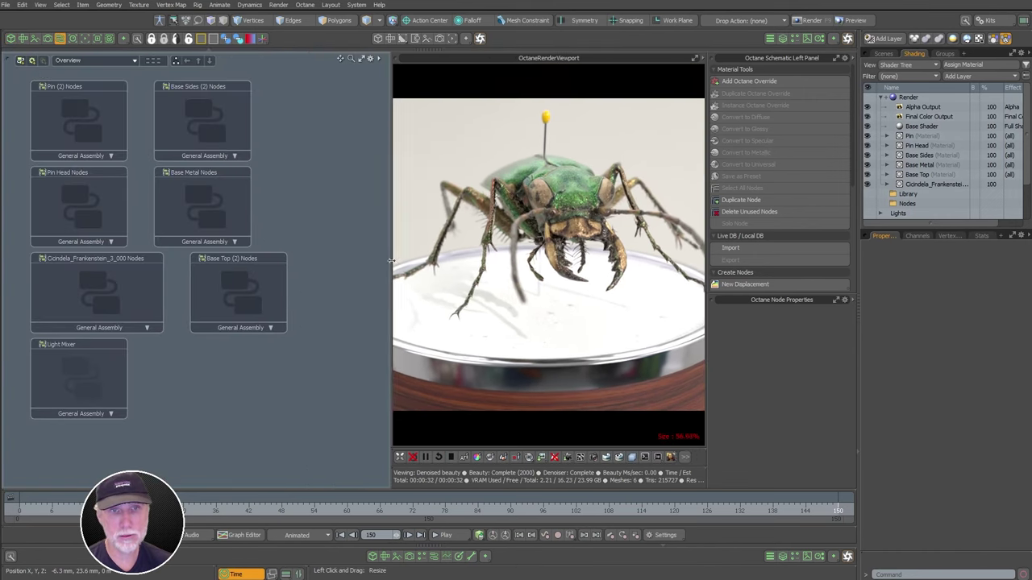
click(21, 61)
text(Co)
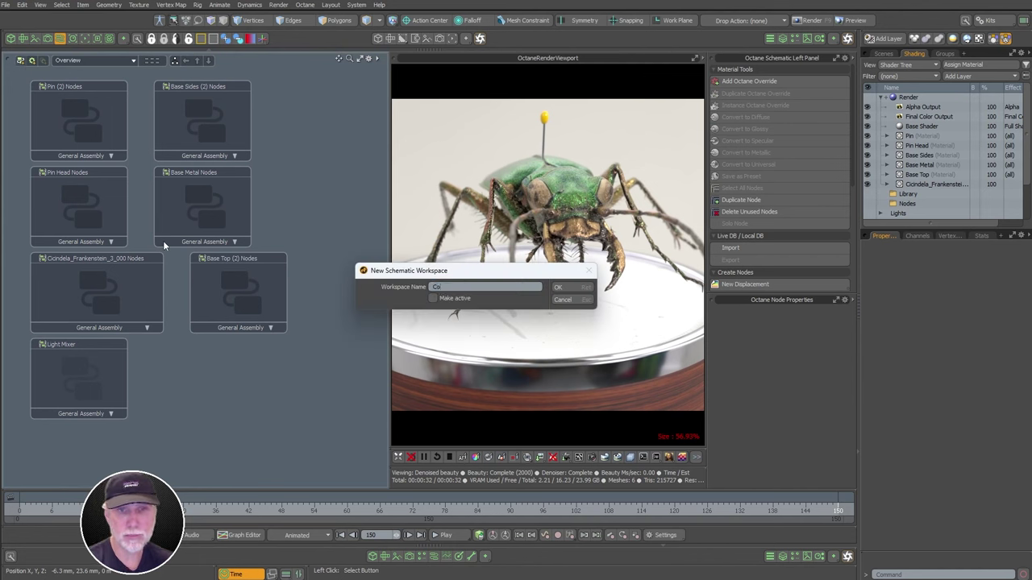
text(mposites)
key(Return)
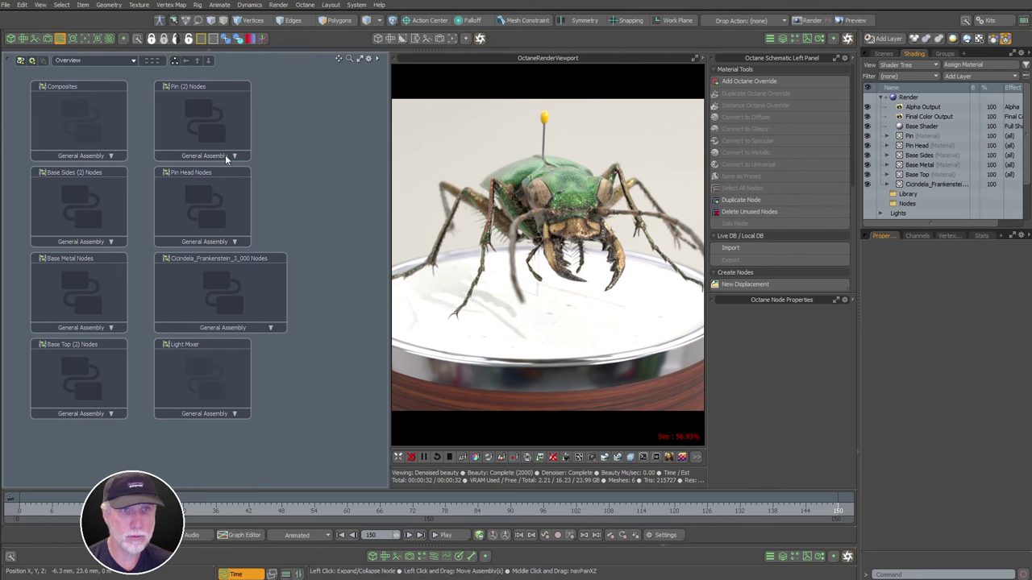
double_click(95, 115)
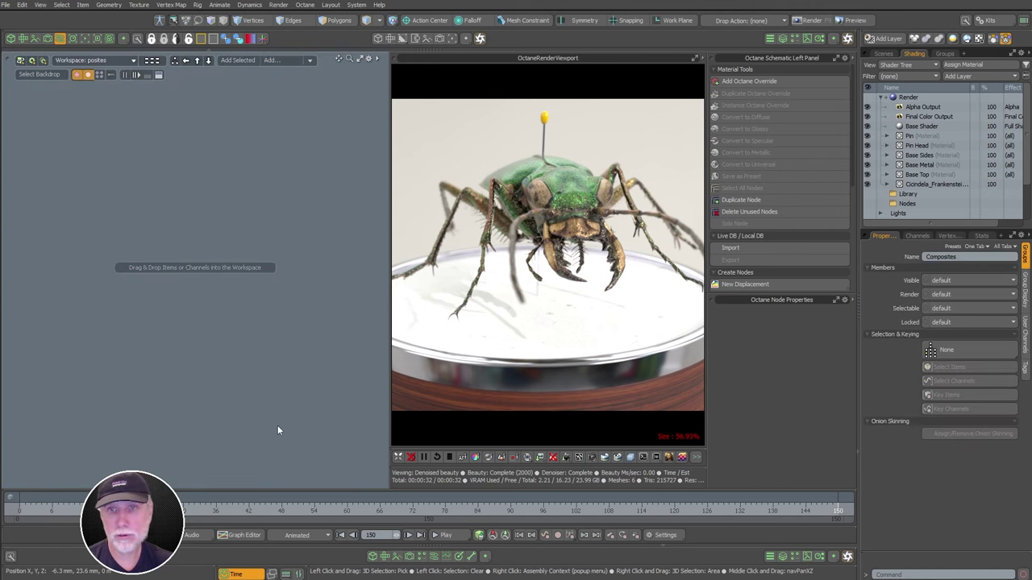
Select the Render item in the shader tree and filter its channels by "octane"
click(928, 96)
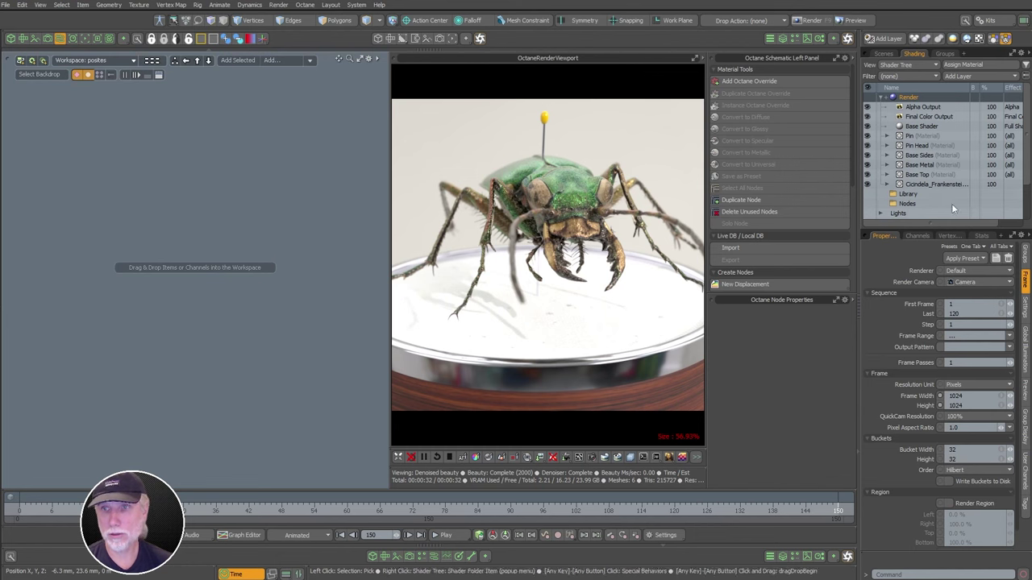
click(916, 235)
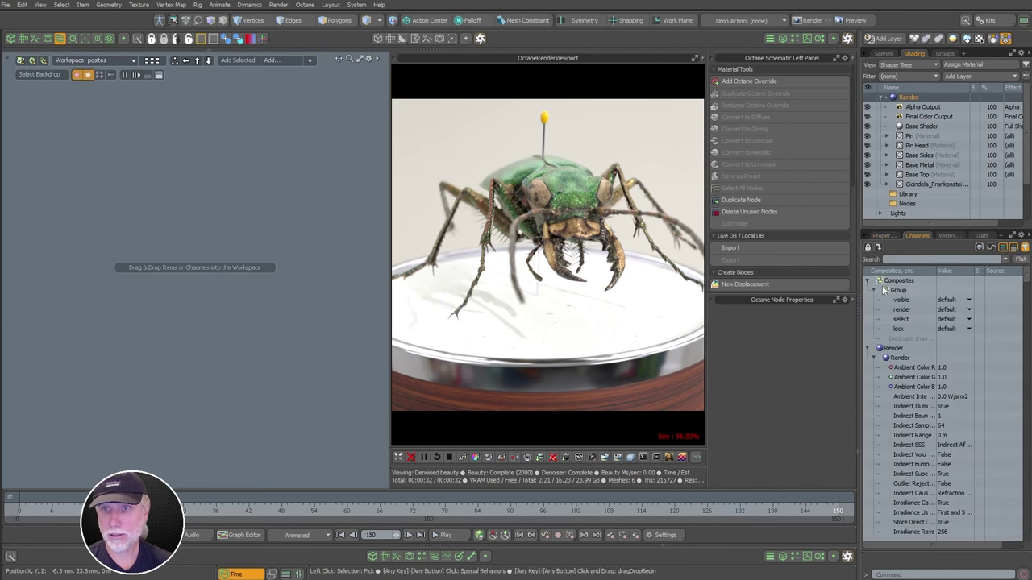
click(1025, 248)
click(1026, 248)
click(1026, 248)
click(1026, 248)
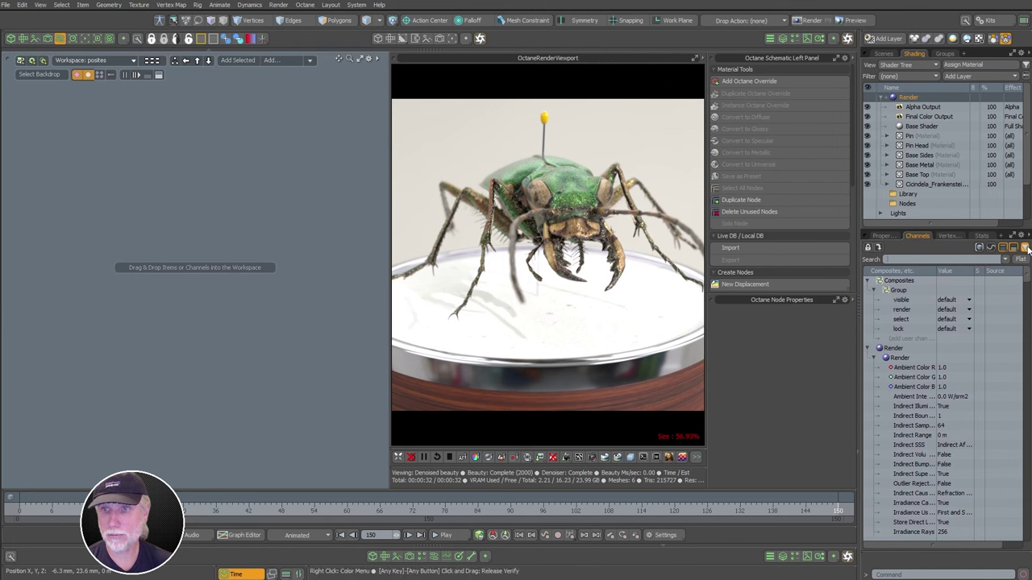
text(octan)
Add the Render item's AOV Output Group and Render AOV Group channels to the Composites workspace and deselect the node
click(905, 302)
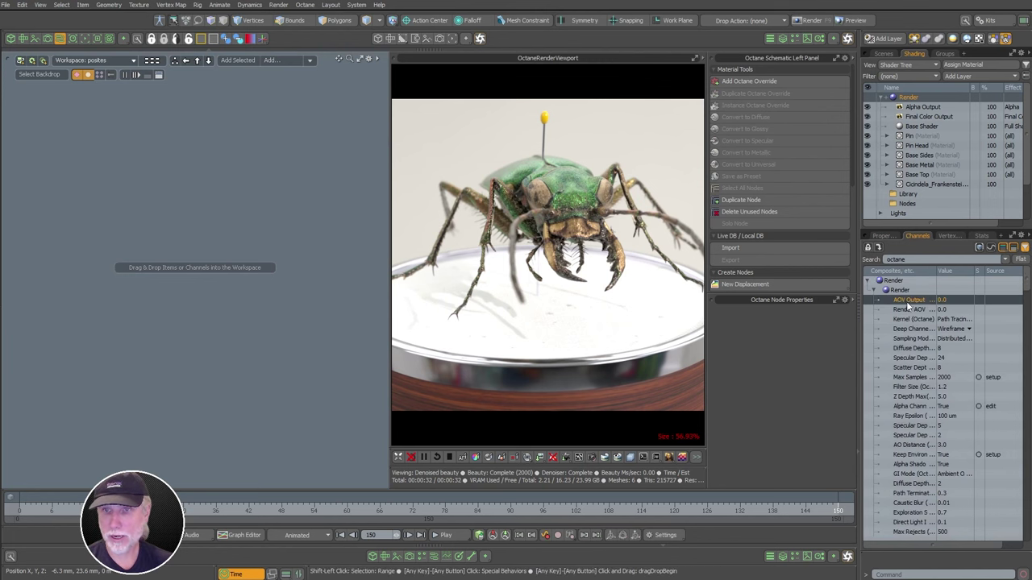
shift+click(905, 312)
drag(901, 304, 200, 315)
drag(221, 276, 290, 253)
click(244, 229)
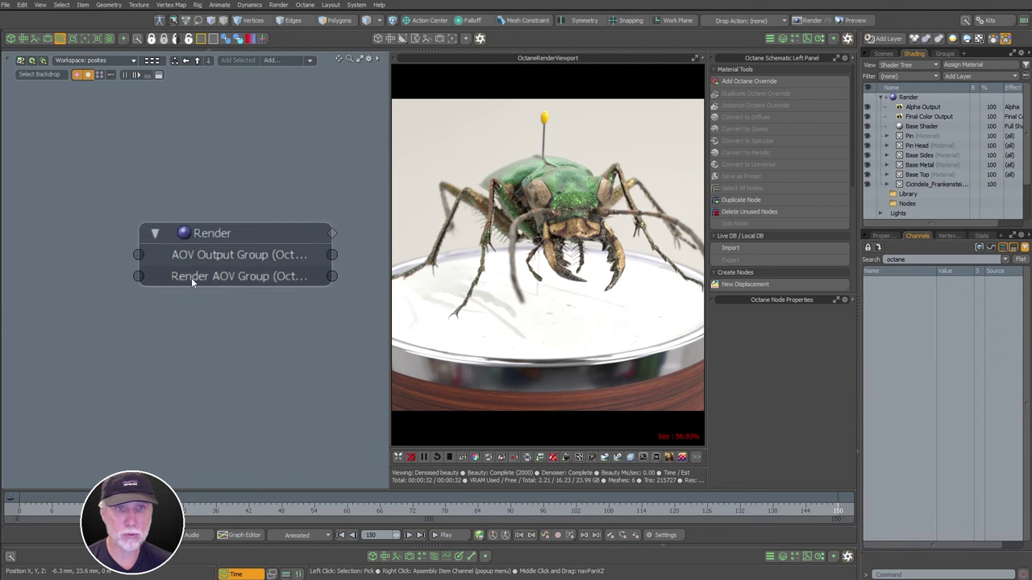
Select the Render AOV Group channel on the Render node and move the node slightly up and left in the workspace
scroll(241, 289, down, 3)
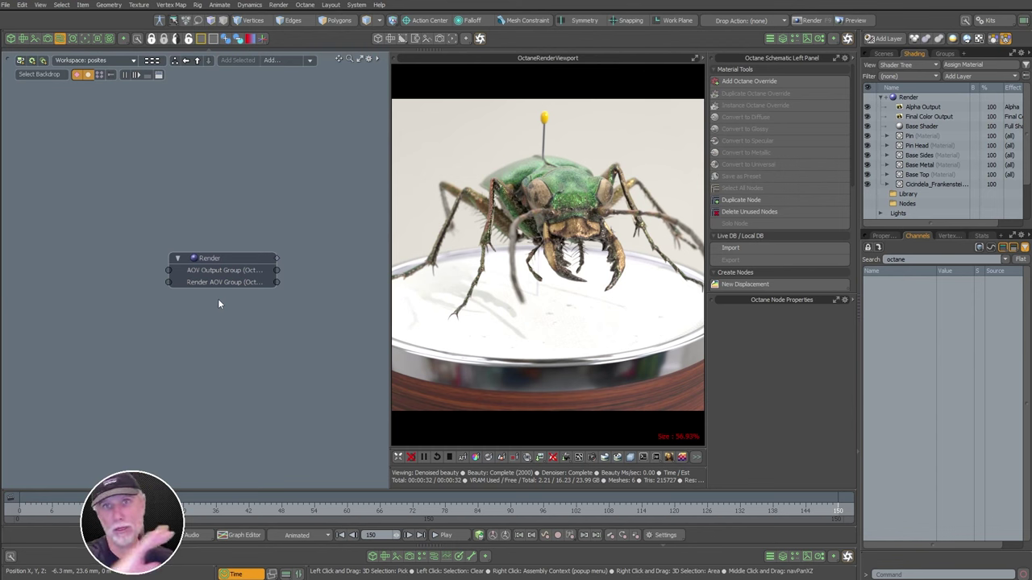
scroll(216, 290, up, 3)
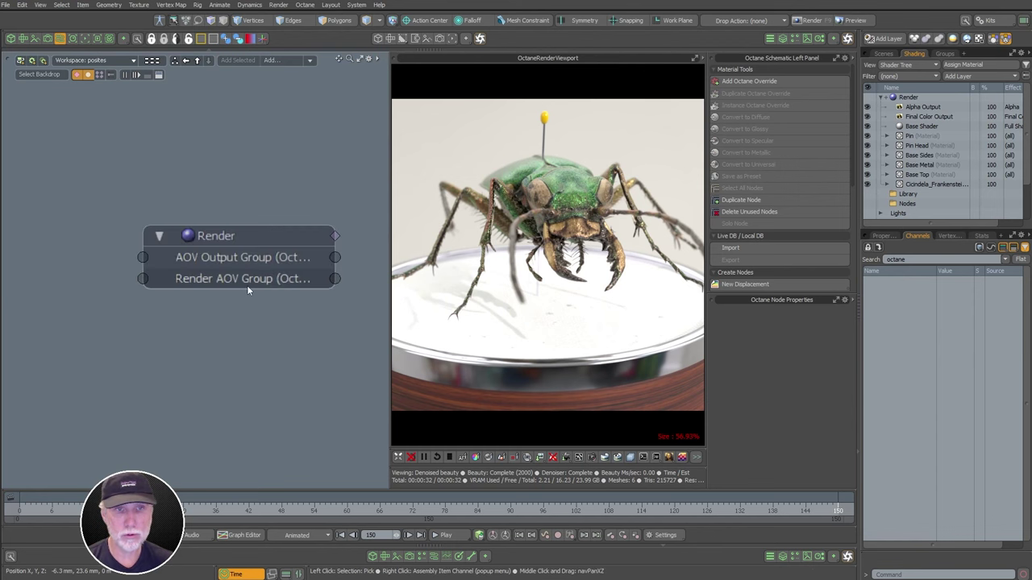
click(222, 280)
drag(266, 233, 228, 190)
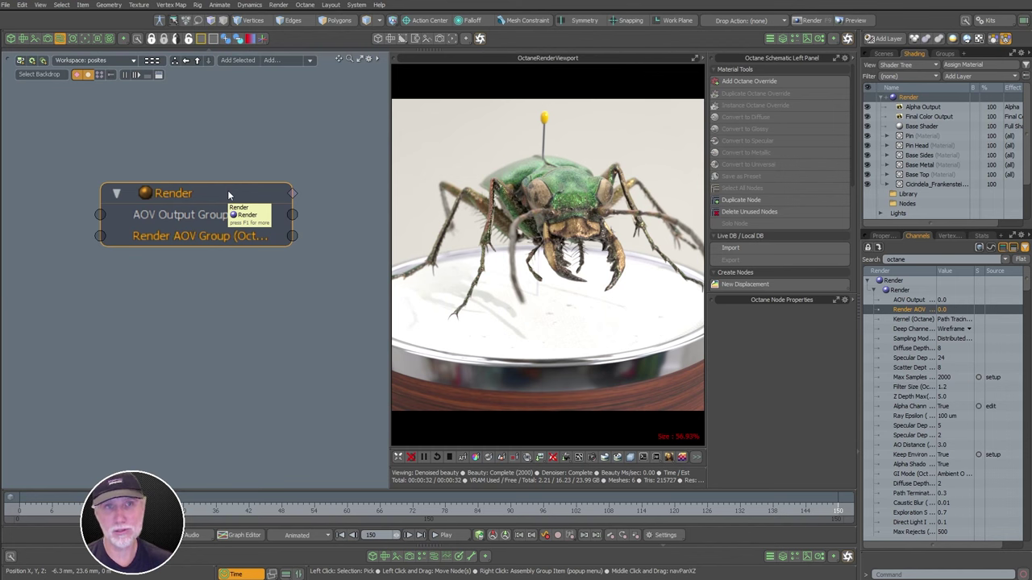
Open the New Render AOV palette, collapse its Beauty - surfaces and Info sections, and reposition it to fit the screen
alt+shift+drag(225, 306, 300, 338)
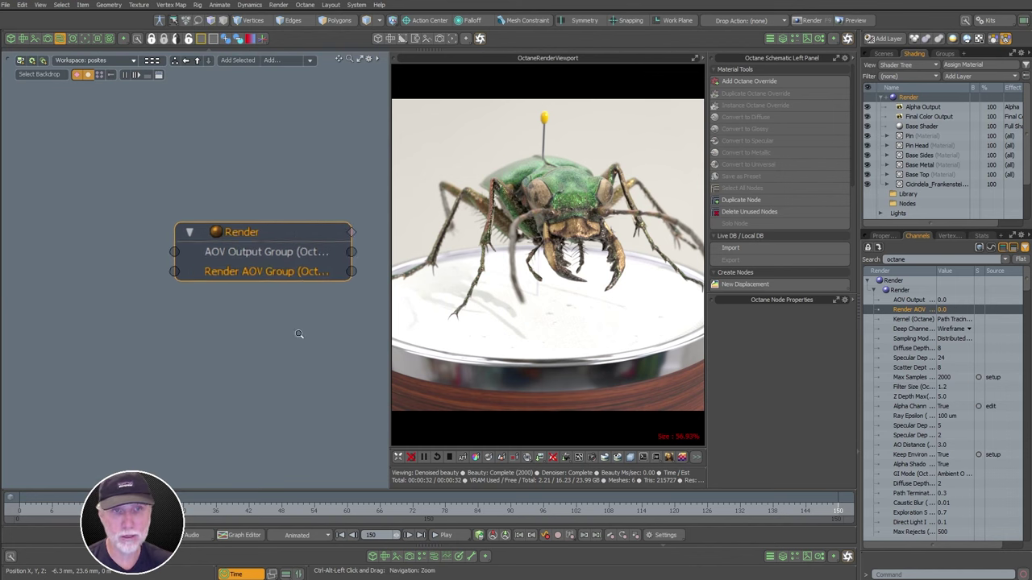
drag(852, 170, 855, 276)
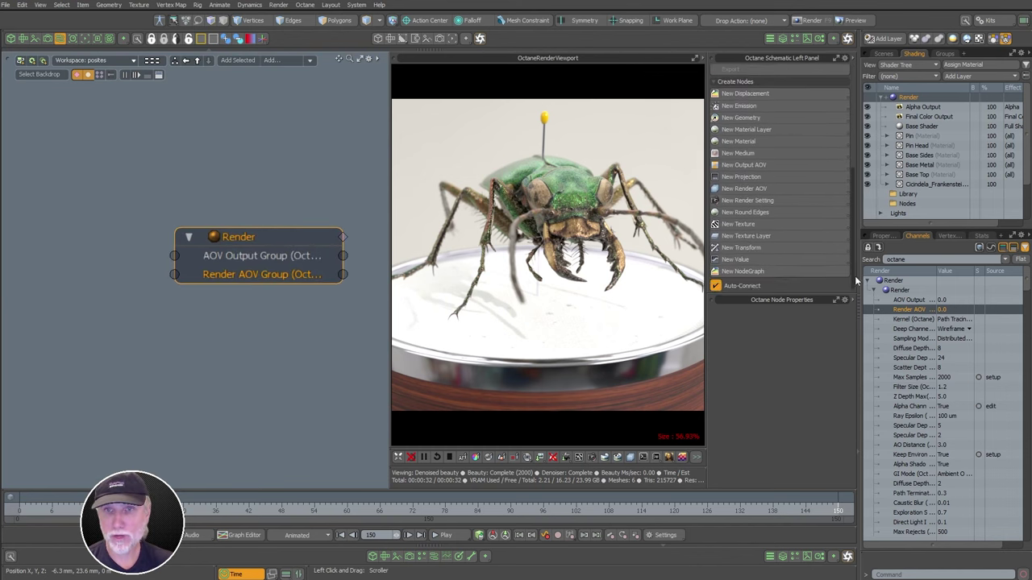
click(752, 188)
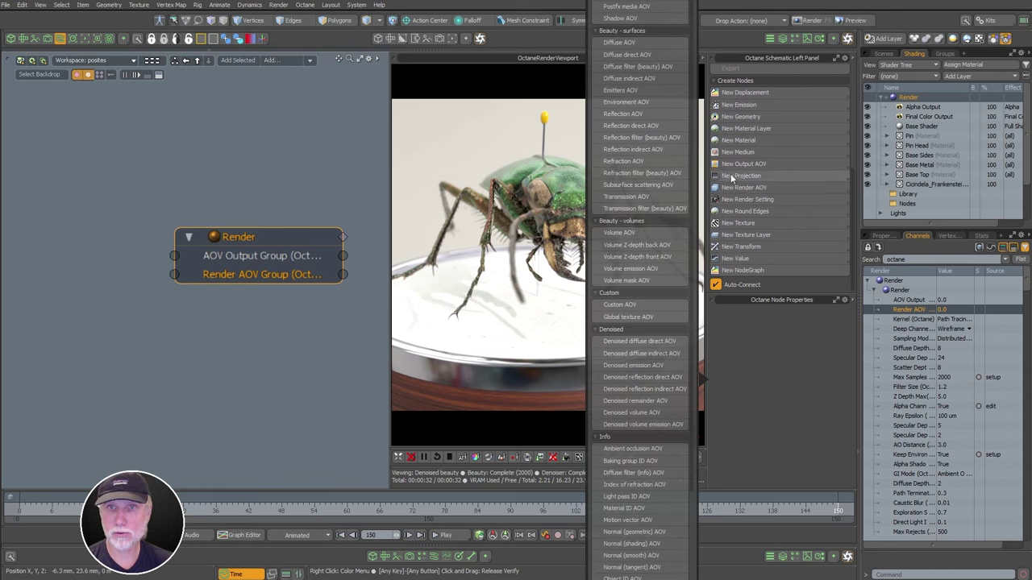
drag(659, 0, 603, 1)
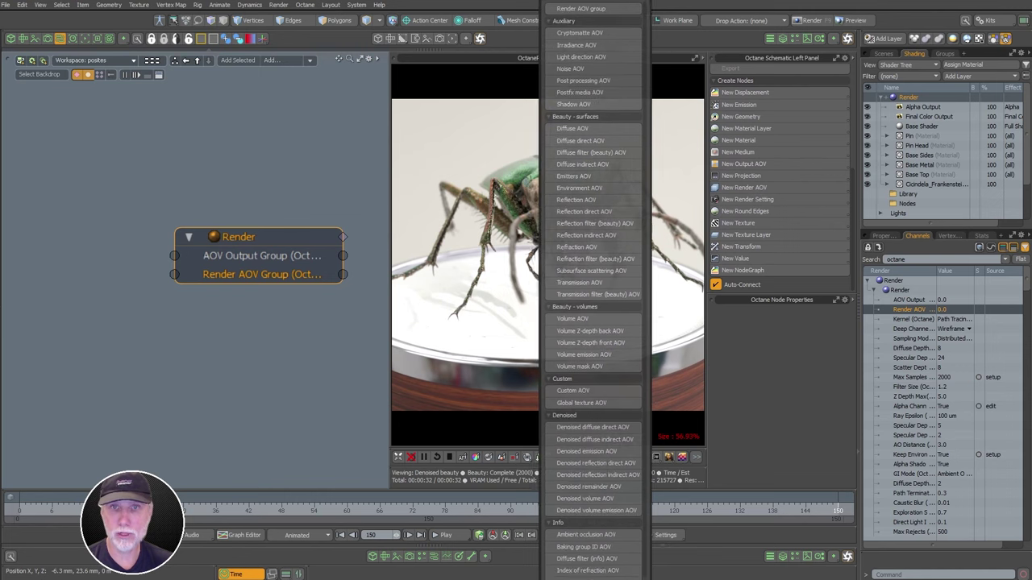
click(548, 116)
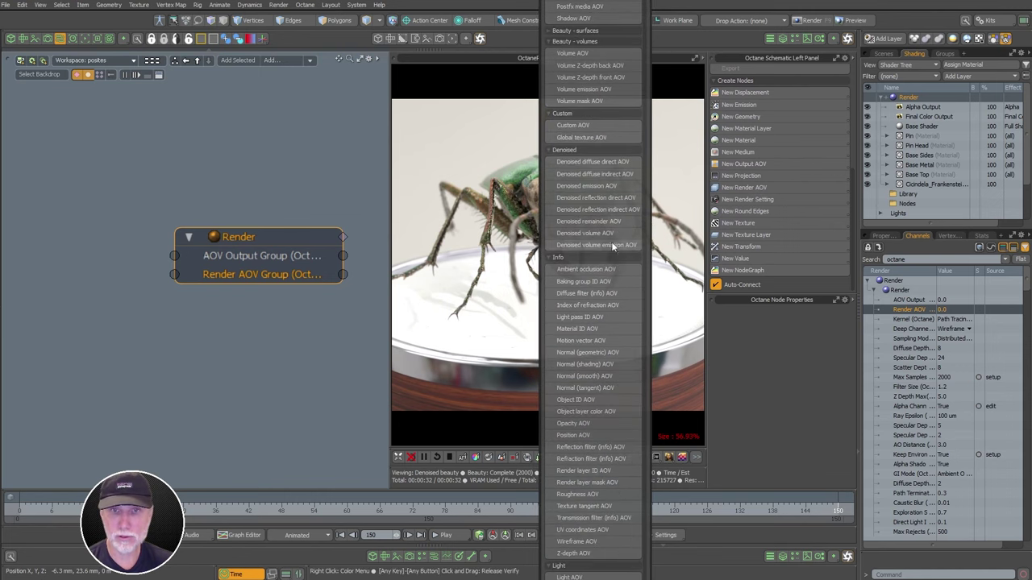
click(554, 257)
drag(599, 1, 588, 51)
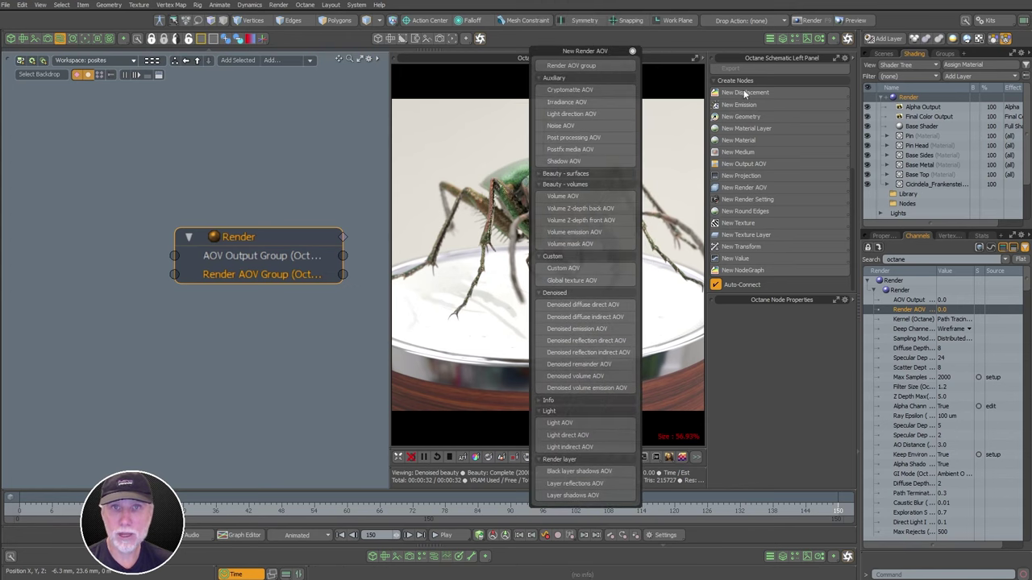
Add a Render AOV group connected to the Render node's Render AOV Group channel and clear the "octane" channel filter
click(568, 66)
ctrl+alt+drag(134, 233, 157, 324)
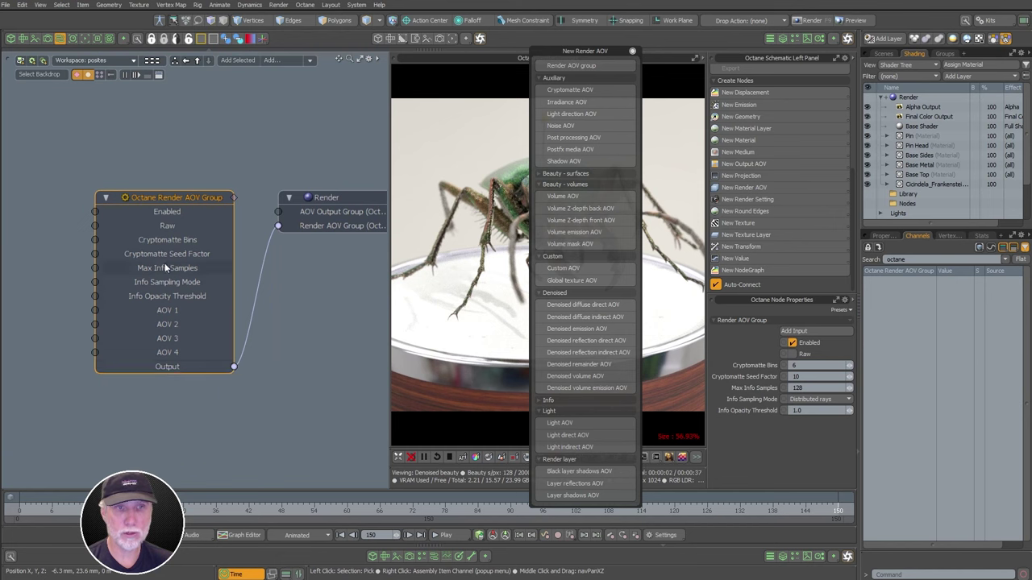
alt+drag(211, 401, 184, 399)
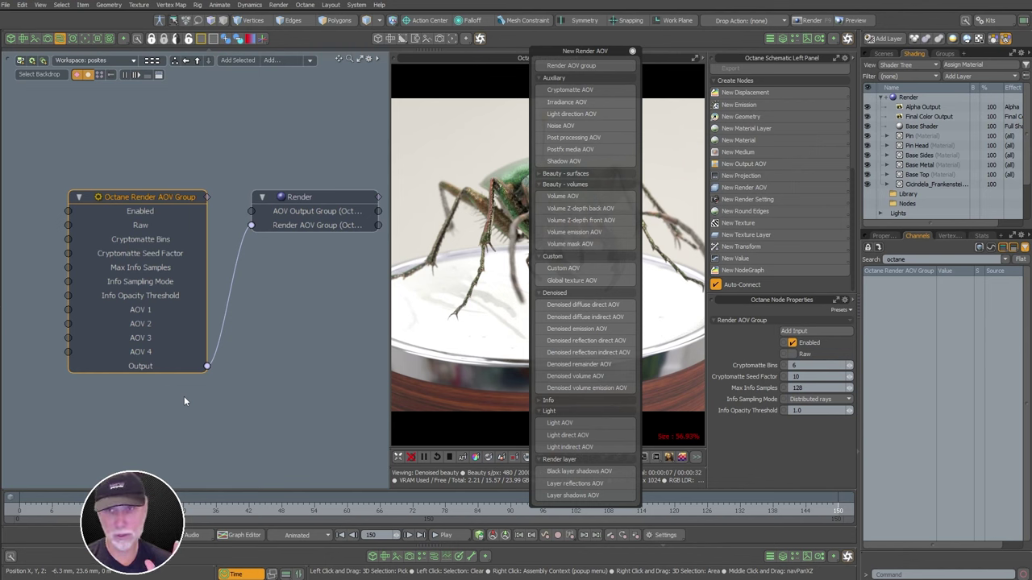
drag(920, 259, 840, 271)
key(BackSpace)
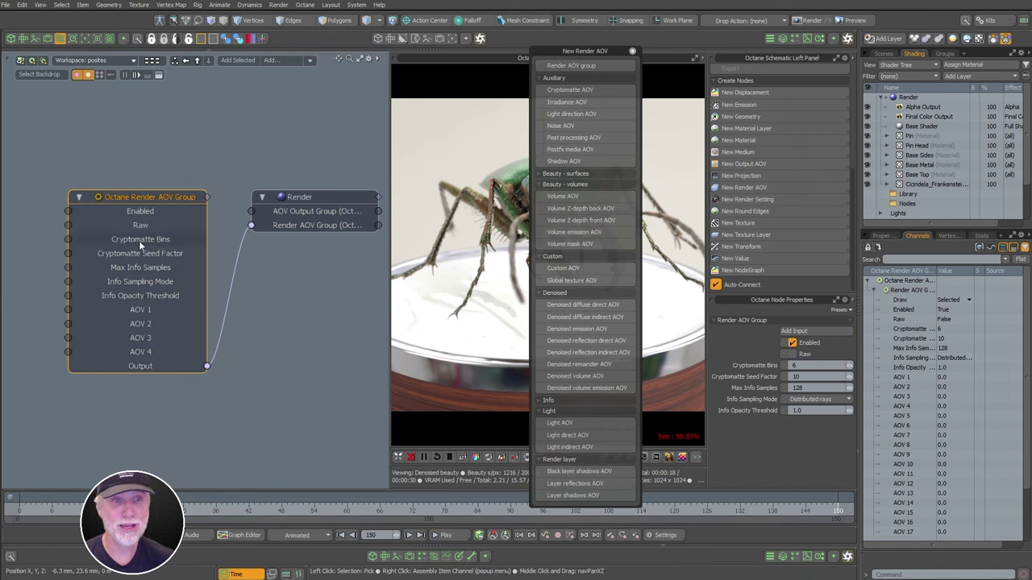
Add three more inputs to the Octane Render AOV Group node, up to AOV 7, and deselect AOV 1
drag(156, 200, 200, 207)
click(196, 299)
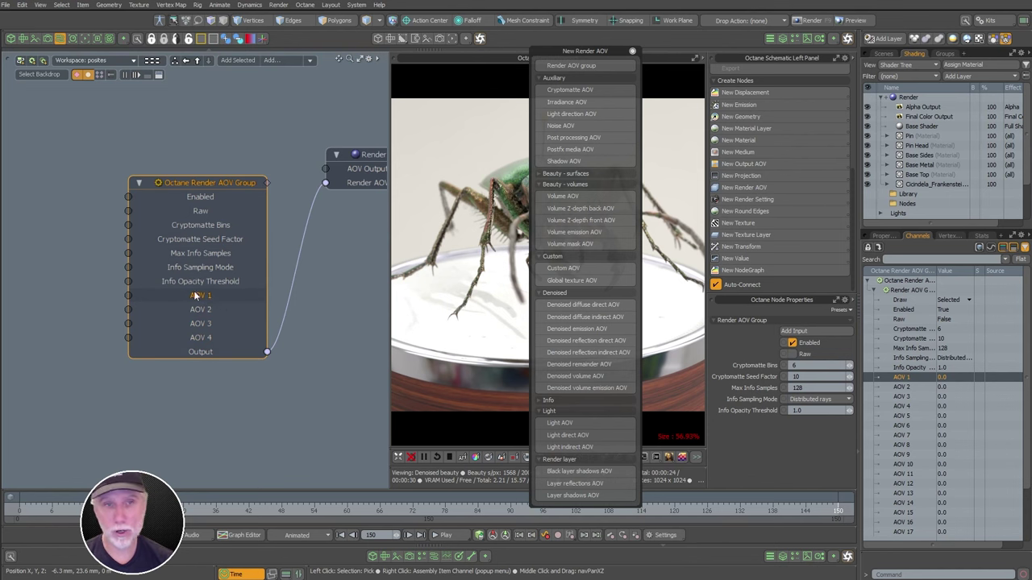
click(795, 331)
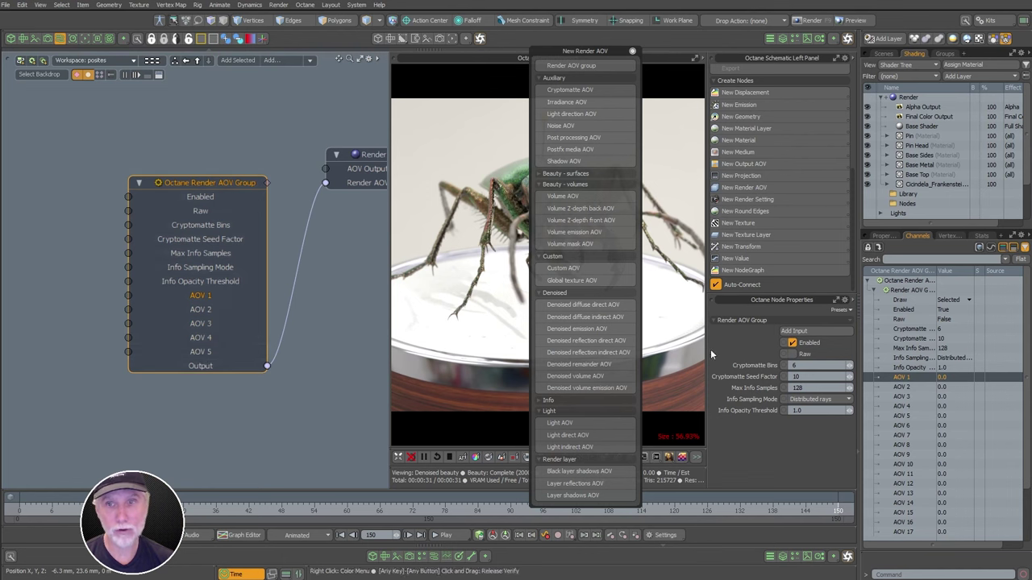
click(800, 333)
click(808, 334)
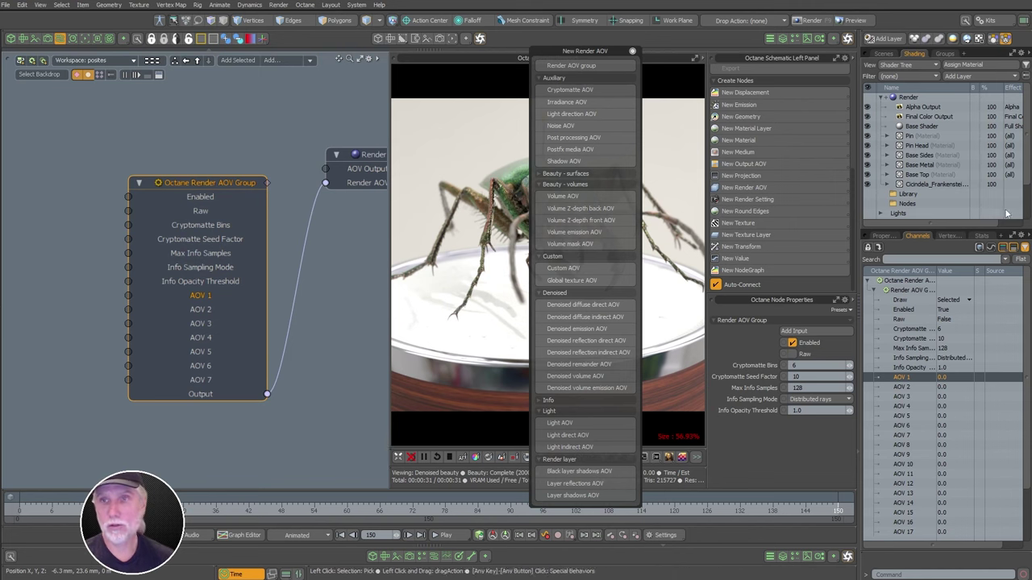
click(901, 379)
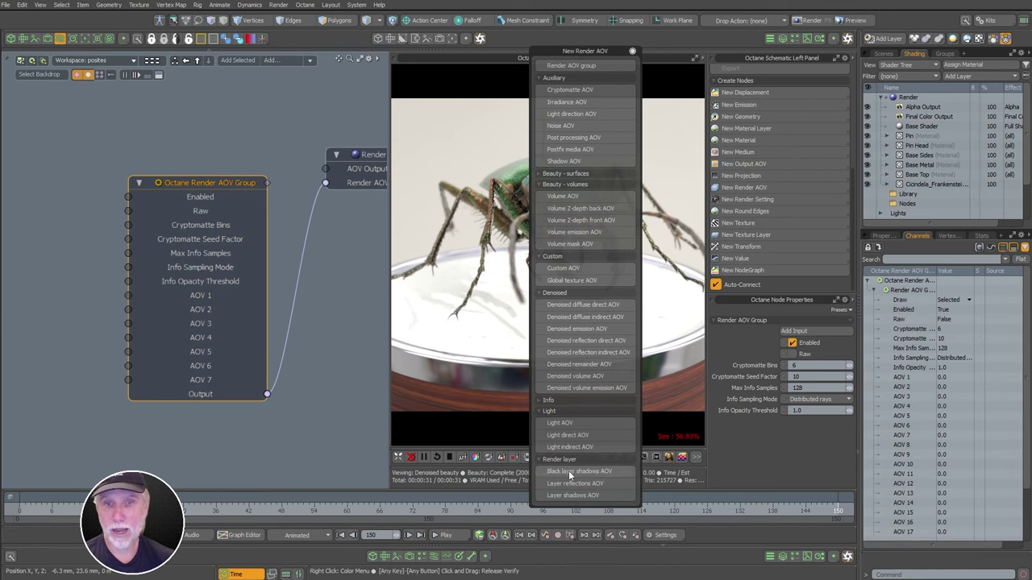
Select the Key Area Light in the scene, frame the lights in the 3D view, and open its Light Pass ID for editing
click(883, 53)
click(949, 126)
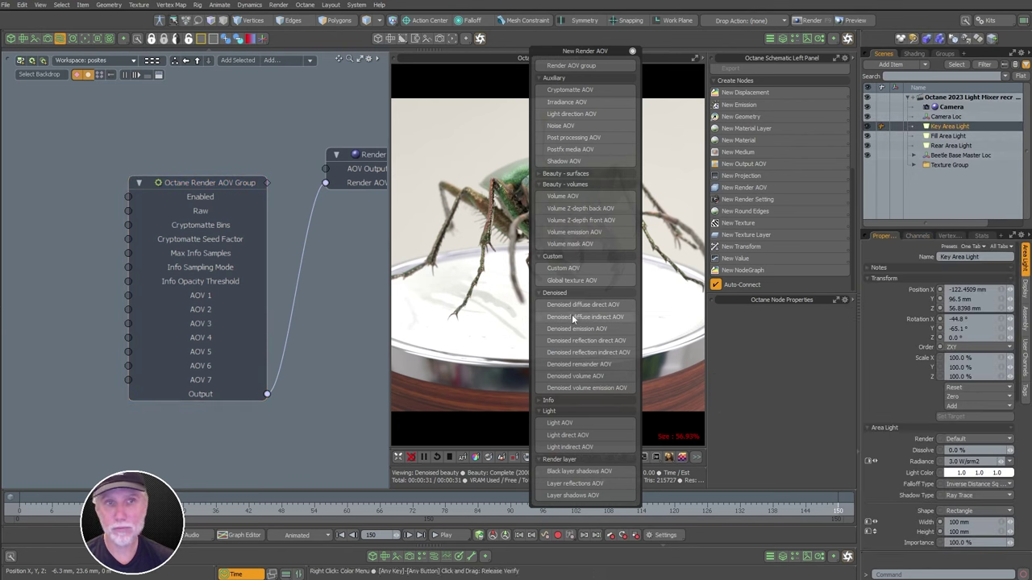
click(12, 39)
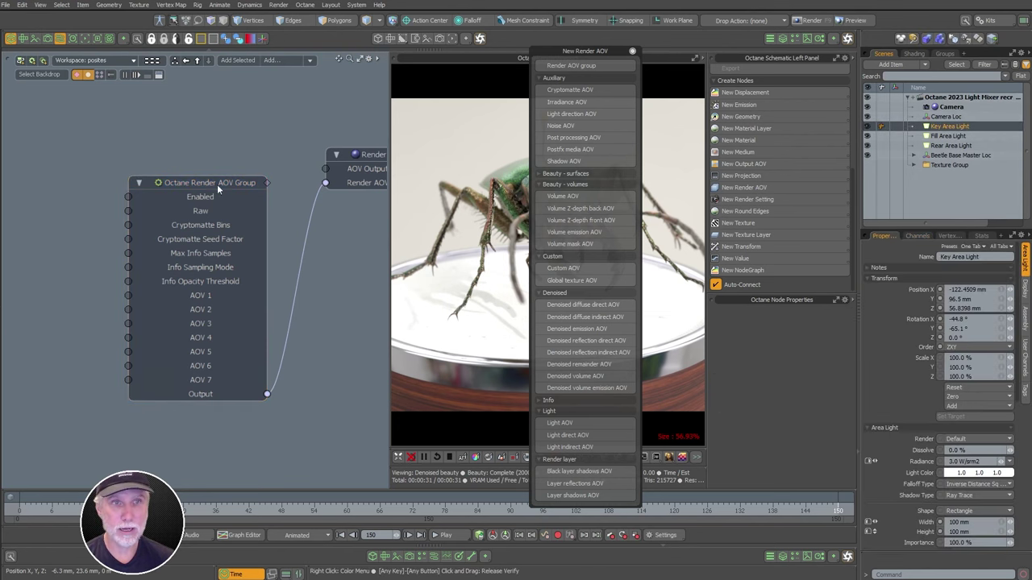
ctrl+alt+drag(276, 245, 212, 269)
alt+drag(213, 269, 187, 321)
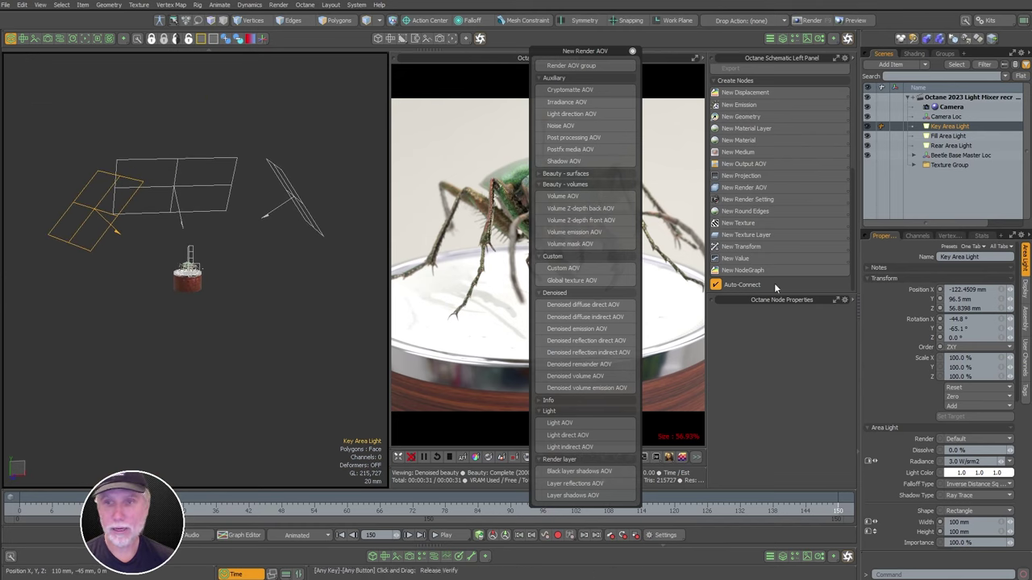
drag(1019, 393, 1015, 539)
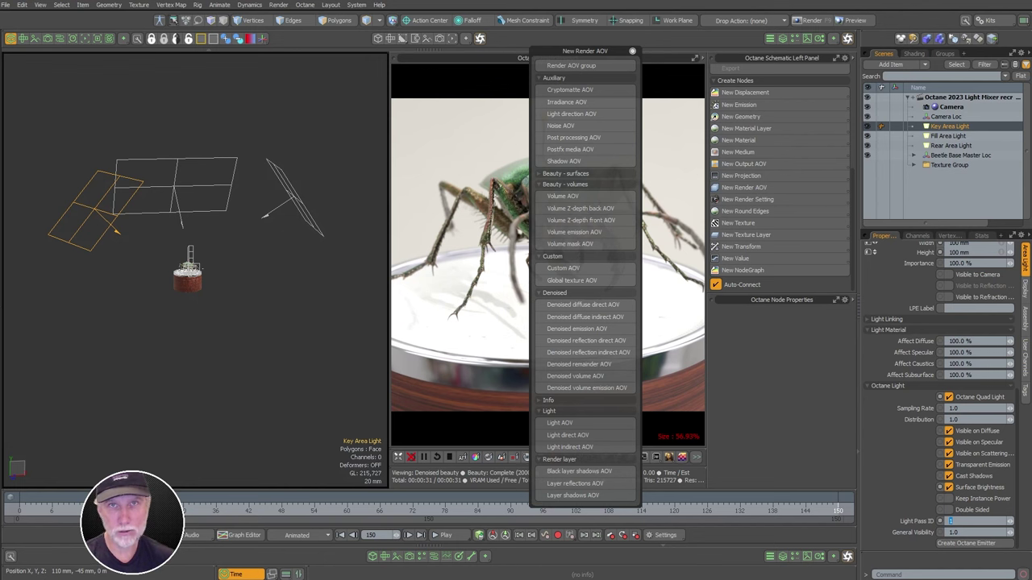
Set the Light Pass ID of the Fill Area Light to 2 and of the Rear Area Light to 3, then deselect
click(300, 210)
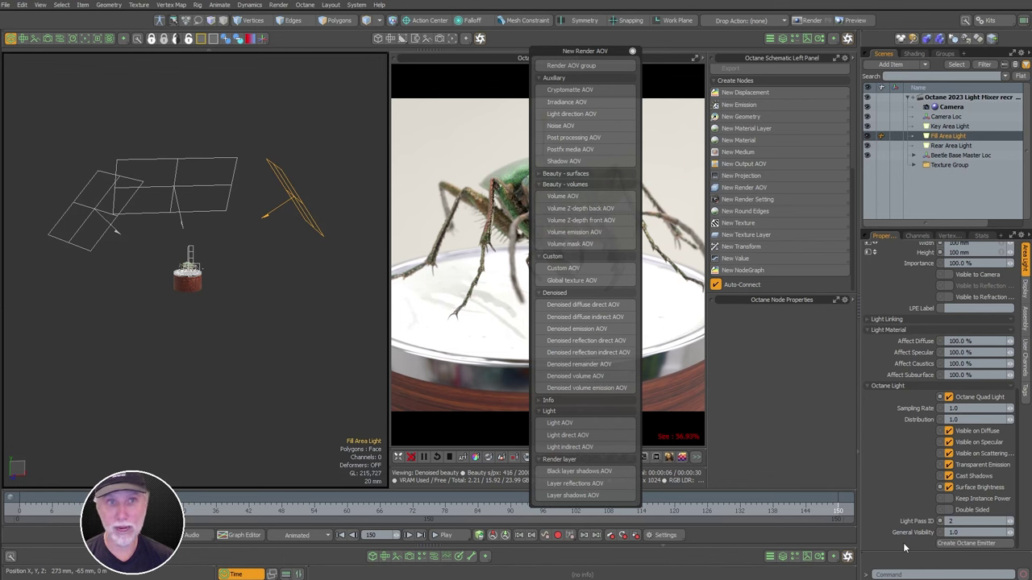
click(217, 221)
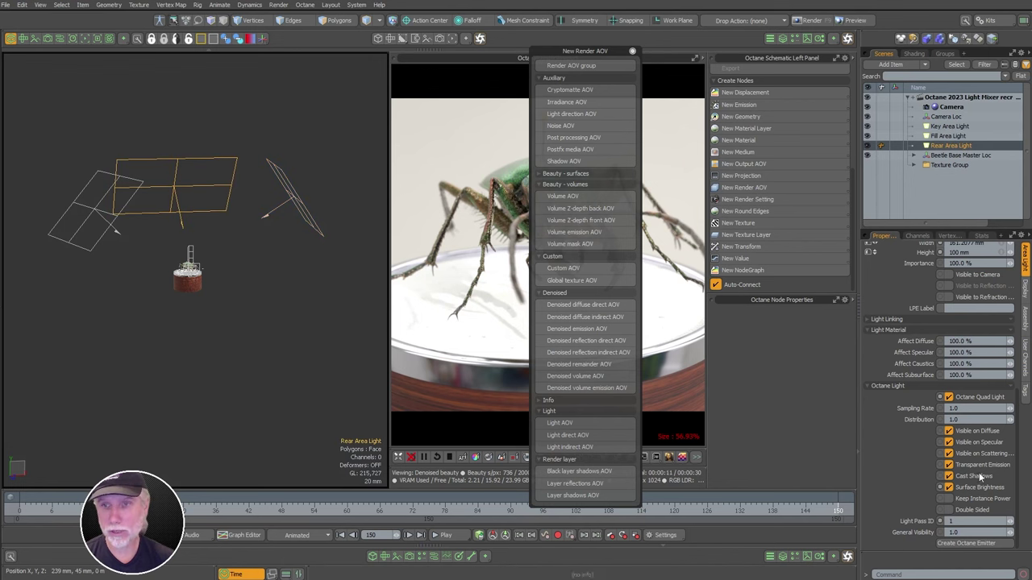
click(958, 524)
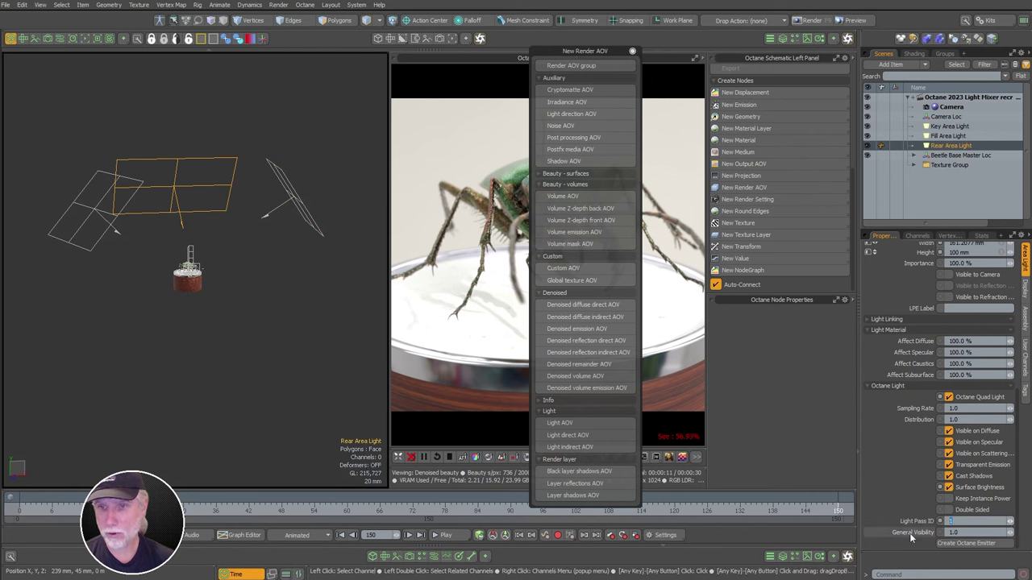
text(3)
key(Return)
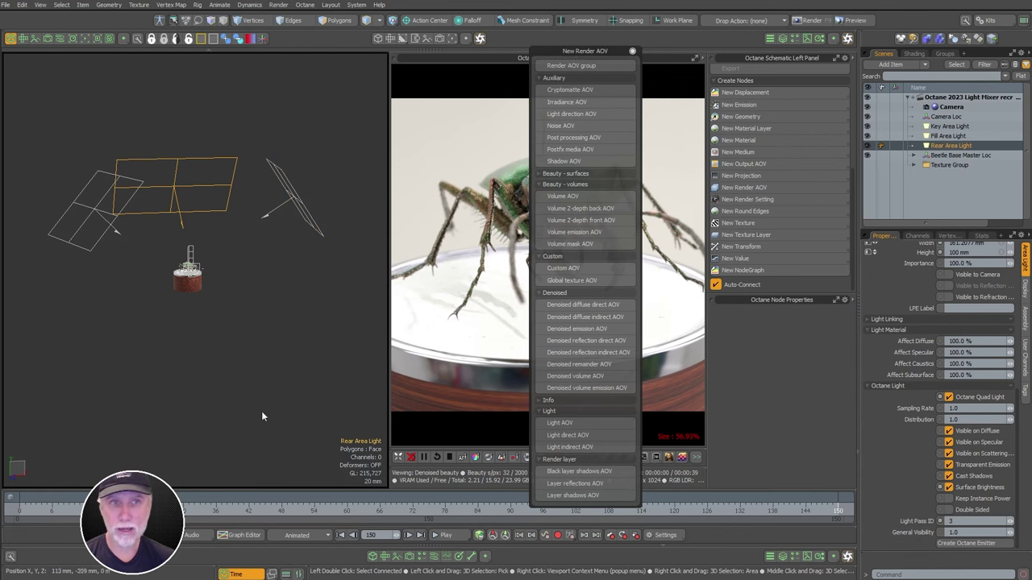
click(262, 415)
Return to the schematic, add a Light AOV connected to the render AOV group's AOV 1, and place it level with that input
click(61, 38)
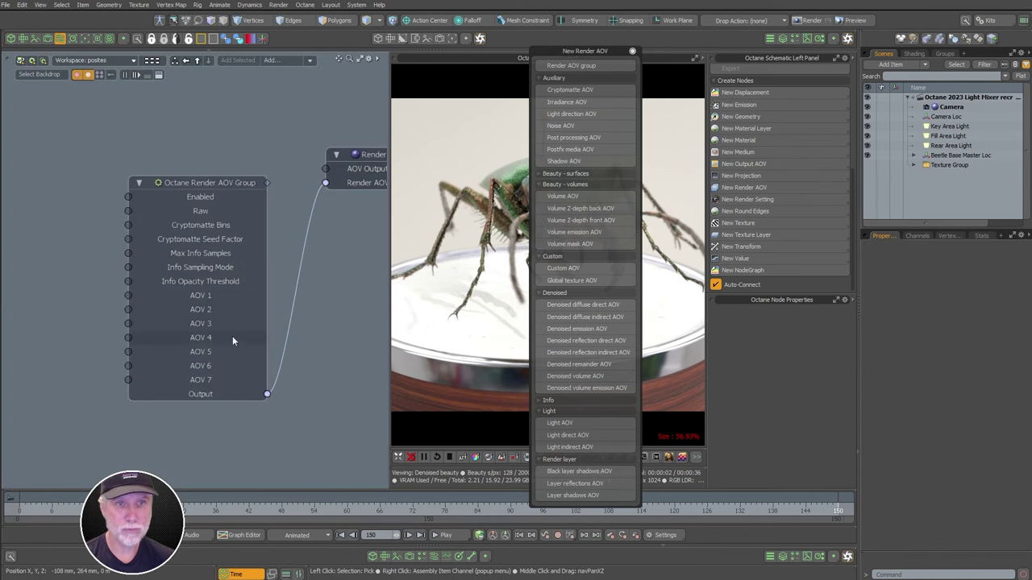
click(203, 302)
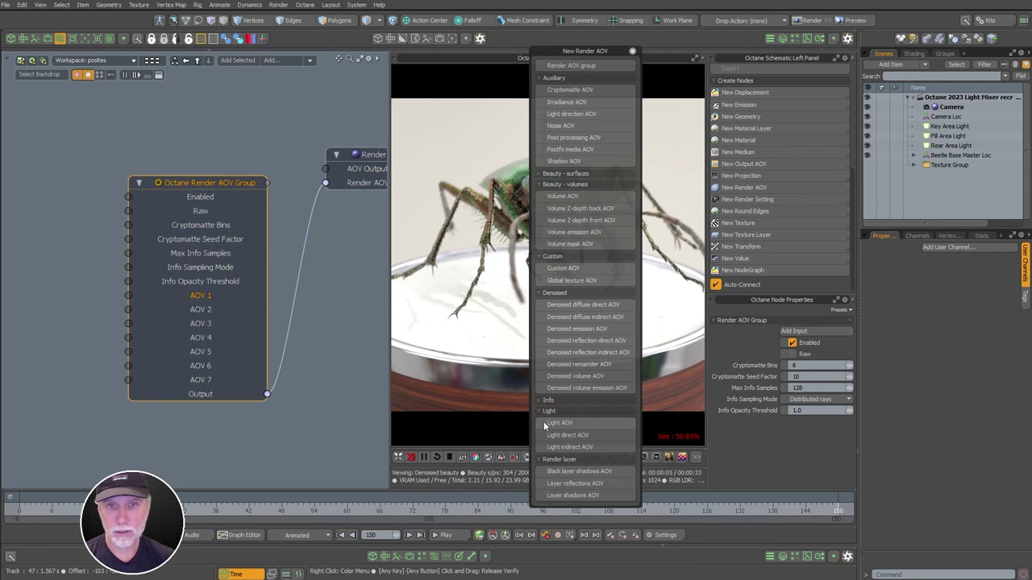
click(569, 423)
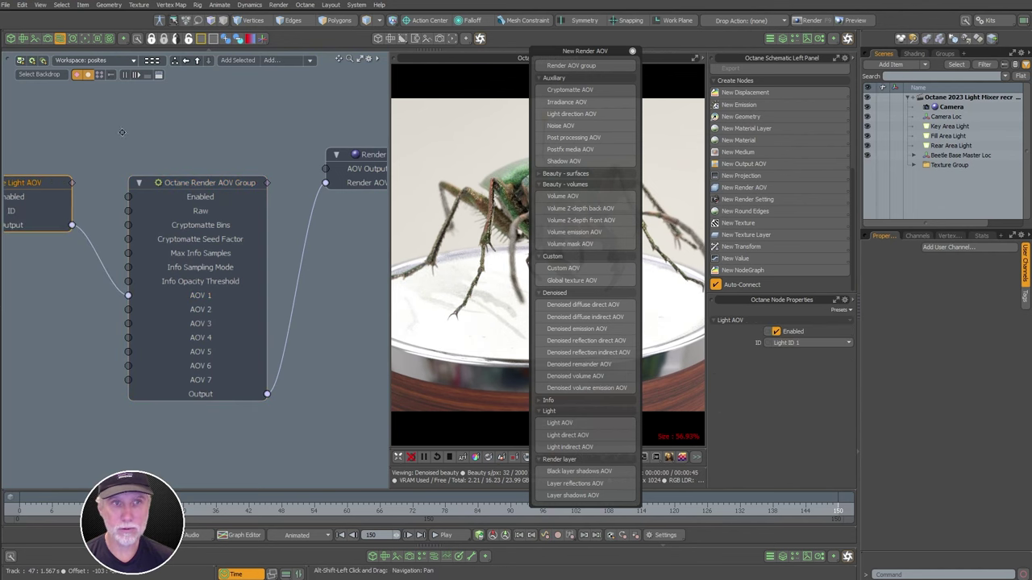
middle_drag(122, 131, 278, 142)
drag(179, 199, 167, 271)
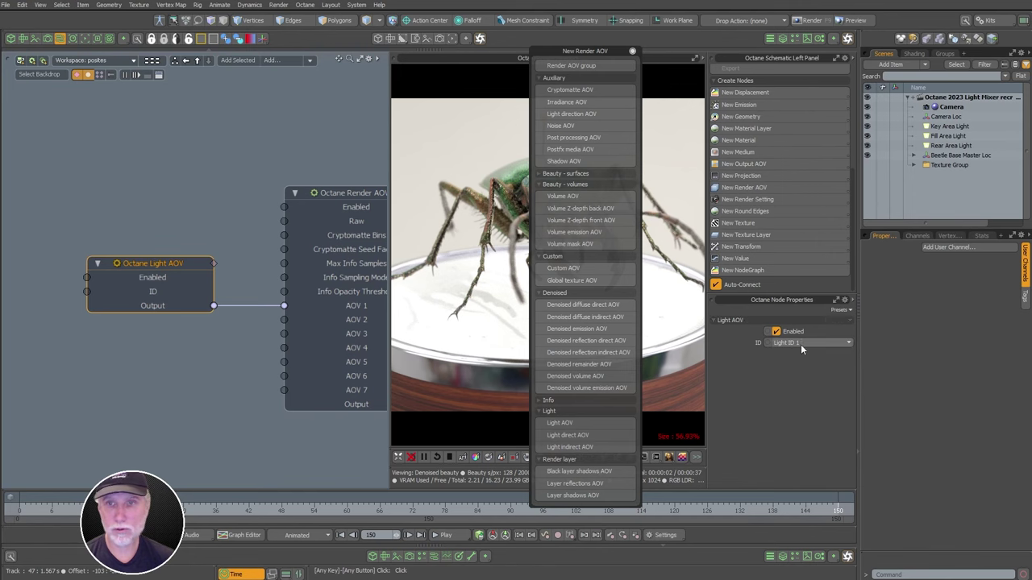
Move the New Render AOV palette clear of the render viewport and display the Light ID 1 pass there
drag(603, 51, 974, 75)
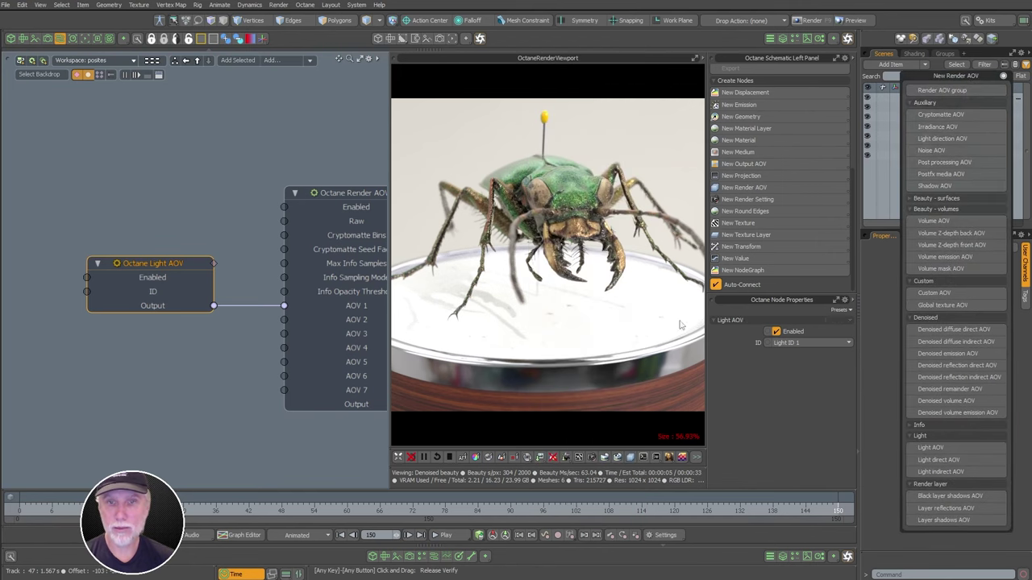
click(697, 457)
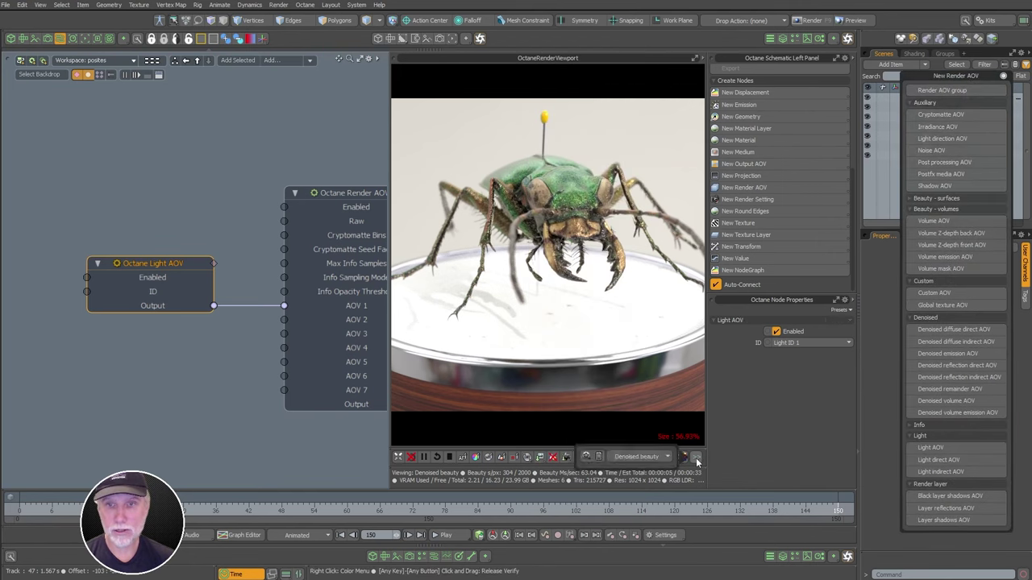
click(643, 456)
click(637, 465)
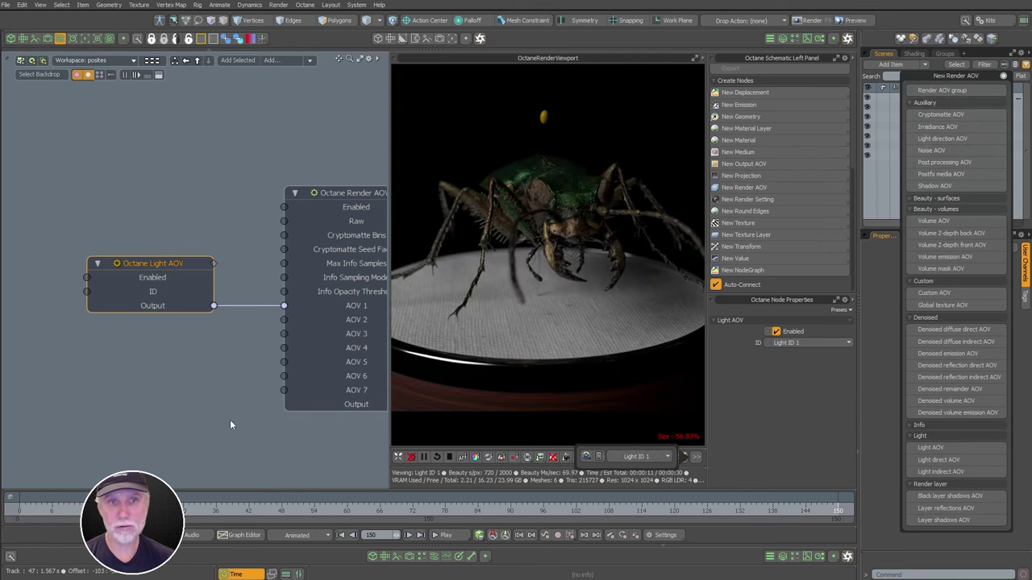
Duplicate the Light AOV node below the original, set its ID to Light ID 2, and connect its output to AOV 2
alt+shift+drag(201, 246, 163, 175)
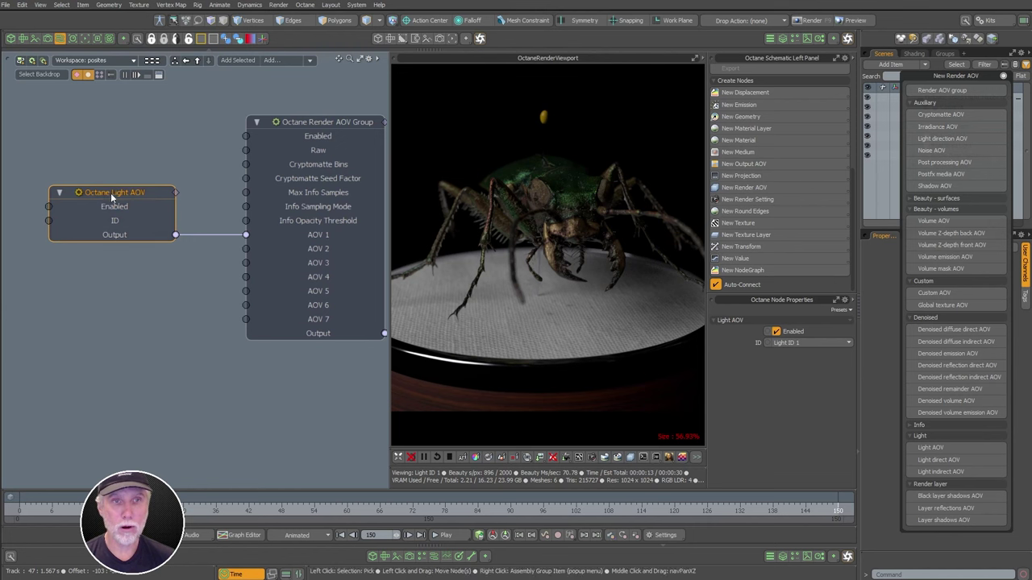
key(ctrl)
key(ctrl+d)
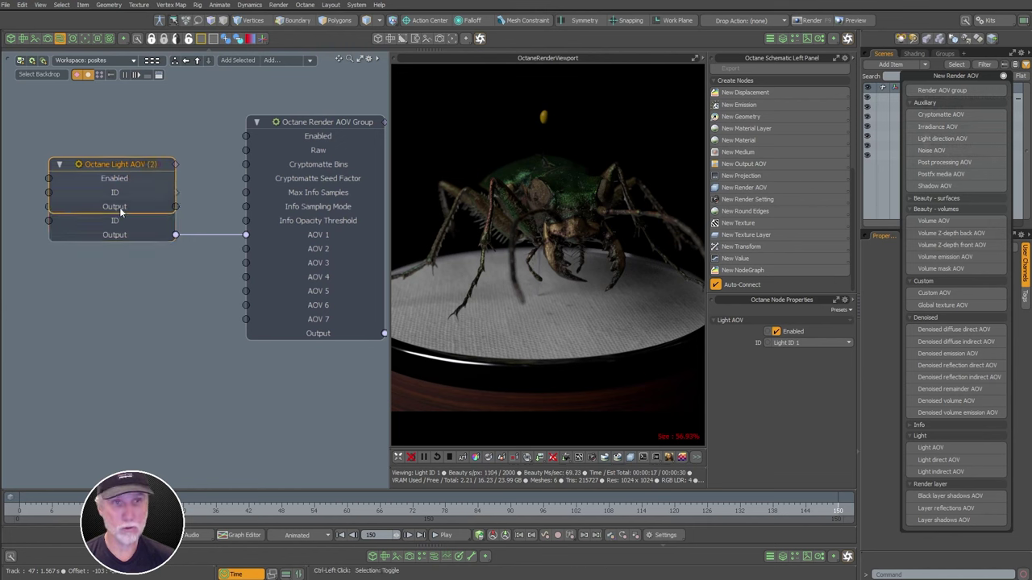
drag(130, 164, 130, 270)
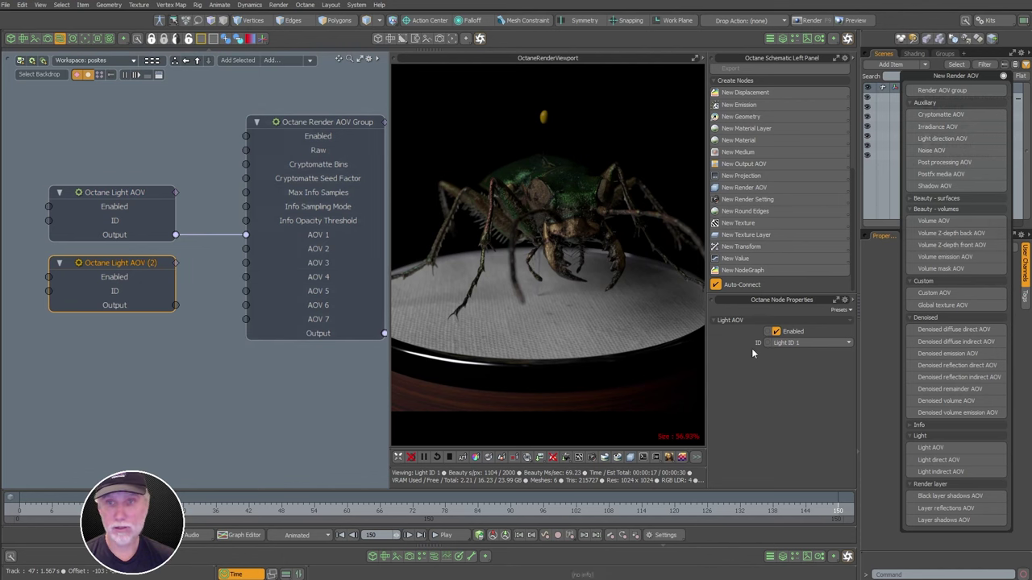
click(806, 343)
click(806, 355)
drag(176, 305, 248, 249)
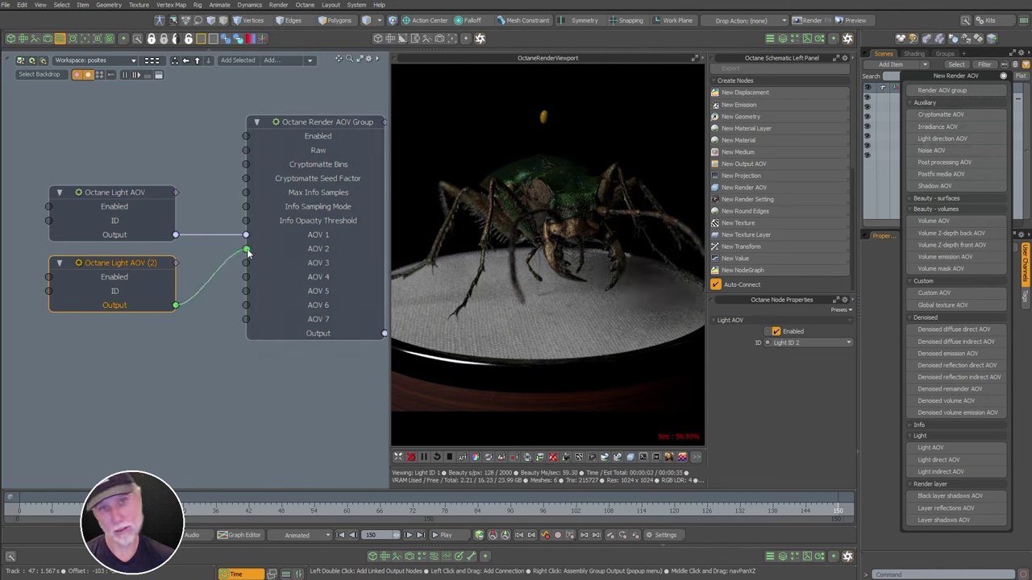
Display the Light ID 2 pass in the render viewport
click(697, 459)
click(637, 457)
click(644, 445)
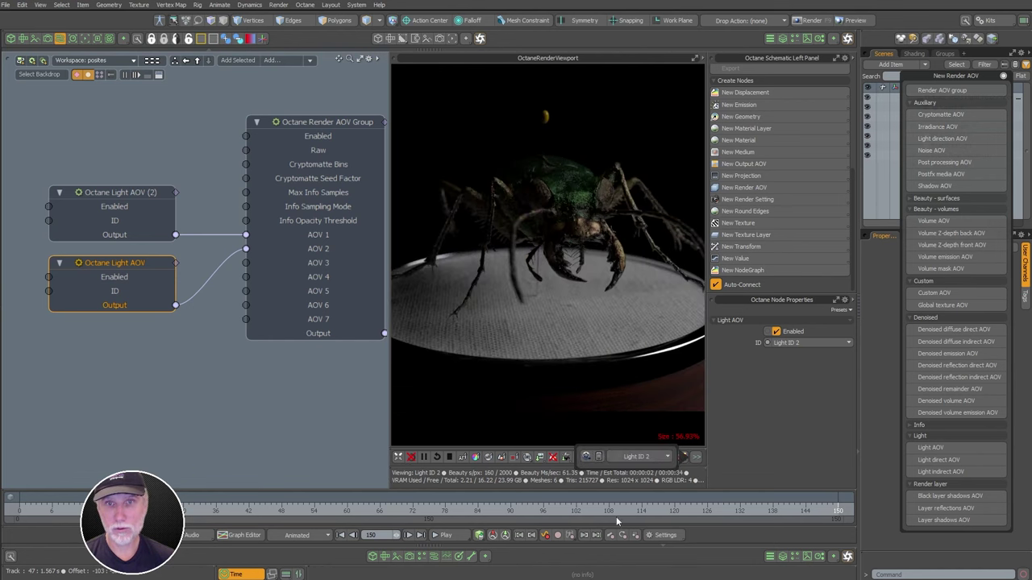
Duplicate the second Light AOV as a Light ID 3 node connected to AOV 3, and display that pass in the render viewport
click(155, 403)
click(120, 268)
key(ctrl+d)
drag(132, 241, 133, 341)
click(800, 342)
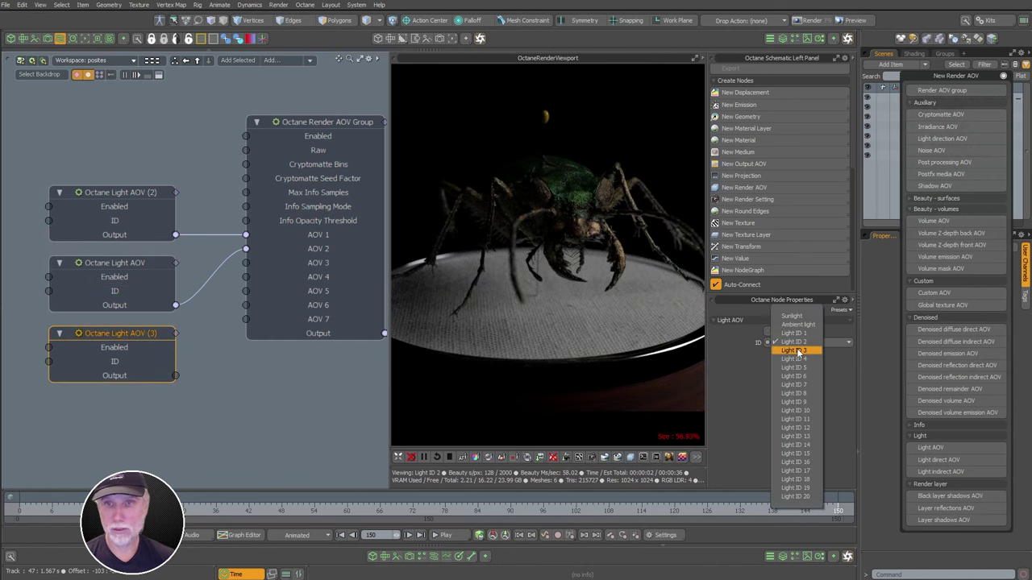
click(797, 352)
drag(175, 376, 247, 263)
click(649, 457)
click(645, 465)
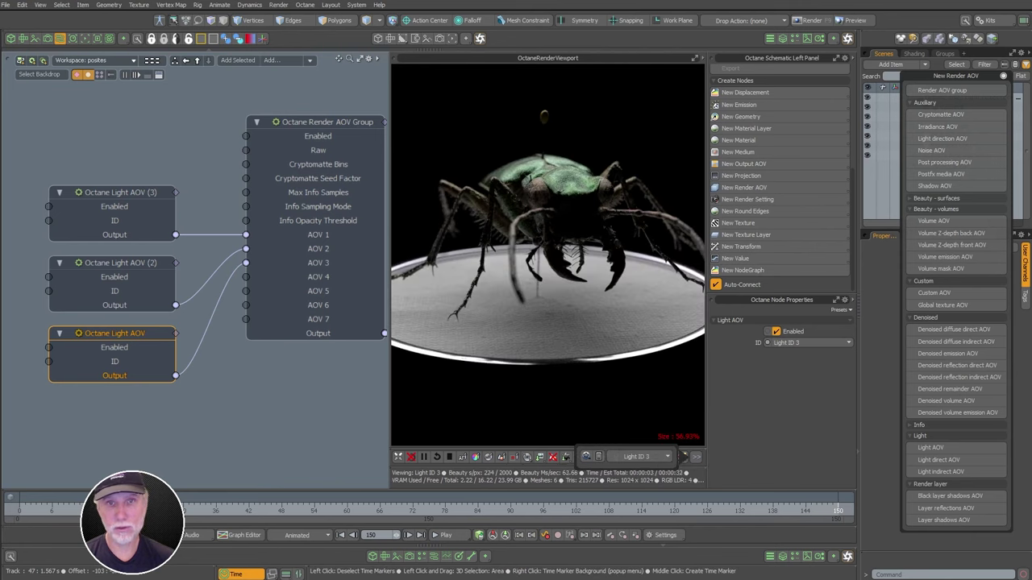
Add a Light AOV node connected to AOV 4 of the Render AOV Group and place it below the other Light AOV nodes
scroll(299, 356, down, 2)
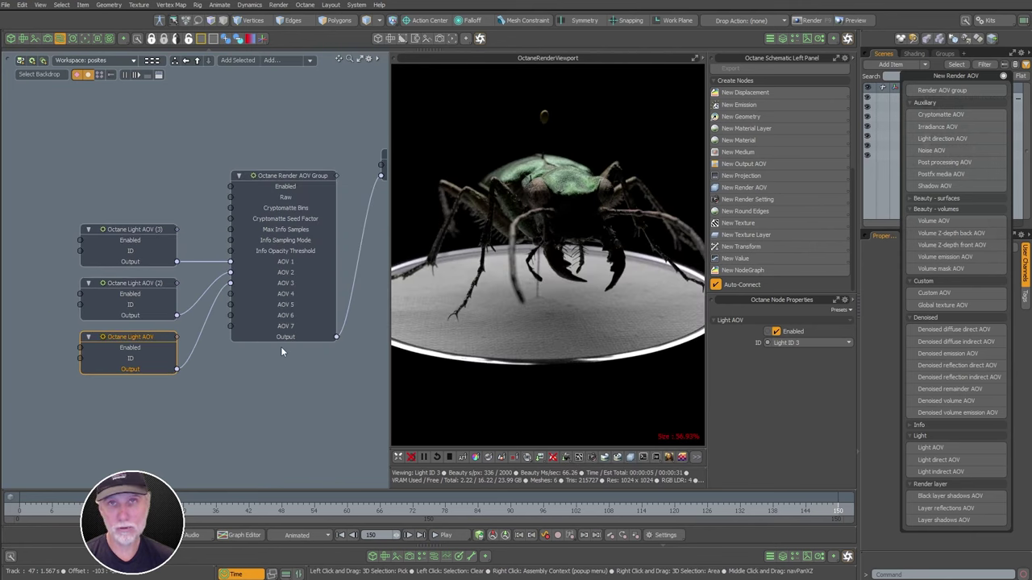
drag(58, 202, 152, 374)
click(168, 387)
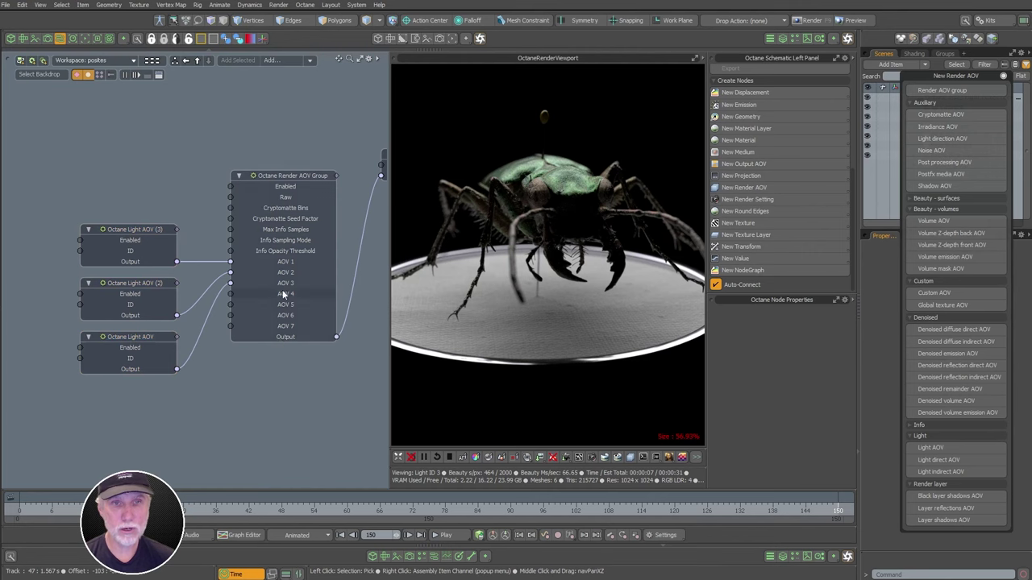
click(283, 294)
drag(956, 75, 523, 48)
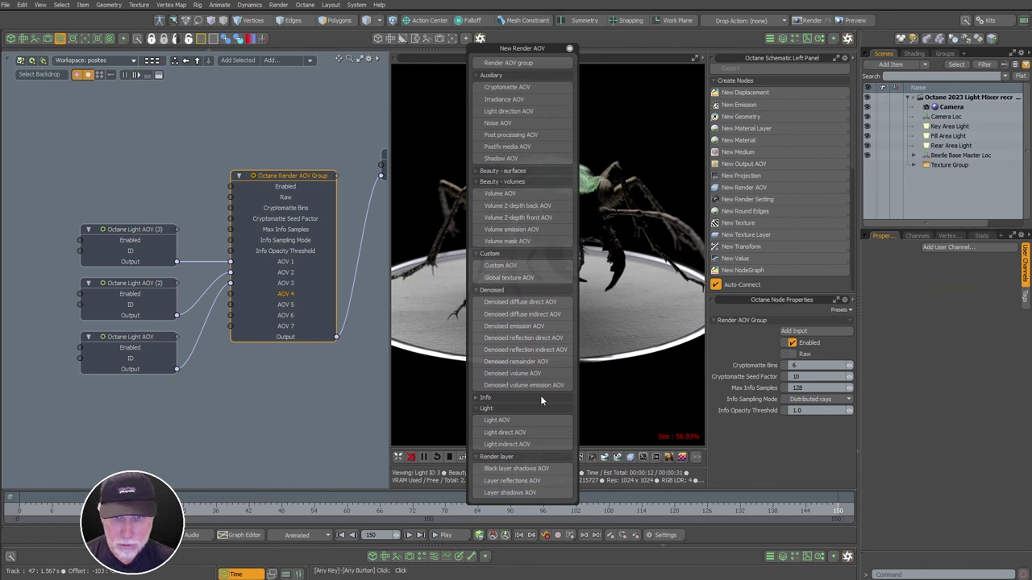
click(508, 422)
drag(140, 175, 132, 414)
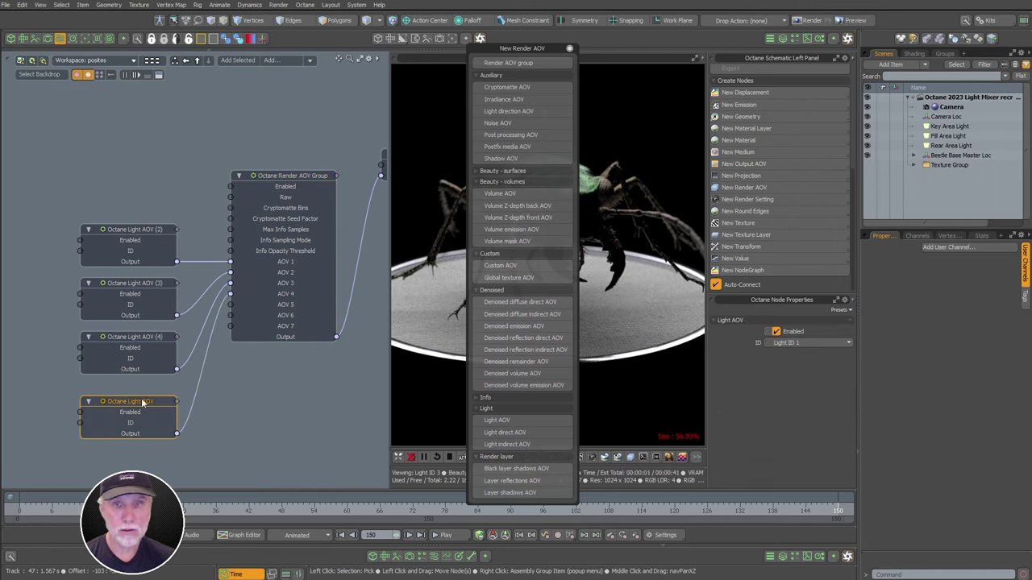
Set the new Light AOV's ID to Ambient light
click(787, 344)
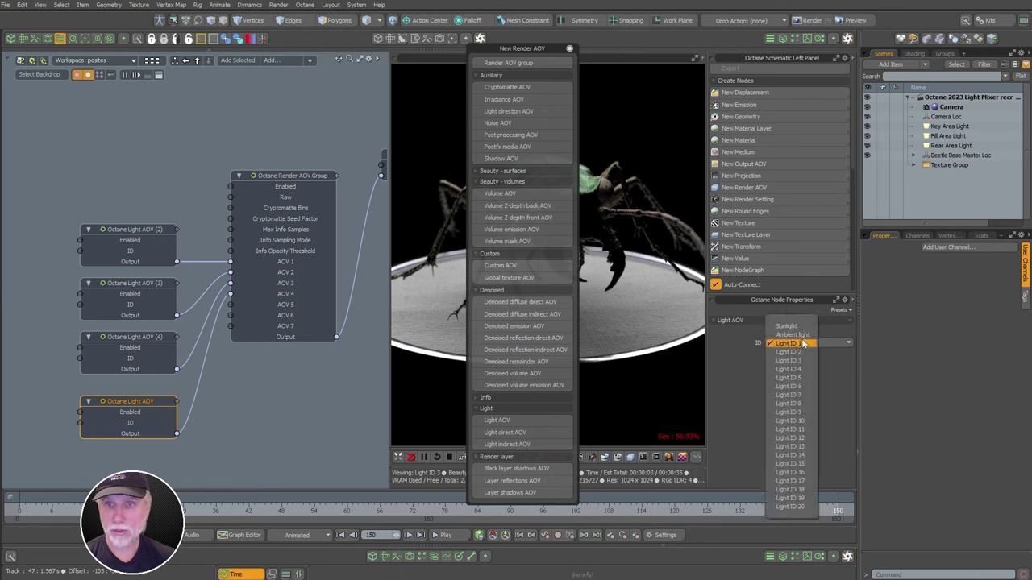
click(793, 335)
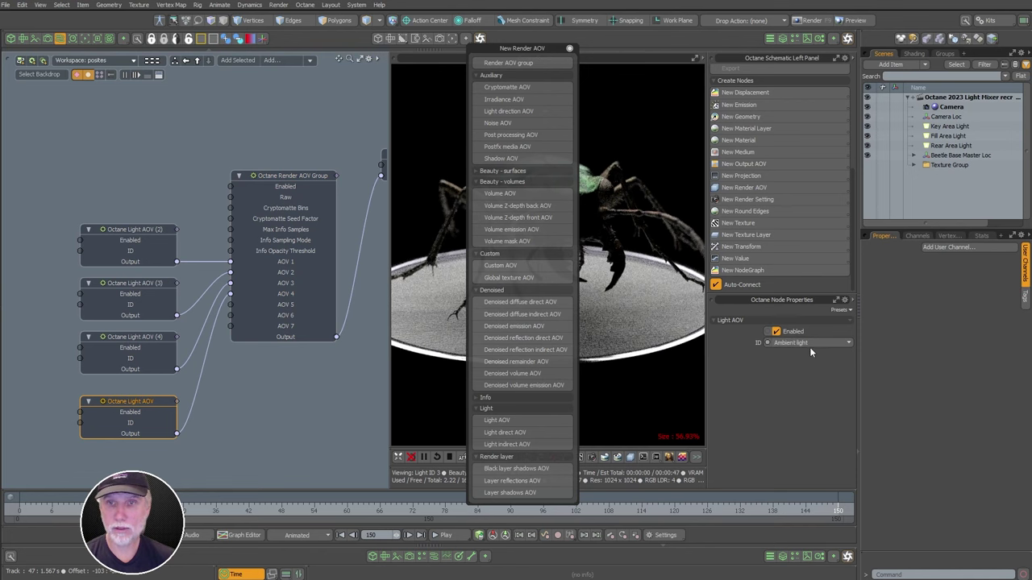
click(819, 343)
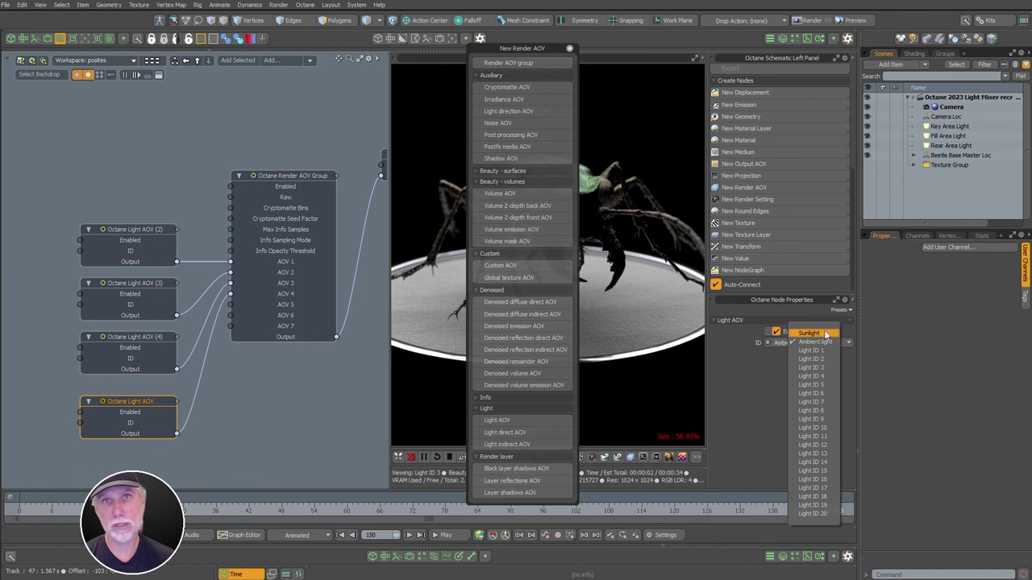
click(827, 345)
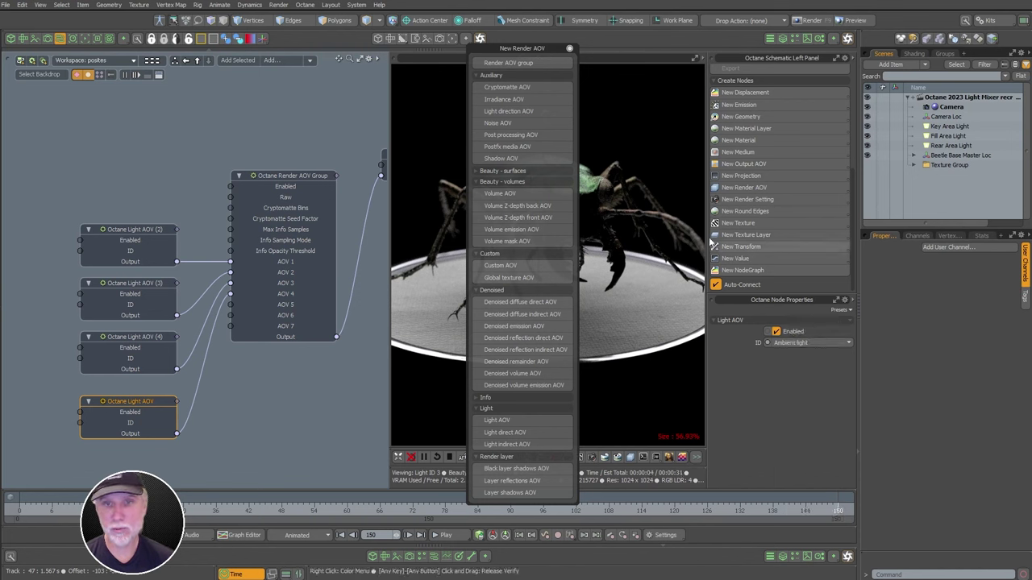
Close the New Render AOV palette and display the Ambient light pass in the render viewport
click(569, 49)
click(698, 458)
click(650, 458)
click(653, 469)
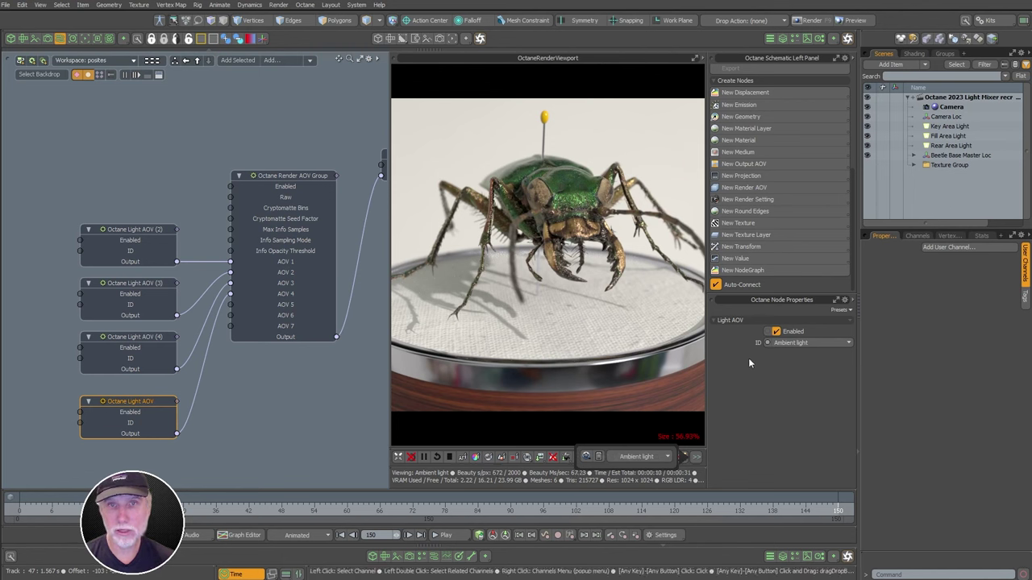
Cycle through the numbered light passes in the render viewport, including Light ID 2 and ending on Light ID 1
click(645, 456)
click(641, 461)
click(641, 457)
click(642, 464)
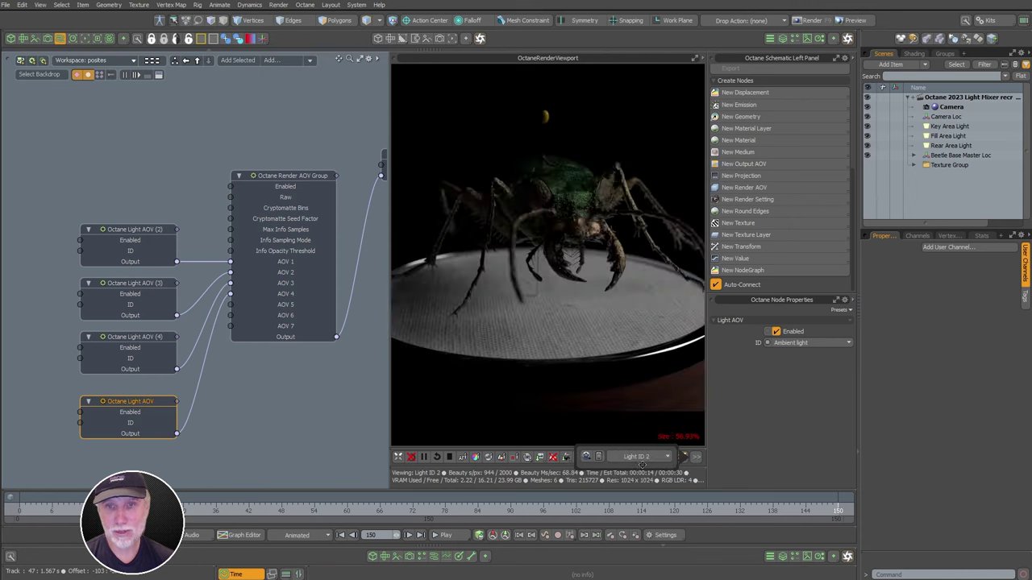
click(639, 458)
click(639, 452)
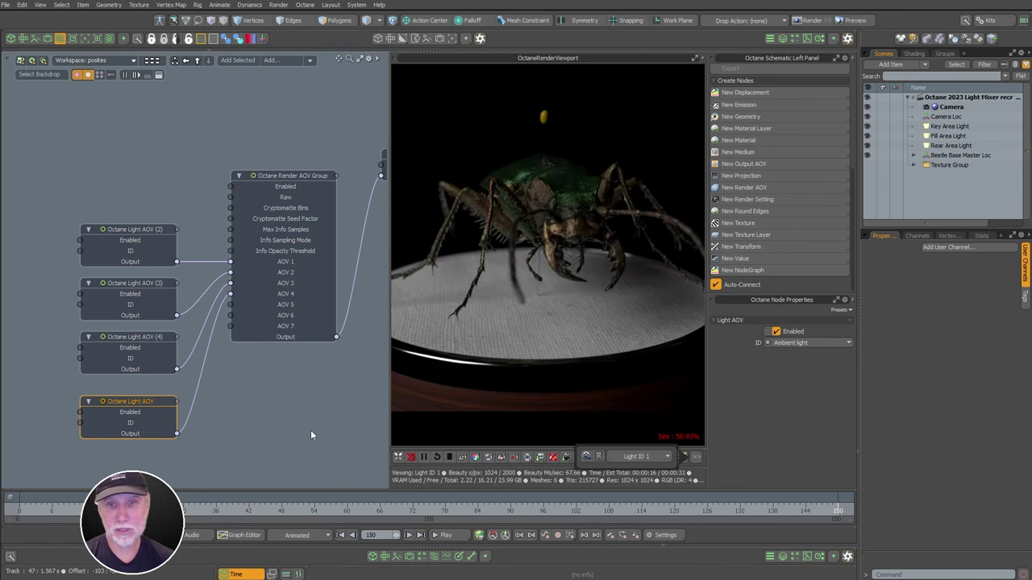
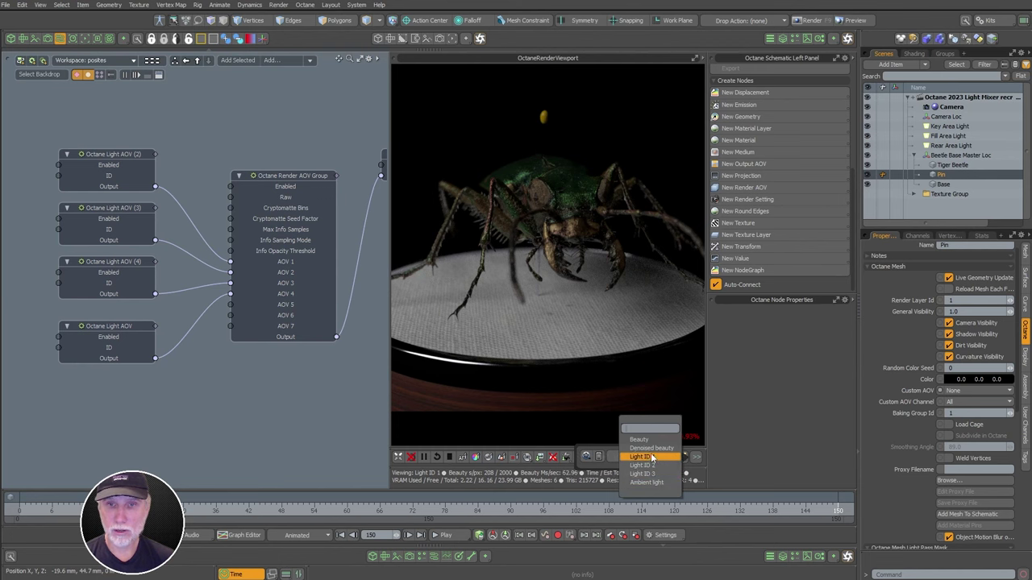
Add a Custom AOV node with ID Custom 1 connected to AOV 5 and place it below the Light AOV nodes
click(383, 381)
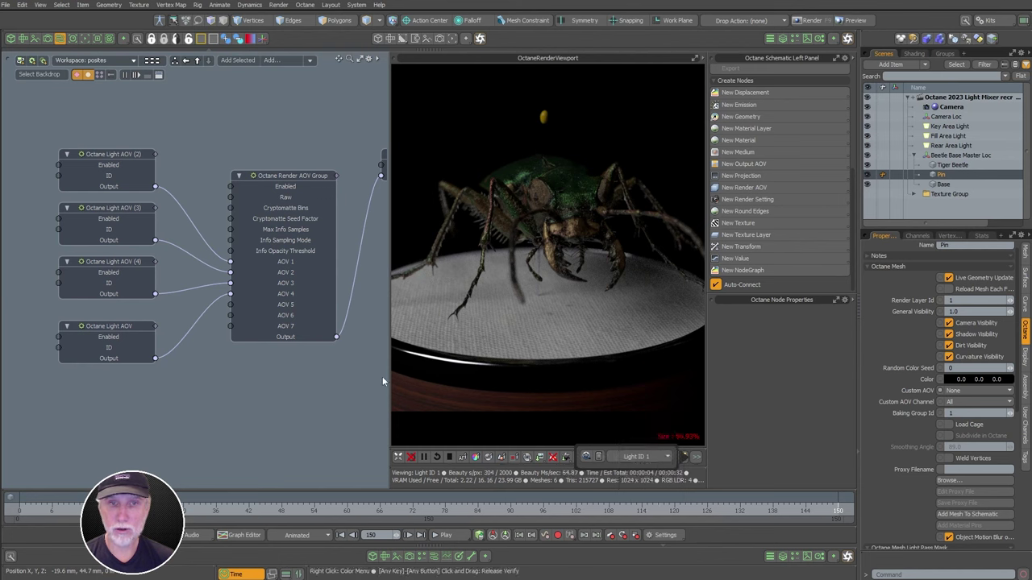
click(282, 307)
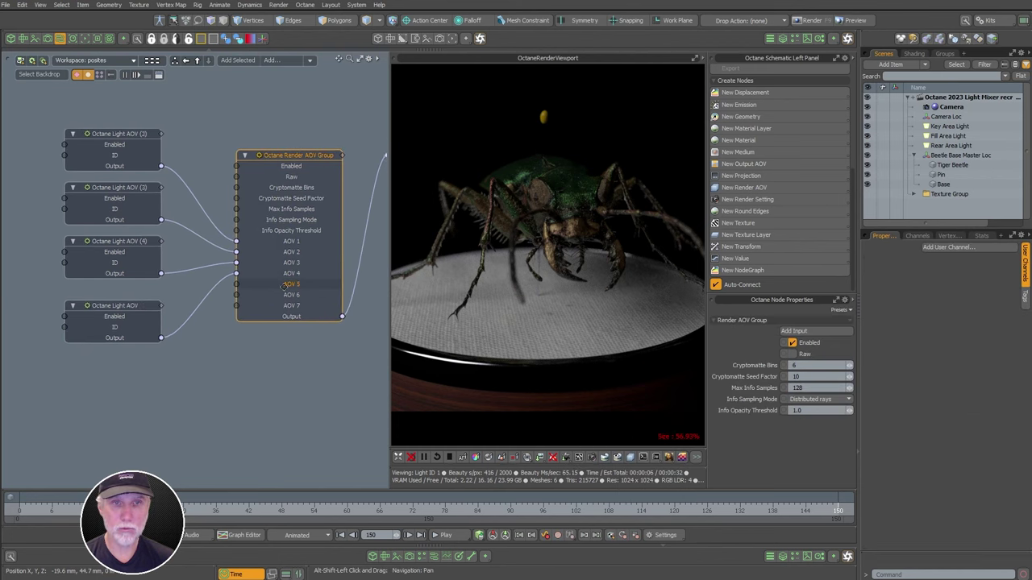
scroll(284, 290, up, 3)
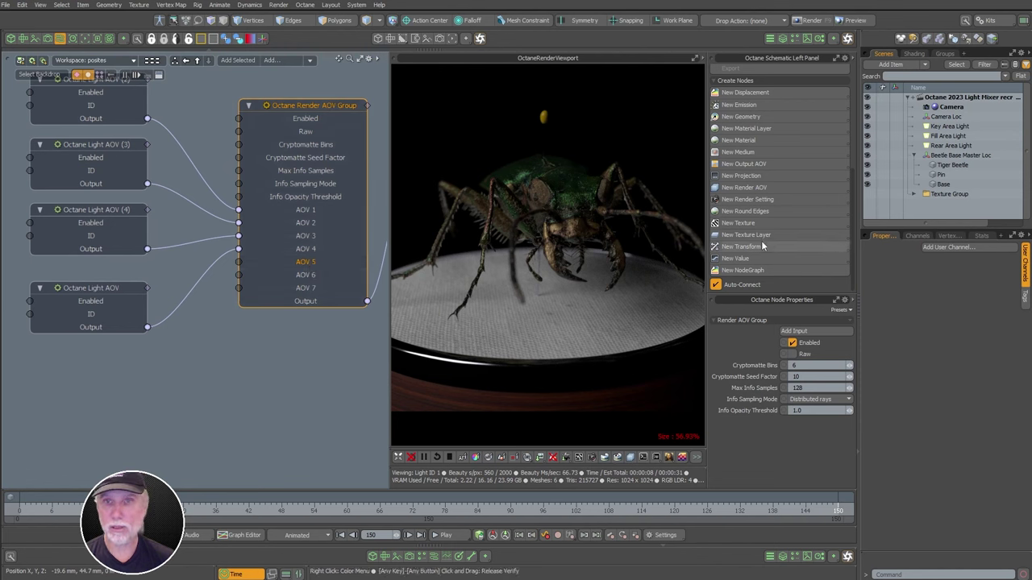
click(828, 177)
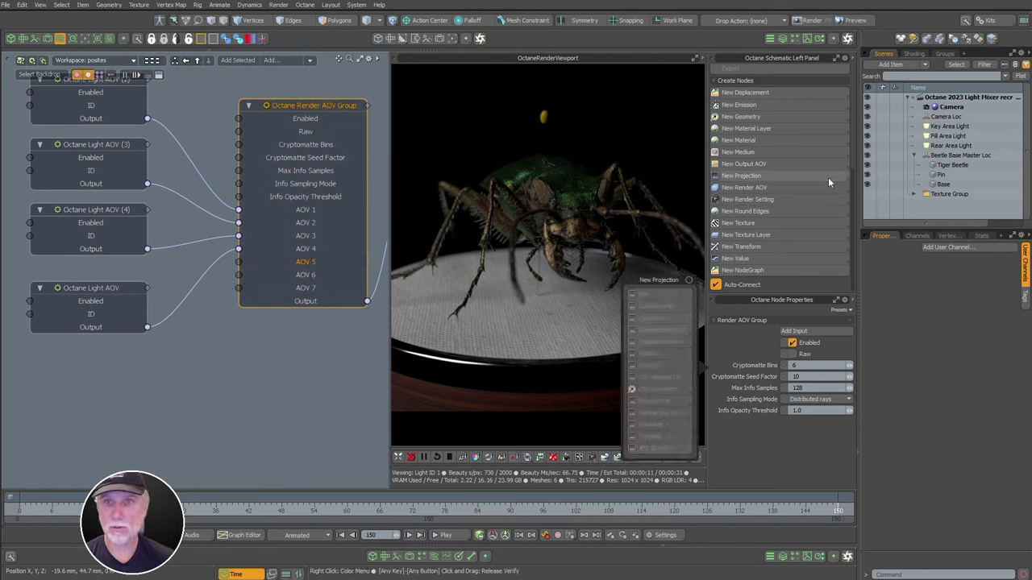
click(745, 187)
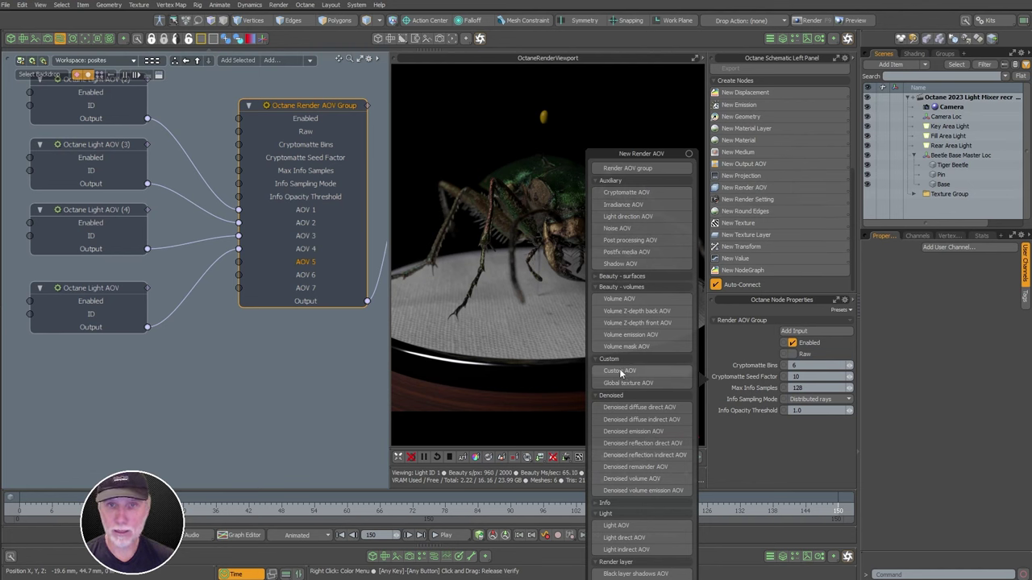
click(649, 373)
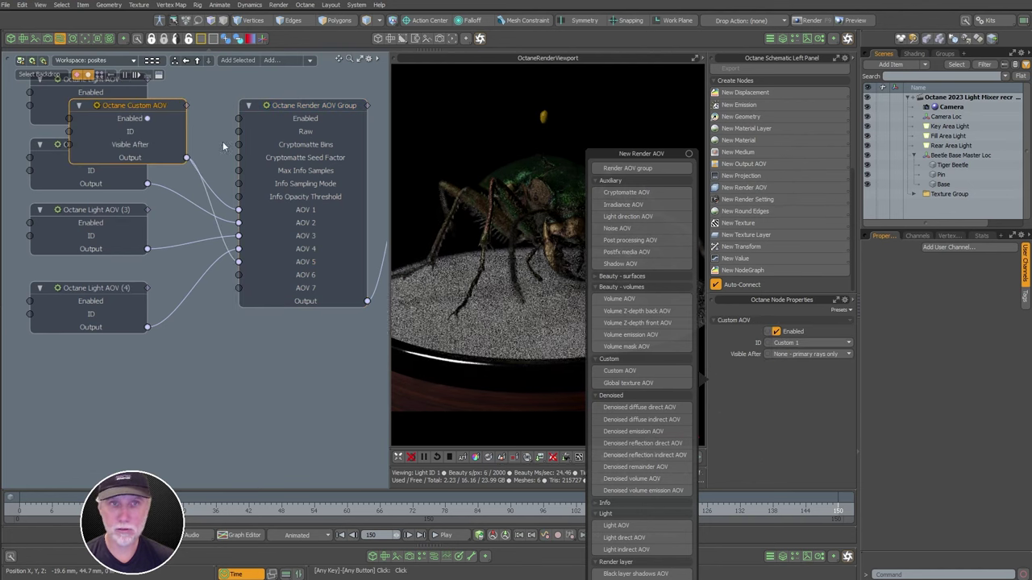
drag(148, 118, 135, 365)
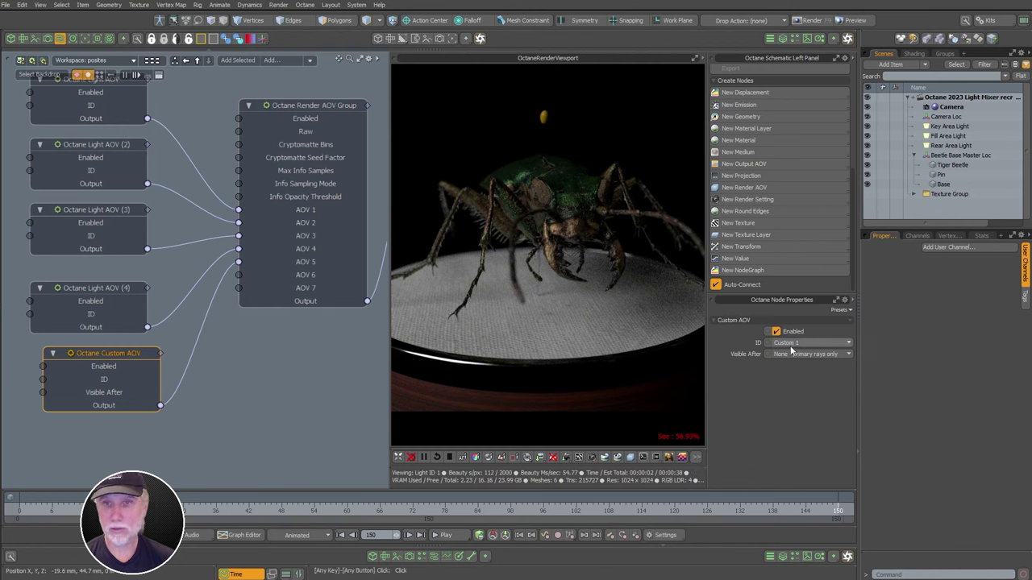
Display the Custom AOV 1 pass in the render viewport
click(696, 457)
click(645, 456)
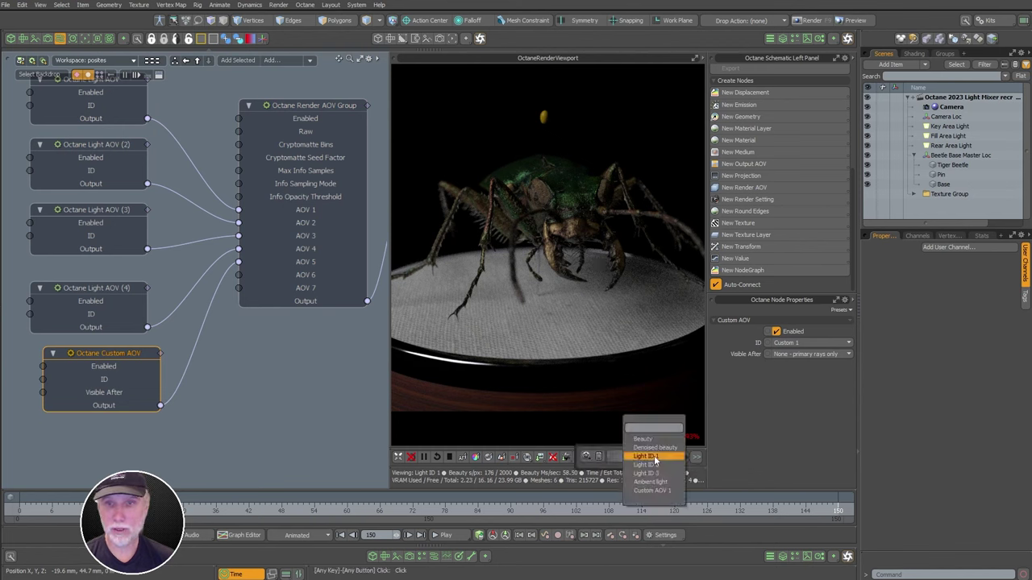
click(657, 490)
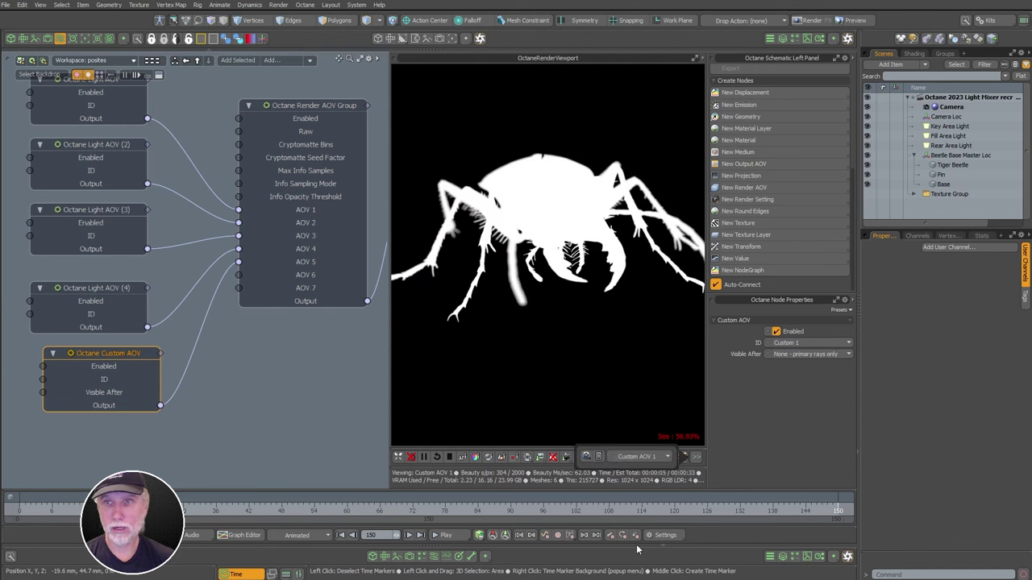
Assign the Pin mesh to Custom AOV 1 in its Octane mesh properties
click(938, 174)
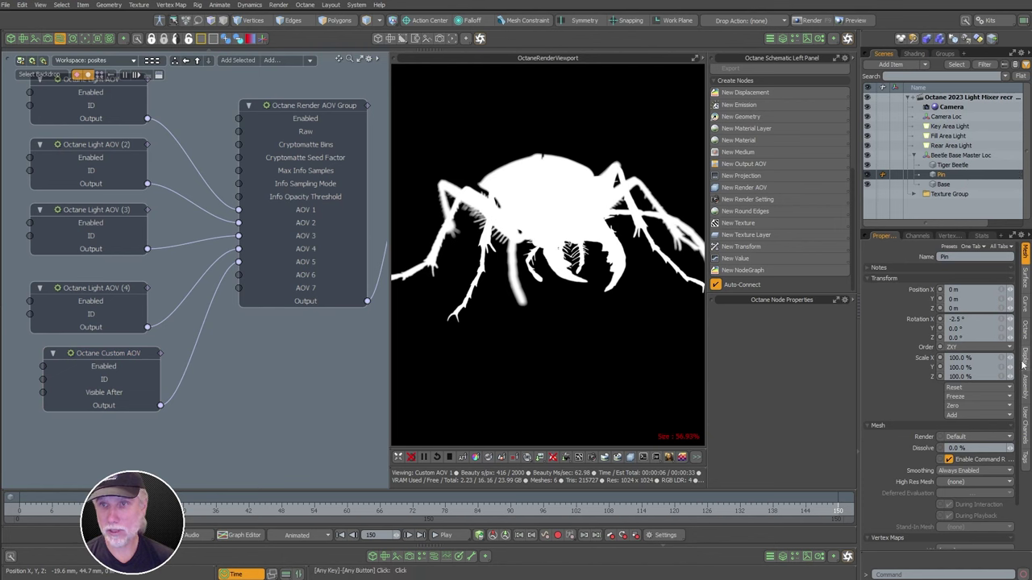
click(1025, 329)
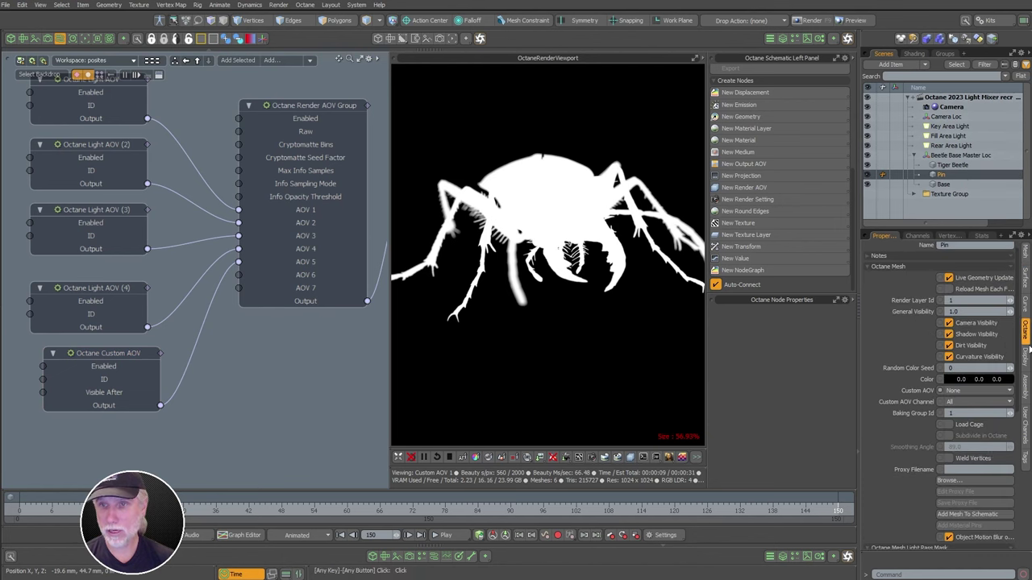
click(966, 392)
click(973, 401)
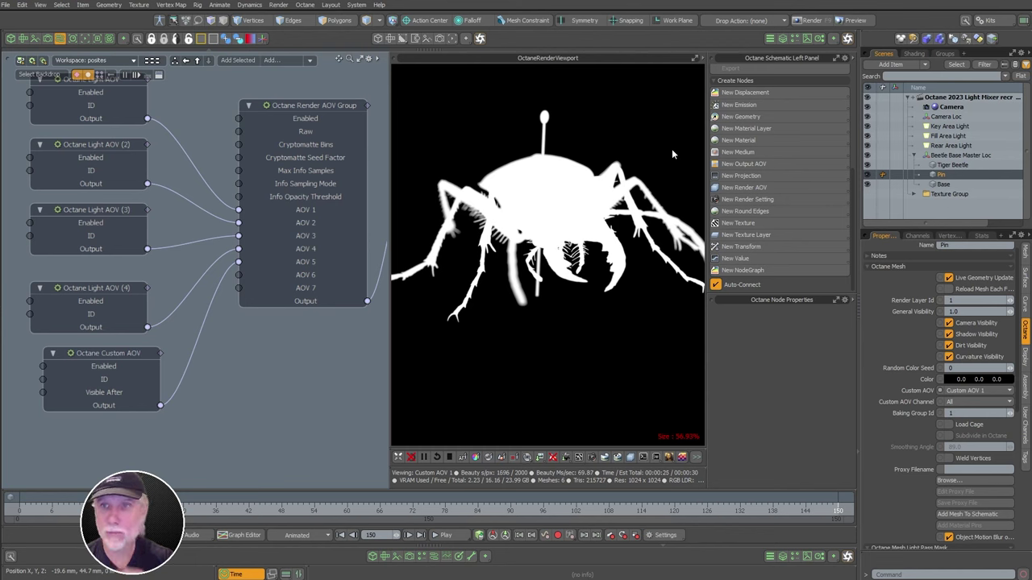
Open the Pin Head material's node network and set its Glossy Material's Custom AOV to Custom AOV 2
click(913, 53)
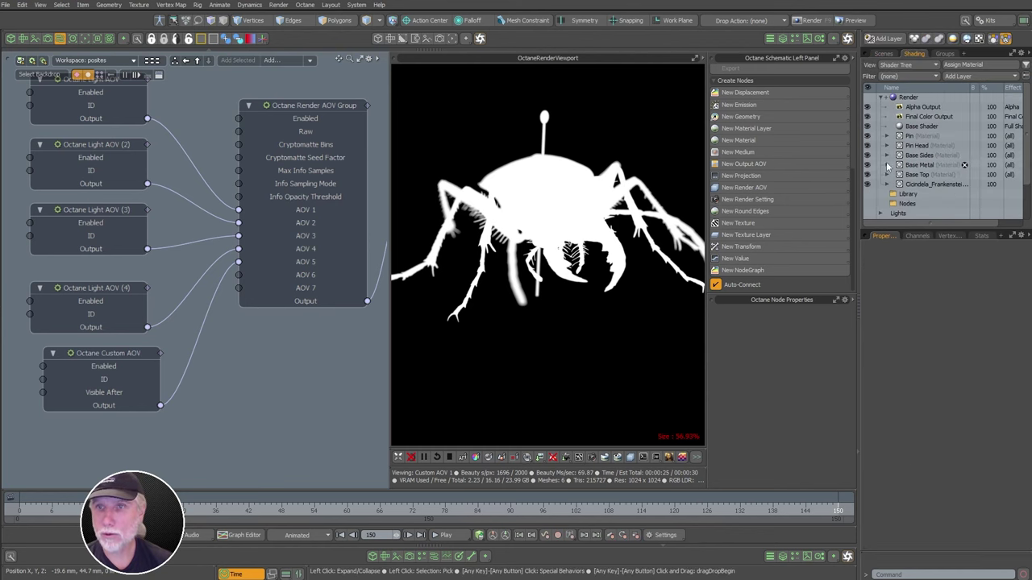
click(887, 145)
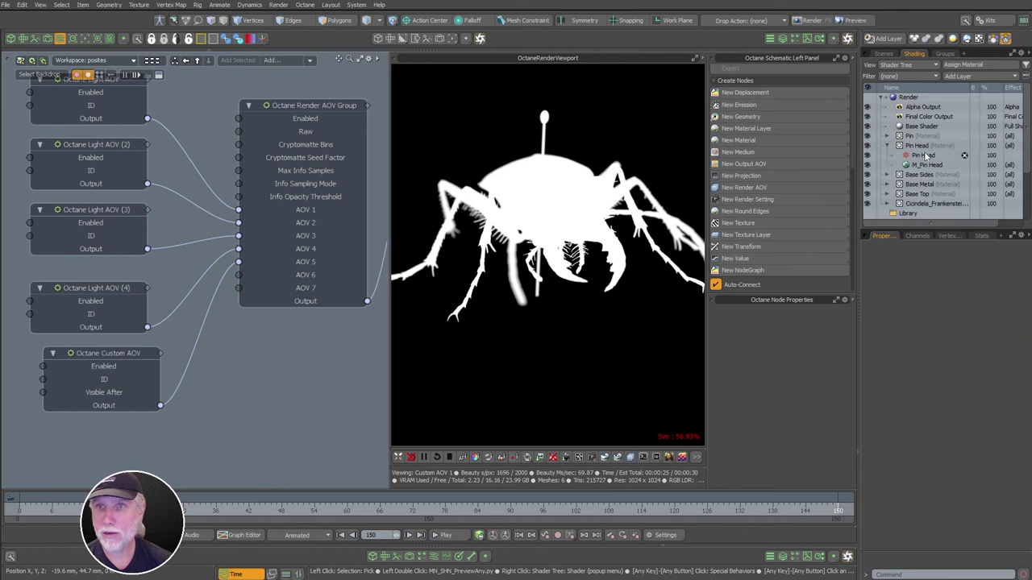
click(927, 155)
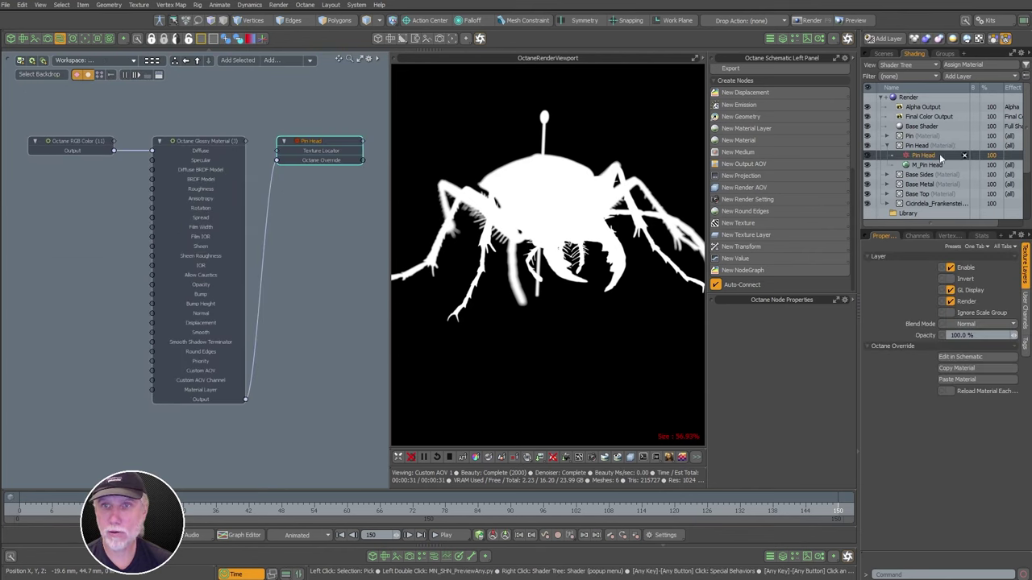
click(216, 143)
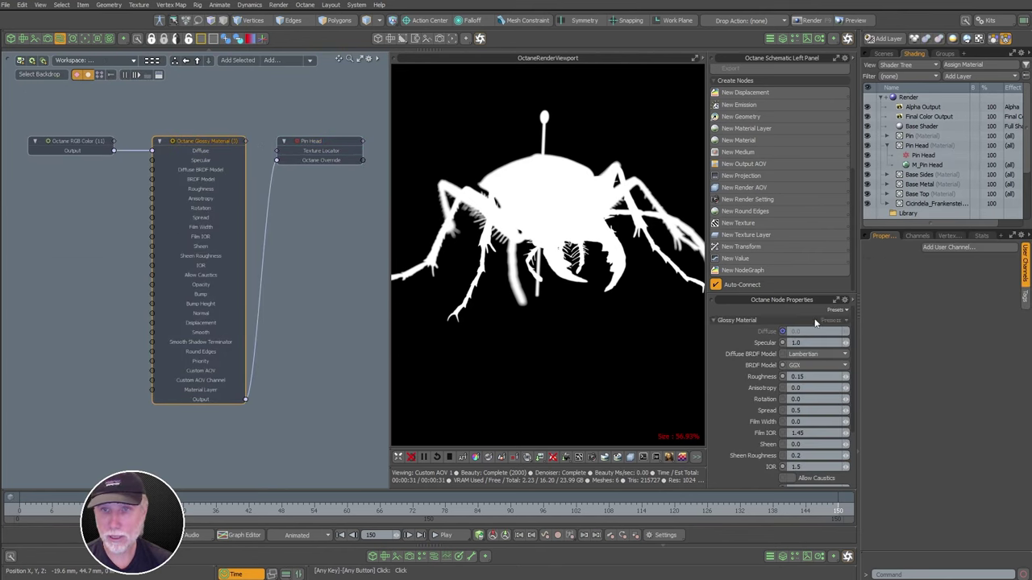
drag(814, 295, 814, 169)
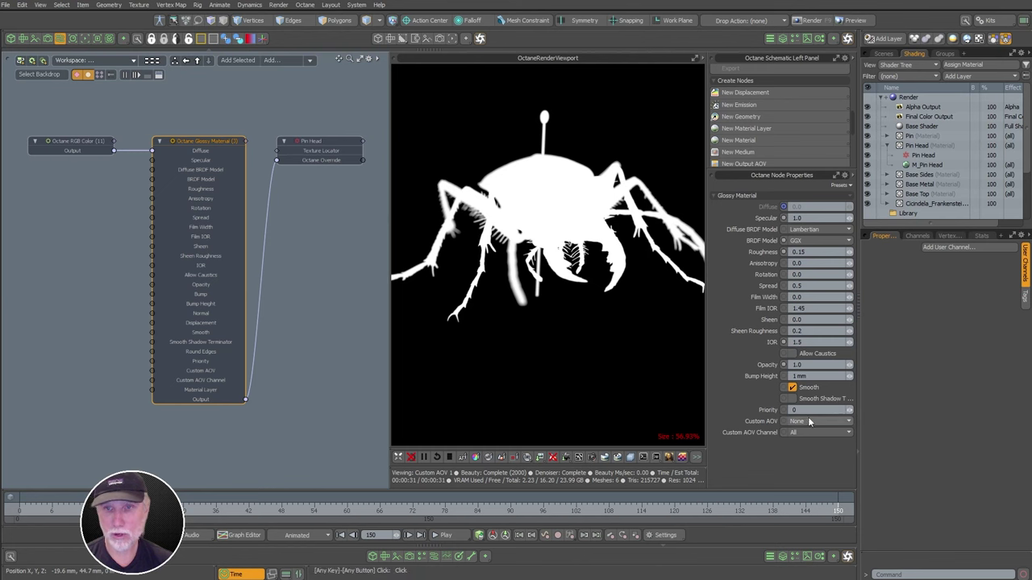
click(815, 421)
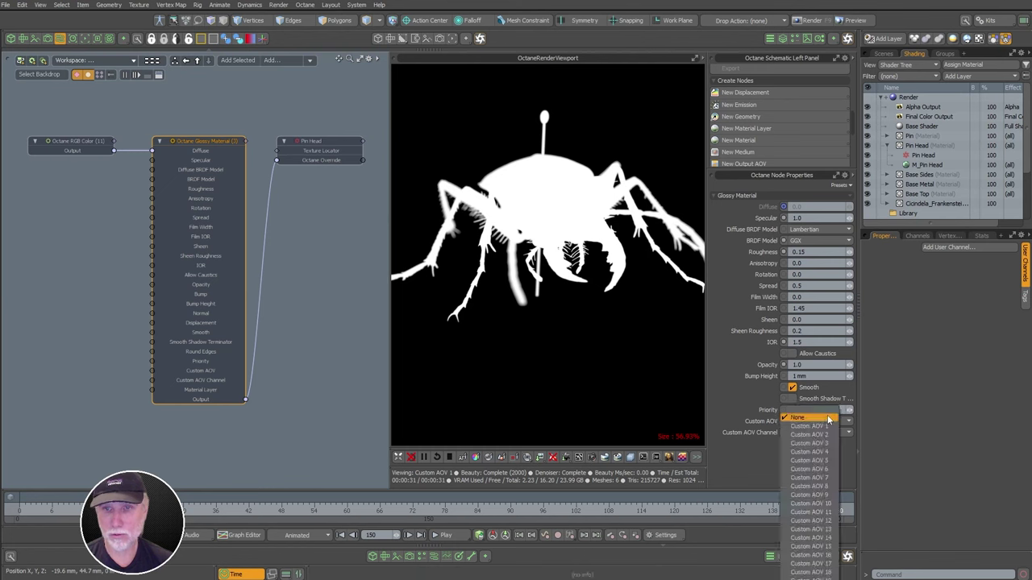
click(829, 436)
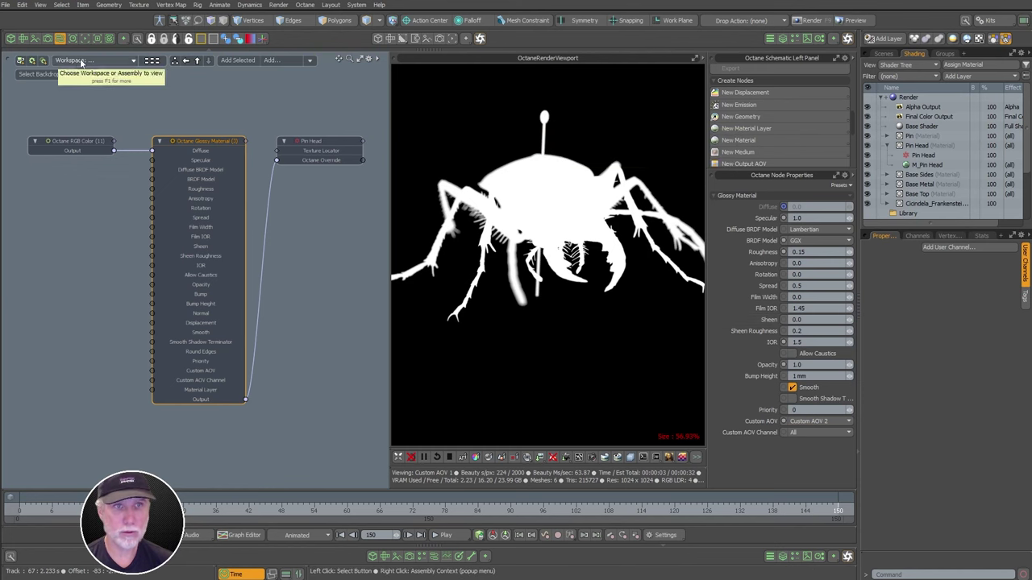
Duplicate the Custom AOV node in the Composites workspace, place it below the original, set its ID to Custom 2 and connect it to AOV 6
click(151, 60)
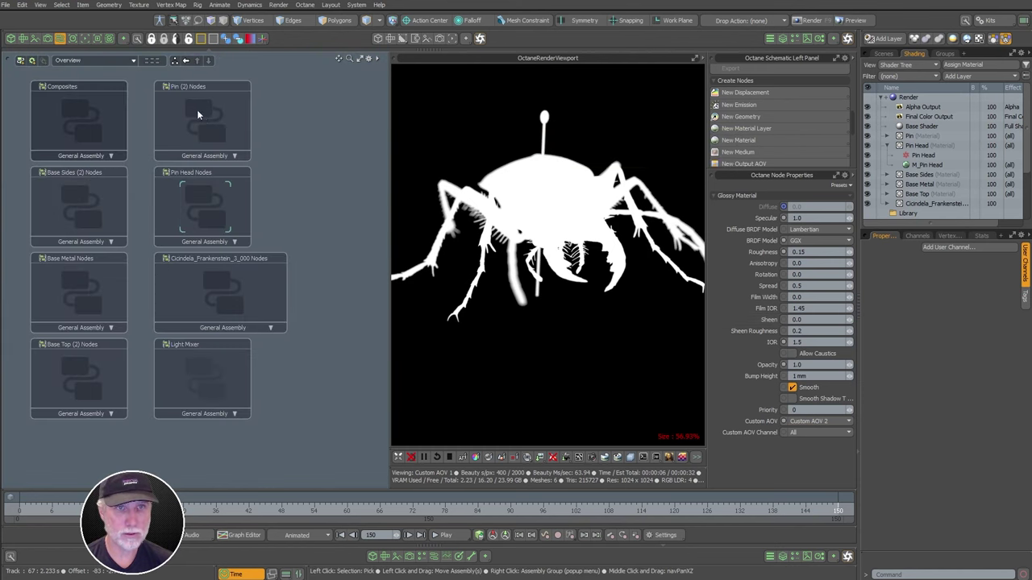
double_click(80, 121)
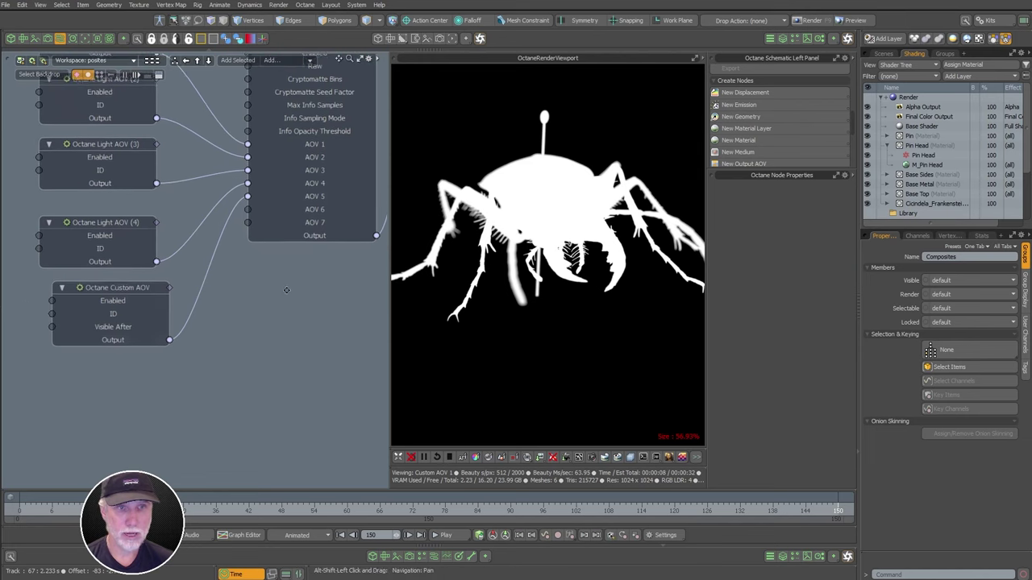
key(ctrl+d)
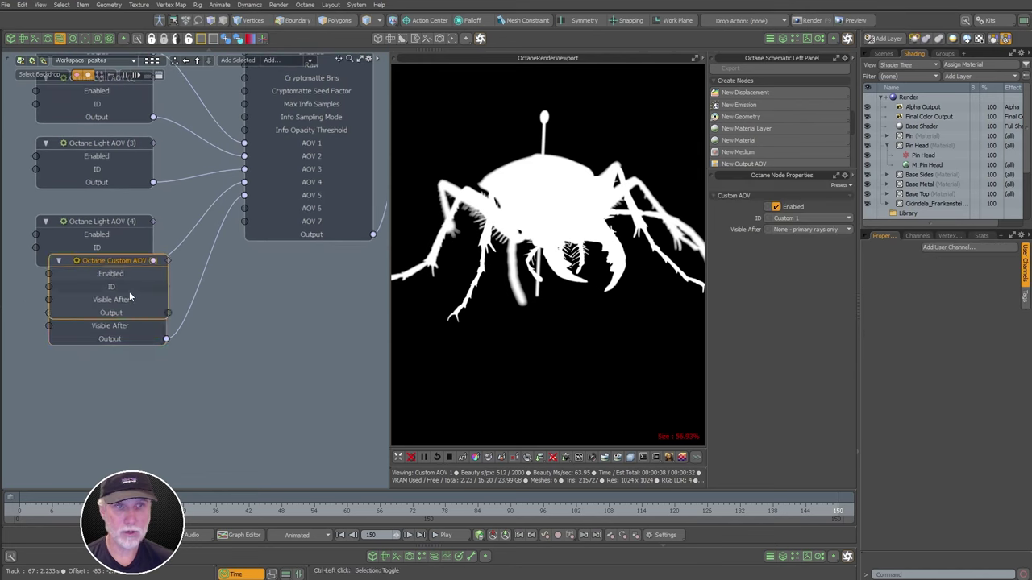
drag(121, 262, 125, 368)
click(806, 217)
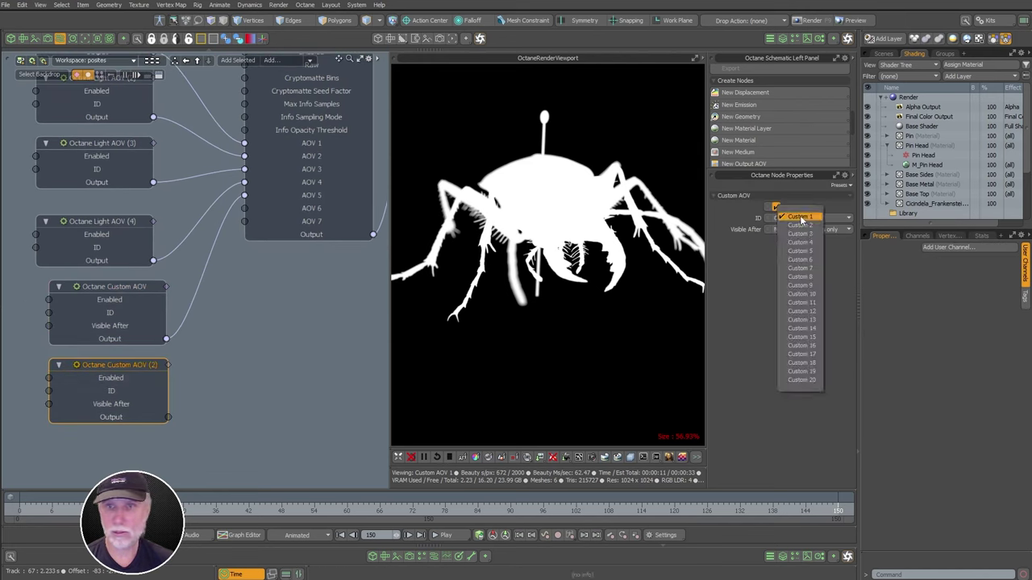
click(792, 224)
drag(169, 417, 244, 207)
Display the Custom AOV 2 pass in the render viewport
click(666, 456)
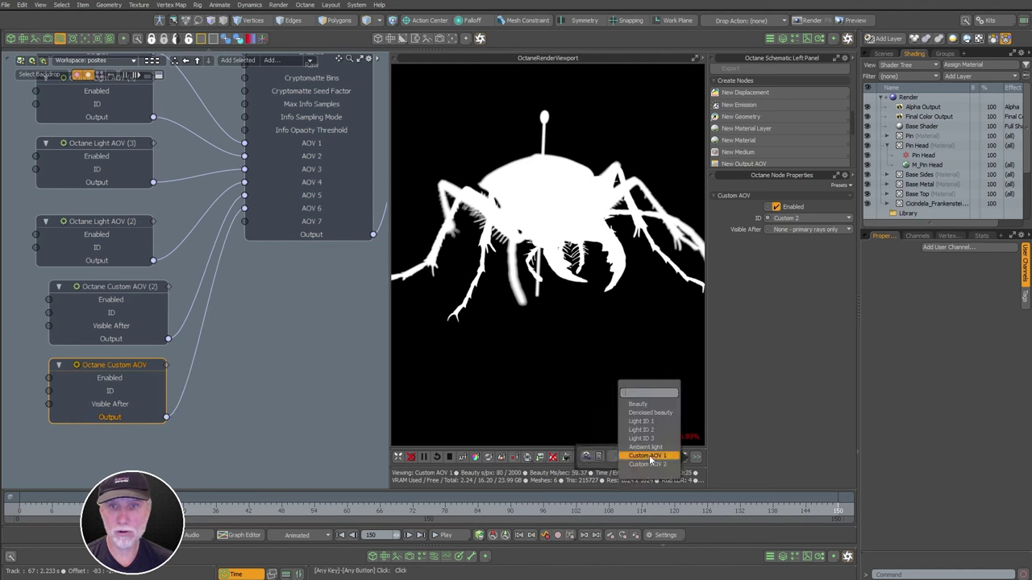
click(649, 473)
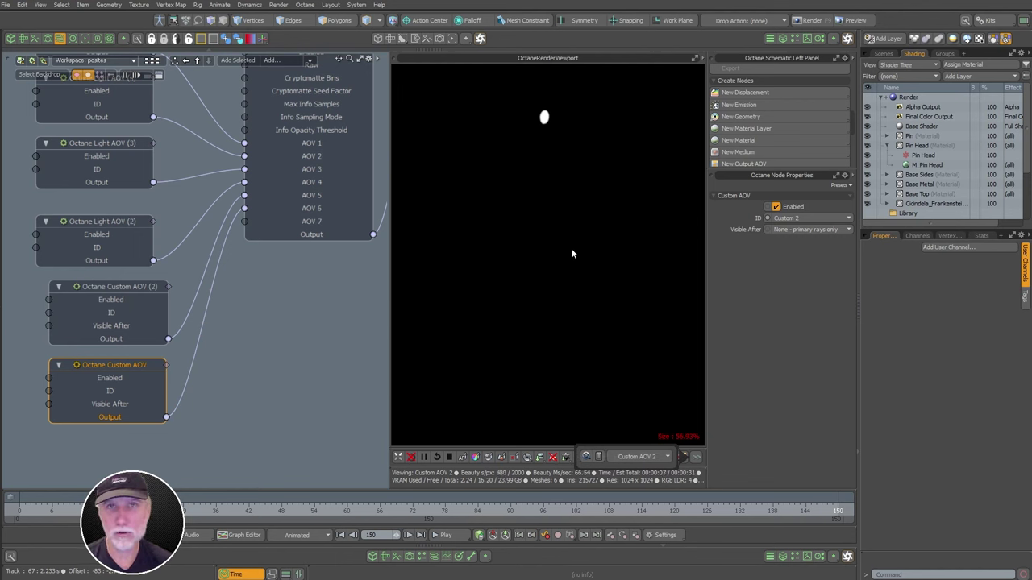
click(258, 369)
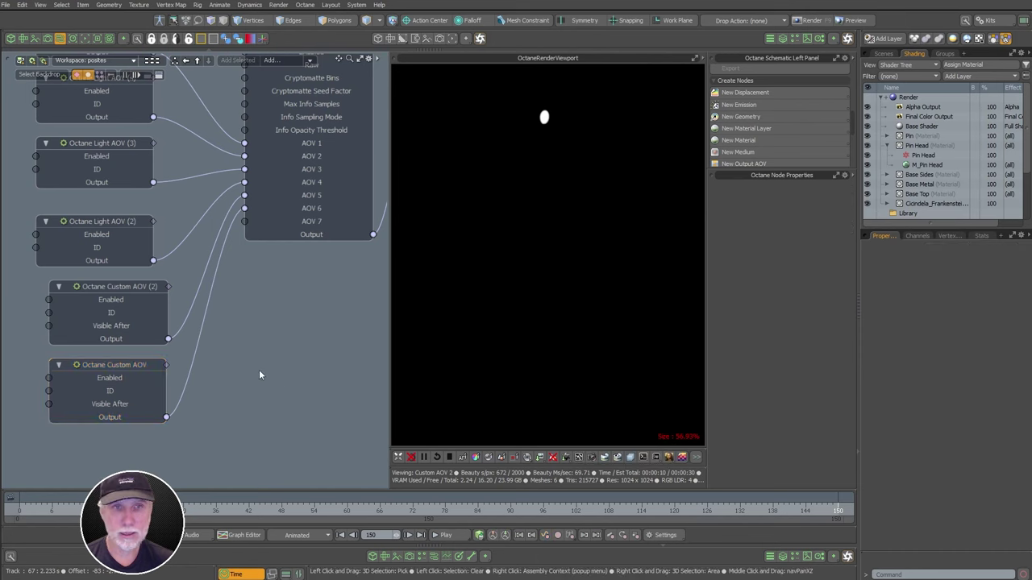
Move all the Light AOV and Custom AOV nodes together, farther away from the Render AOV Group node
ctrl+alt+drag(259, 370, 300, 347)
drag(120, 438, 195, 175)
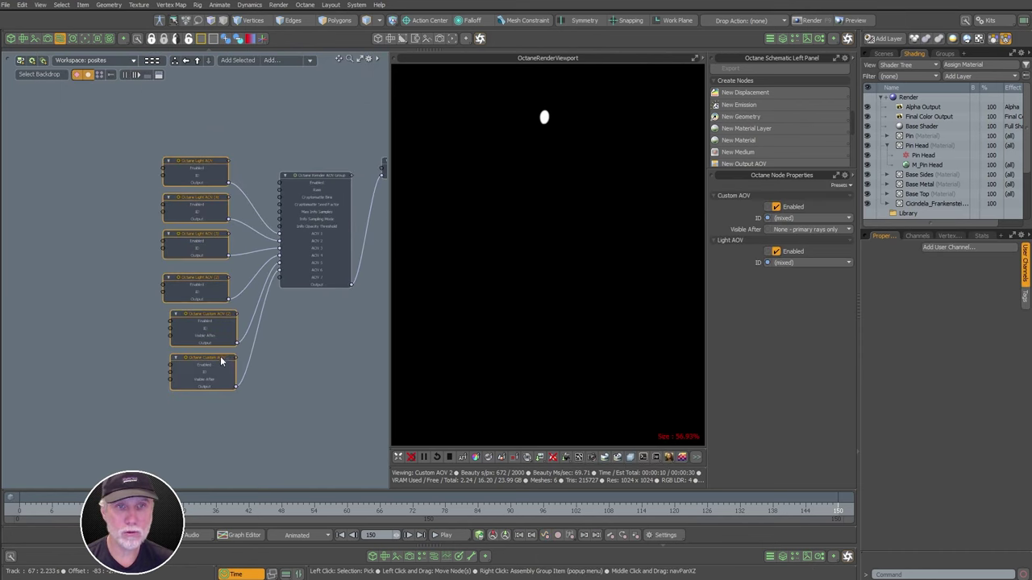
drag(225, 361, 192, 329)
click(291, 325)
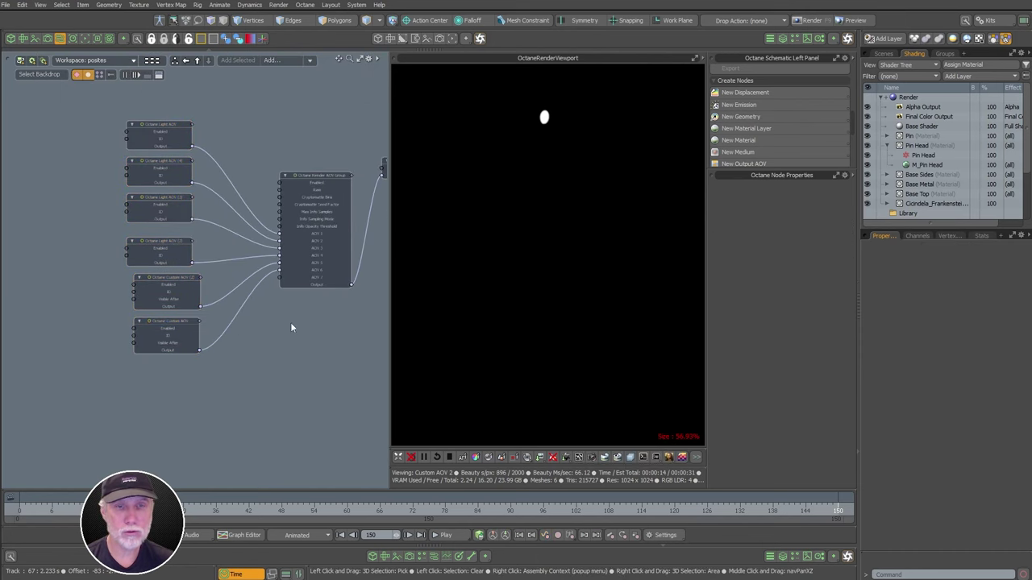
Add another AOV input to the Render AOV Group node and select its AOV 7 input
click(327, 177)
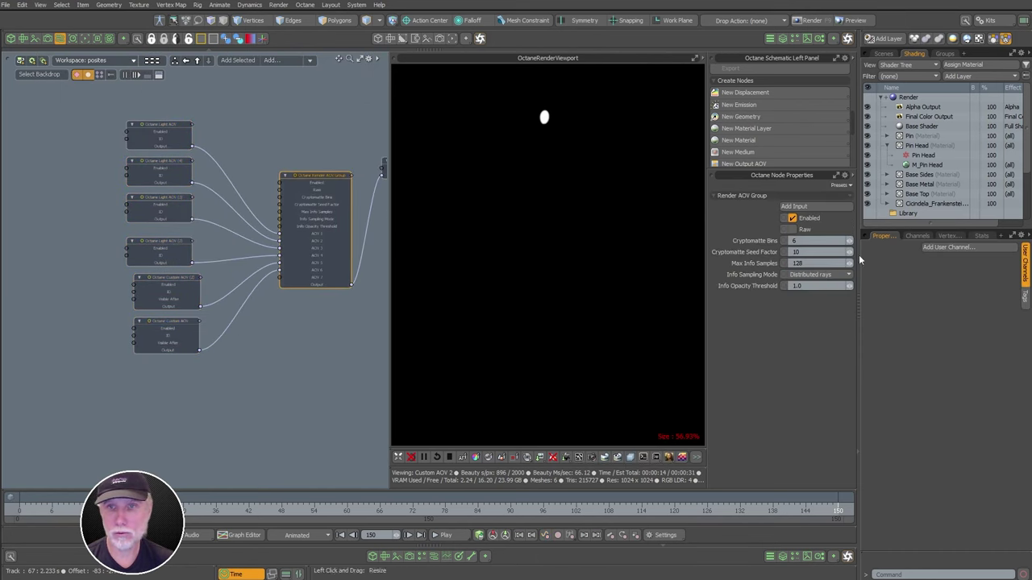
scroll(330, 274, up, 5)
click(330, 274)
scroll(329, 274, down, 4)
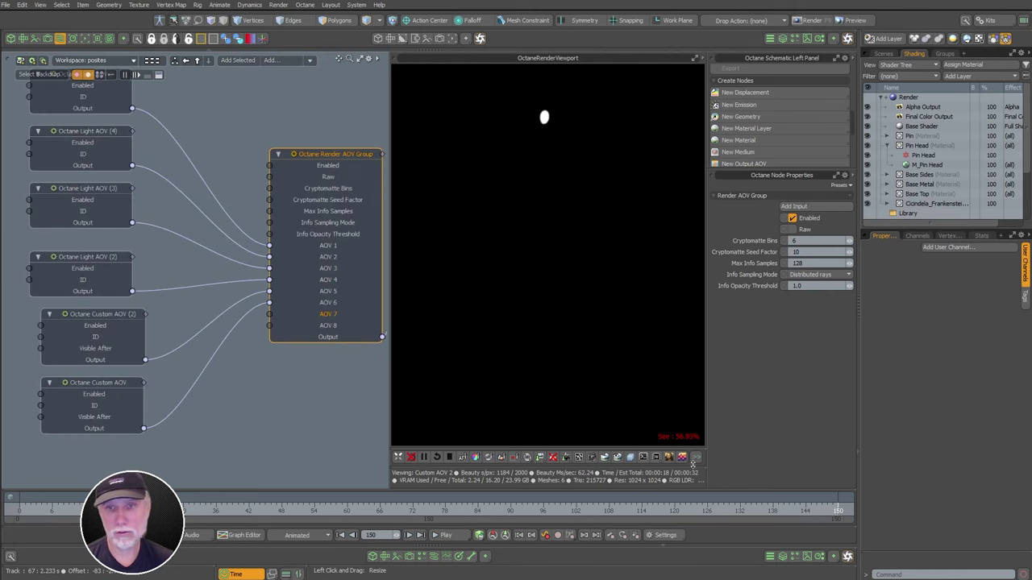
Add a Z-depth AOV node connected to AOV 7 and place it below the Custom AOV nodes
click(695, 459)
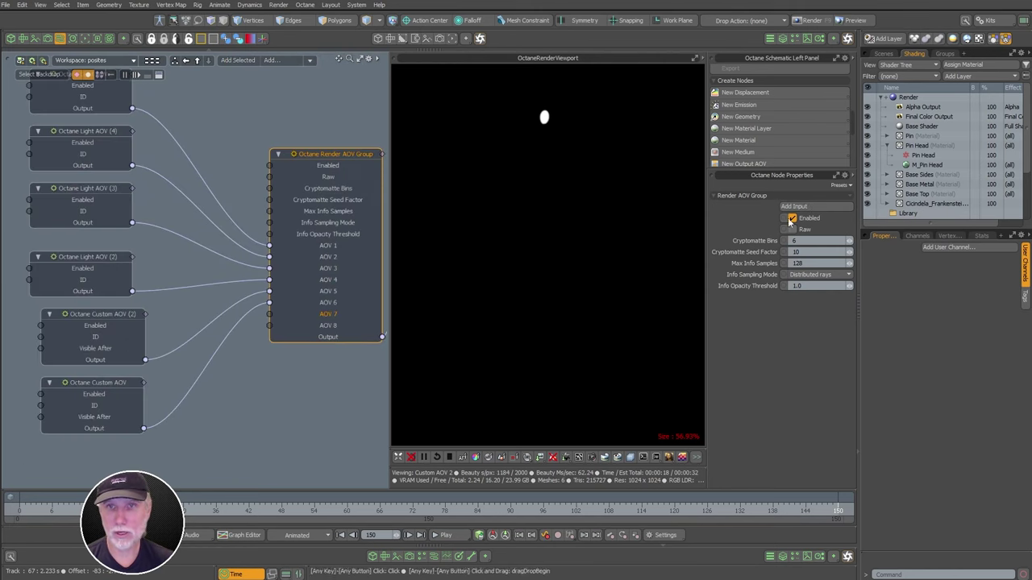
drag(765, 170, 800, 370)
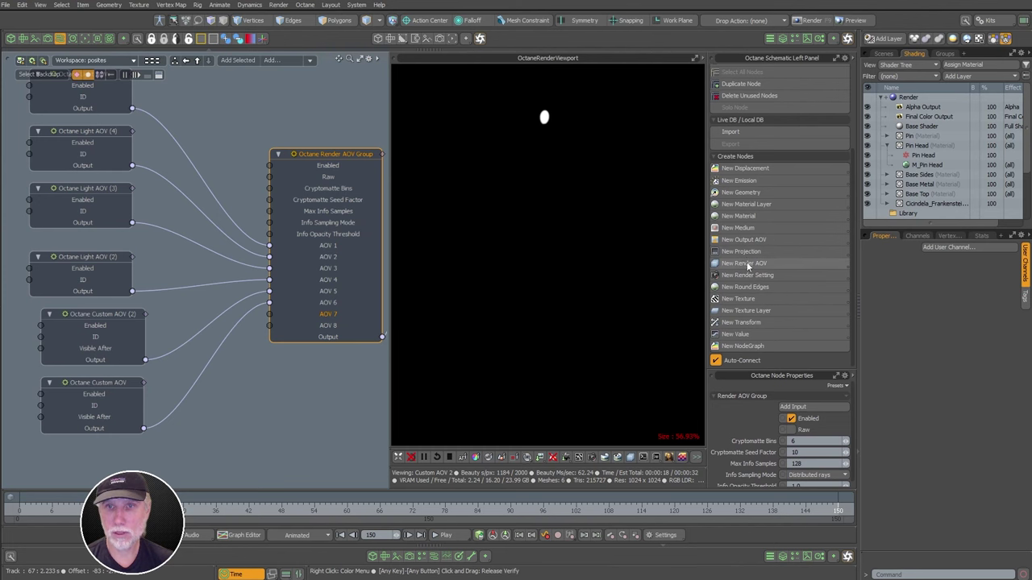
click(744, 263)
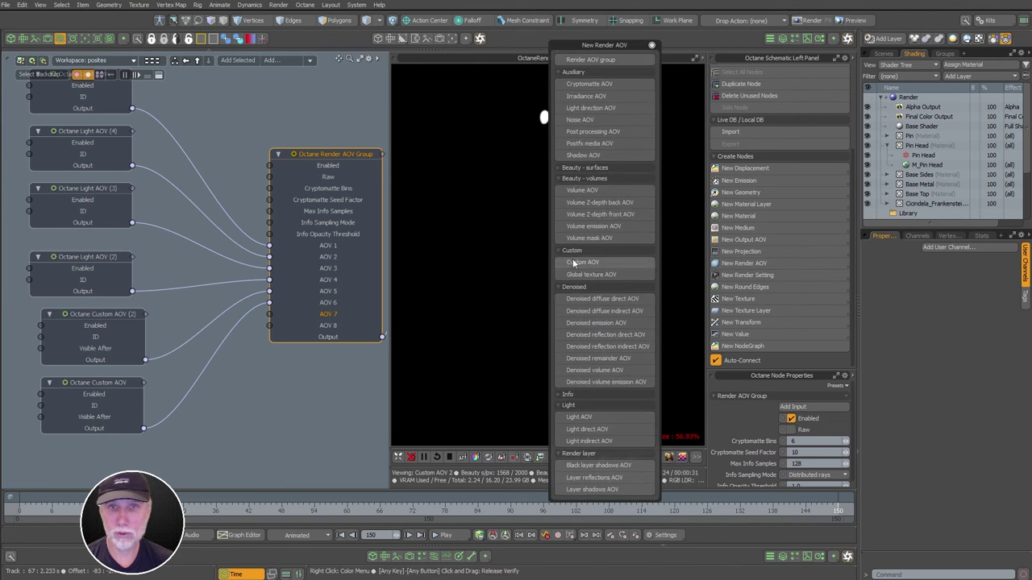
click(565, 400)
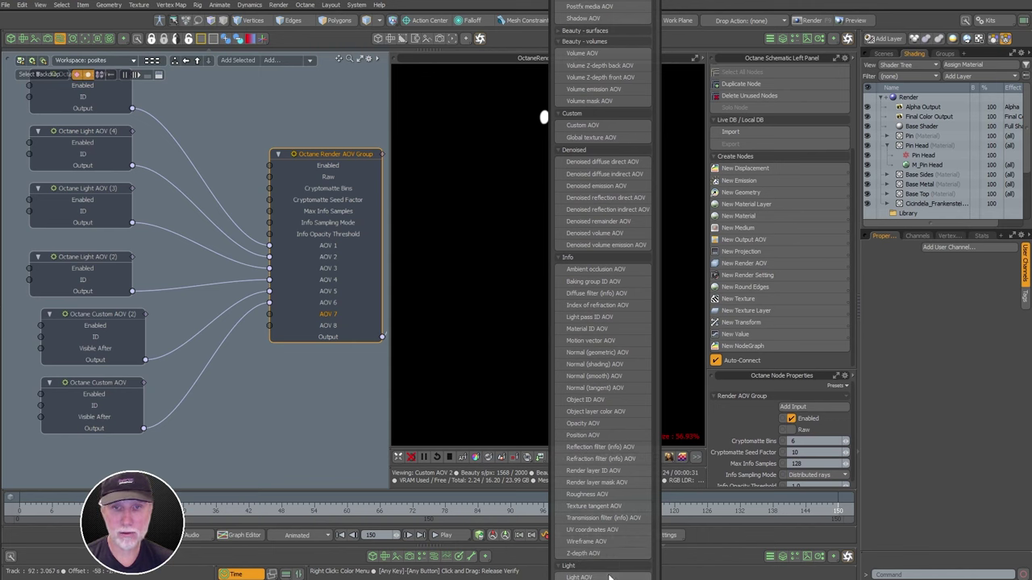
click(582, 555)
drag(184, 156, 116, 465)
alt+shift+drag(237, 426, 238, 321)
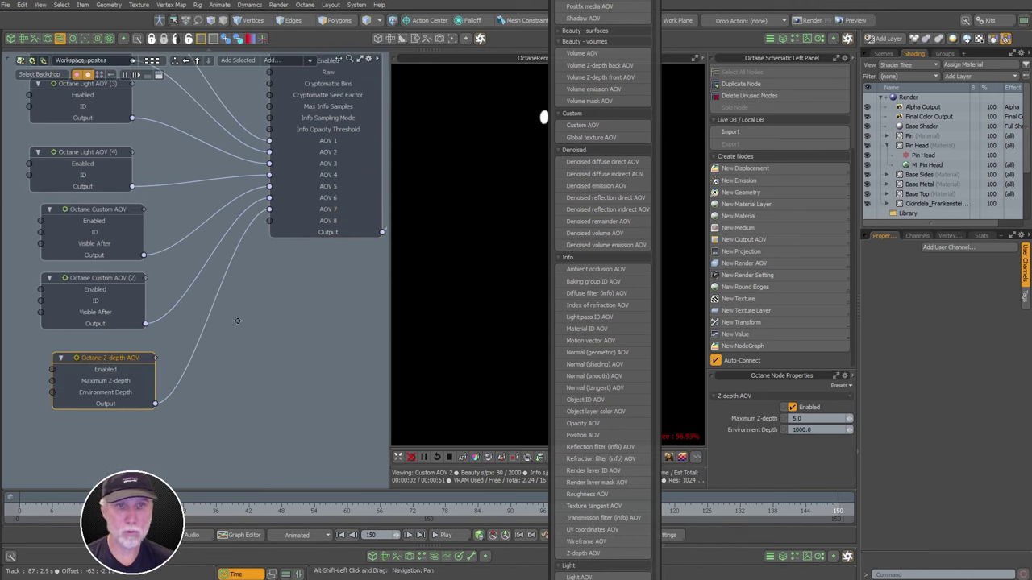
Add an Ambient Occlusion AOV node connected to the AOV 8 input of the Render AOV Group
click(330, 226)
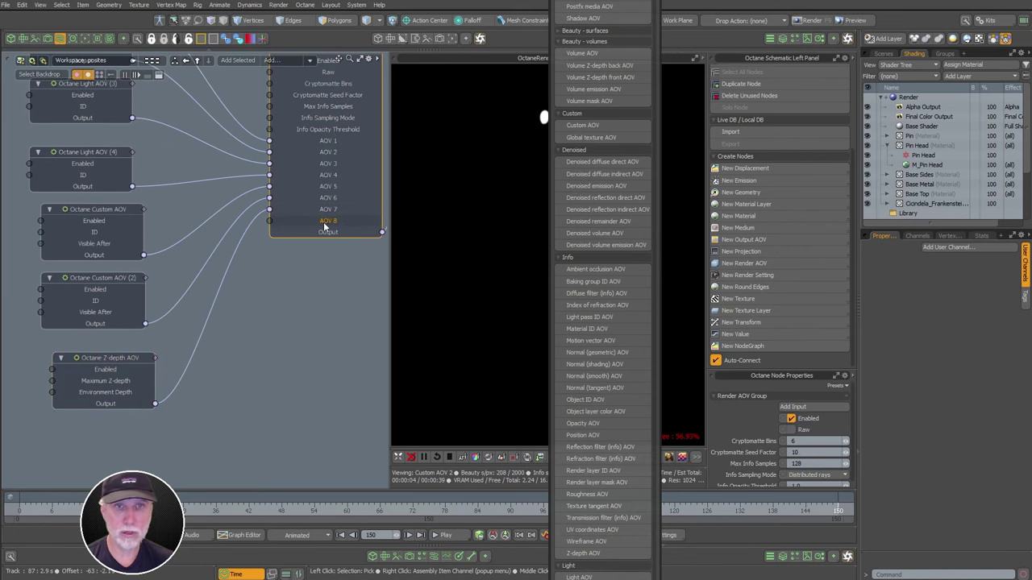
click(610, 270)
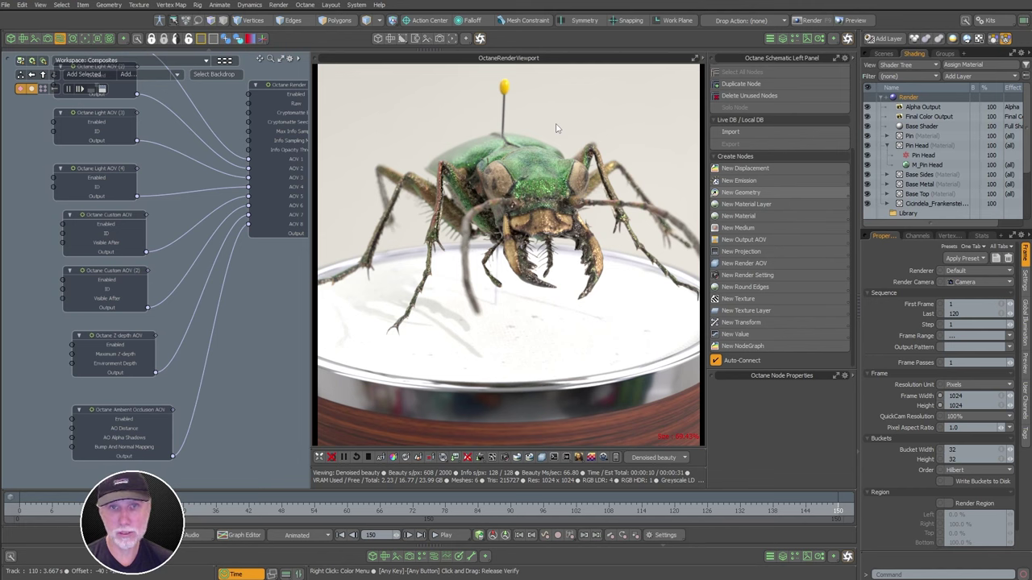
Select the Z-depth AOV node and display the Z-depth pass in the render viewport
click(115, 334)
click(653, 457)
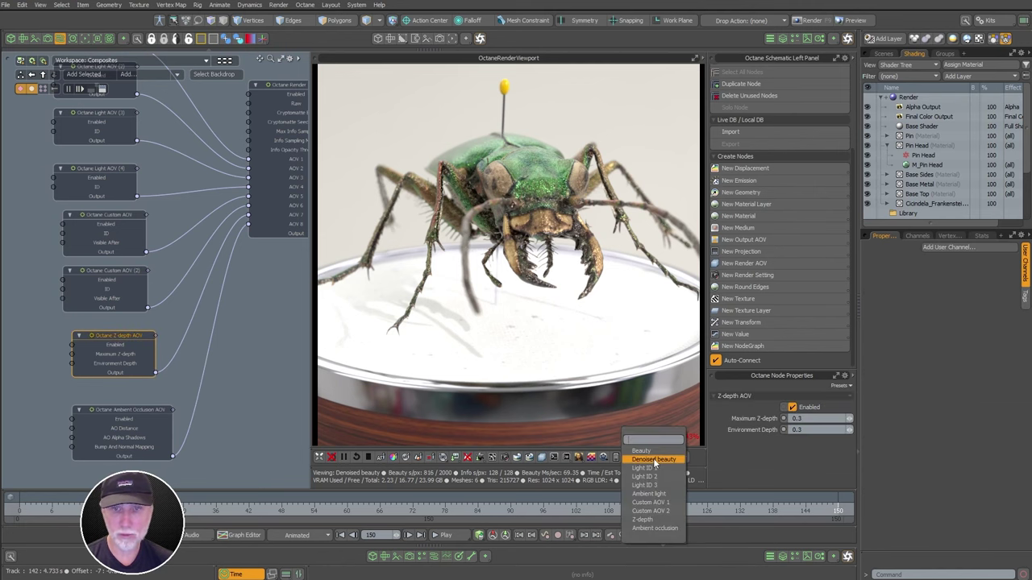
click(653, 519)
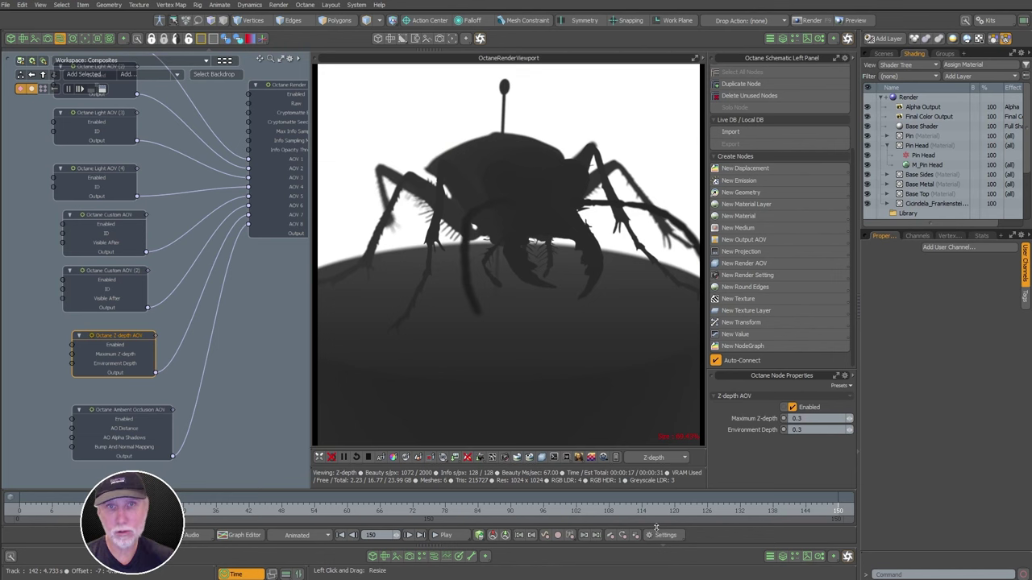
Try an Environment Depth of 1000 on the Z-depth AOV node and set it back to 0.3
click(802, 430)
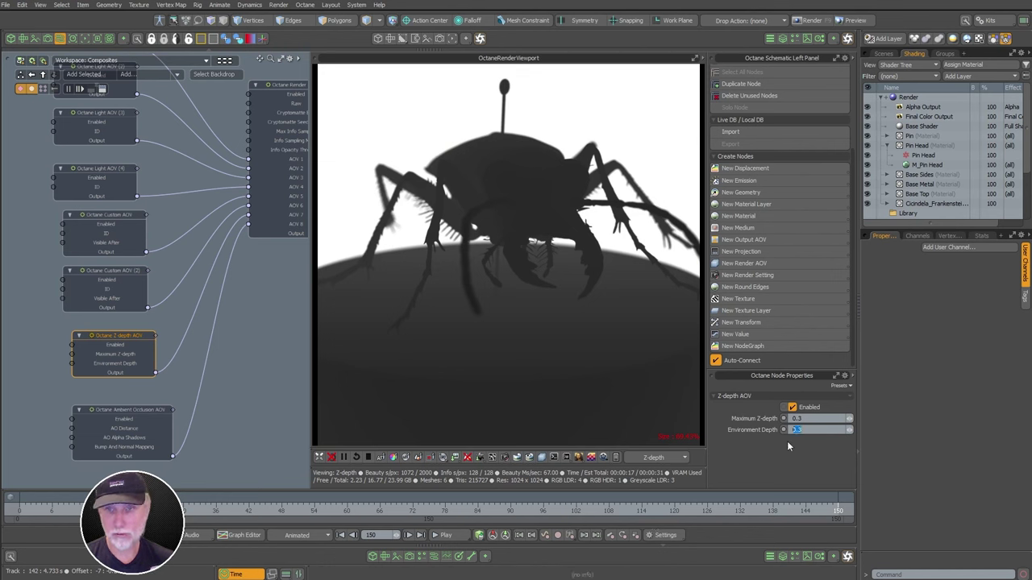
text(1000)
key(Return)
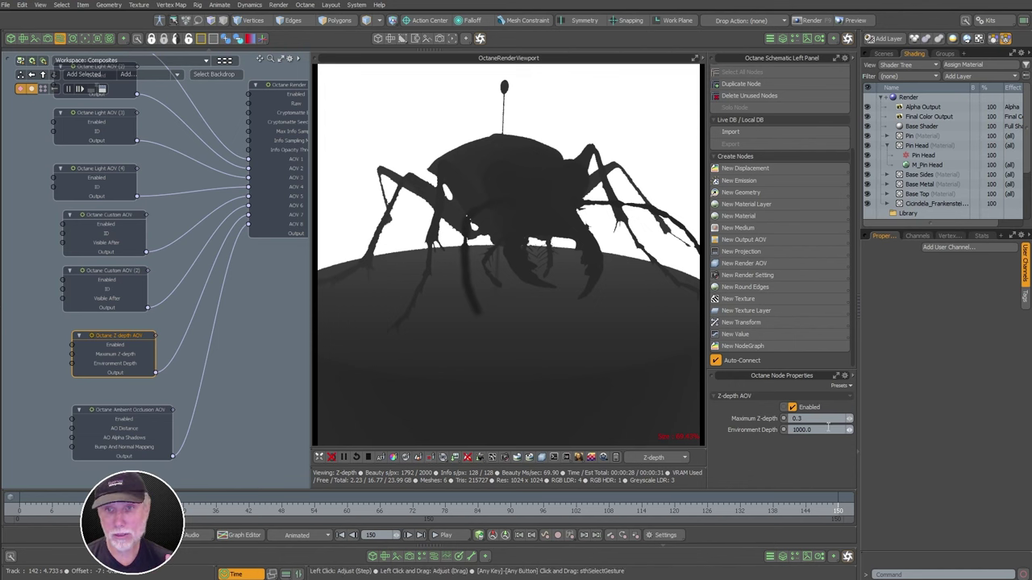
drag(812, 431, 753, 437)
text(.3)
key(Return)
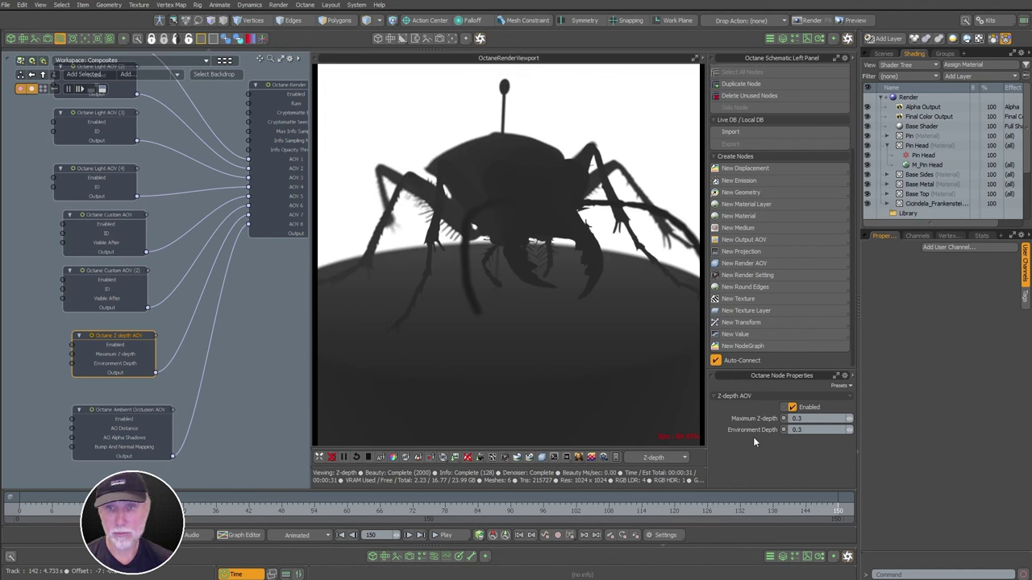
Try an Environment Depth of 100 on the Z-depth AOV node and restore the value to 0.3
click(750, 433)
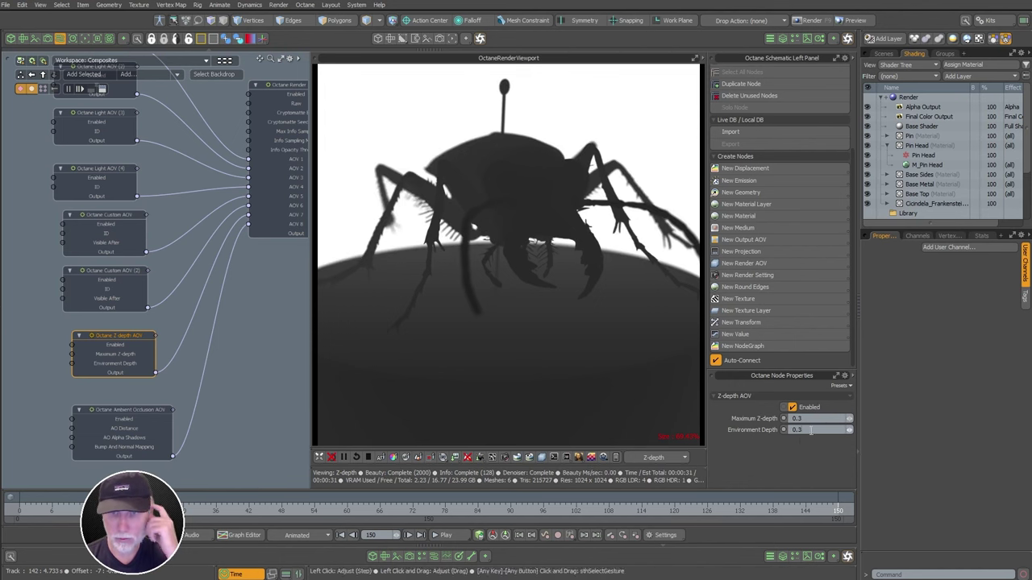
text(100)
key(Return)
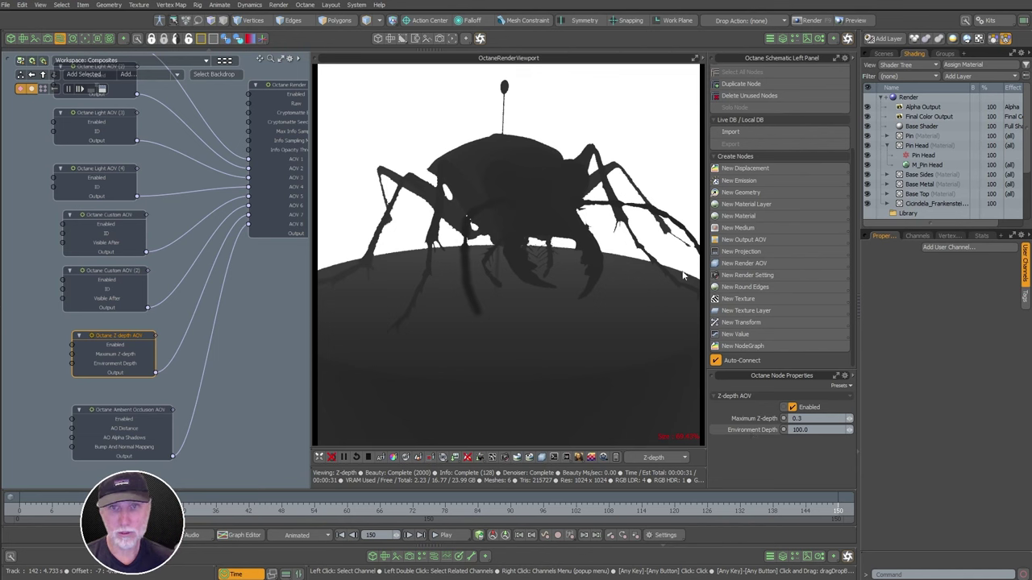
click(822, 429)
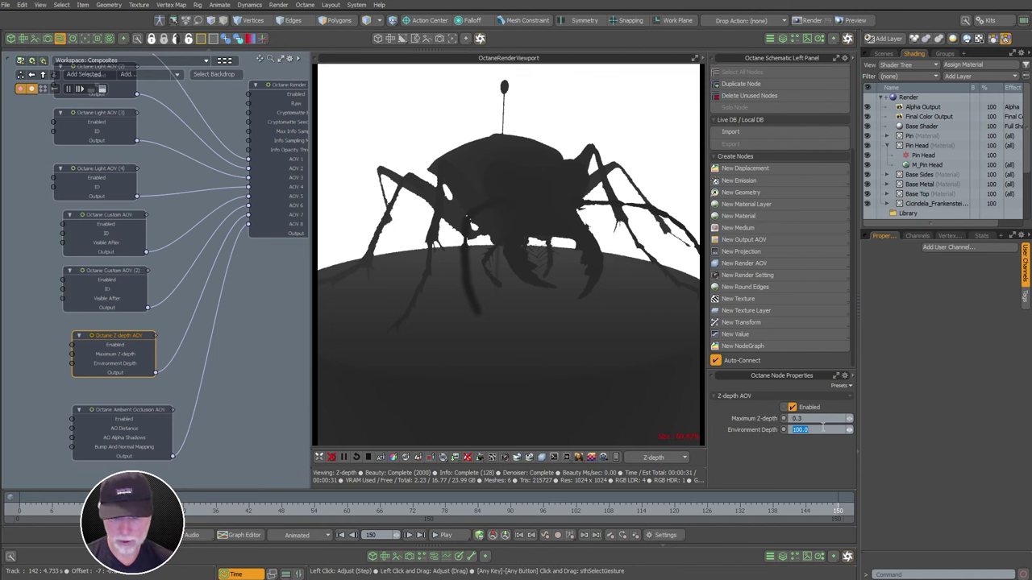
text(0.3)
key(Return)
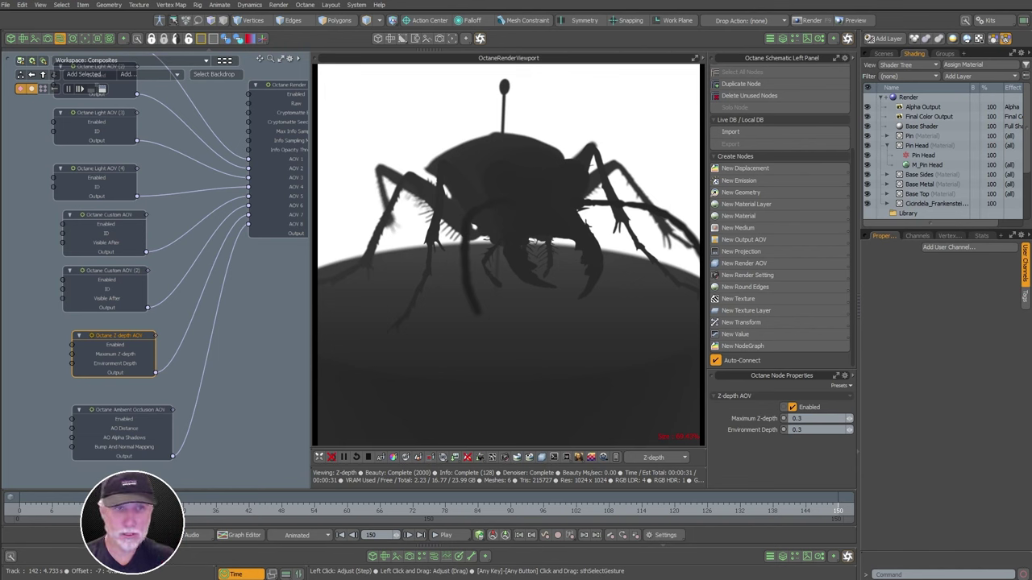
Display the Ambient occlusion, Custom AOV 2 and Custom AOV 1 passes one after another in the render viewport
click(673, 458)
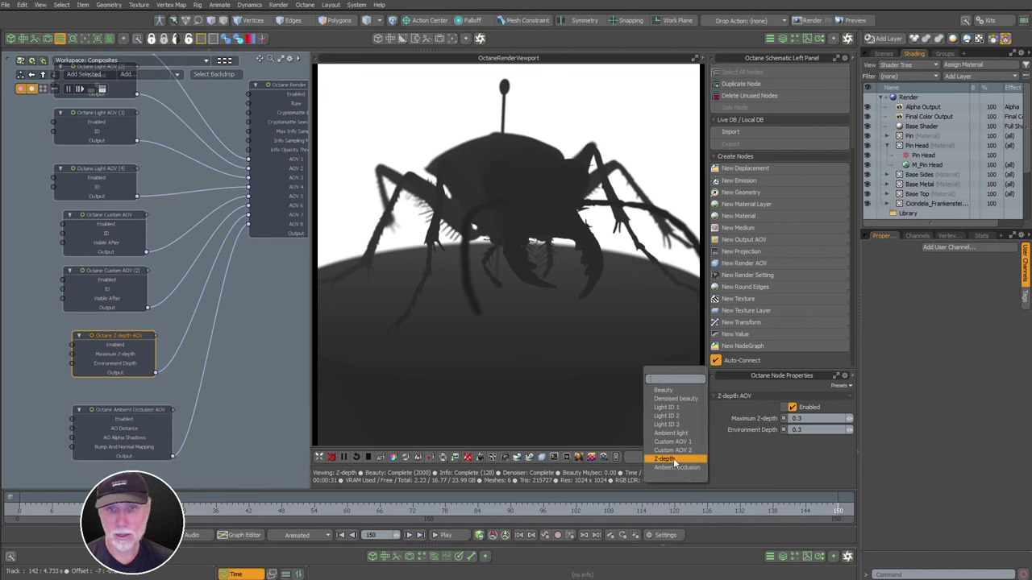
click(673, 463)
click(667, 462)
click(661, 458)
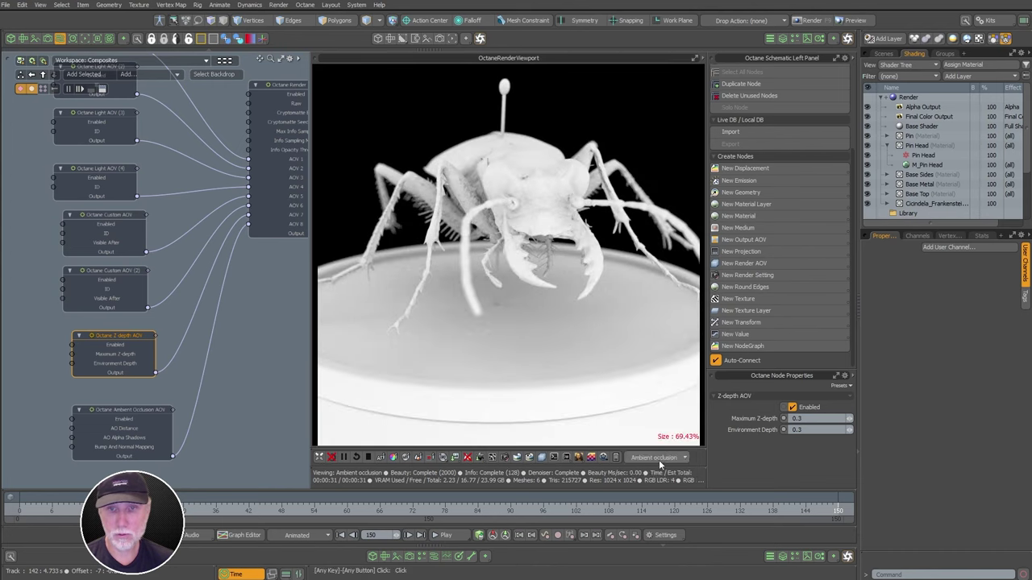
click(661, 461)
click(659, 443)
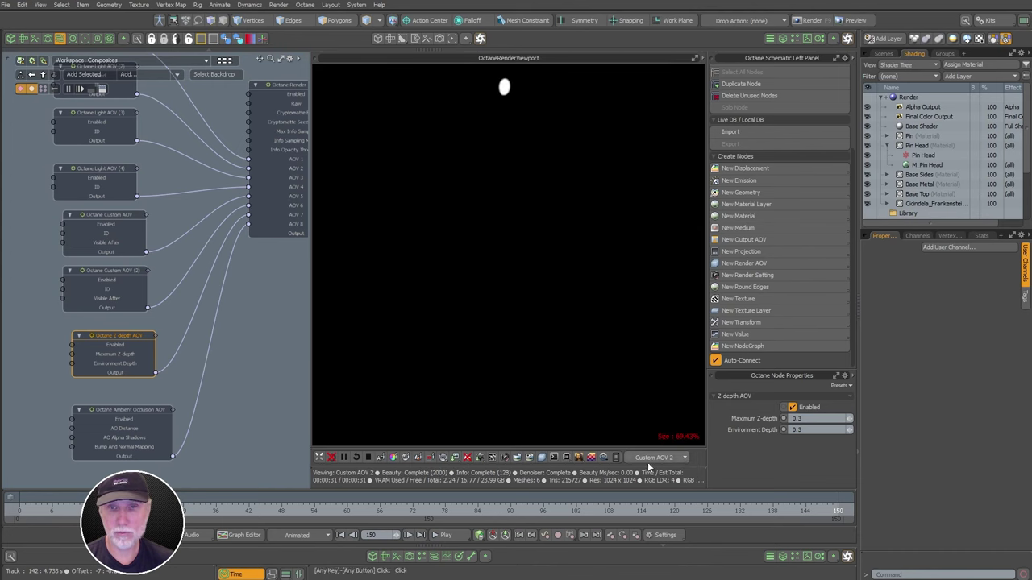
click(651, 458)
click(651, 449)
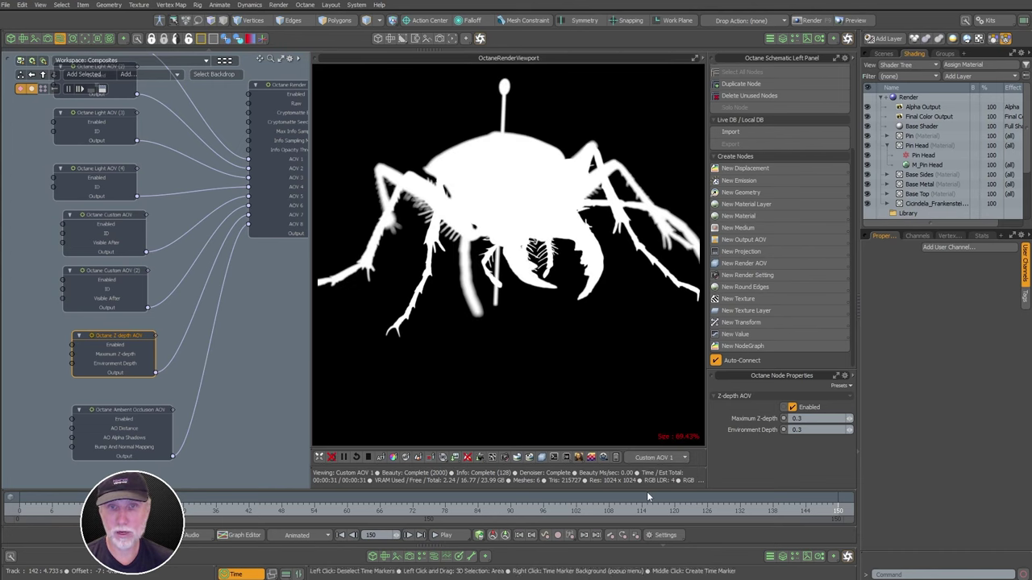
Display the Ambient light, Light ID 3, Light ID 2 and Light ID 1 passes in turn and return the render viewport to Beauty
click(651, 460)
click(650, 451)
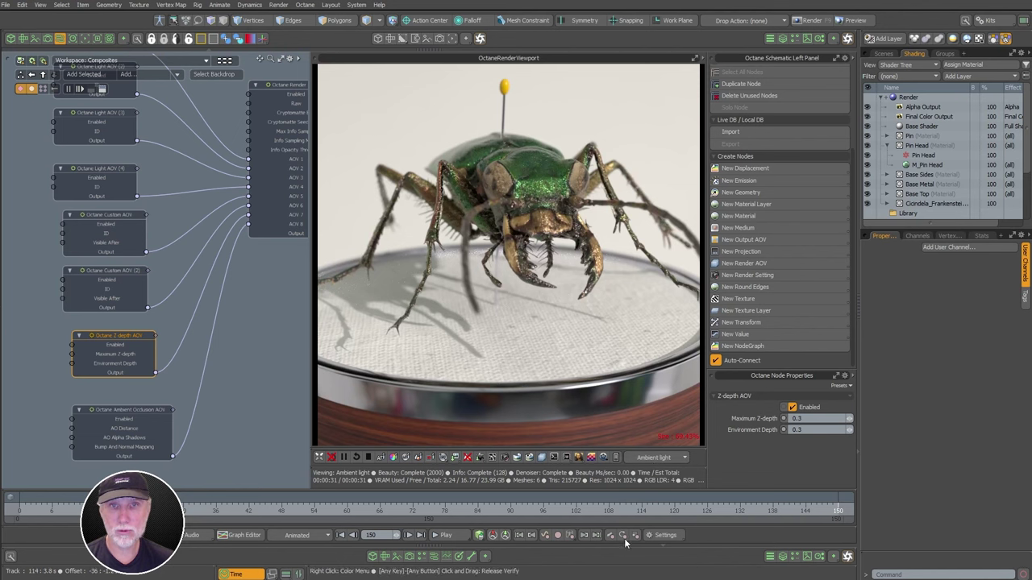
click(650, 459)
click(652, 458)
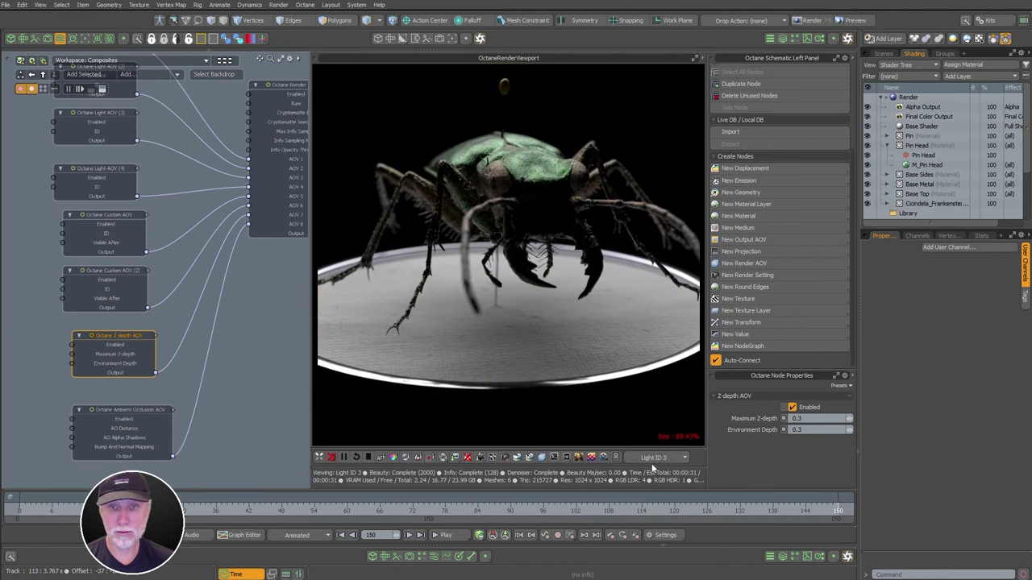
click(652, 458)
click(655, 451)
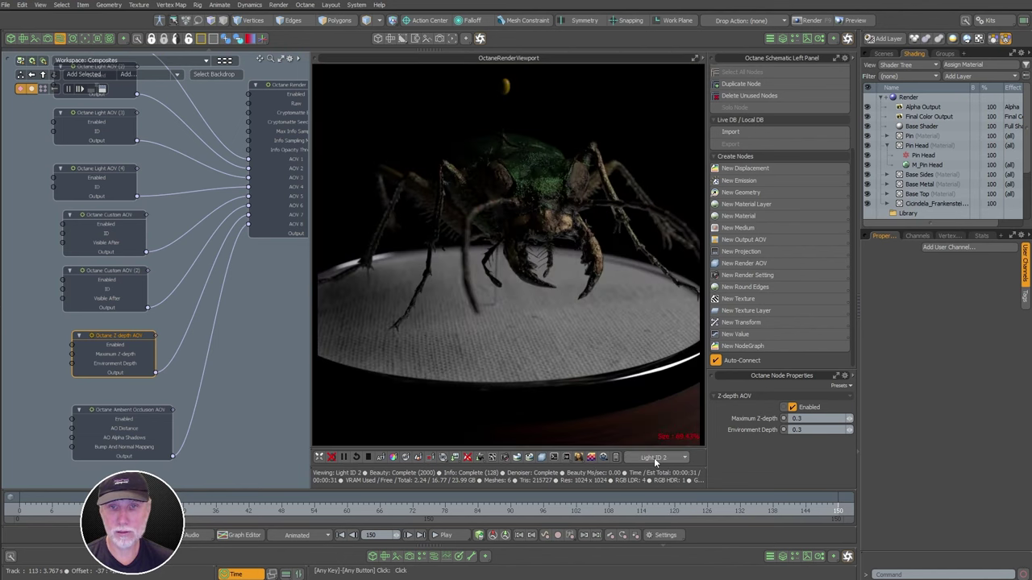
click(654, 457)
click(650, 442)
click(655, 458)
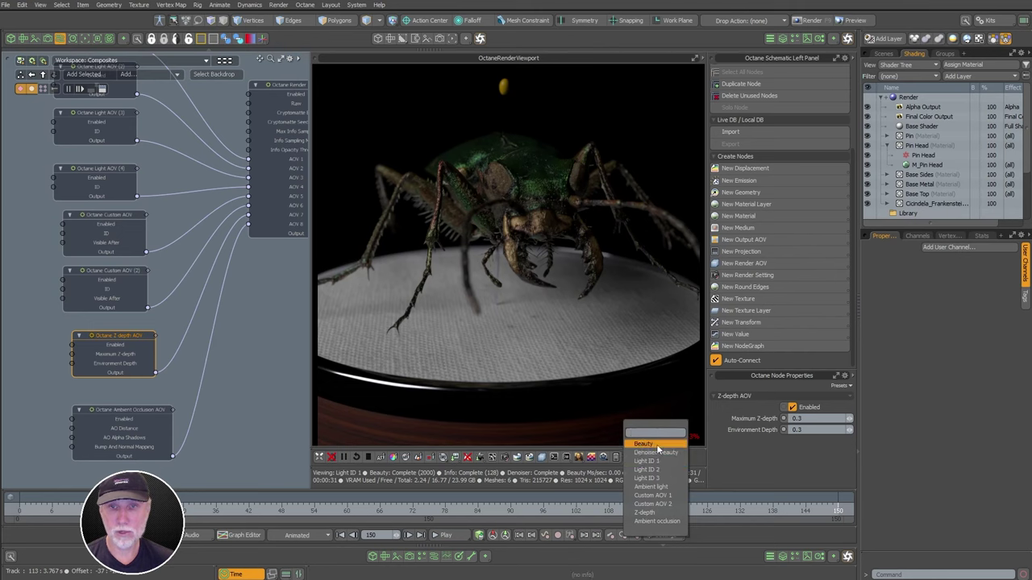
click(659, 447)
Reposition the Render AOV Group node beside the column of AOV nodes and select those AOV nodes
scroll(138, 390, down, 4)
click(242, 420)
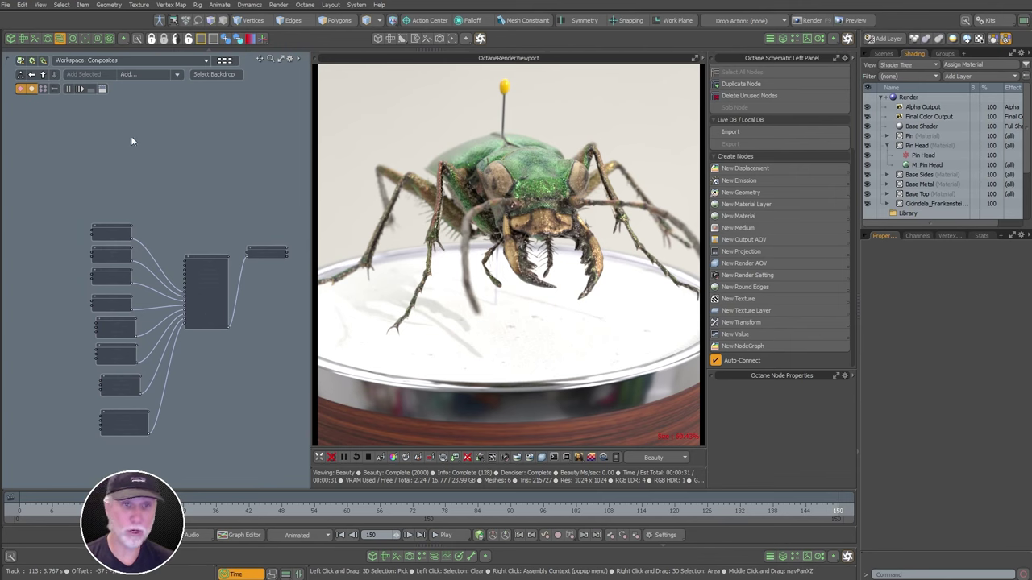
ctrl+alt+drag(205, 256, 128, 187)
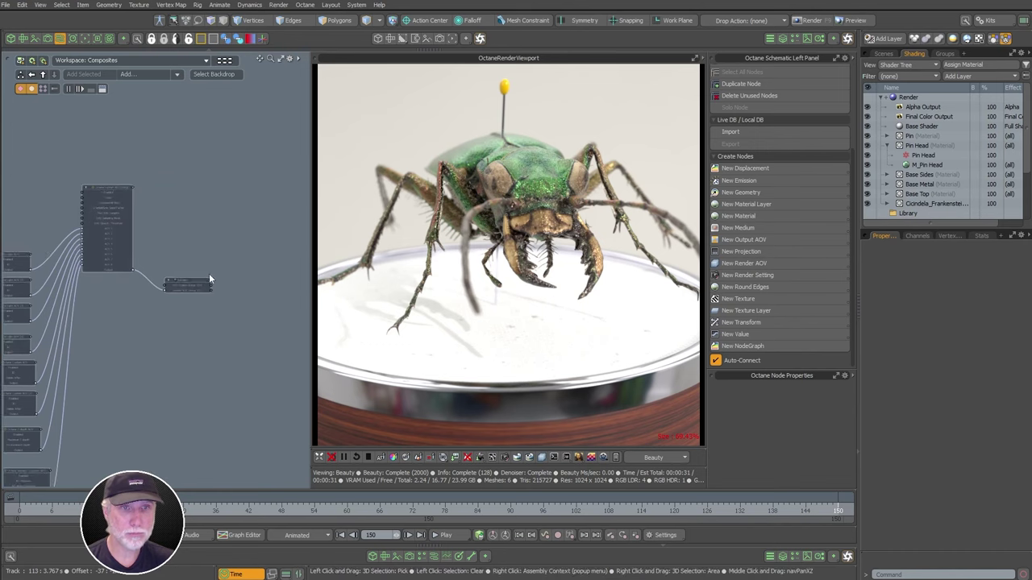
ctrl+alt+drag(190, 281, 248, 105)
alt+drag(185, 164, 269, 287)
ctrl+alt+drag(269, 287, 172, 325)
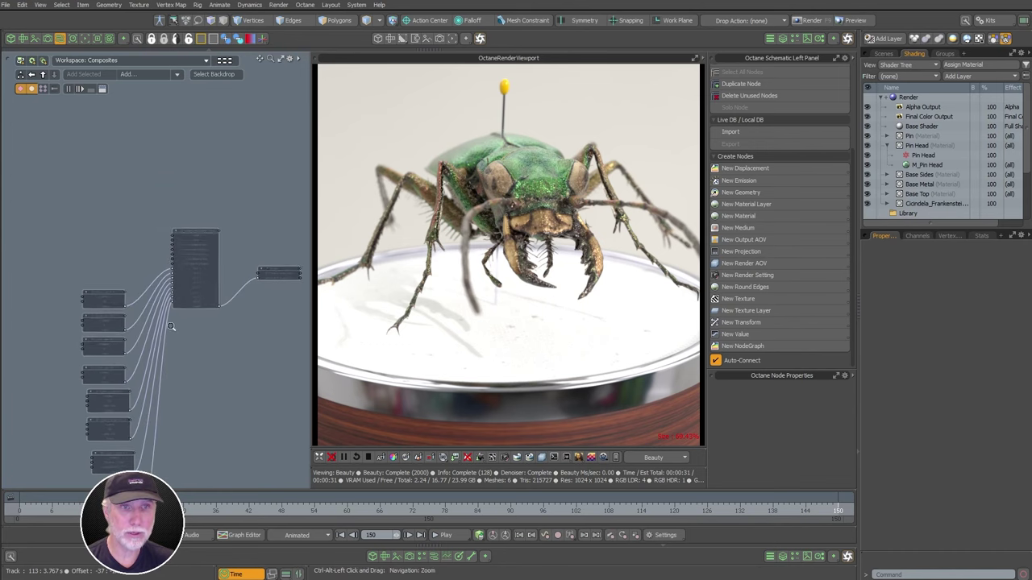
drag(200, 231, 208, 290)
middle_drag(150, 422, 147, 339)
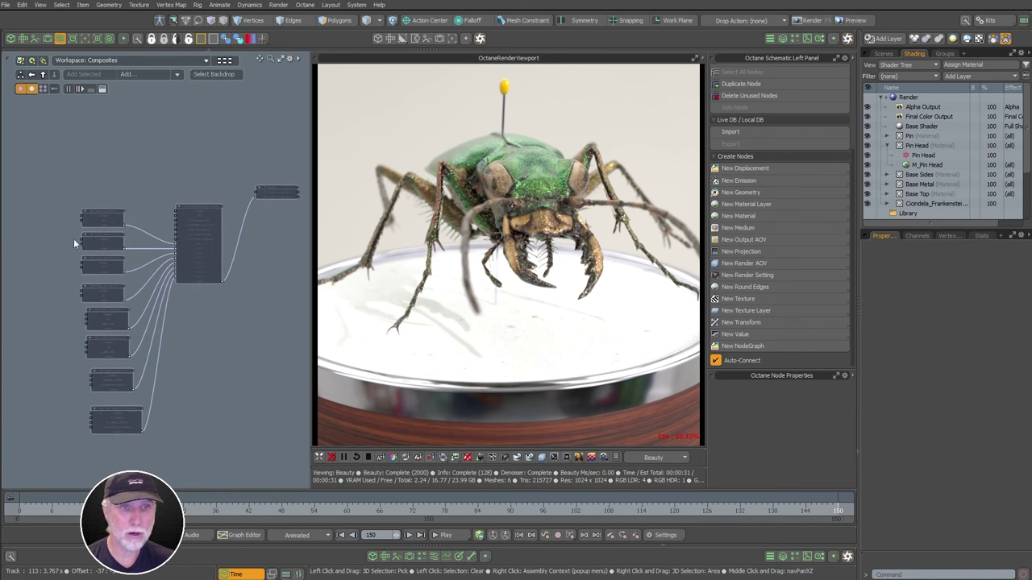
drag(43, 195, 132, 438)
Add an Output AOV group node connected to the Render node's AOV Output Group input
scroll(218, 168, up, 6)
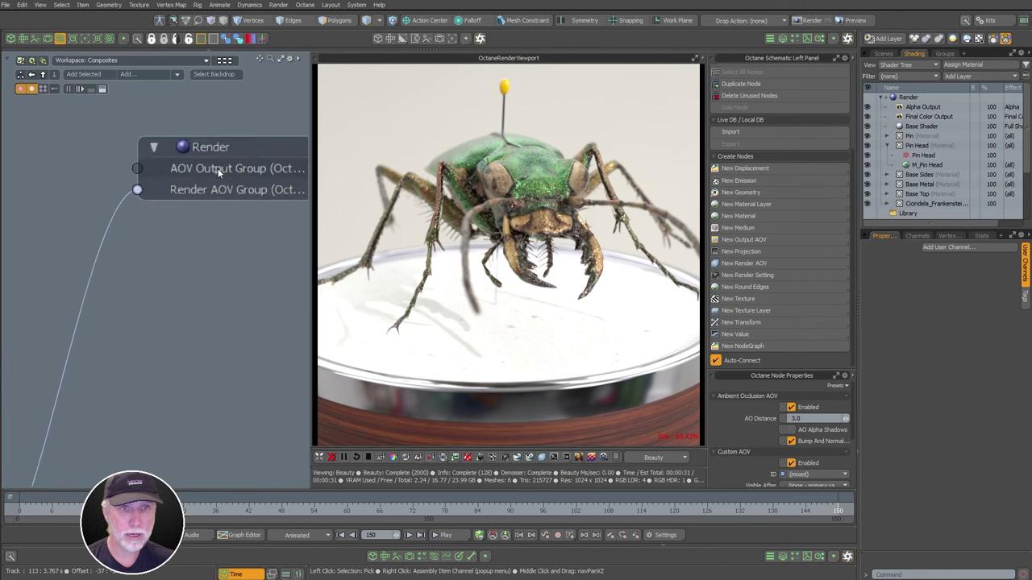
click(218, 169)
middle_drag(219, 209, 168, 252)
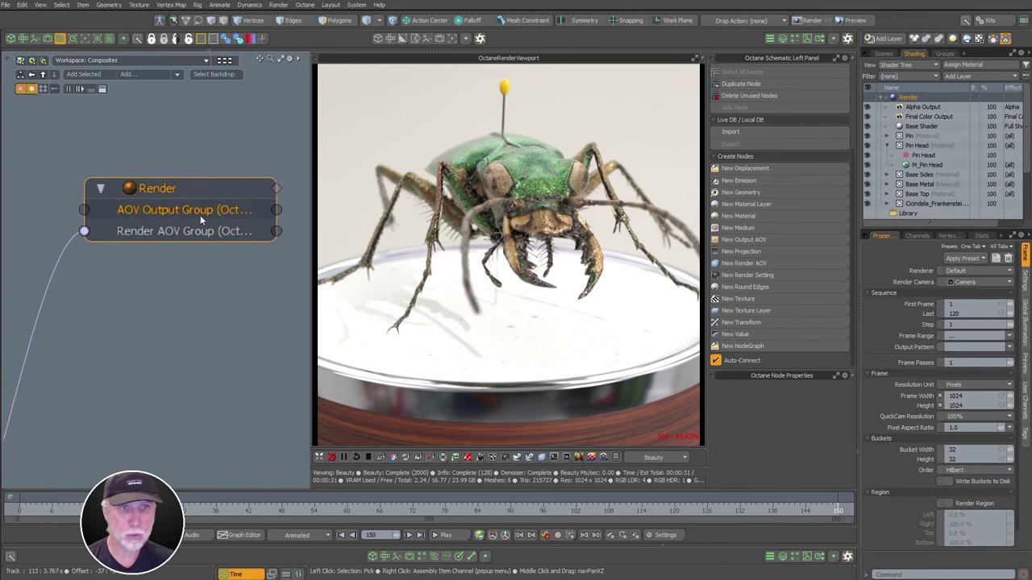
ctrl+alt+drag(242, 283, 214, 321)
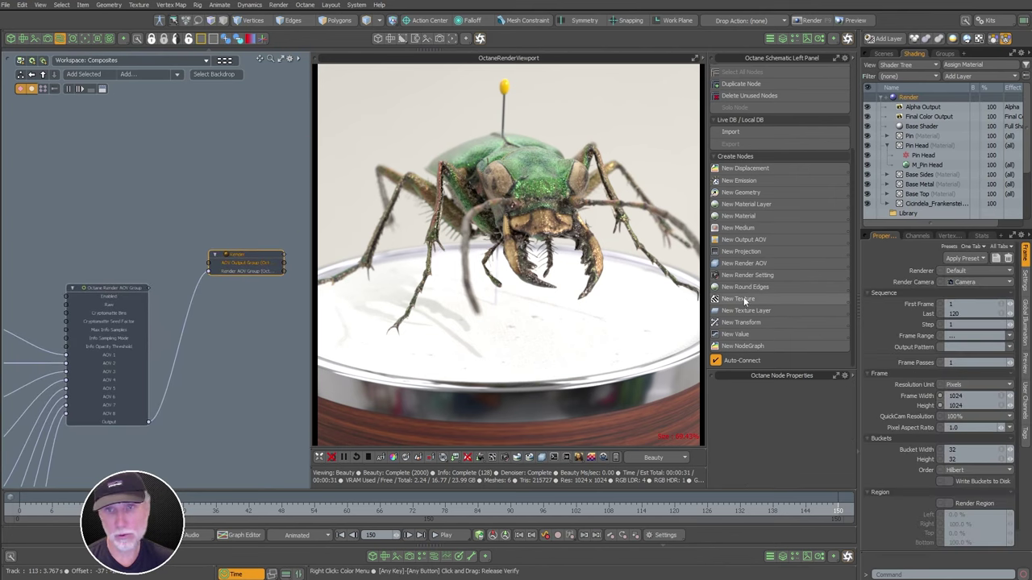
scroll(183, 202, up, 4)
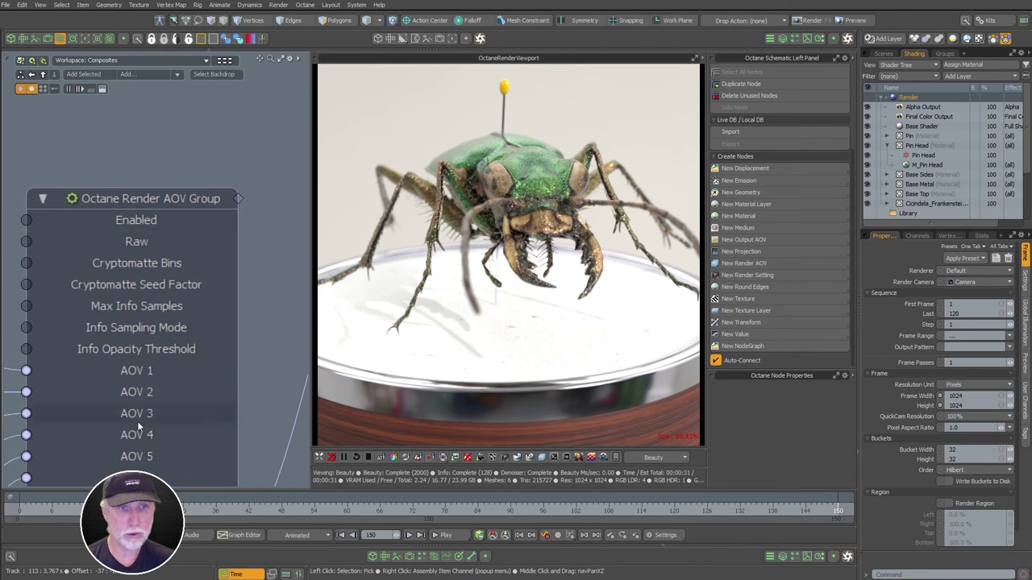
scroll(147, 456, down, 4)
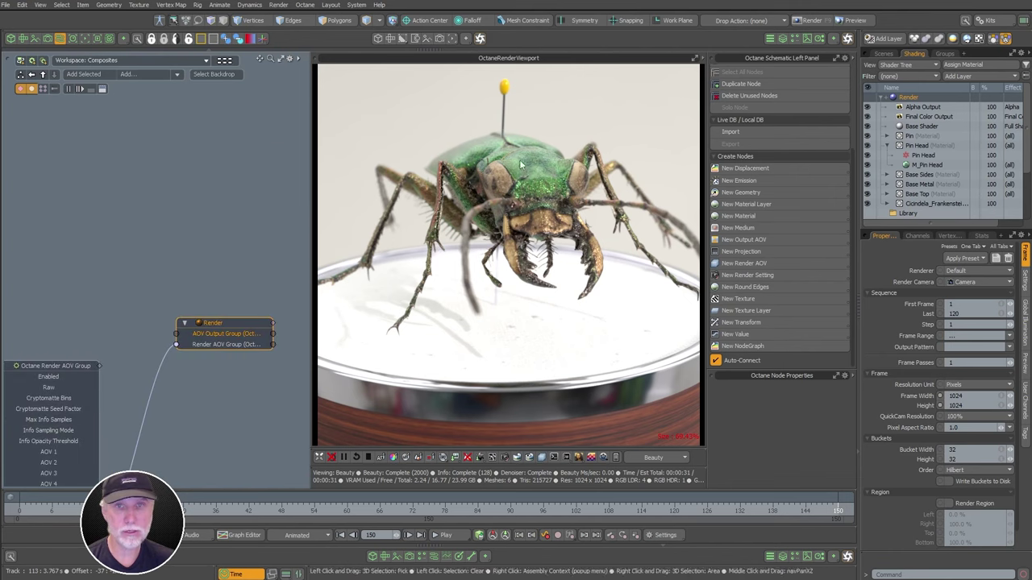
click(757, 239)
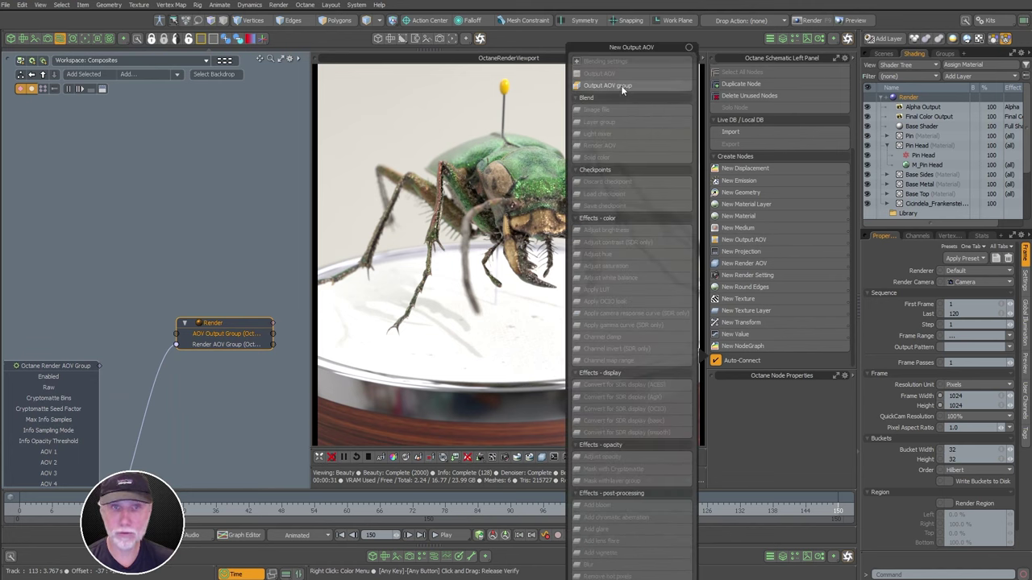
click(621, 86)
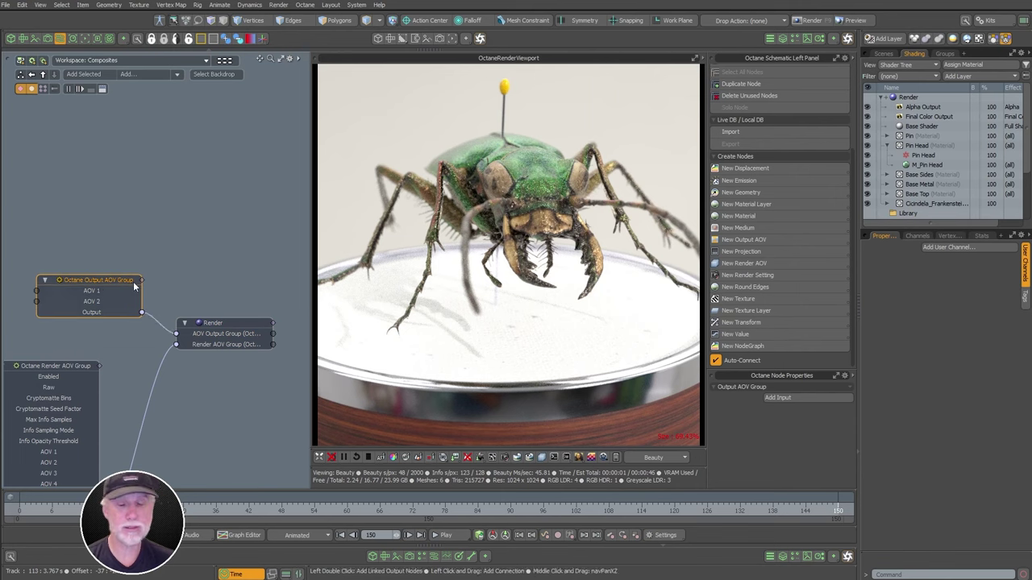
Line up the Output AOV Group node above the Render AOV Group node, leaving a gap between them
middle_drag(148, 279, 196, 265)
drag(177, 268, 146, 268)
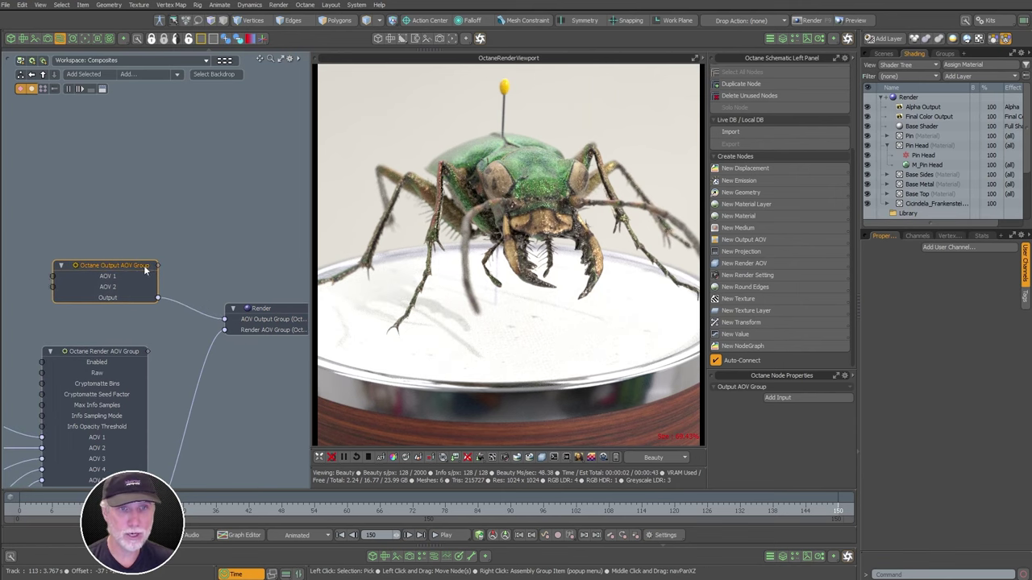
middle_drag(264, 315, 298, 296)
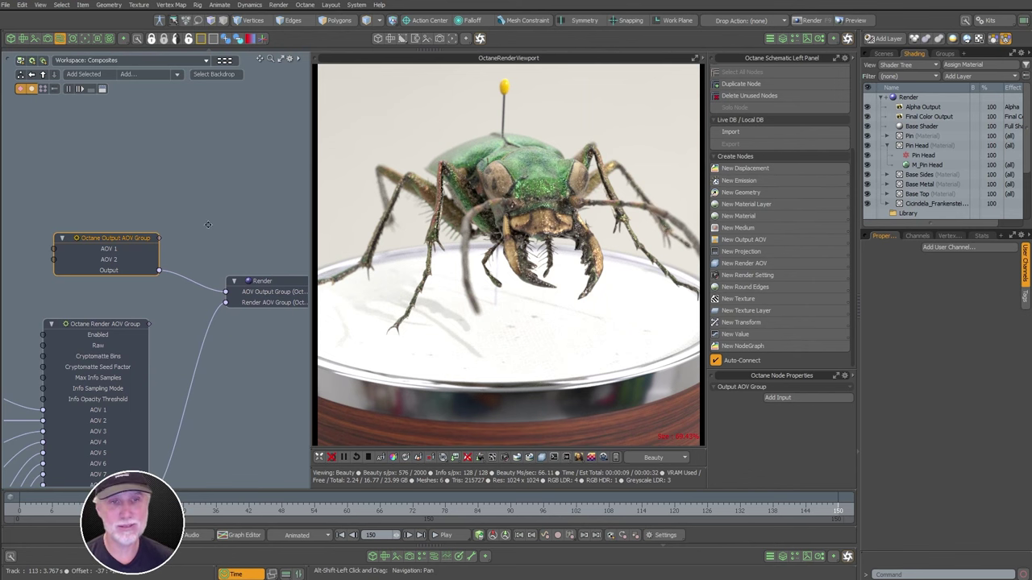
ctrl+alt+drag(149, 191, 246, 197)
alt+shift+drag(246, 198, 259, 181)
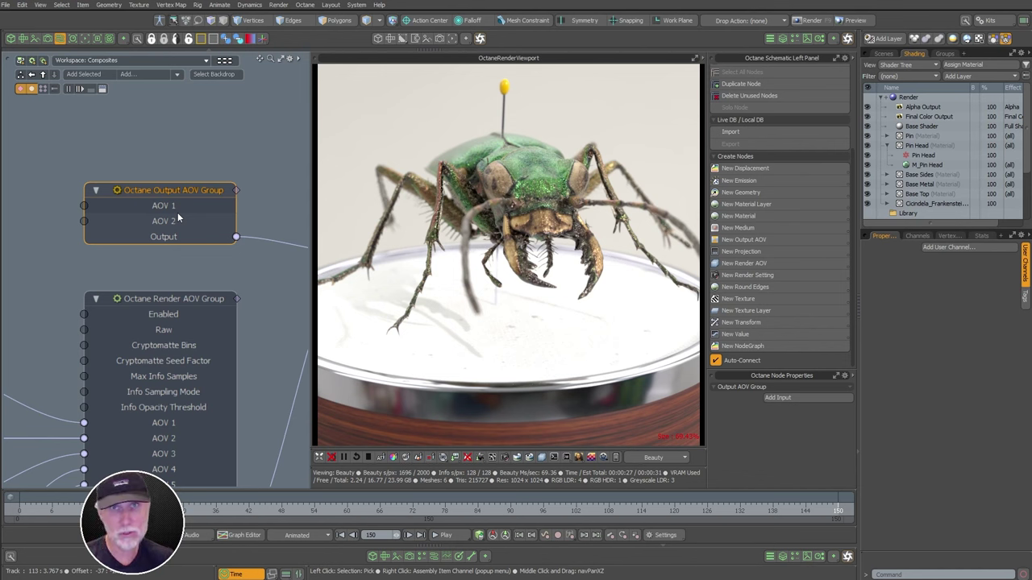
drag(204, 207, 192, 159)
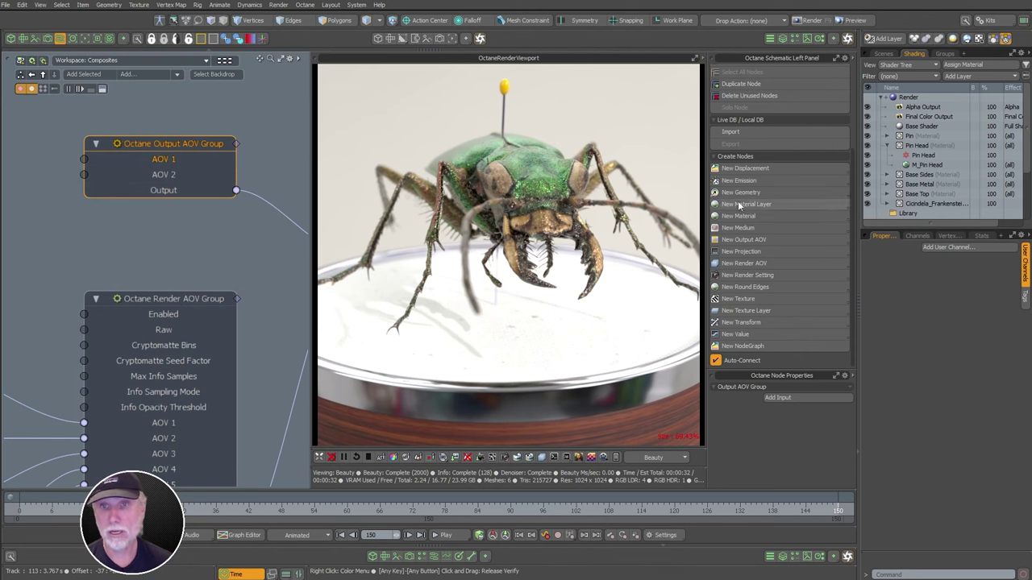
click(744, 240)
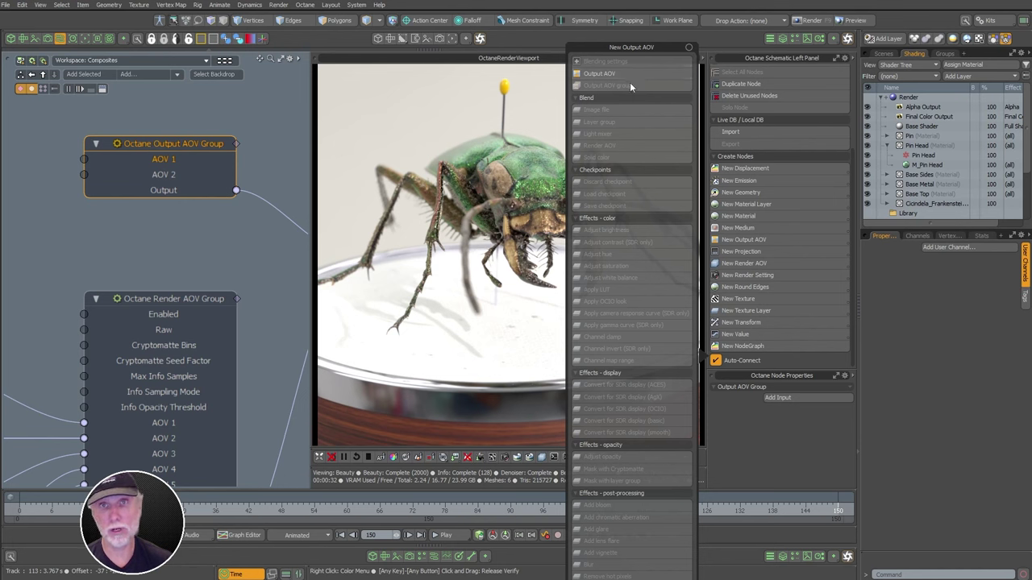
click(188, 234)
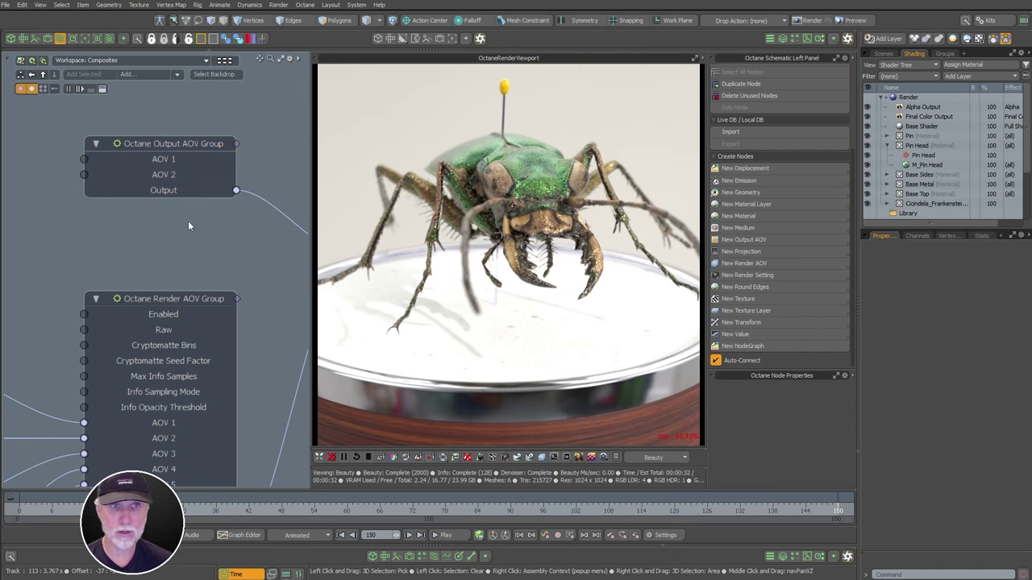
click(211, 144)
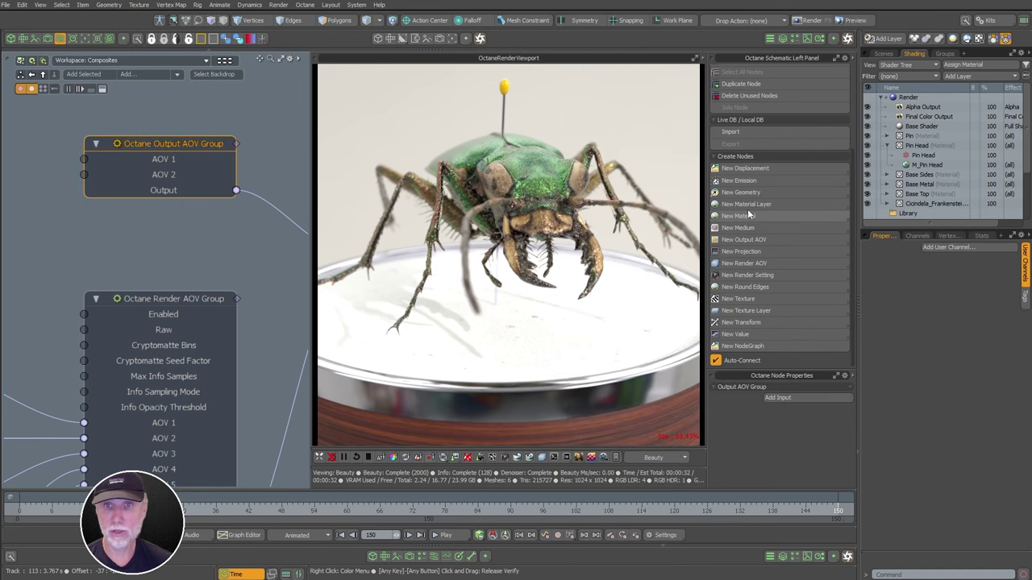
click(747, 239)
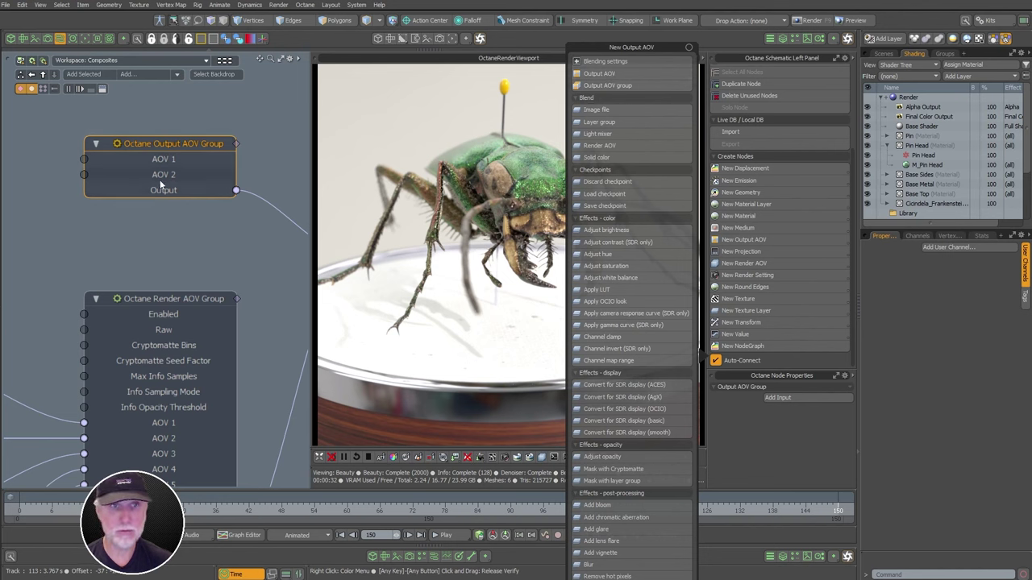
click(154, 221)
Add an Output AOV node connected to the AOV 1 input of the Output AOV Group
click(164, 162)
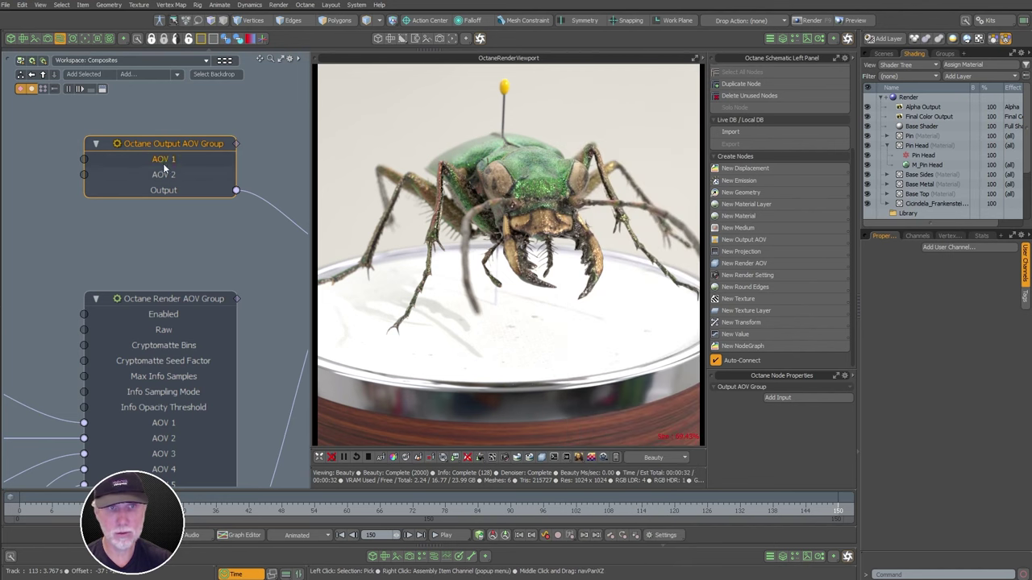
click(759, 240)
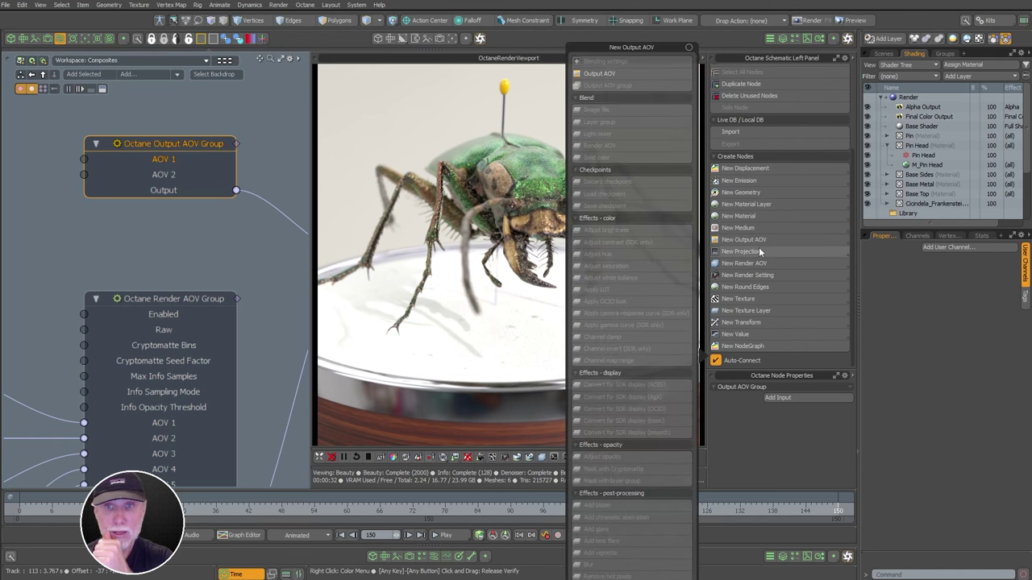
click(626, 74)
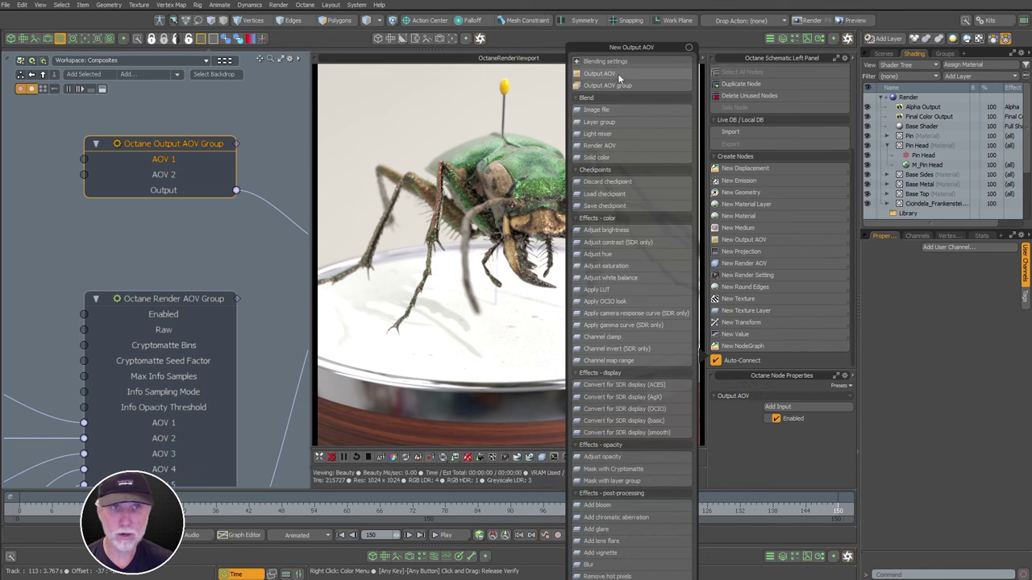
click(137, 225)
alt+drag(135, 214, 252, 212)
ctrl+alt+drag(252, 212, 233, 212)
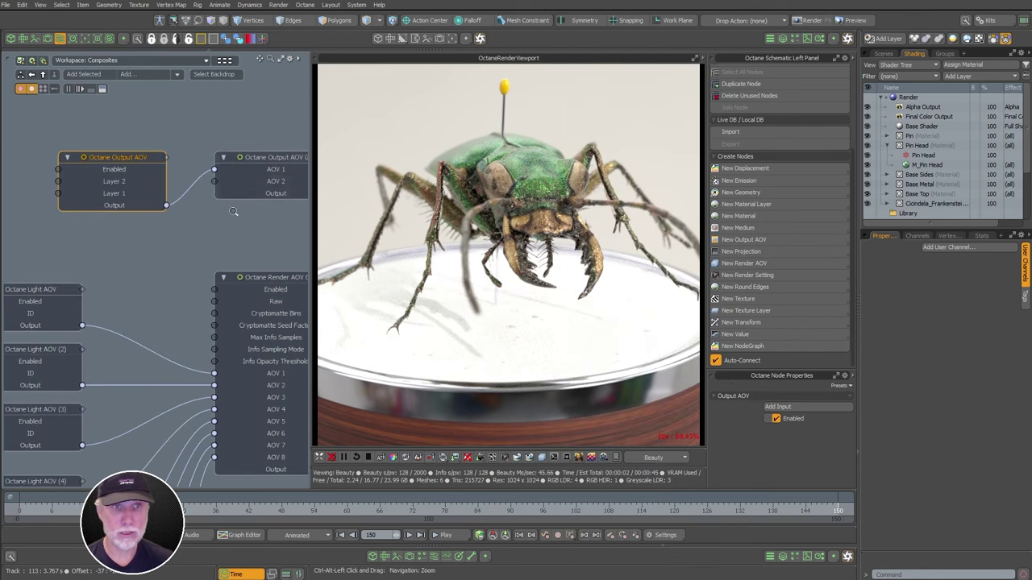
click(274, 166)
scroll(274, 166, up, 3)
scroll(212, 178, down, 5)
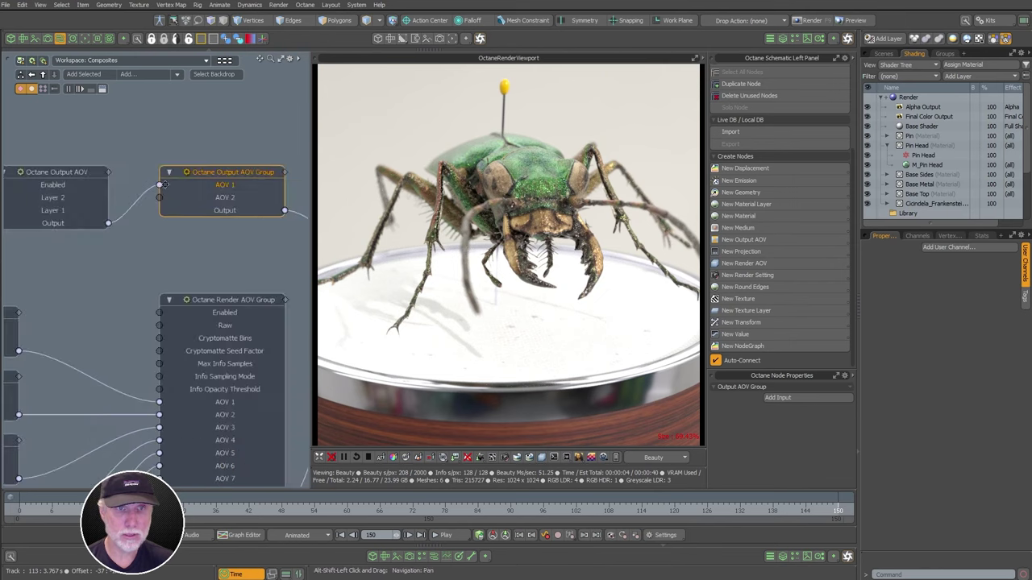
Move the Output AOV node higher in the network and add two more inputs for four layers in total
drag(171, 178, 187, 111)
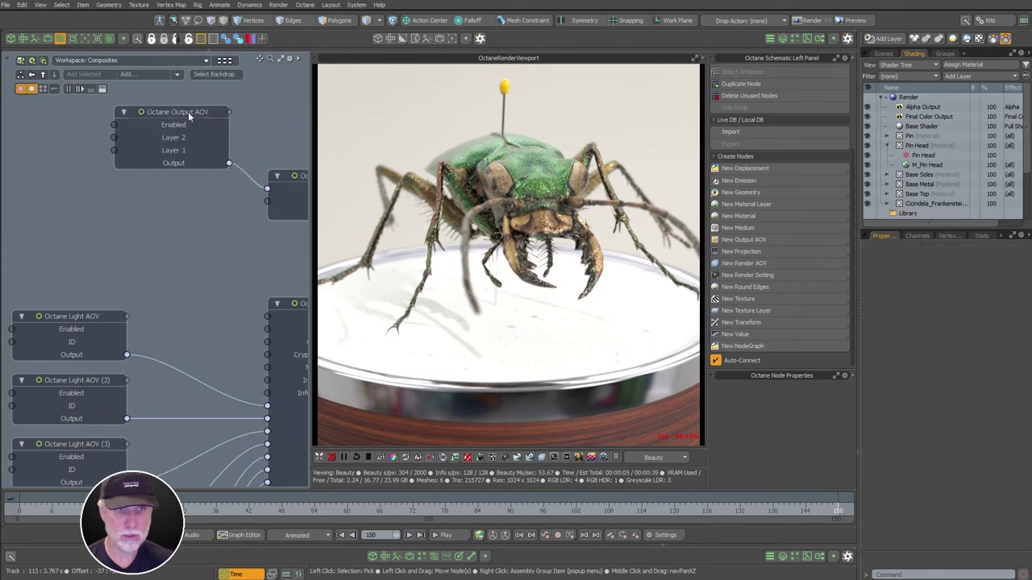
click(187, 112)
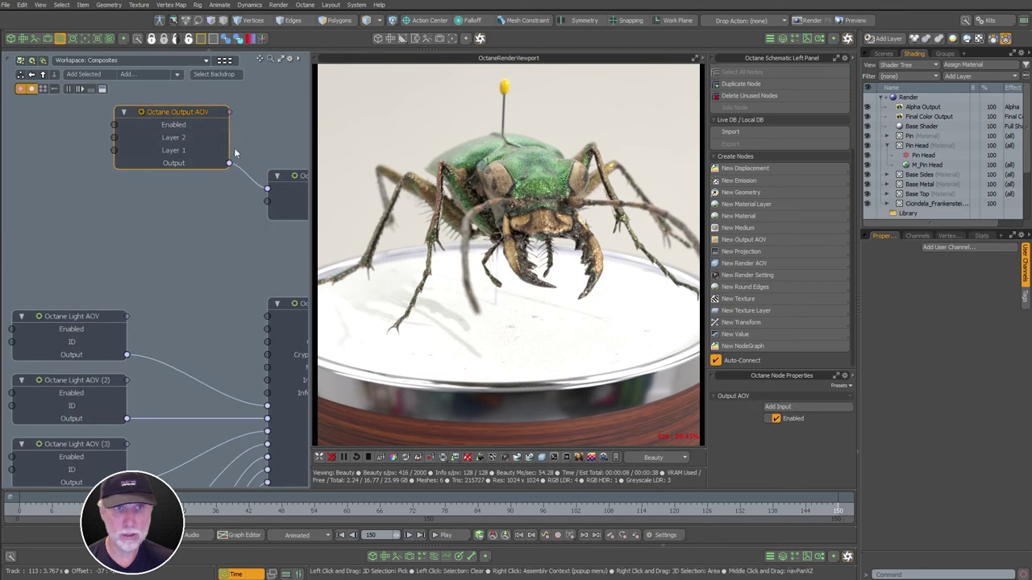
click(789, 407)
click(789, 407)
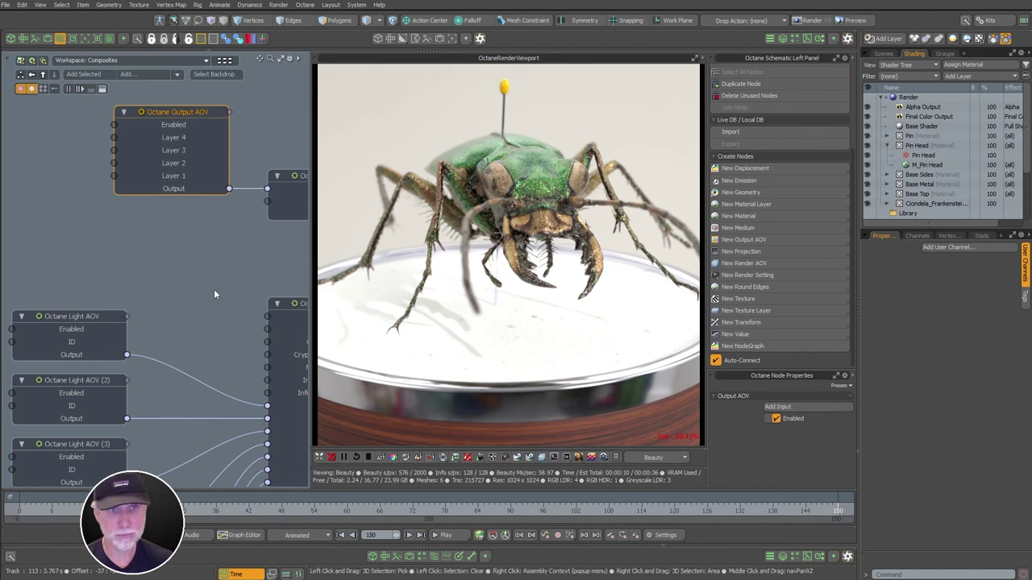
Move the Output AOV node further from its group and shift the Render AOV Group with its AOV nodes away to clear space
scroll(210, 286, down, 2)
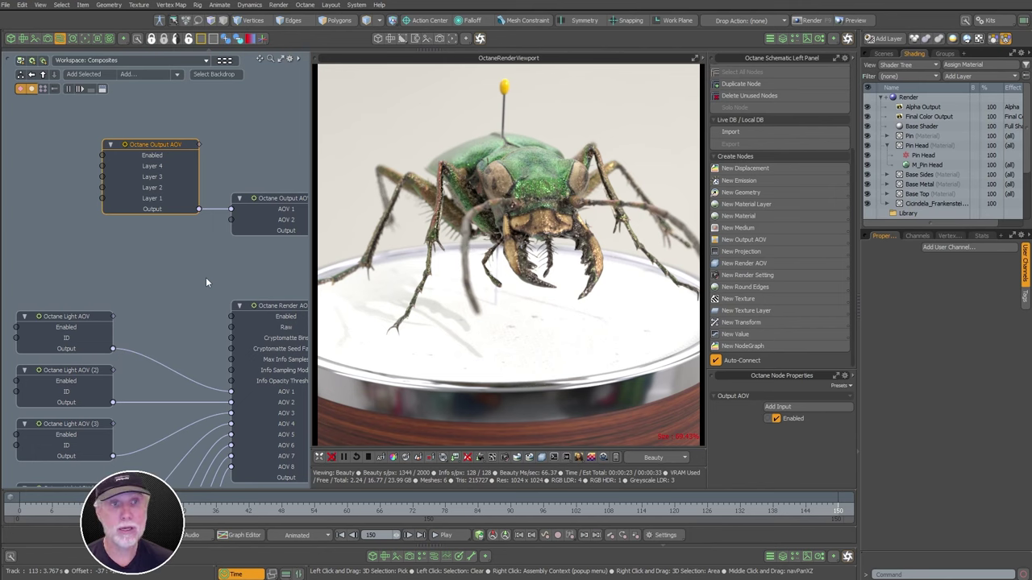
scroll(221, 271, down, 5)
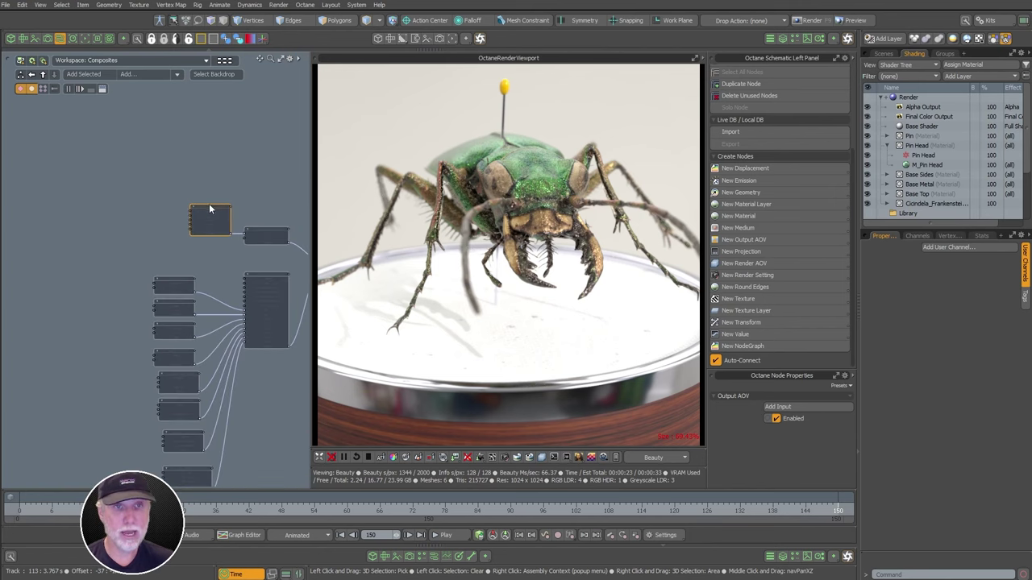
drag(209, 210, 131, 205)
scroll(119, 255, down, 3)
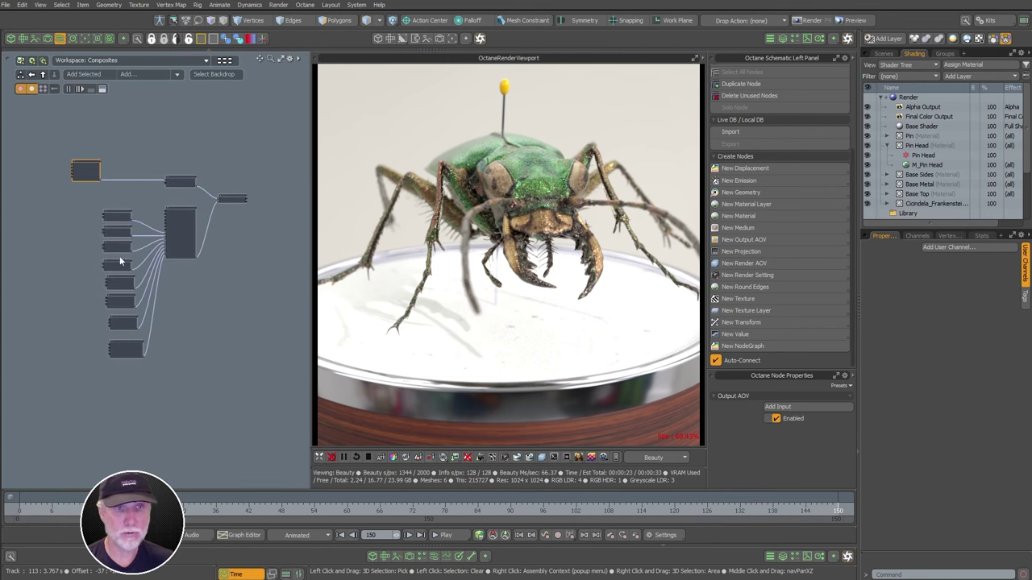
drag(68, 375, 172, 341)
scroll(177, 322, up, 5)
alt+shift+drag(164, 257, 269, 253)
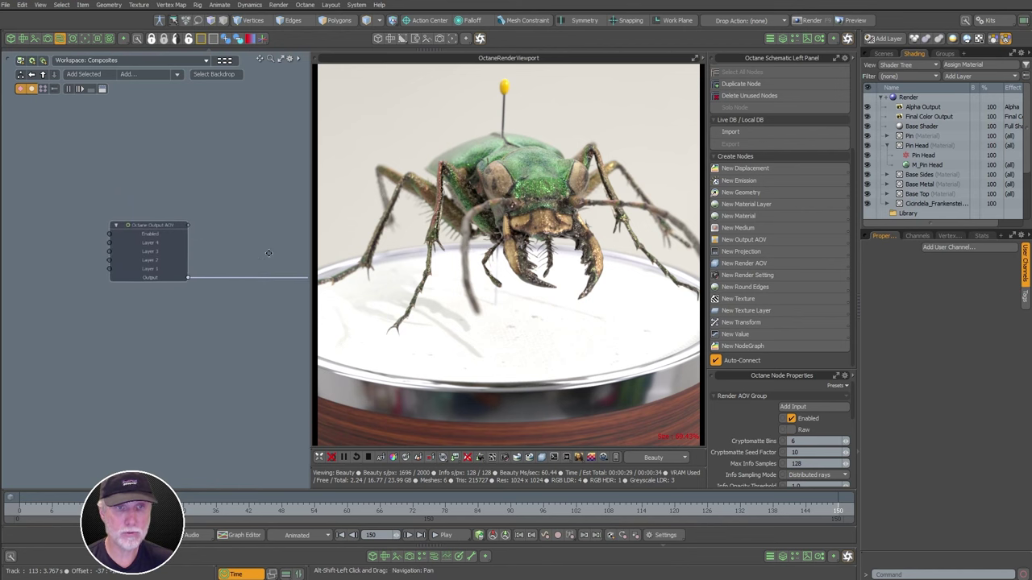
Add a Light Mixer node connected to the Layer 1 input of the Output AOV
scroll(269, 253, down, 4)
drag(105, 233, 183, 235)
scroll(164, 252, up, 5)
alt+shift+drag(218, 282, 196, 280)
click(196, 280)
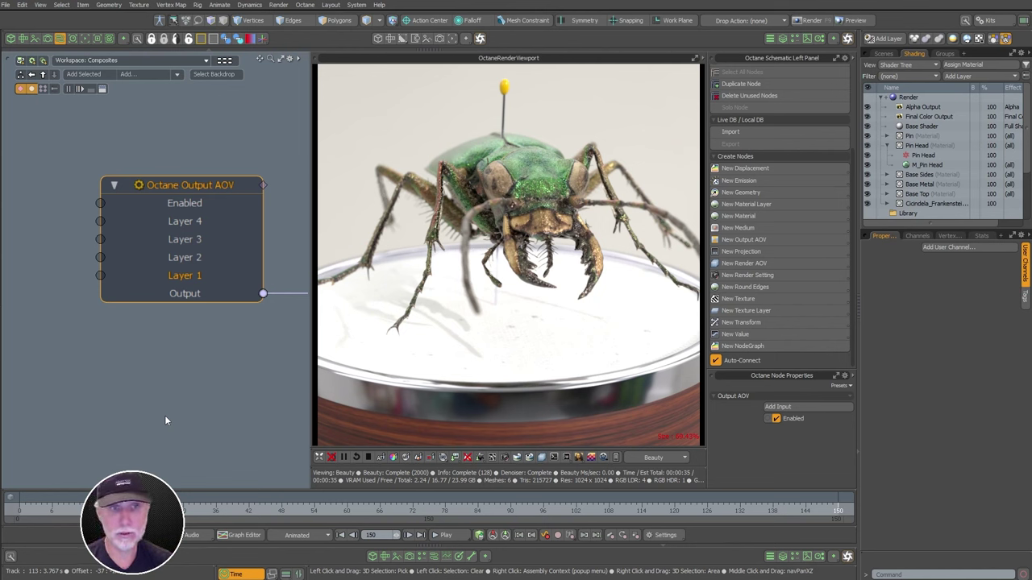
click(740, 240)
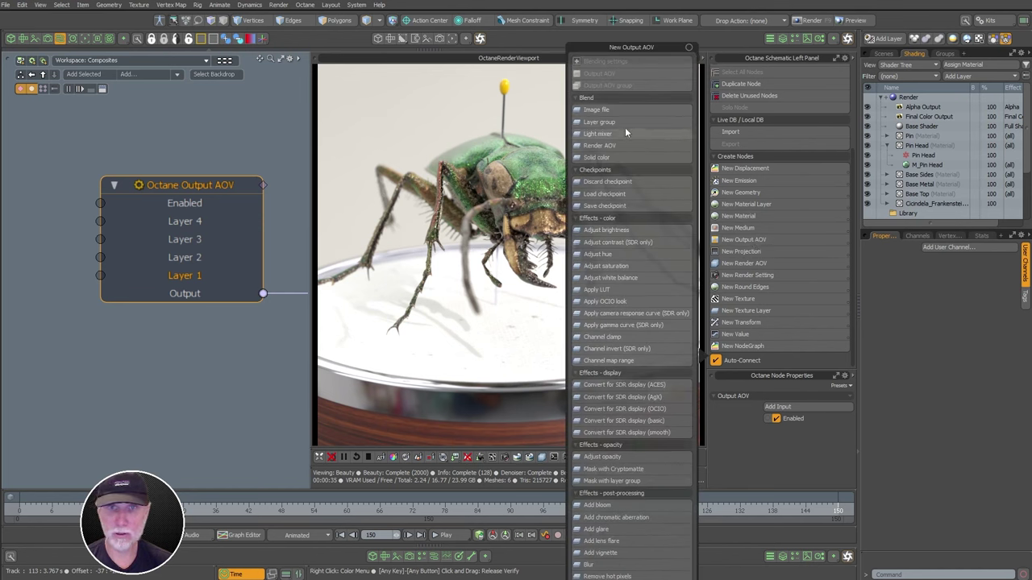
click(601, 136)
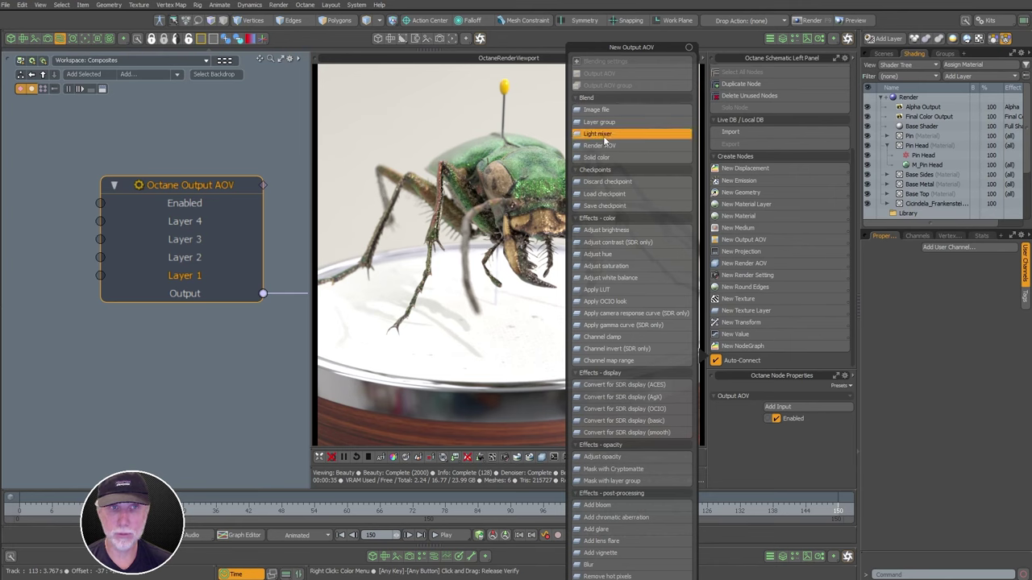
Enlarge the area for node properties and show the properties of the Output AOV node
ctrl+alt+drag(218, 354, 195, 155)
alt+shift+drag(200, 119, 138, 110)
alt+shift+drag(175, 173, 203, 245)
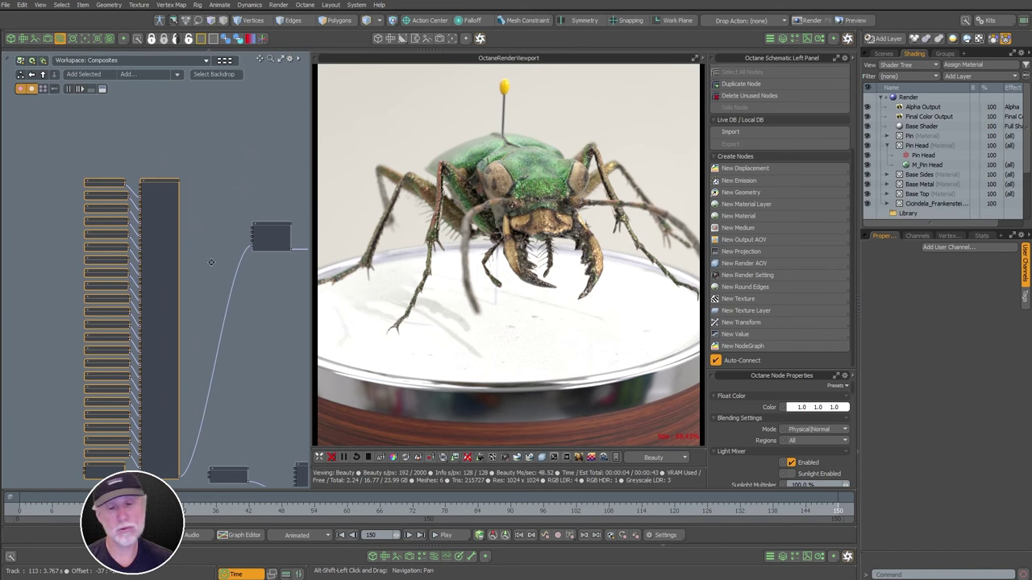
scroll(266, 238, up, 5)
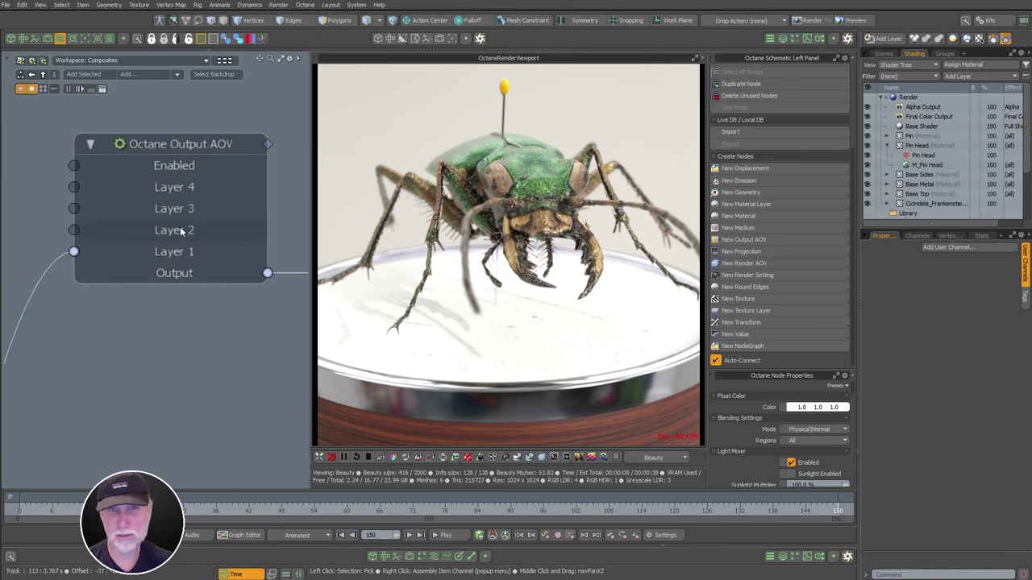
drag(808, 369, 813, 239)
click(185, 143)
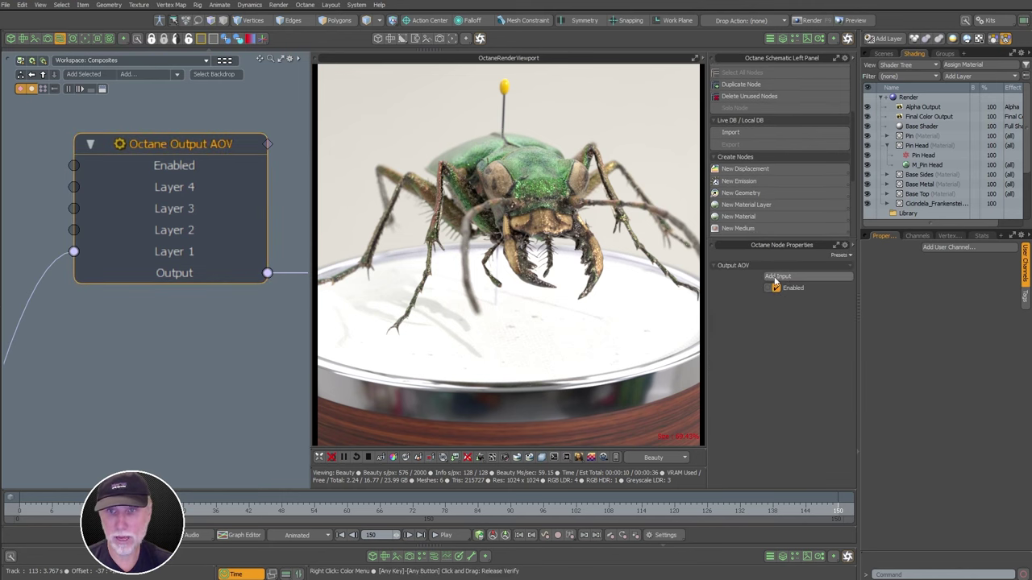
Examine the Light Mixer node's inputs, from the sunlight and ambient light settings to Light ID 20 and Blending Settings
ctrl+alt+drag(222, 347, 244, 290)
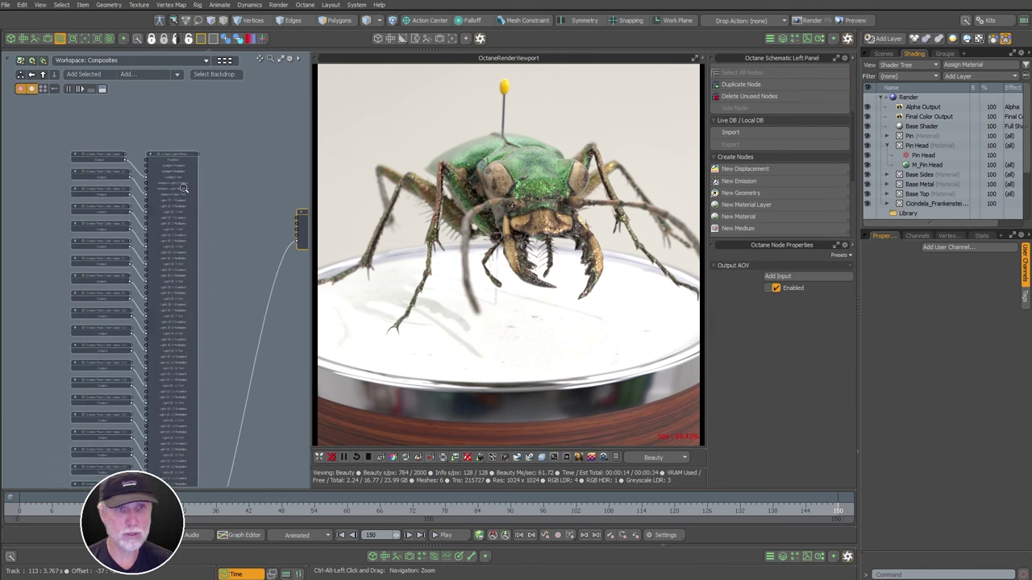
ctrl+alt+drag(185, 191, 233, 207)
ctrl+alt+drag(249, 167, 173, 173)
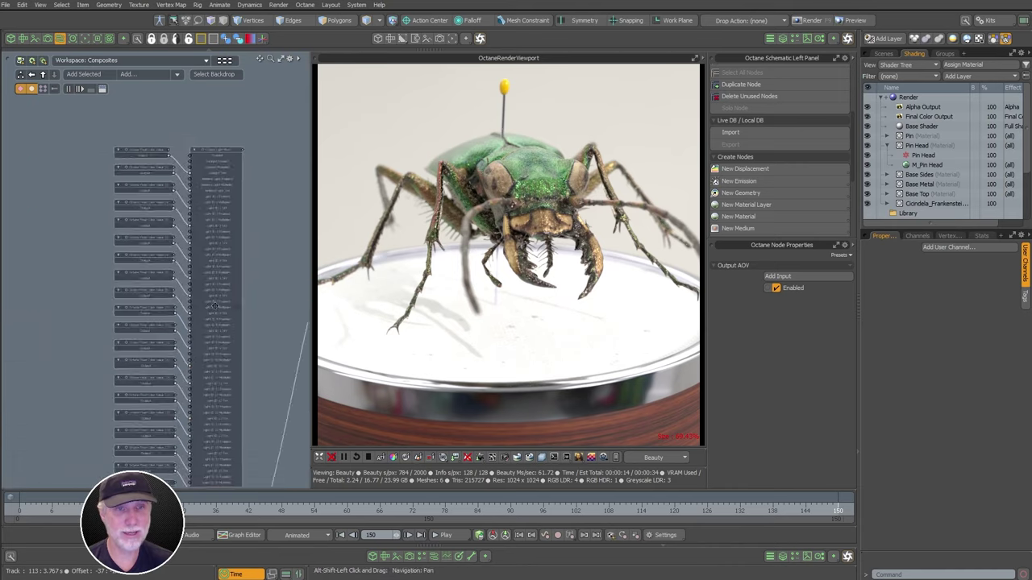
alt+shift+drag(222, 452, 226, 346)
ctrl+alt+drag(226, 354, 211, 187)
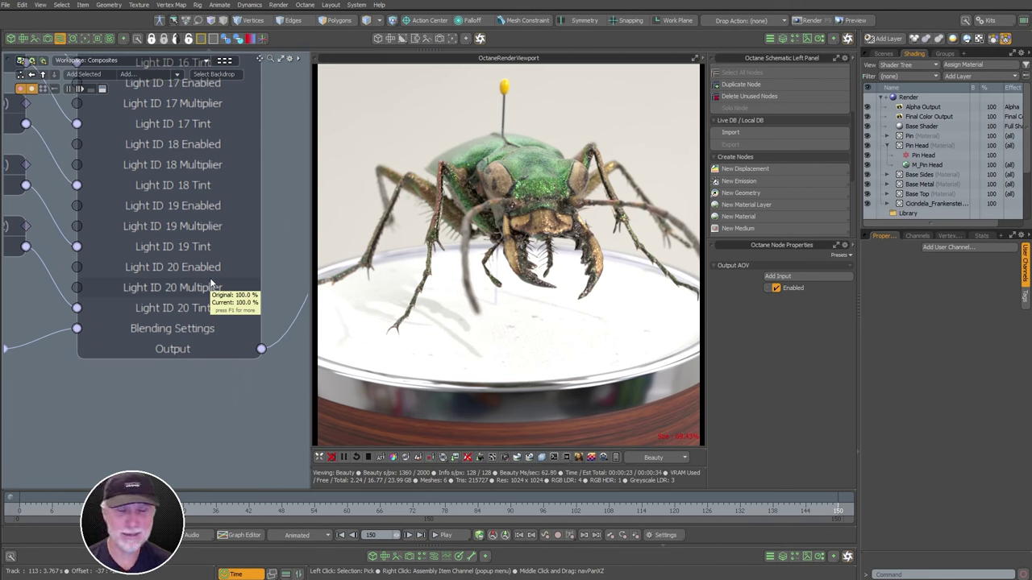
scroll(157, 280, down, 6)
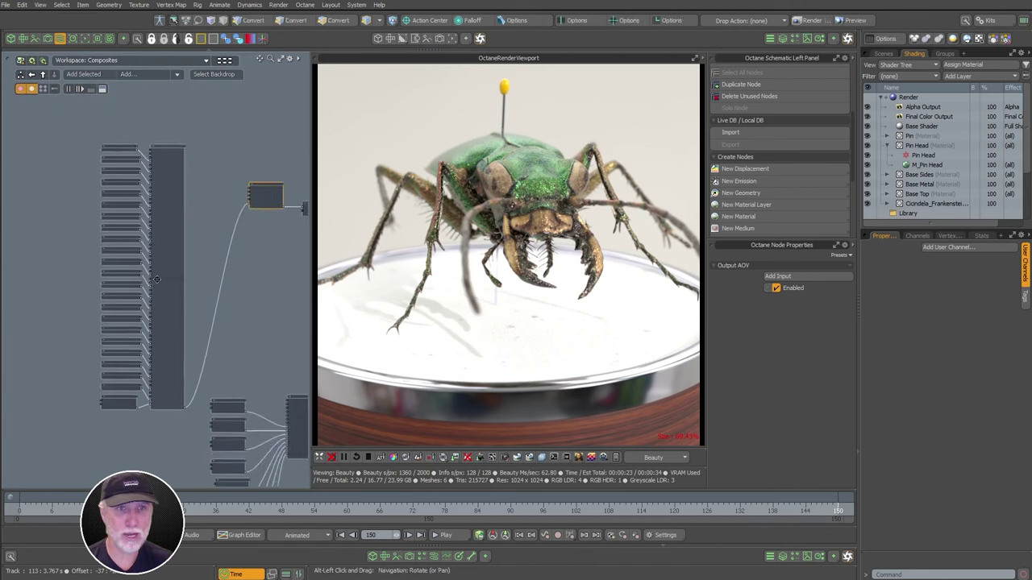
scroll(157, 280, up, 6)
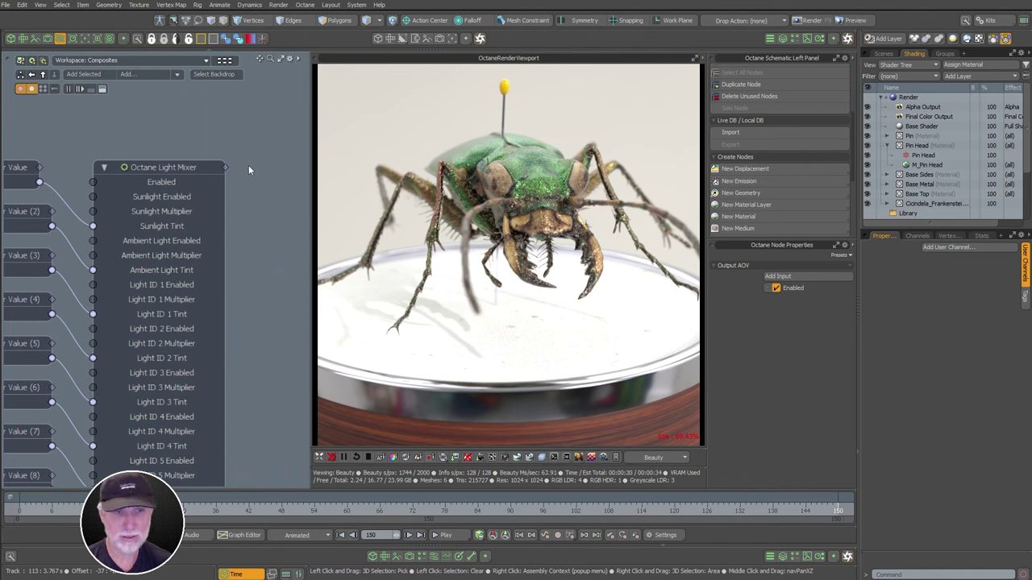
scroll(186, 178, down, 5)
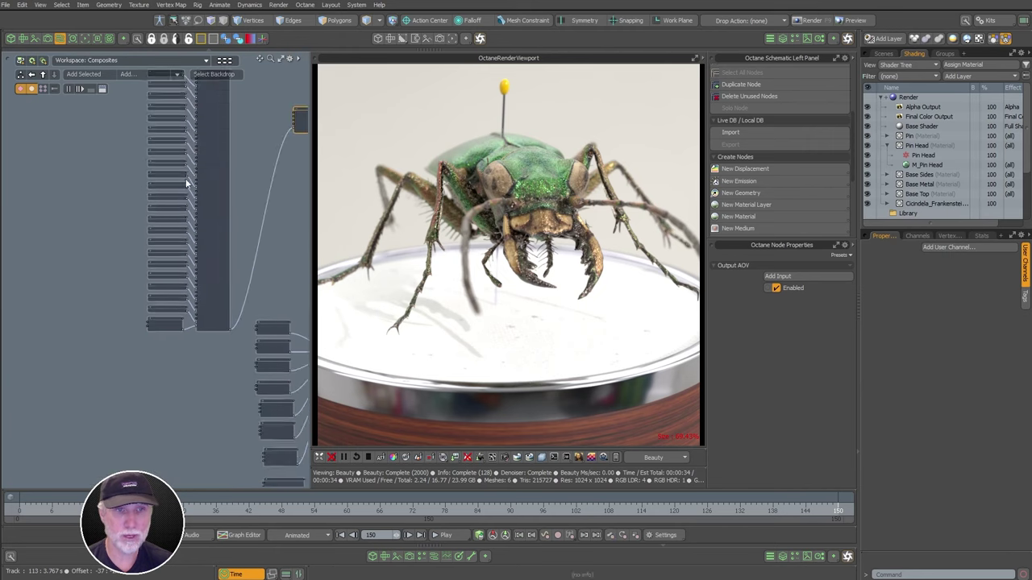
Reposition the Float Color Value nodes level with the Light Mixer's tint inputs and show the Light Mixer's properties
drag(78, 129, 192, 409)
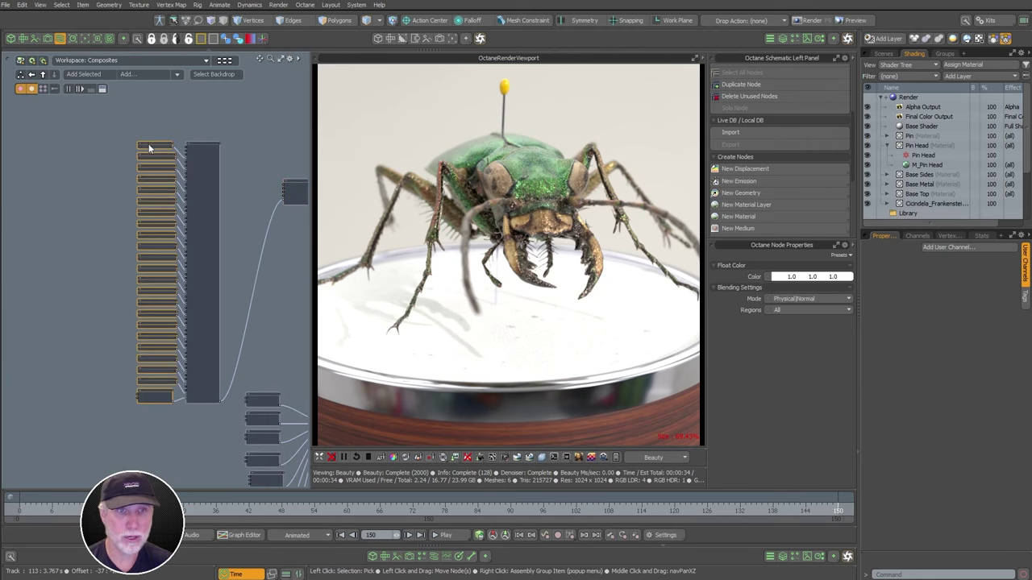
drag(149, 148, 221, 147)
scroll(216, 132, up, 5)
click(233, 151)
click(221, 148)
scroll(207, 109, down, 1)
alt+drag(207, 109, 232, 97)
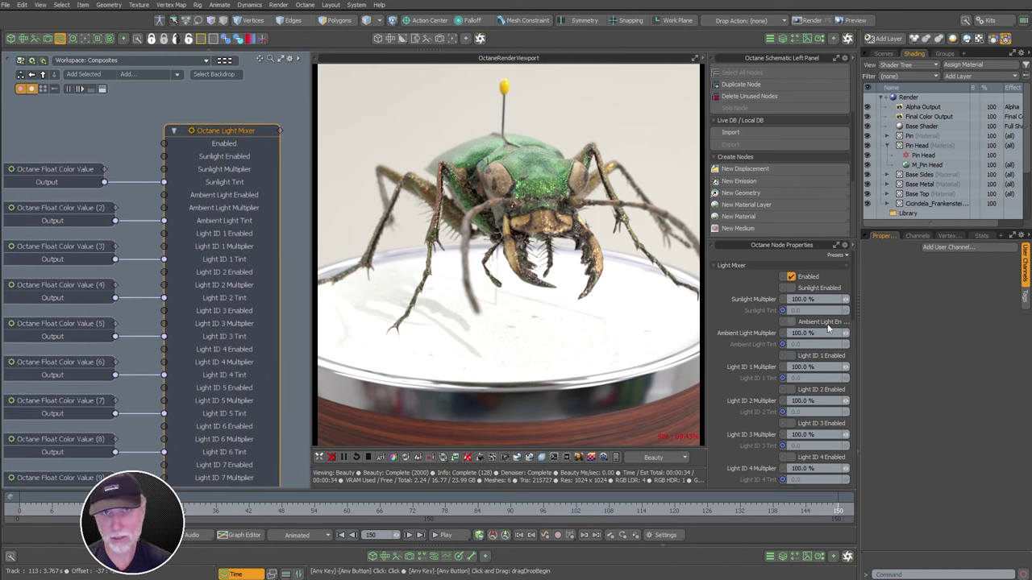
Trace the Light Mixer's connection through the Output AOV node to the Output AOV Group
click(657, 457)
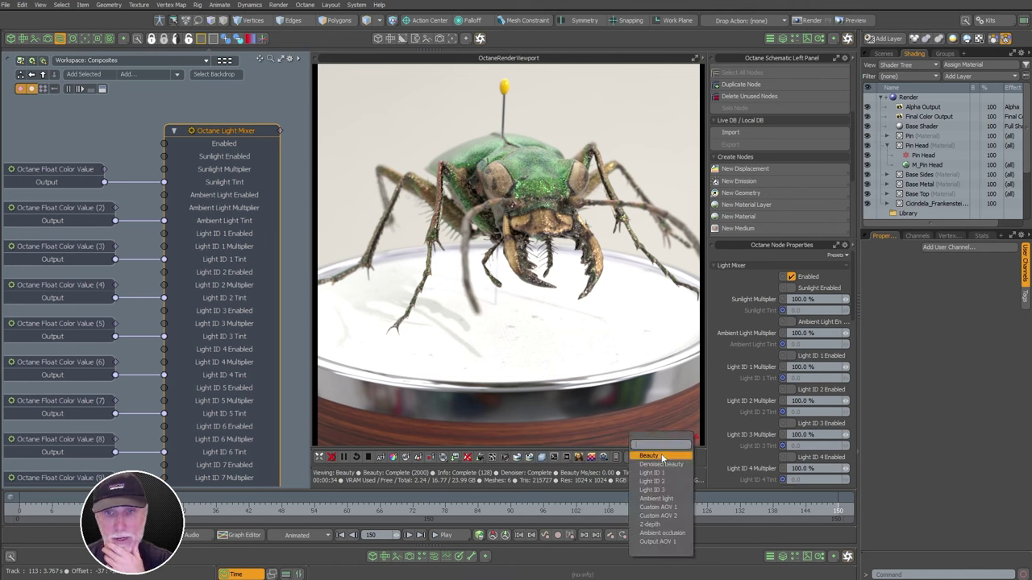
click(680, 558)
alt+shift+drag(220, 307, 20, 250)
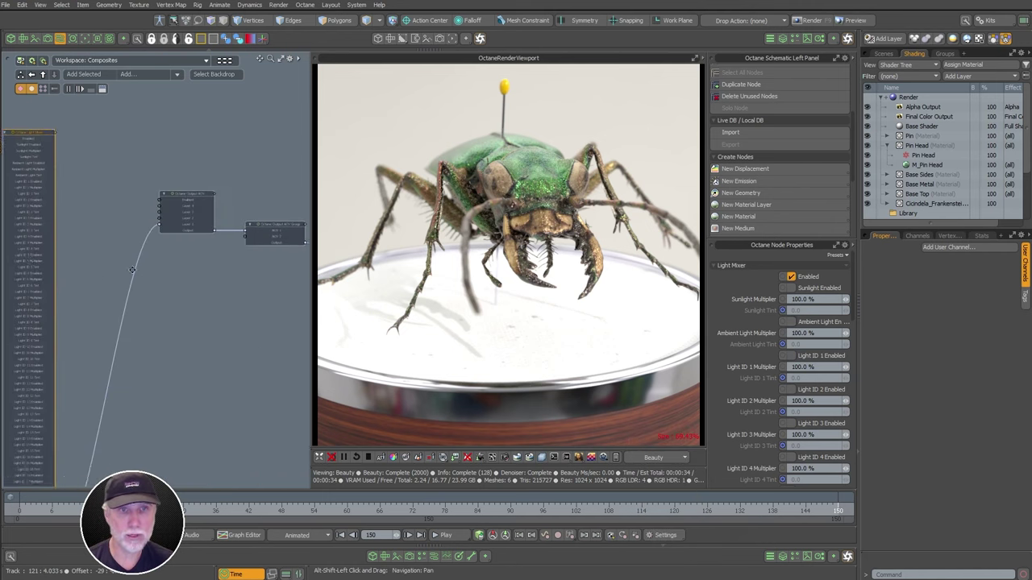
alt+shift+drag(121, 387, 195, 158)
alt+shift+drag(153, 354, 169, 258)
mouse_move(170, 258)
ctrl+alt+mouse_down()
mouse_move(197, 258)
mouse_move(168, 253)
ctrl+alt+mouse_up()
alt+shift+drag(168, 253, 169, 480)
click(174, 356)
click(229, 283)
Display the Output AOV 1 pass in the render viewport
ctrl+alt+drag(184, 285, 266, 286)
alt+shift+drag(298, 318, 175, 251)
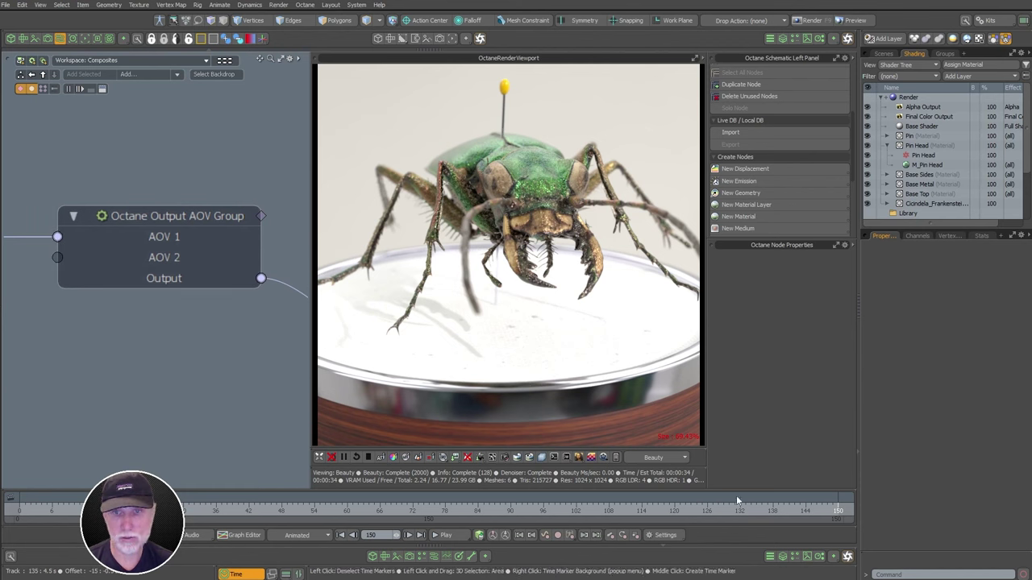
click(655, 457)
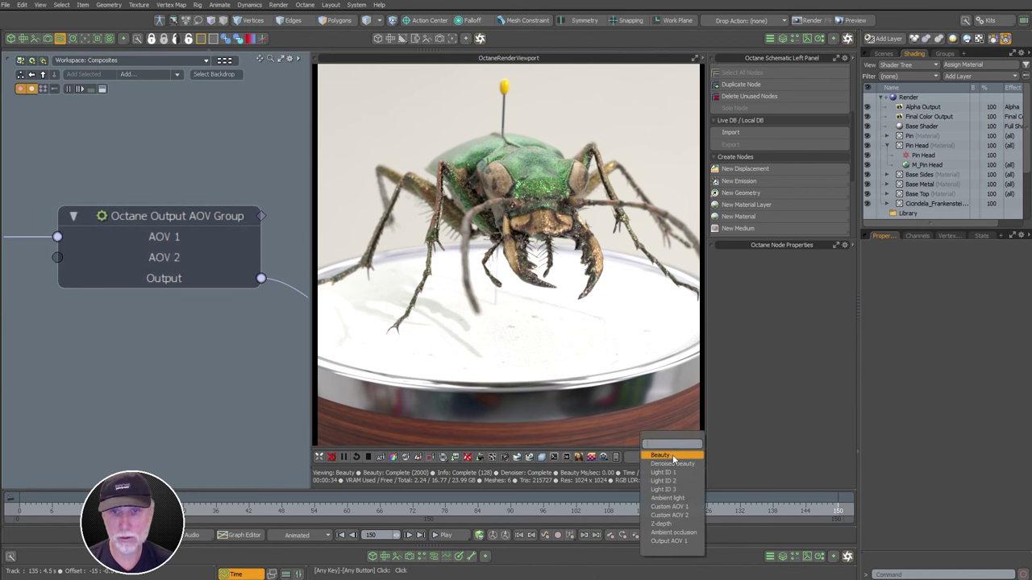
click(669, 541)
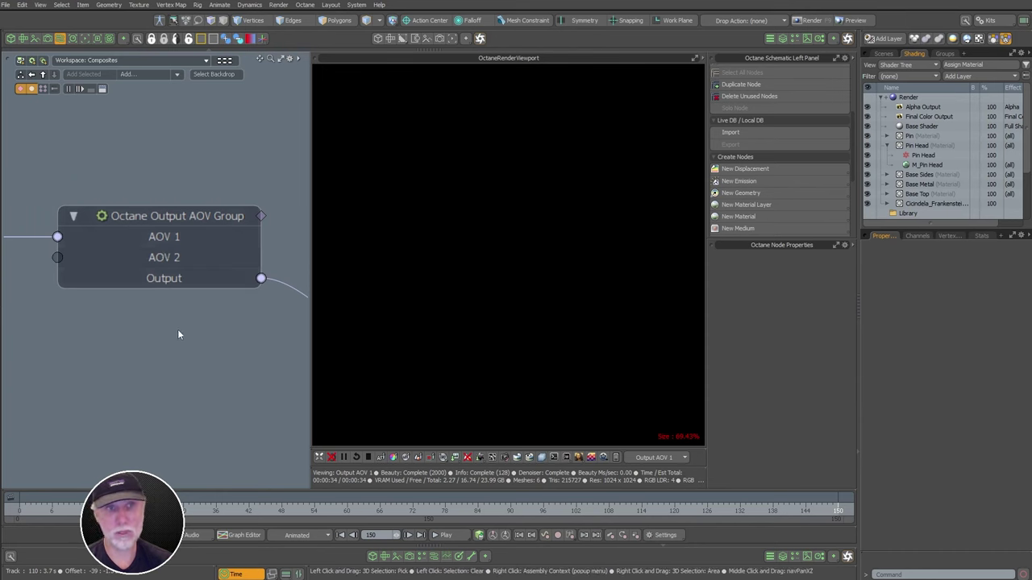
Enable Light ID 1, Light ID 2, Light ID 3 and the ambient light in the Light Mixer
ctrl+alt+drag(177, 330, 85, 322)
alt+drag(40, 278, 218, 142)
click(219, 139)
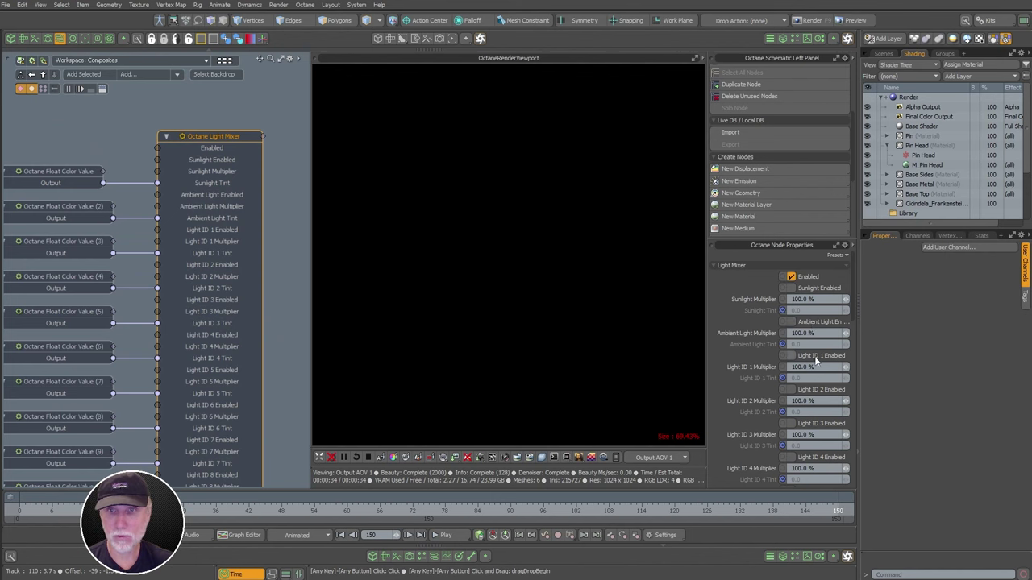
click(791, 355)
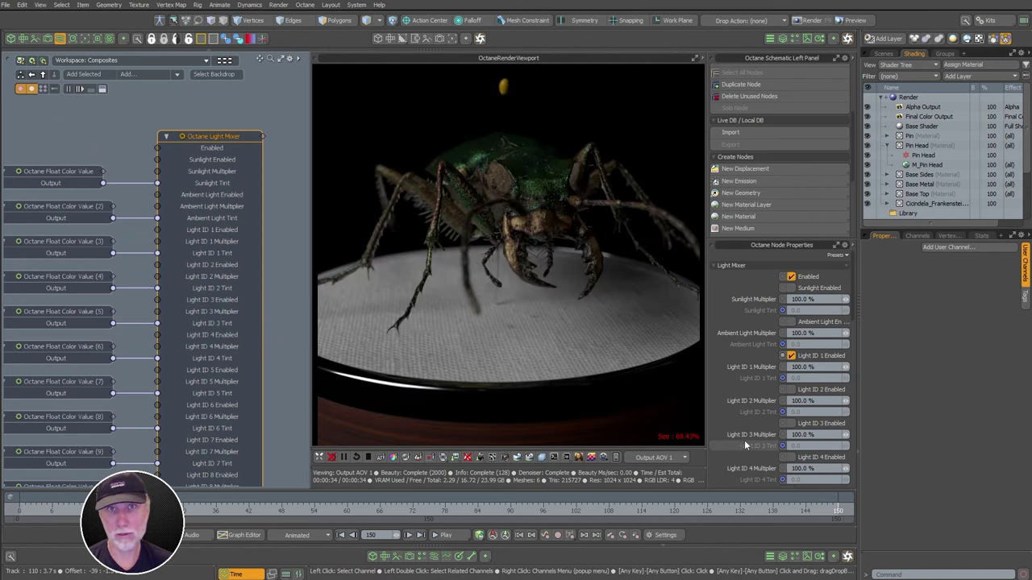
click(821, 390)
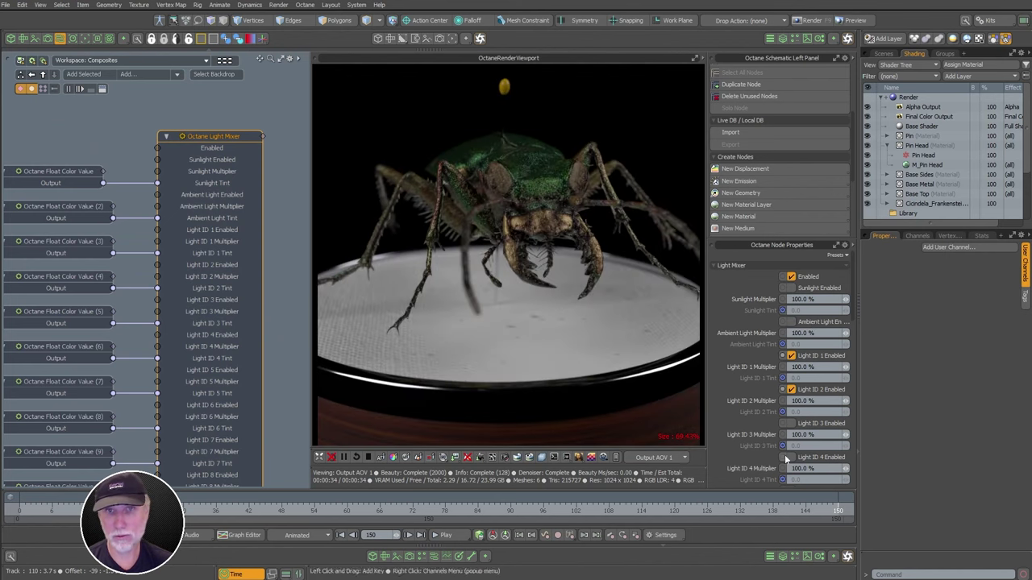
click(818, 424)
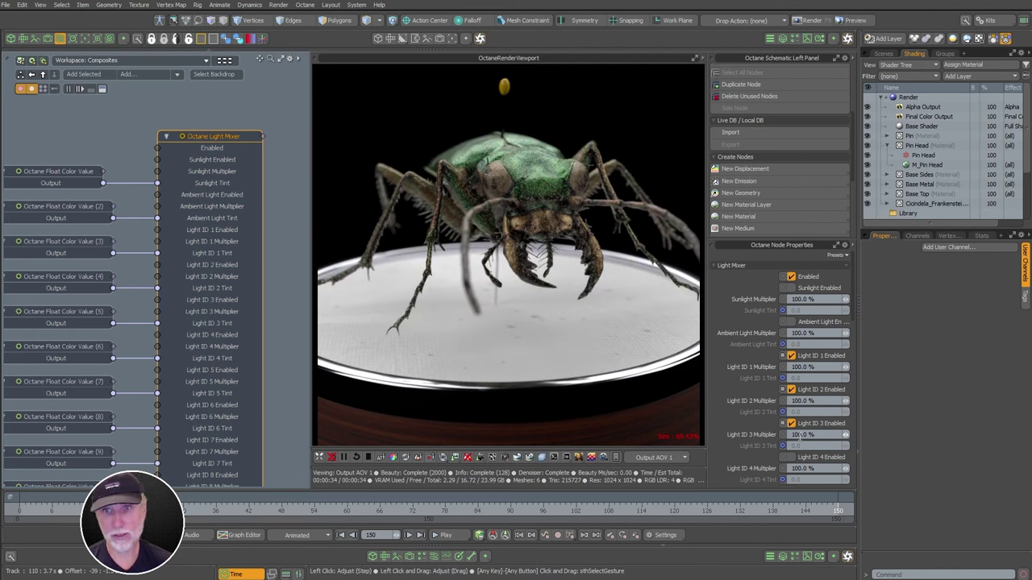
click(823, 323)
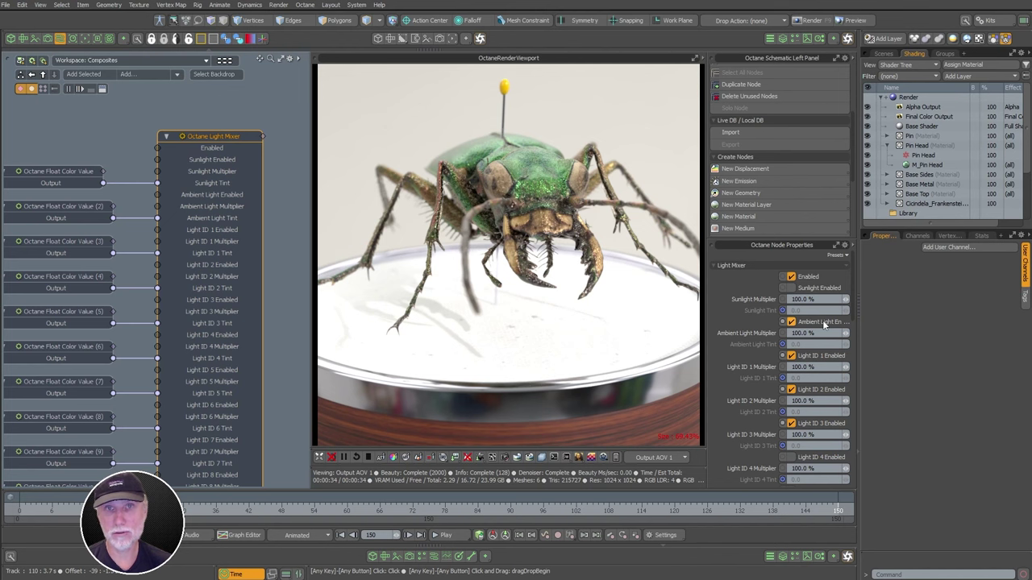
Compare the Beauty pass with the Output AOV 1 pass in the render viewport
click(654, 457)
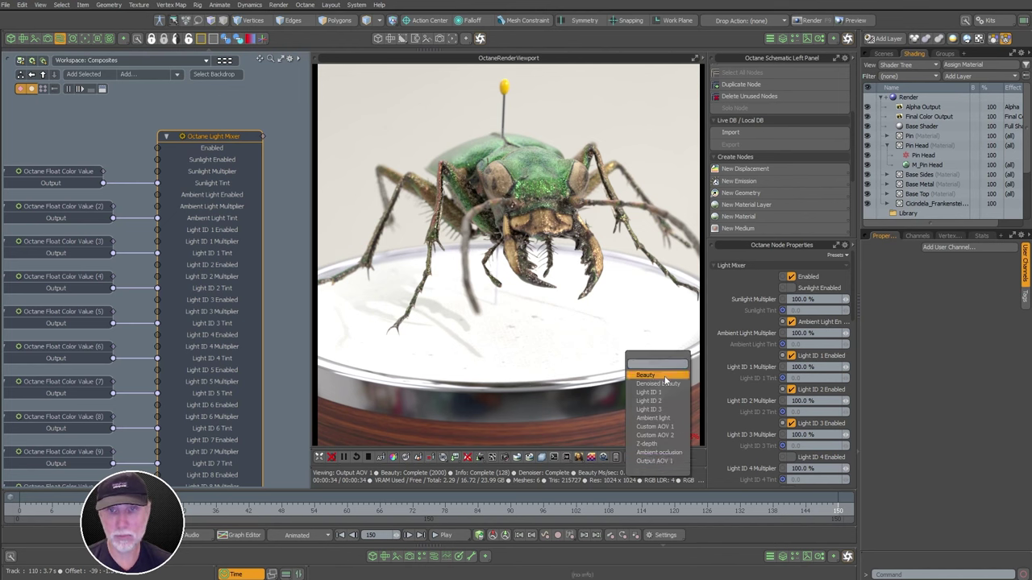
click(660, 376)
click(660, 459)
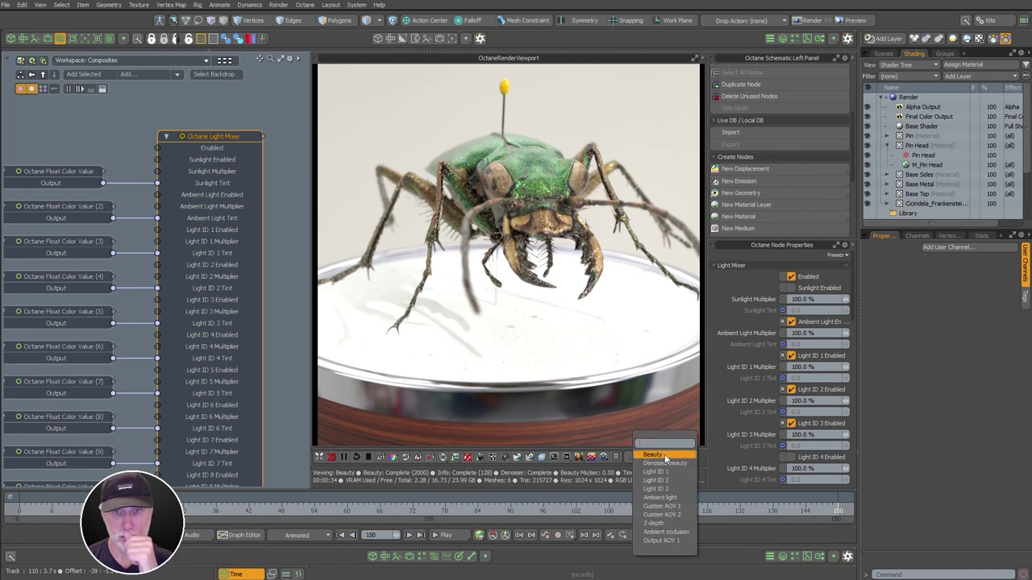
click(657, 539)
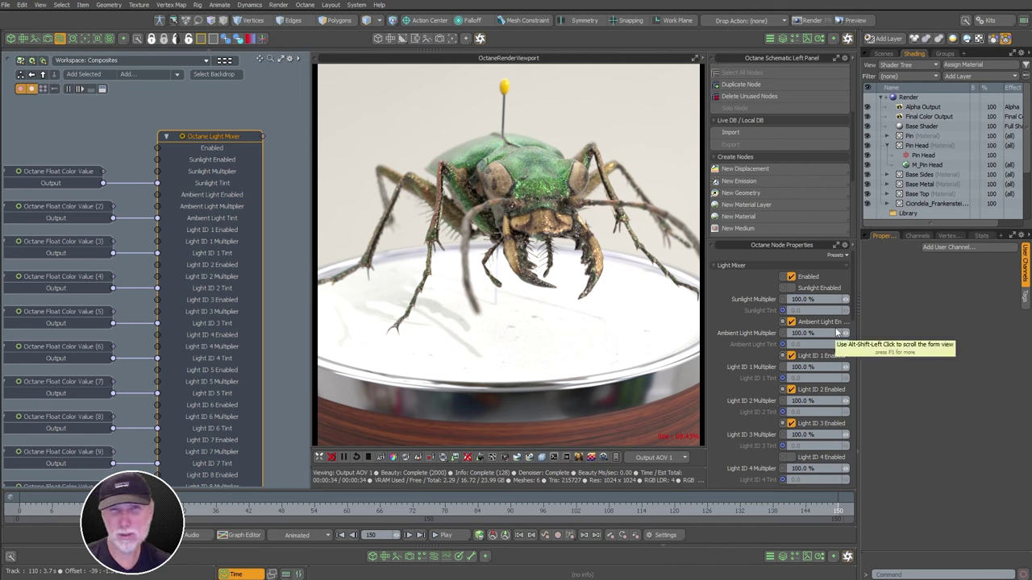
Set the Light Mixer's Ambient Light Multiplier to 15 %
drag(818, 333, 757, 335)
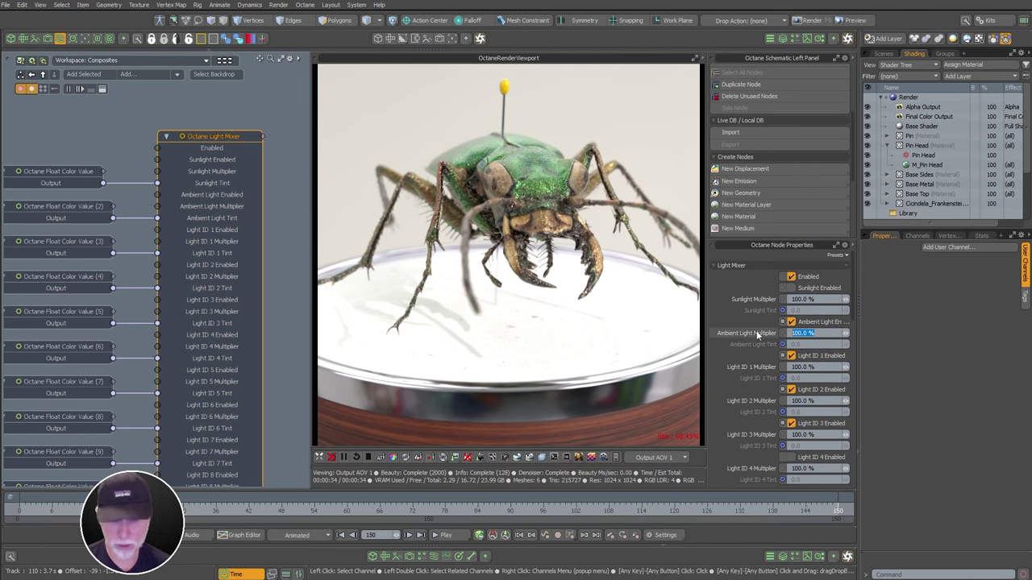
text(15)
key(Return)
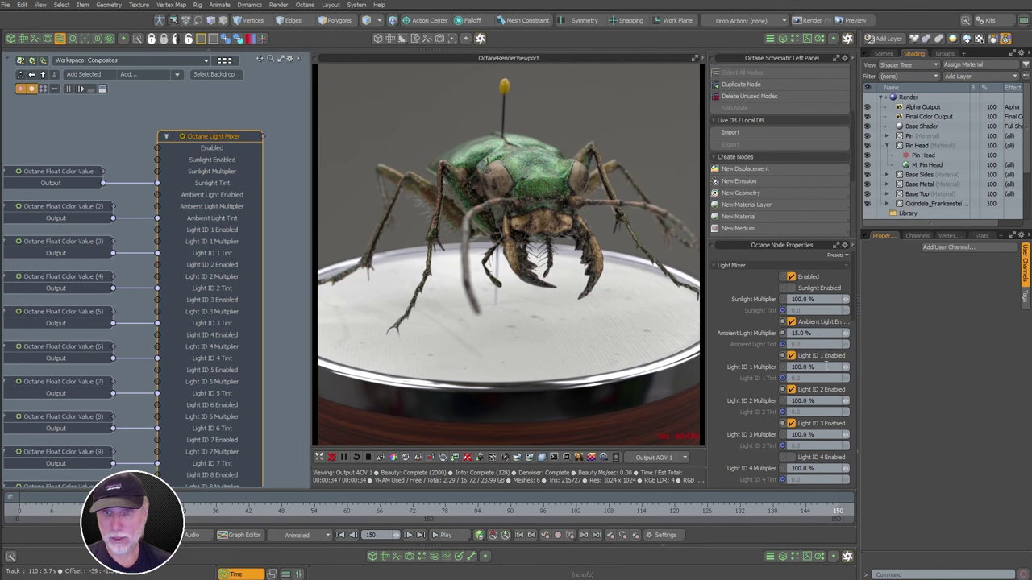
Raise the Light Mixer's Light ID 1 Multiplier to 200 %, and further to 400 %
click(802, 367)
text(200)
key(Return)
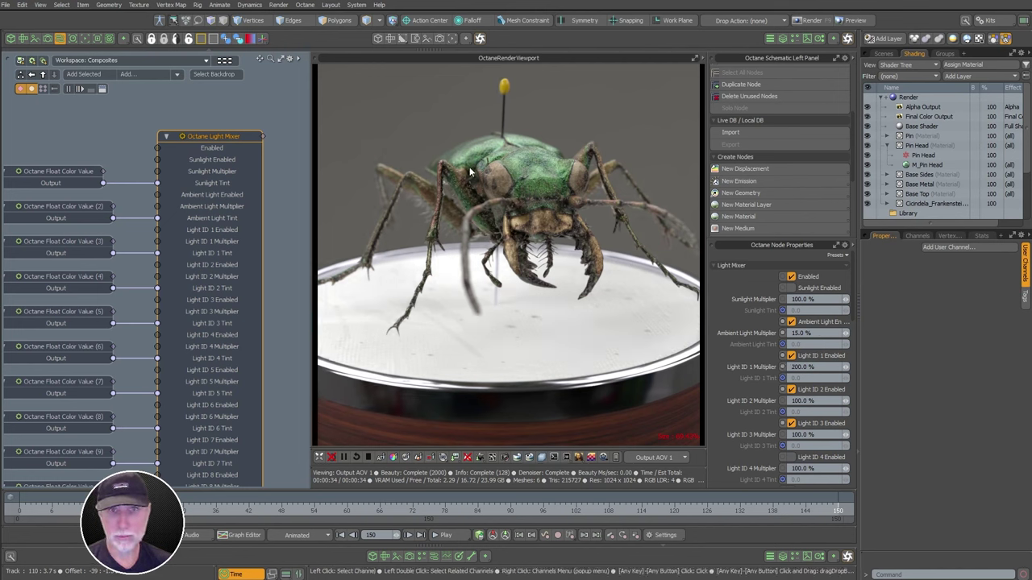
click(802, 366)
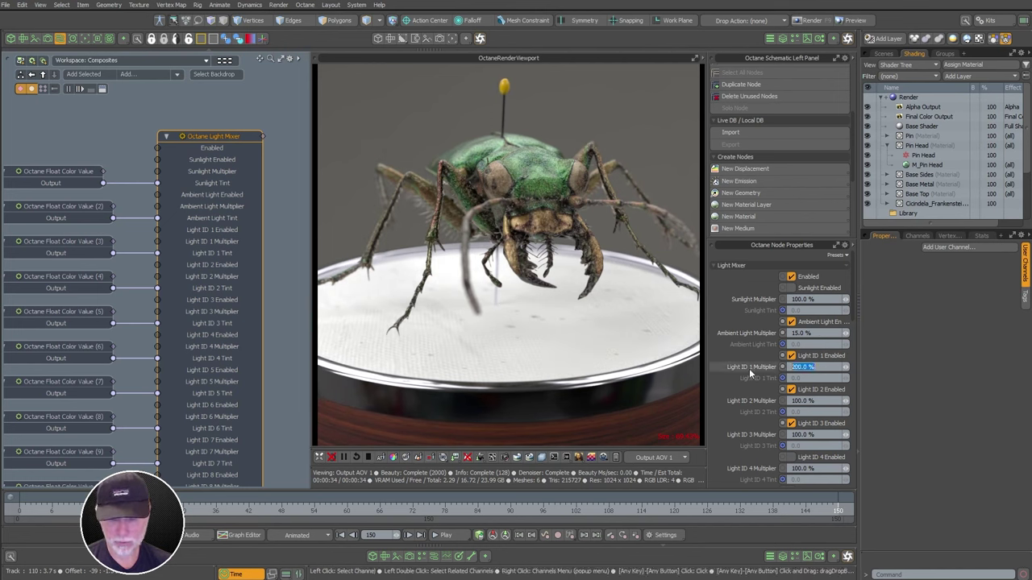
text(400)
key(Return)
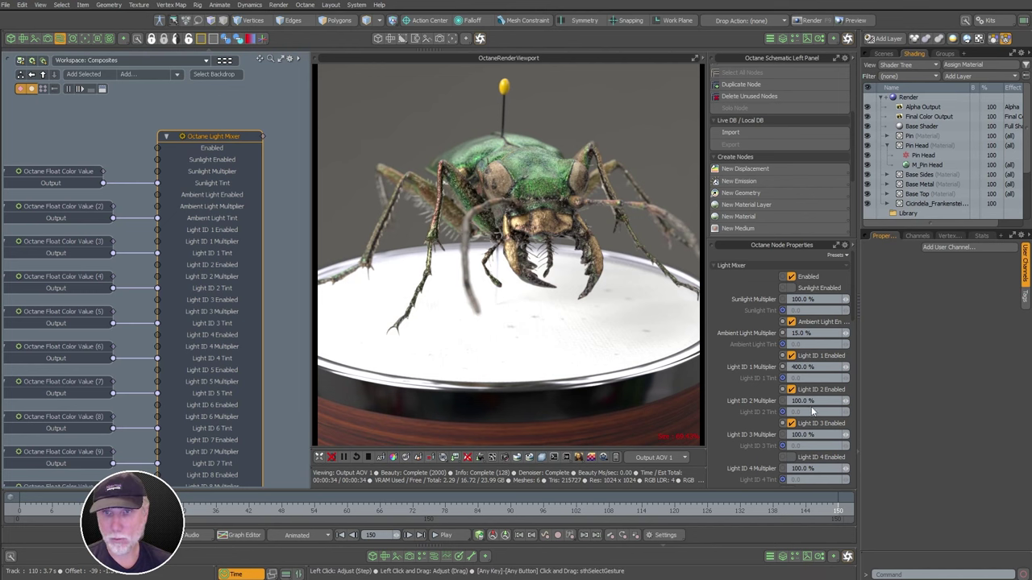
Set the Light Mixer's Light ID 3 Multiplier to 200 %
click(798, 434)
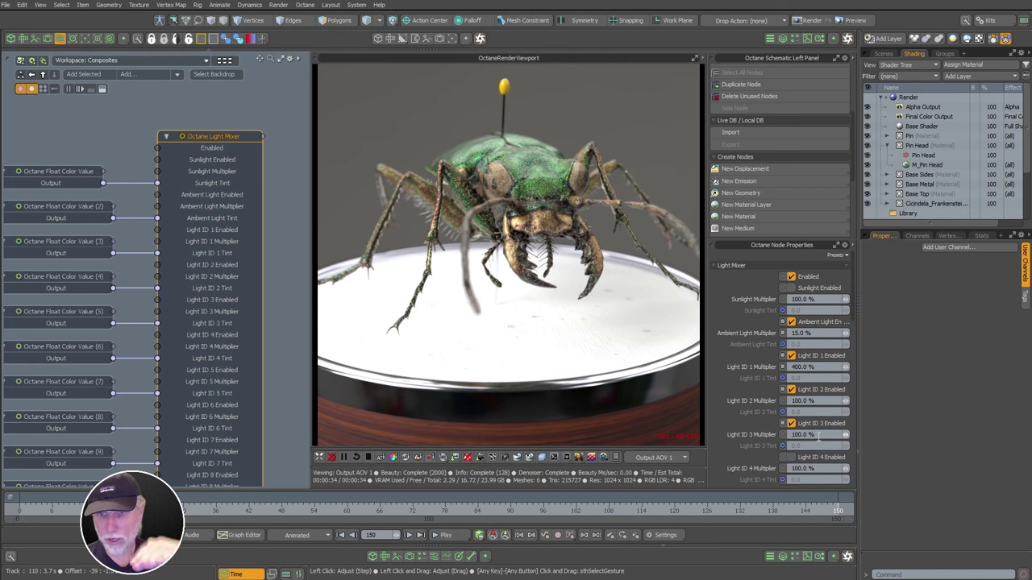
text(200)
key(Return)
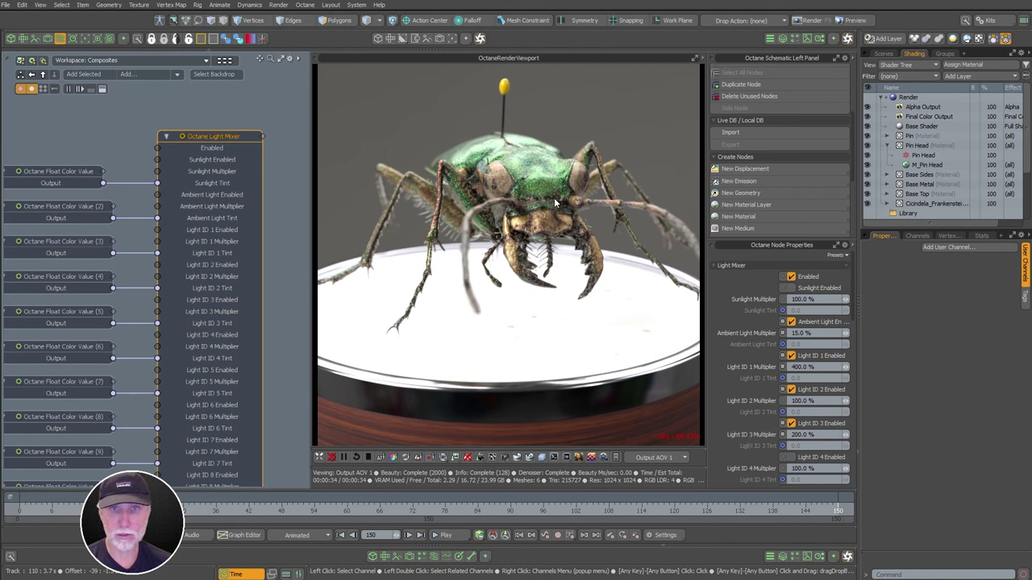
Set the Light Mixer's Light ID 3 Multiplier to 150 % and its Light ID 1 Multiplier to 200 %
click(803, 401)
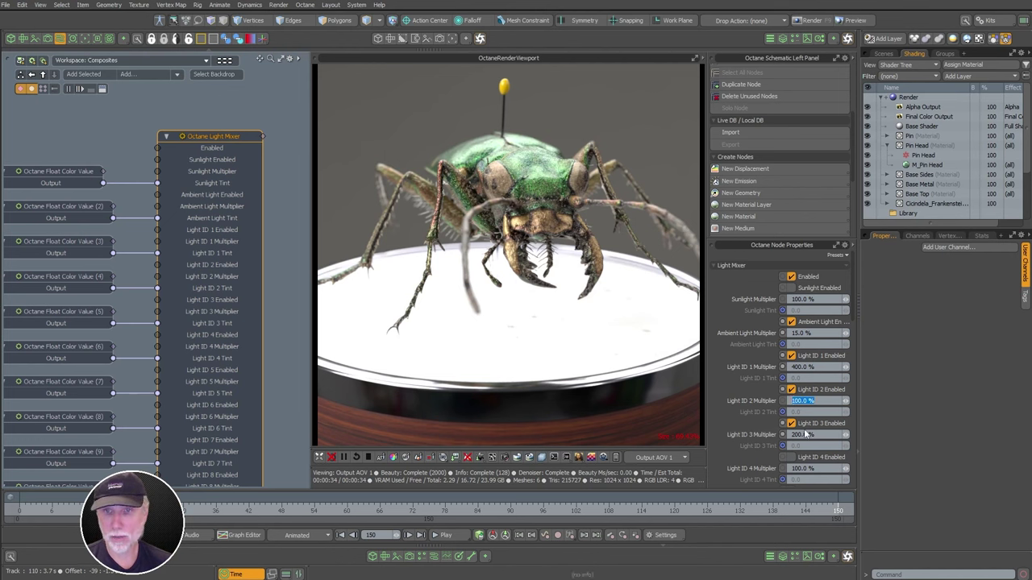
click(806, 435)
text(150)
key(Return)
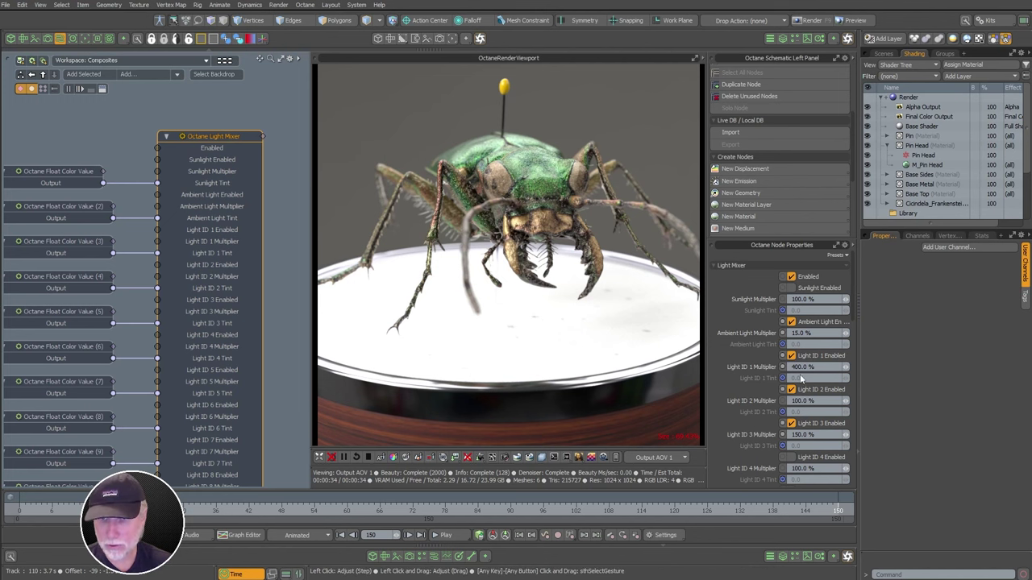
drag(817, 370, 738, 370)
text(200)
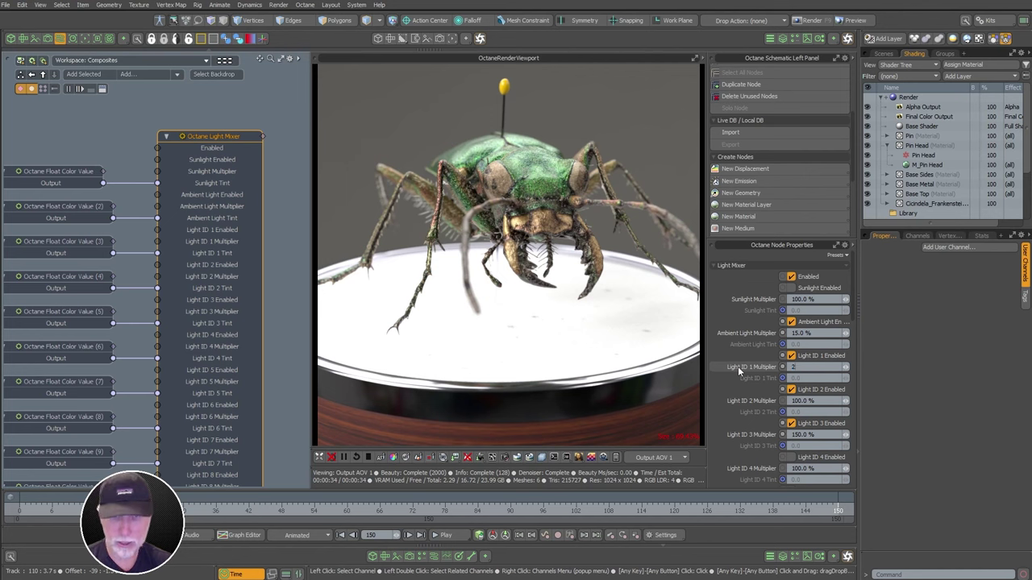
key(Return)
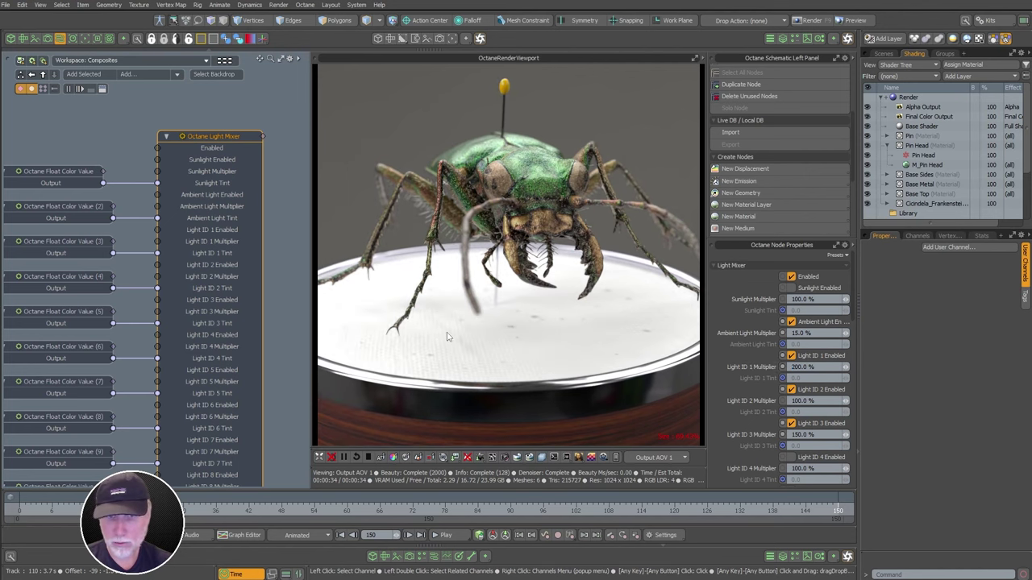
Check the beetle and base up close, and fine-tune the Light ID 1 Multiplier to 180 %
scroll(449, 337, up, 10)
scroll(449, 337, down, 8)
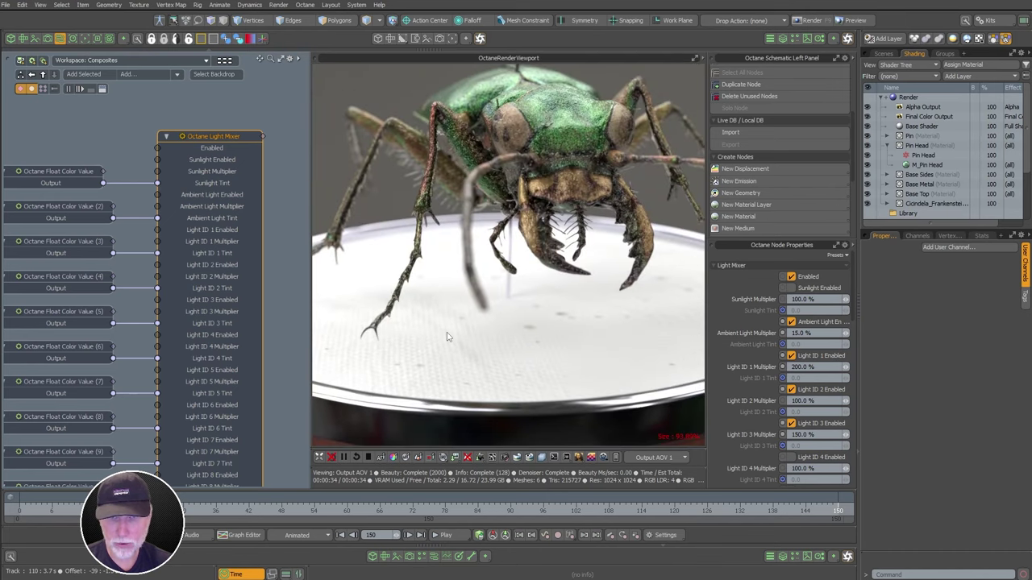
drag(575, 152, 594, 186)
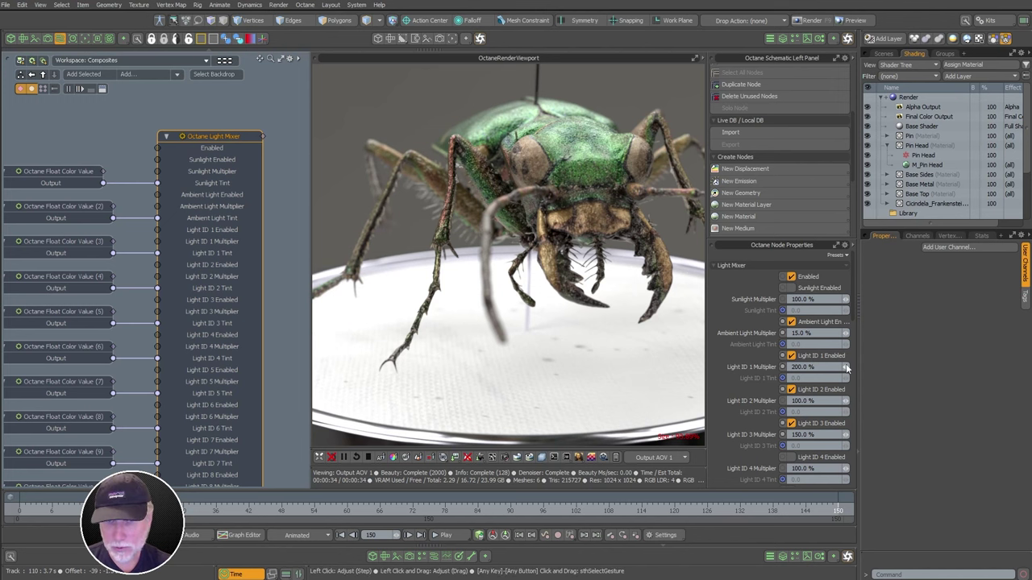
drag(845, 366, 728, 367)
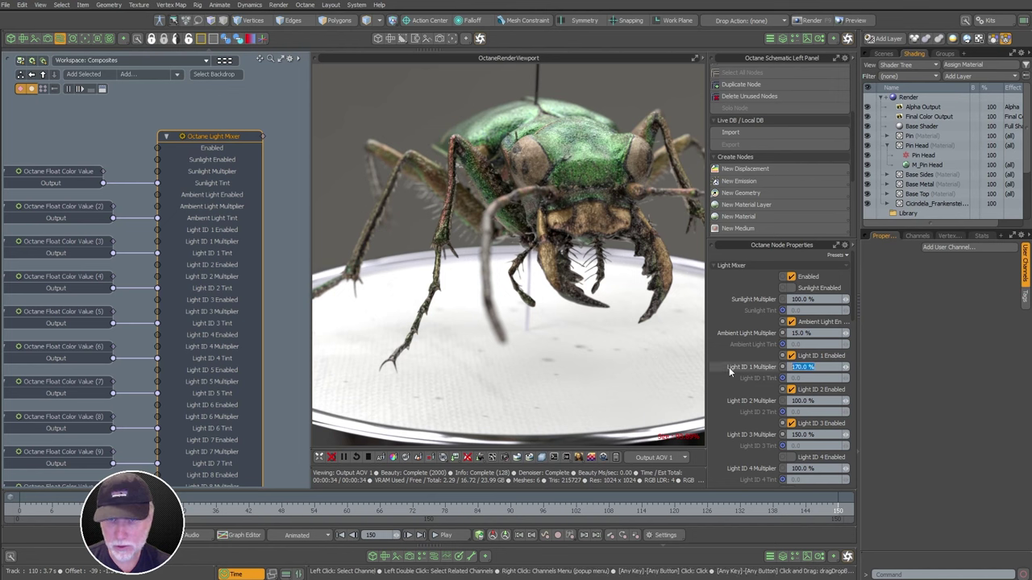
text(180)
key(Return)
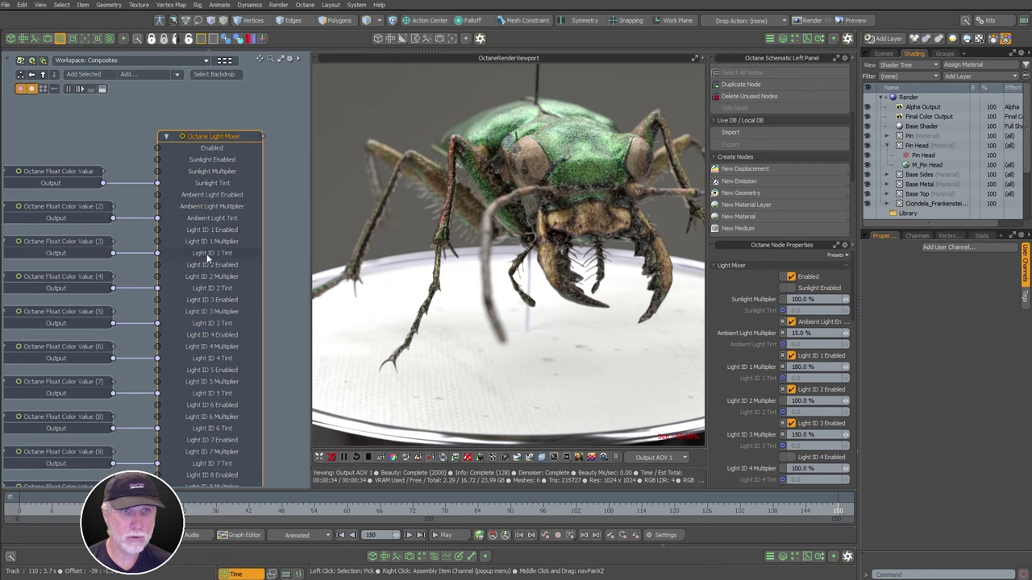
Tint Light ID 1 light blue through its Float Color Value node, with hue about 191° and saturation about 0.47
click(93, 245)
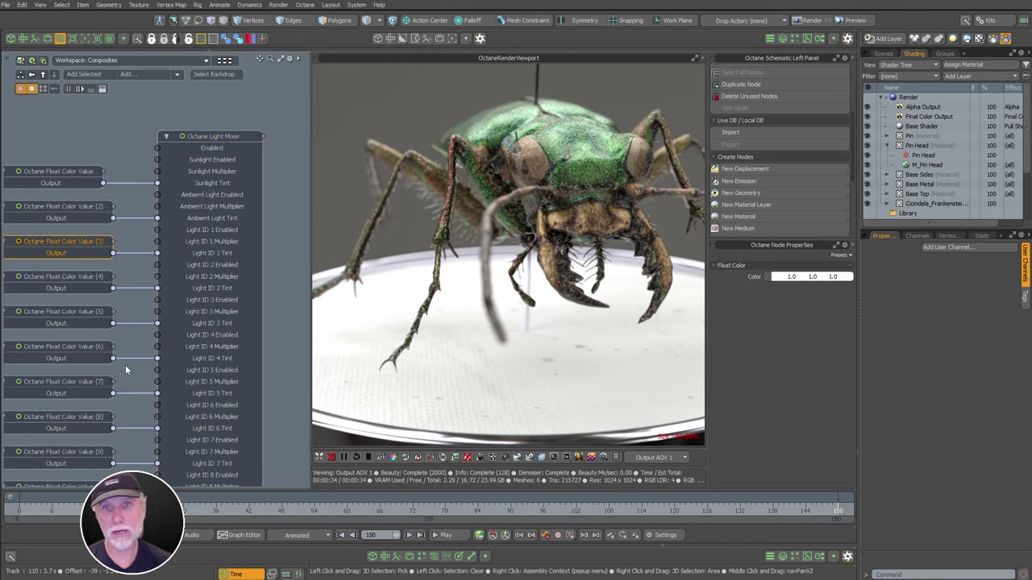
click(816, 278)
drag(617, 128, 926, 137)
drag(817, 224, 764, 236)
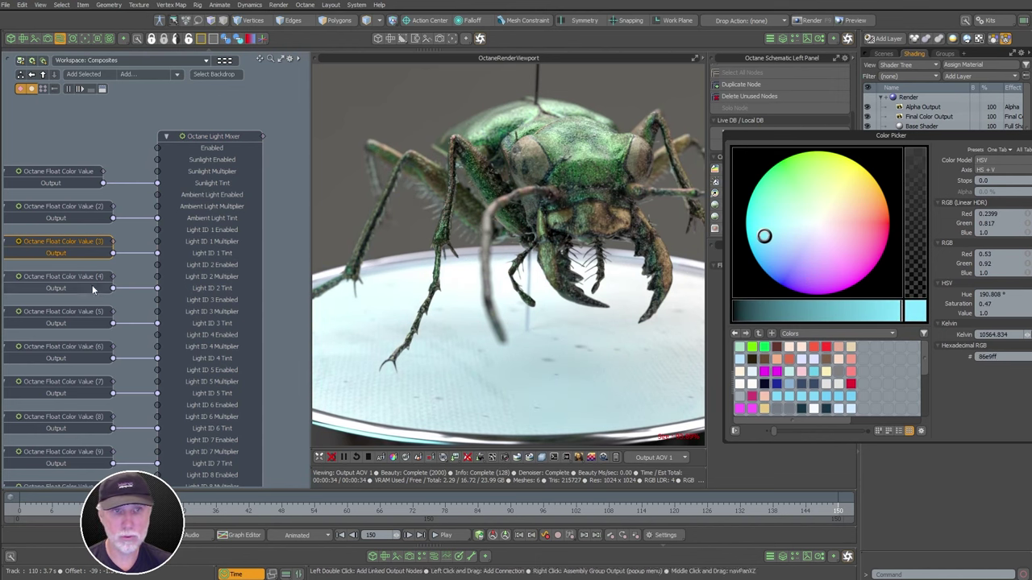
Tint Light ID 2 orange (hue about 40°, saturation 0.67) and Light ID 3 pale cream (hue about 36°, saturation 0.24)
click(66, 284)
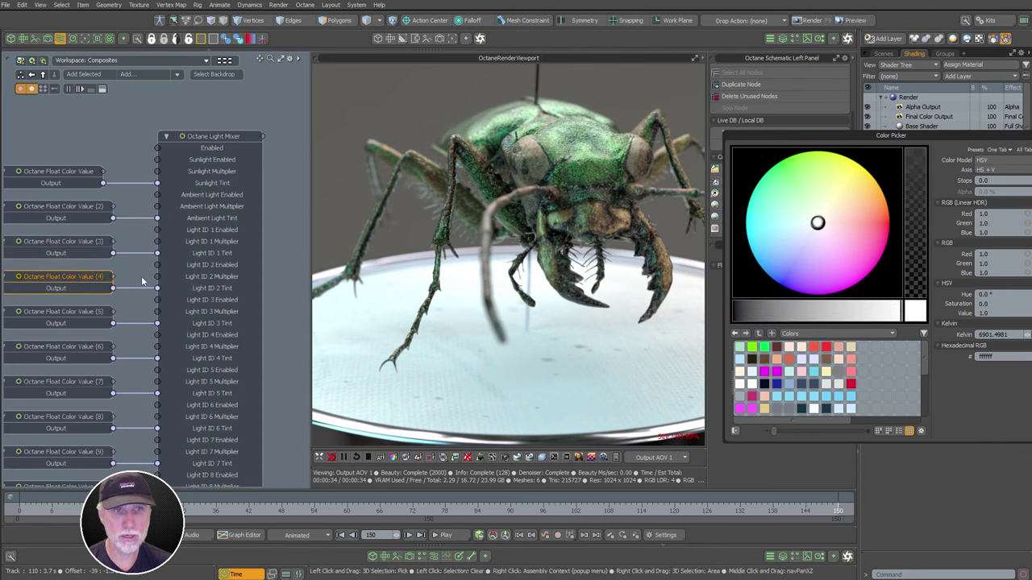
drag(830, 211, 873, 188)
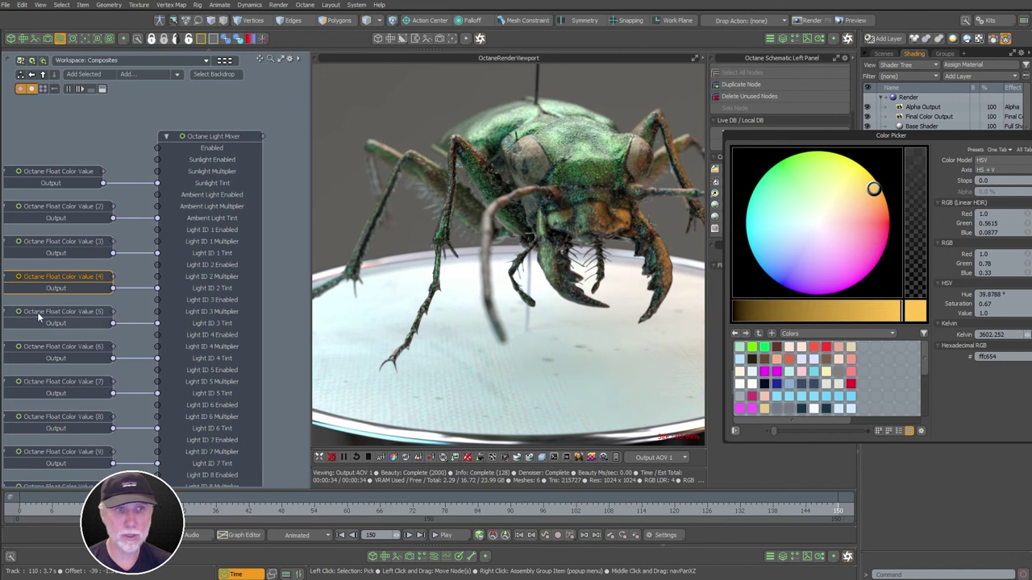
click(63, 311)
drag(818, 221, 845, 205)
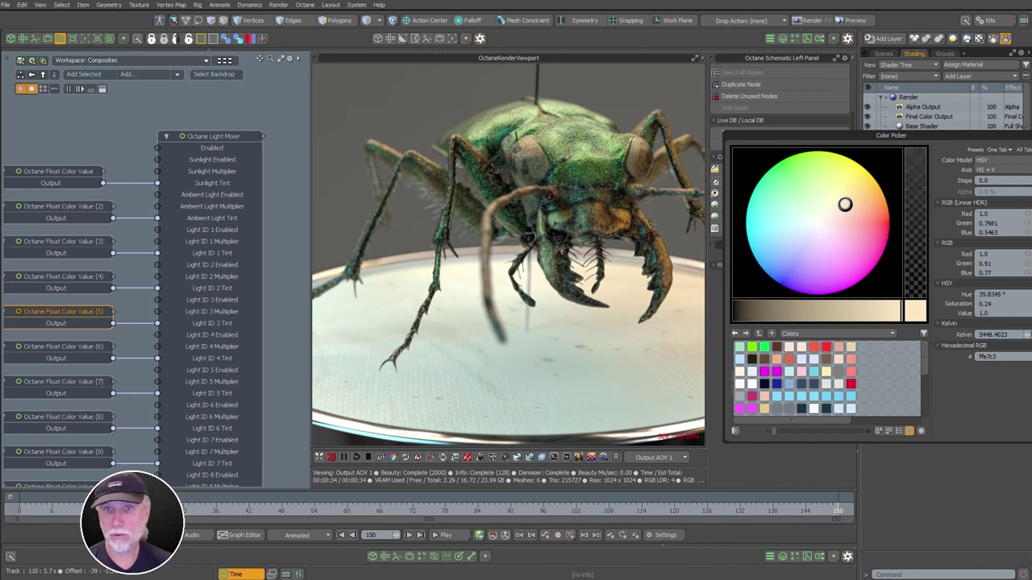
click(1031, 136)
drag(604, 240, 591, 280)
Select the Layer 2 input of the Octane Output AOV node and open the list of new output AOV nodes
ctrl+alt+drag(258, 259, 216, 264)
alt+shift+drag(262, 274, 220, 106)
ctrl+alt+drag(268, 143, 232, 158)
alt+shift+drag(232, 158, 197, 295)
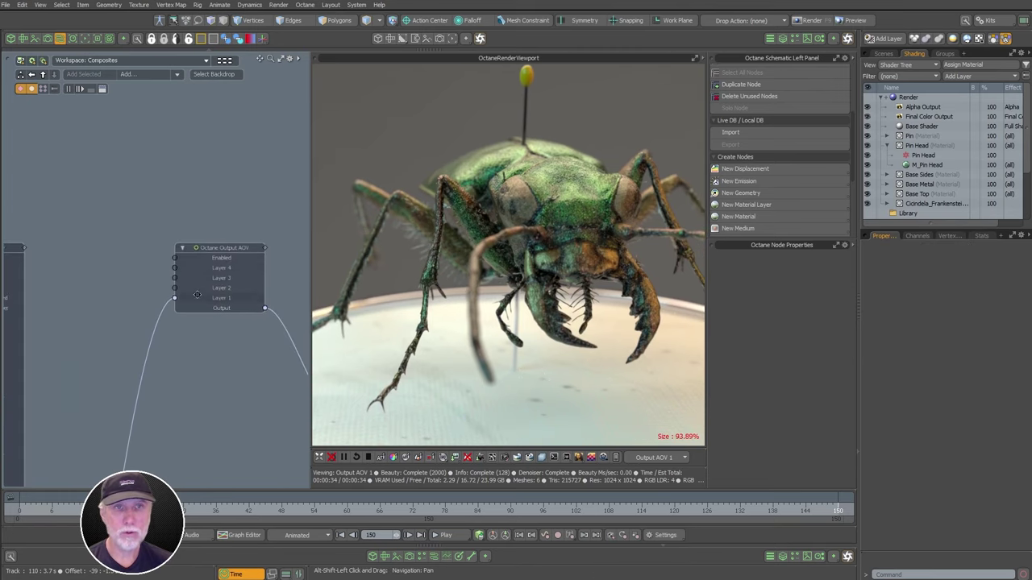
drag(226, 245, 262, 187)
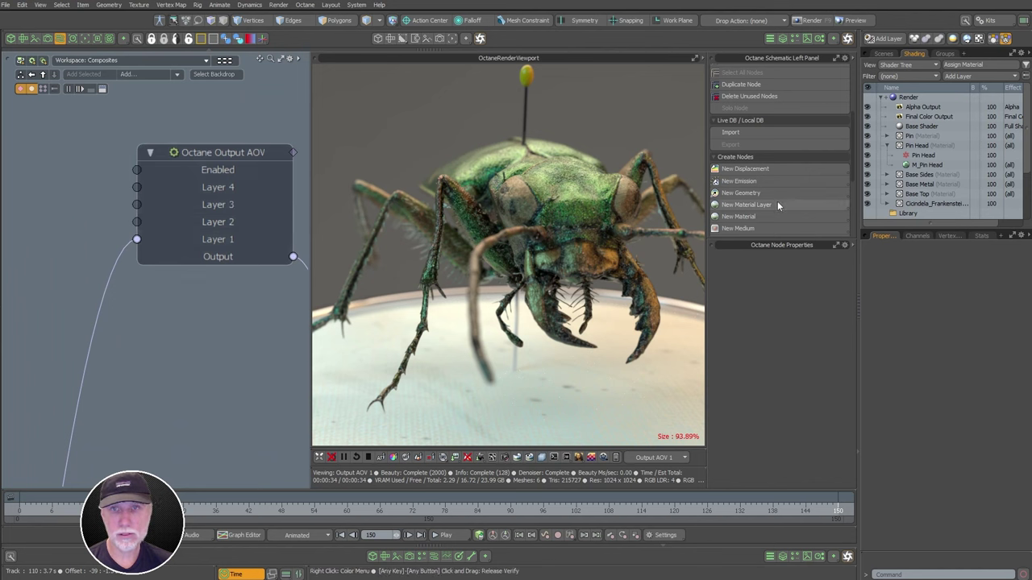
click(201, 220)
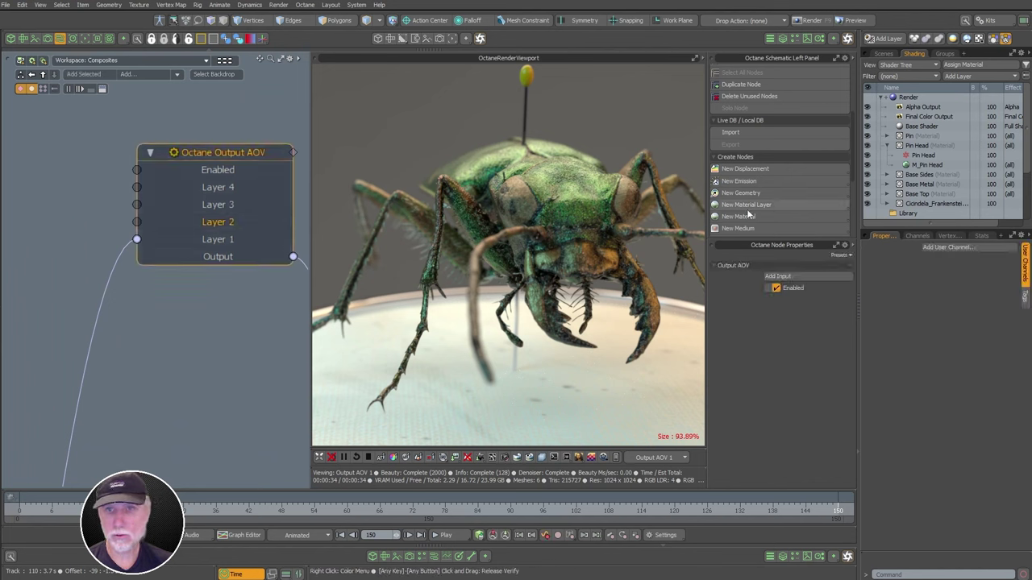
drag(749, 240, 747, 292)
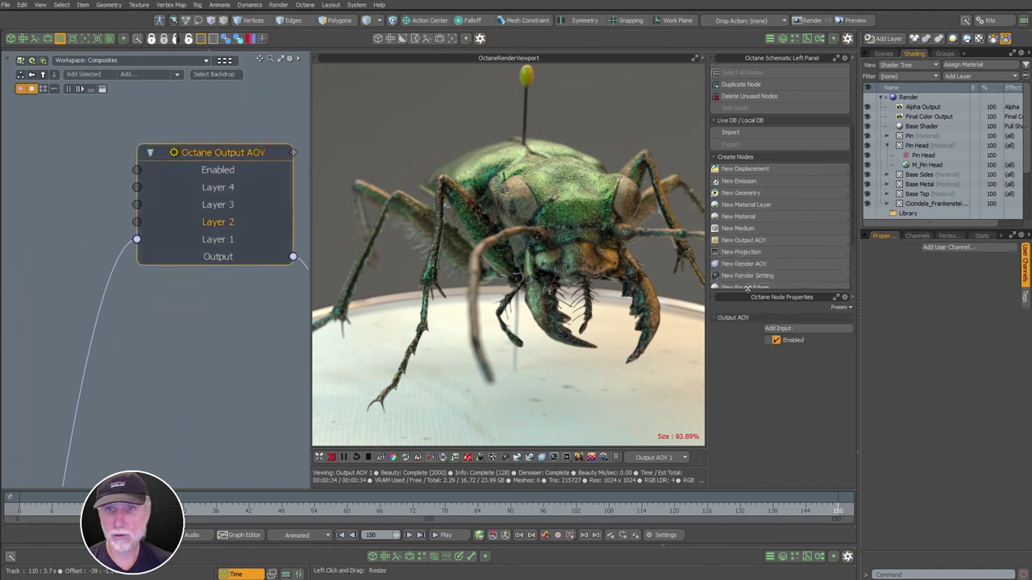
click(750, 240)
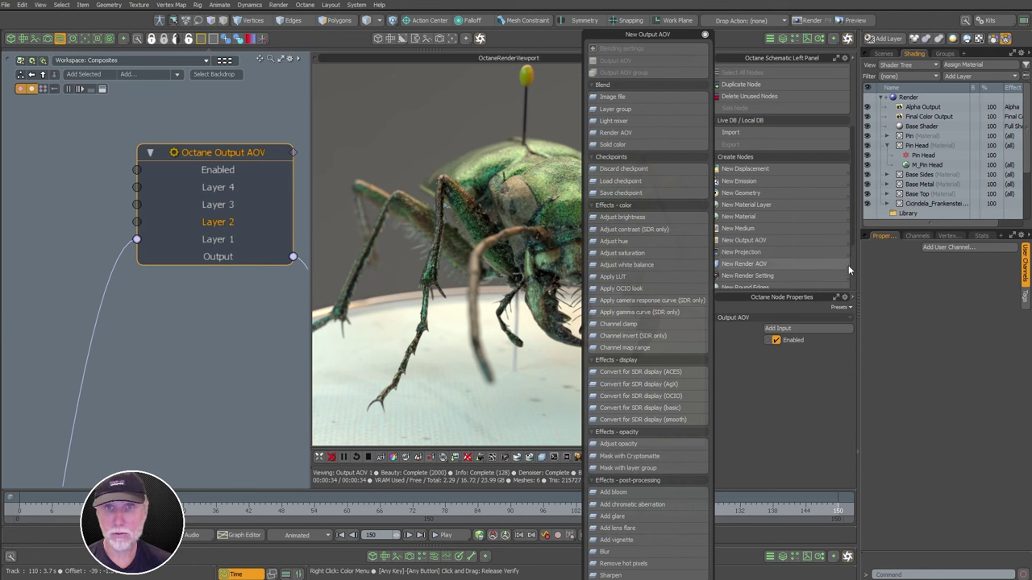
Add a Layer group node to the Layer 2 input of the Octane Output AOV
click(621, 108)
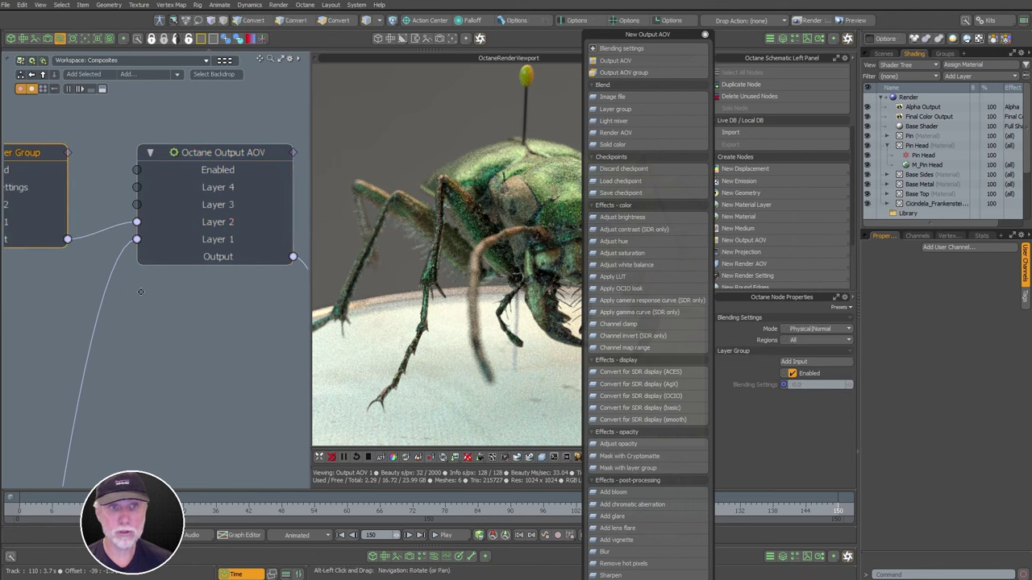
alt+drag(140, 290, 279, 287)
scroll(279, 287, down, 1)
scroll(162, 189, down, 3)
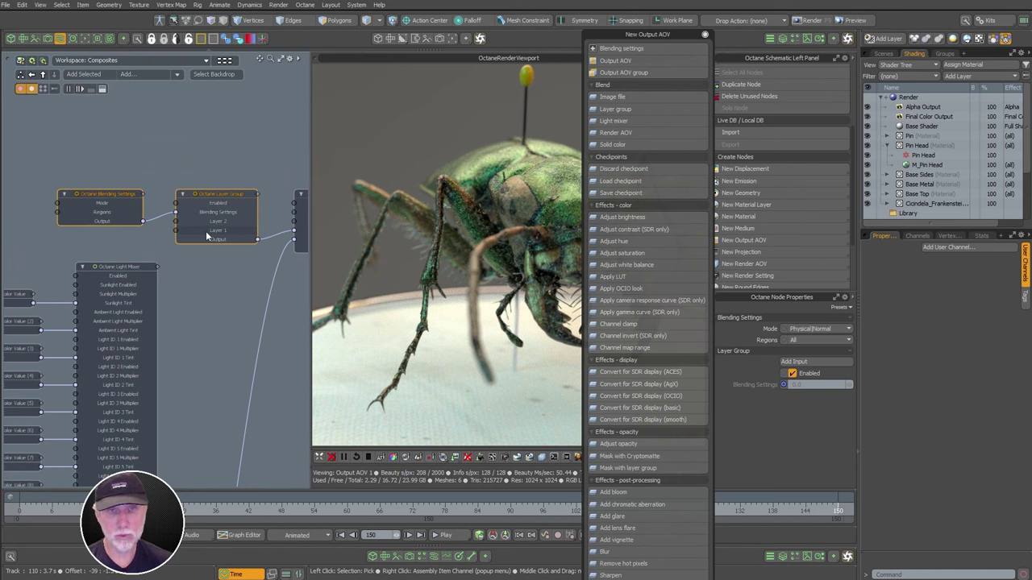
mouse_move(206, 231)
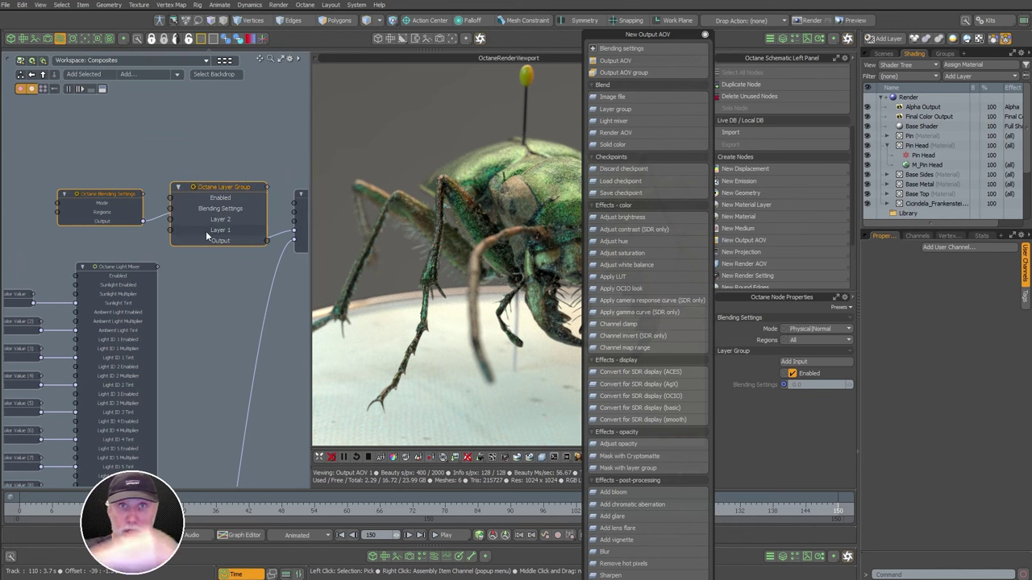
alt+drag(210, 155, 156, 161)
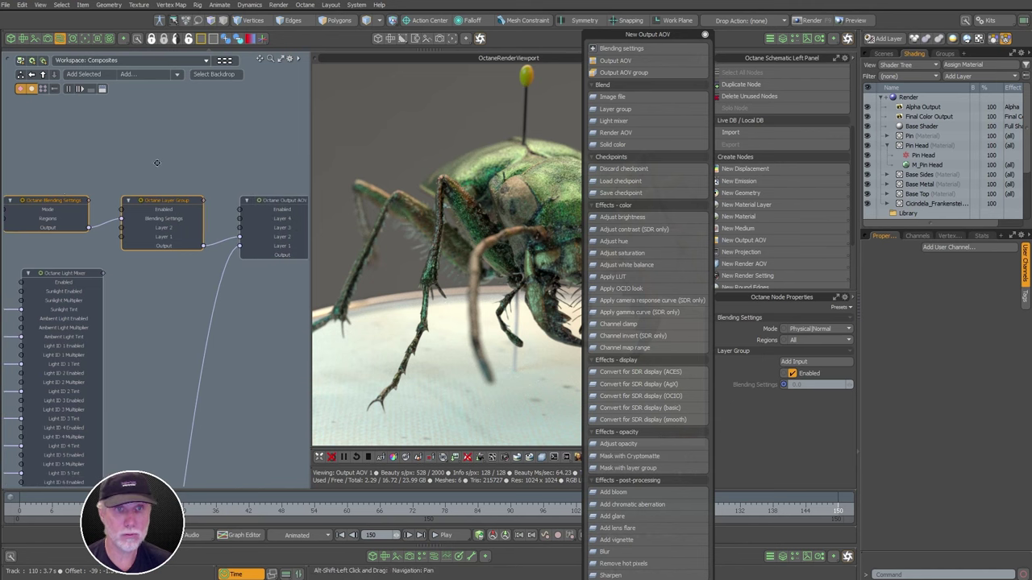
Delete the Octane Layer Group node and its Octane Blending Settings node
drag(26, 162, 187, 238)
key(Delete)
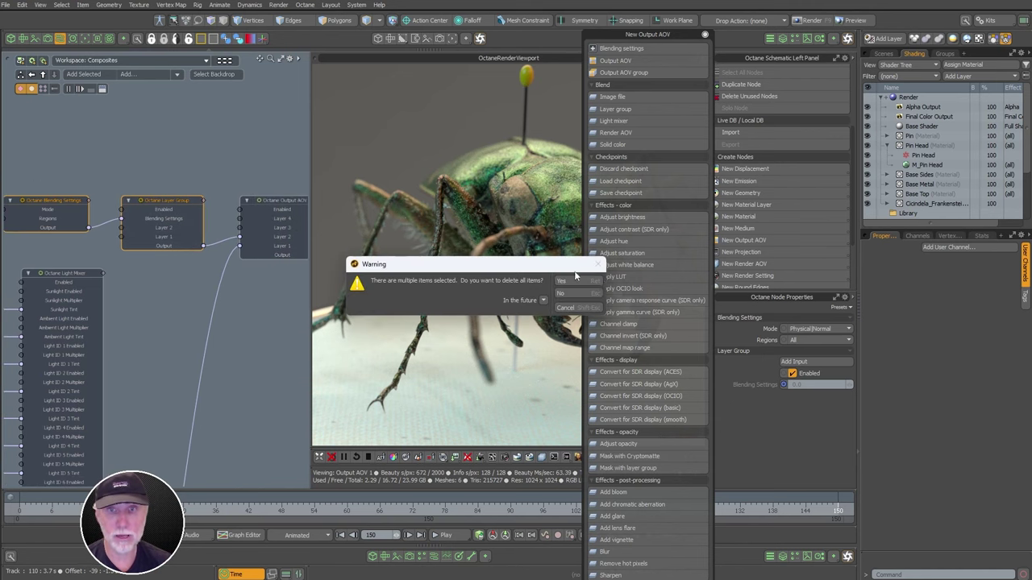
click(571, 296)
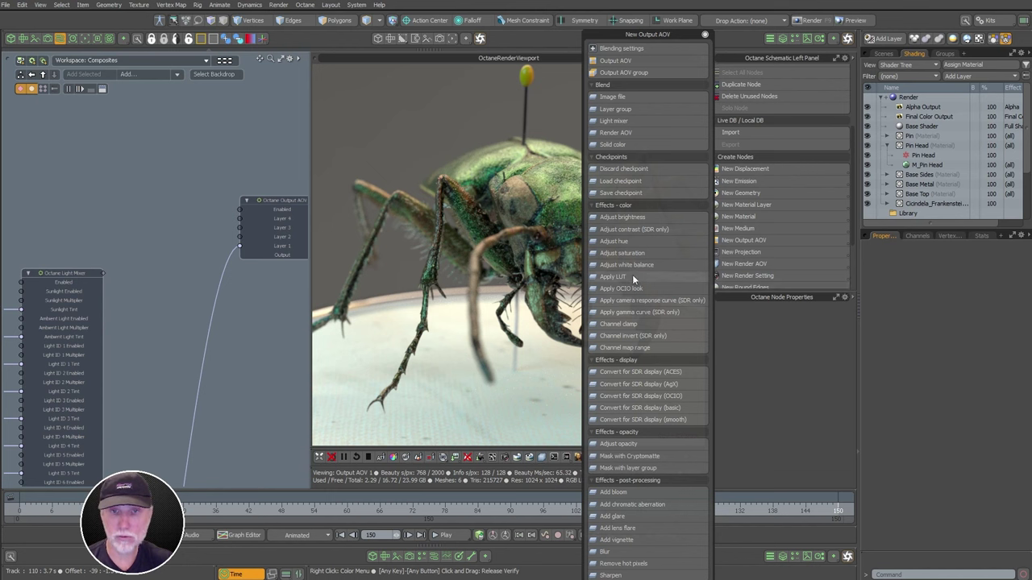
Add an Adjust saturation node, place it above the Light Mixer, and connect its output to Layer 2 of the Output AOV
click(623, 254)
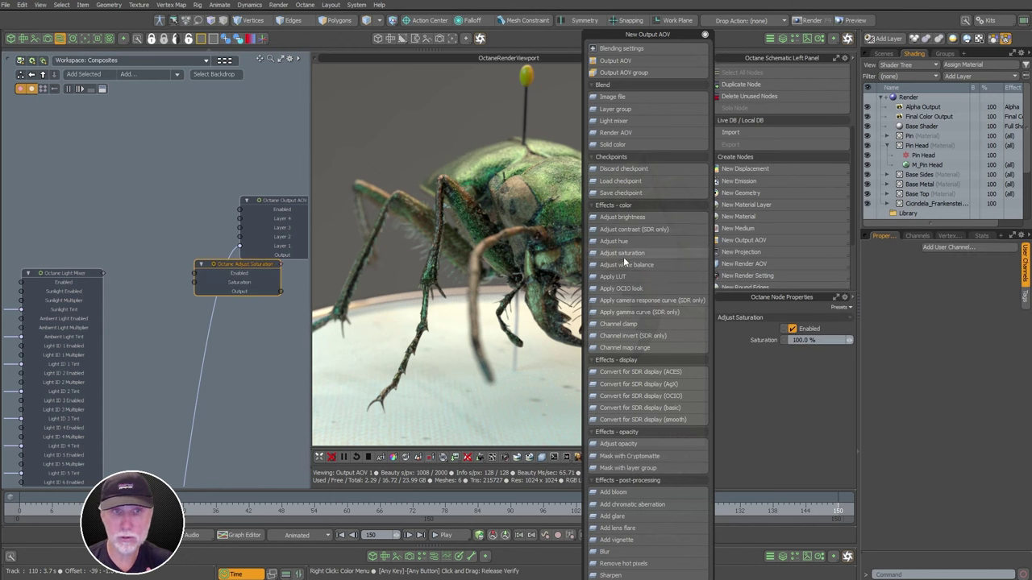
drag(252, 263, 122, 210)
drag(239, 237, 145, 237)
scroll(268, 236, up, 2)
alt+shift+drag(277, 234, 268, 234)
scroll(267, 235, down, 3)
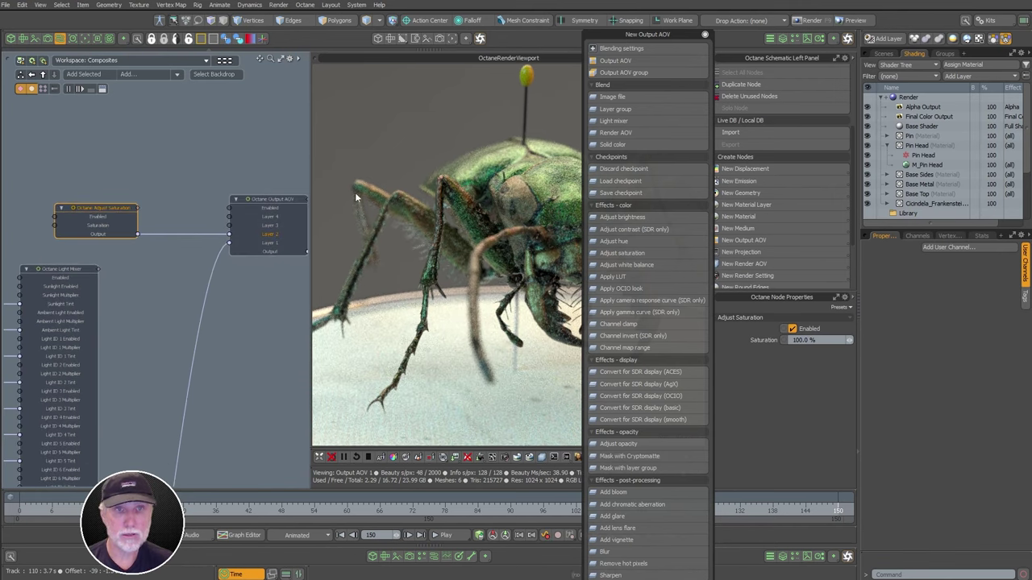
Move the list of output AOV nodes clear of the render and set the Adjust Saturation node's Saturation to 0 %
drag(616, 88, 929, 107)
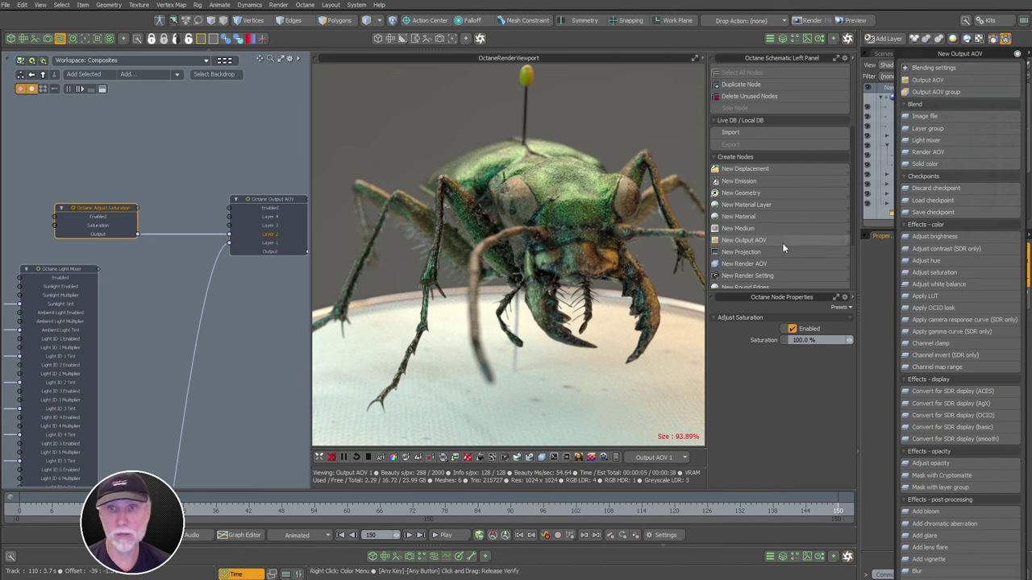
click(735, 345)
key(KP_0)
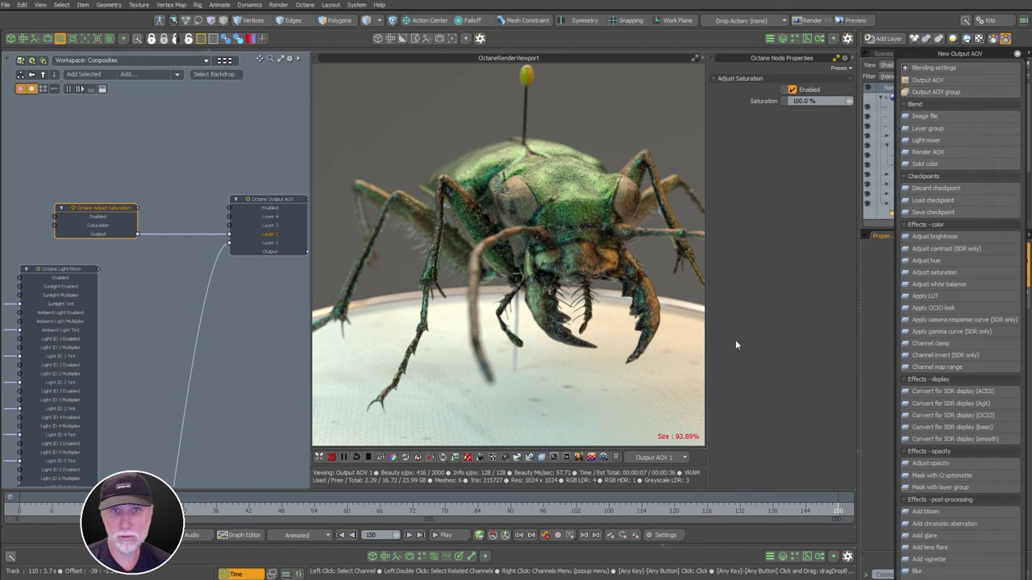
key(KP_0)
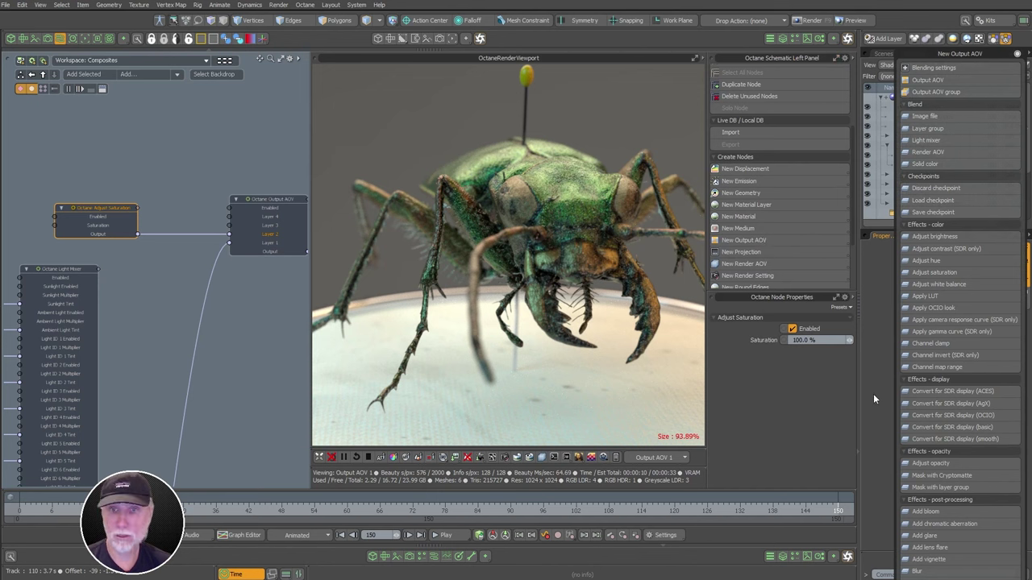
drag(823, 339, 735, 337)
text(0)
key(Return)
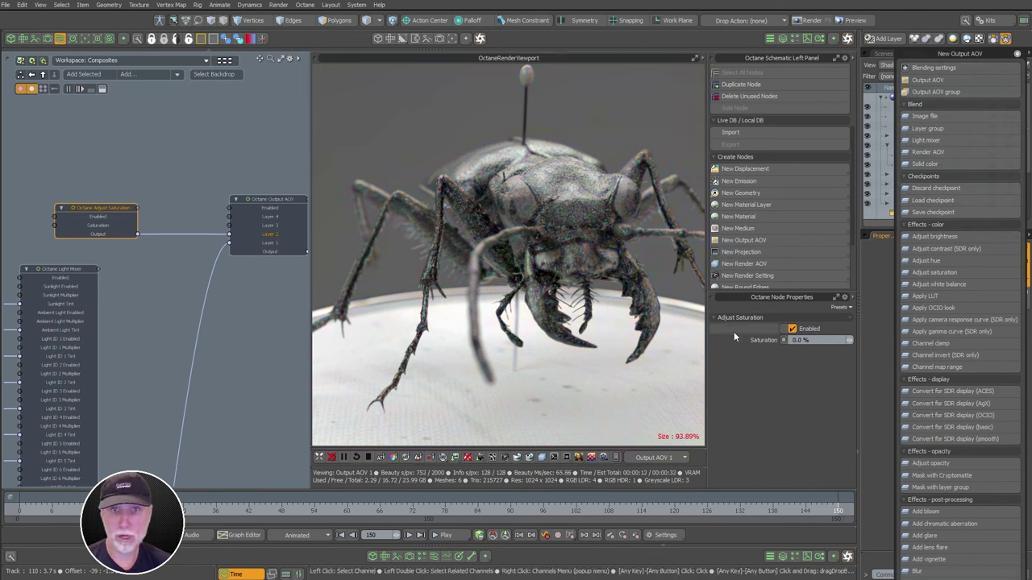
Add an Adjust contrast (SDR only) node to the Output AOV's Layer 3 input and place it above the Adjust Saturation node
click(276, 232)
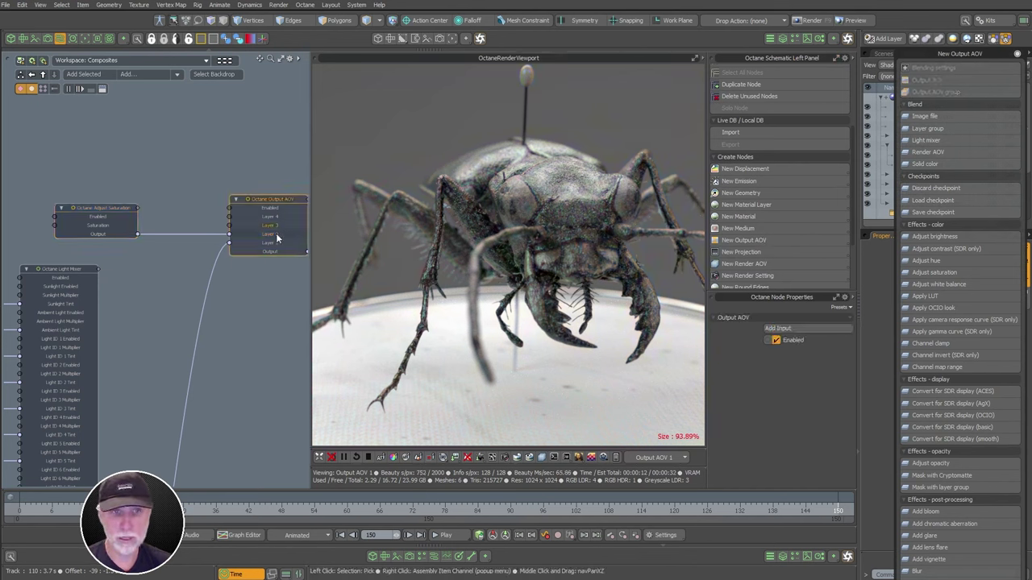
ctrl+alt+drag(266, 225, 241, 230)
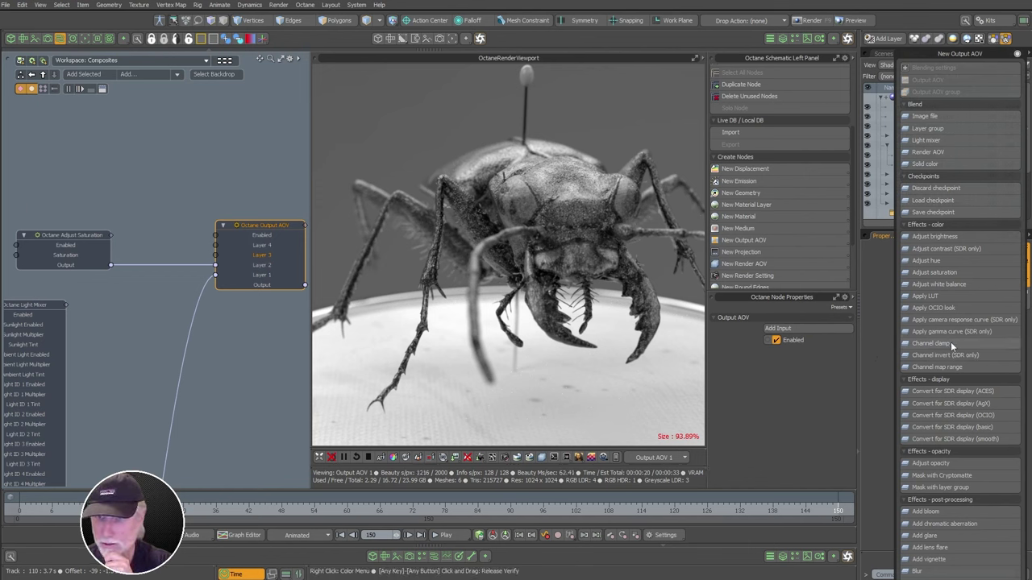
click(946, 248)
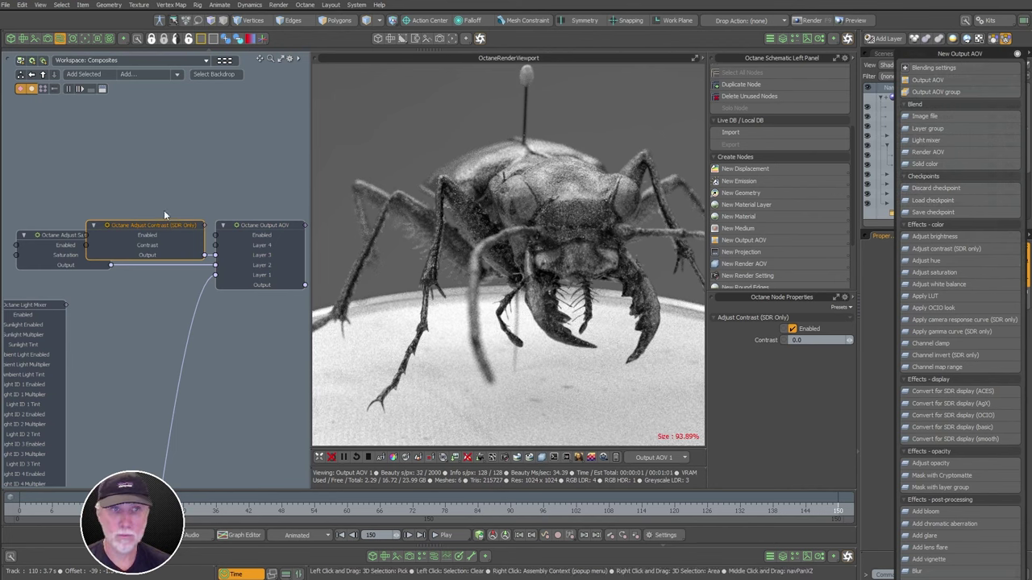
drag(164, 219, 97, 191)
Set the Adjust Contrast node's Contrast to 6
drag(807, 340, 757, 339)
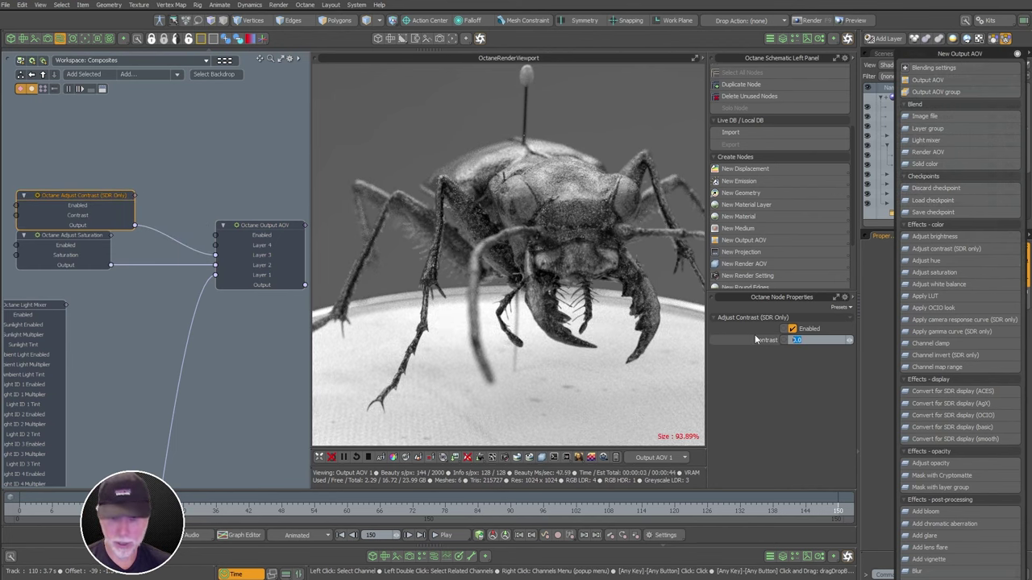
text(6)
key(Return)
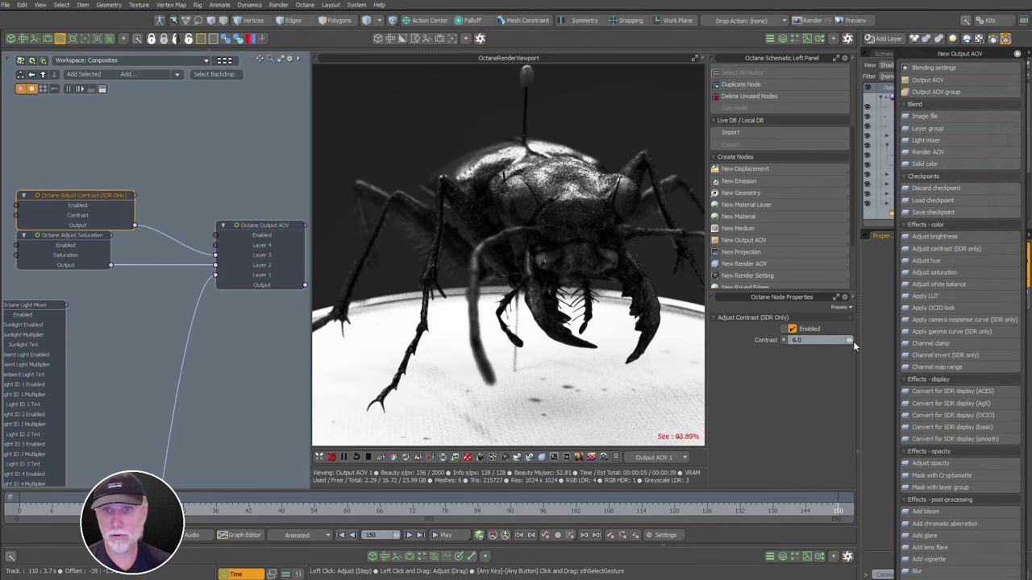
Lower the contrast of the Adjust Contrast (SDR Only) node to 0.823
click(849, 340)
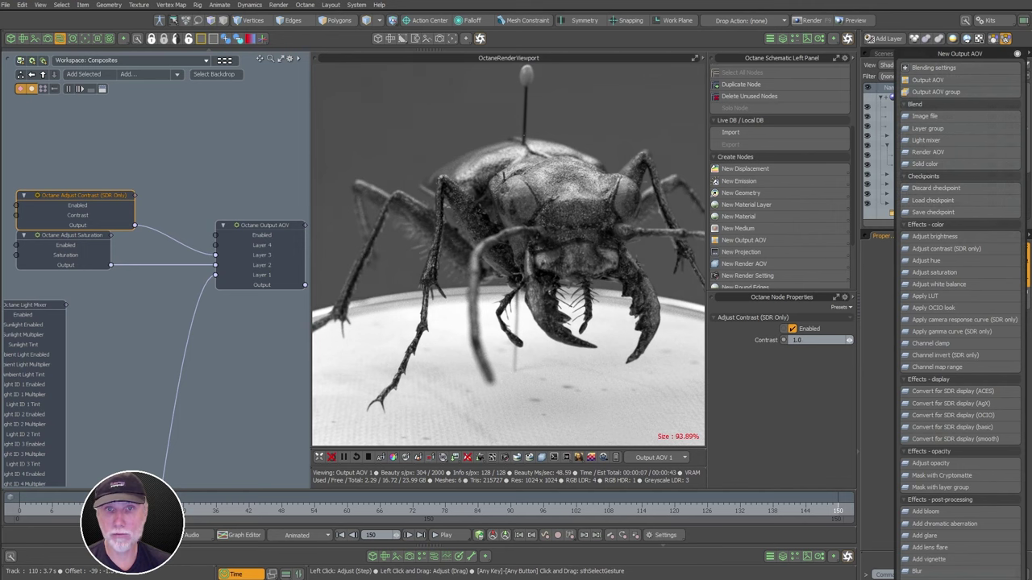
drag(849, 340, 847, 340)
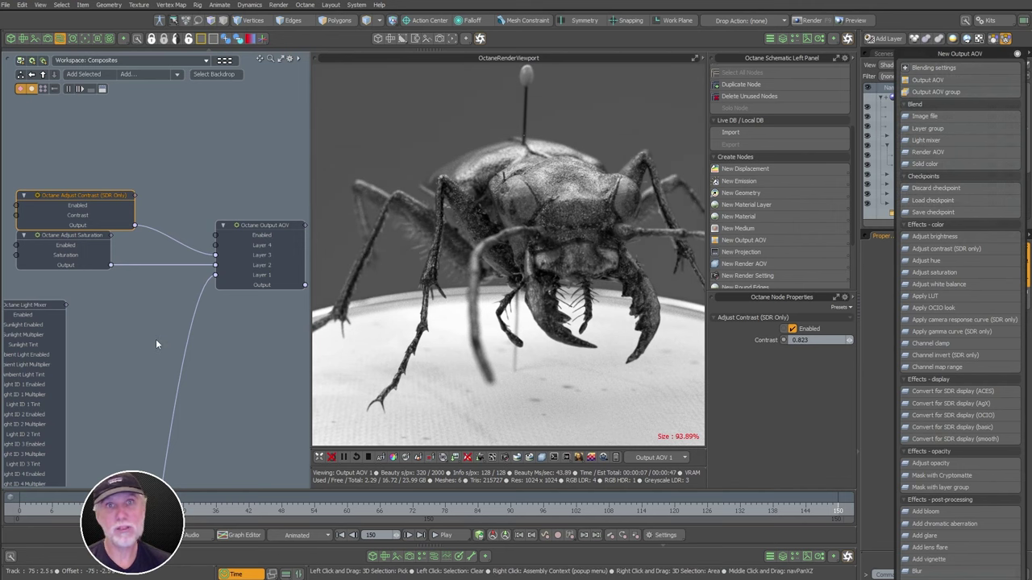
Disconnect and delete both the Adjust Contrast (SDR Only) and Adjust Saturation nodes
drag(202, 253, 158, 263)
drag(153, 152, 48, 260)
key(Delete)
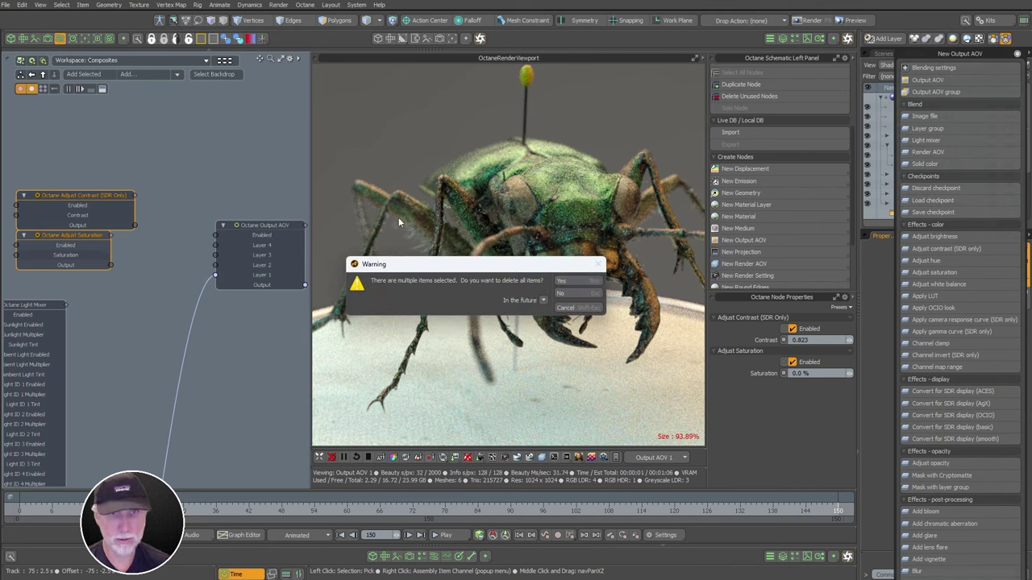
click(588, 281)
Add an Adjust Saturation node feeding Layer 2 of the Output AOV and place it beside that node
click(260, 272)
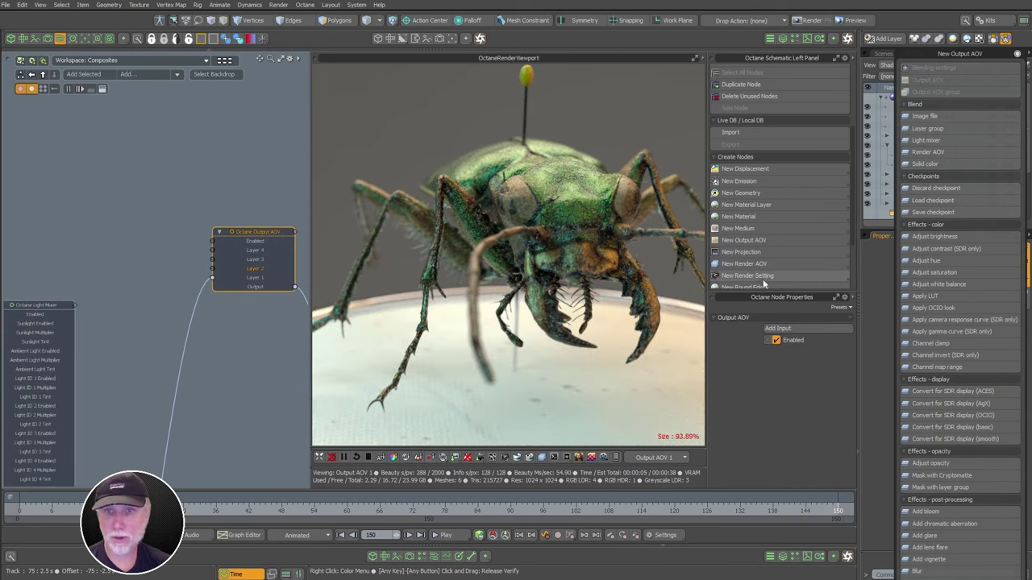
drag(947, 270, 112, 244)
Try saturation values of 150% and 200% on the Adjust Saturation node
click(788, 341)
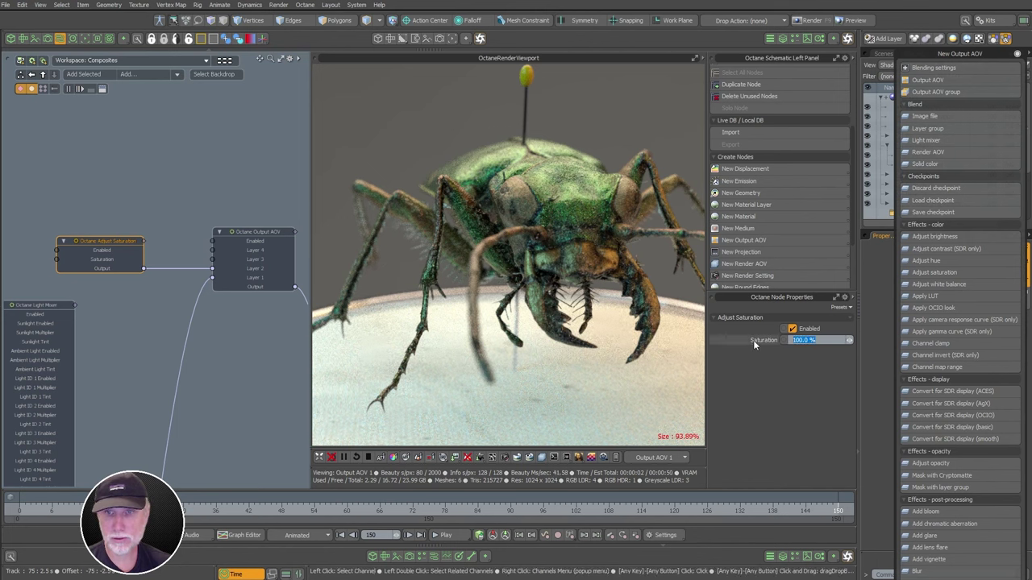
text(150)
key(Return)
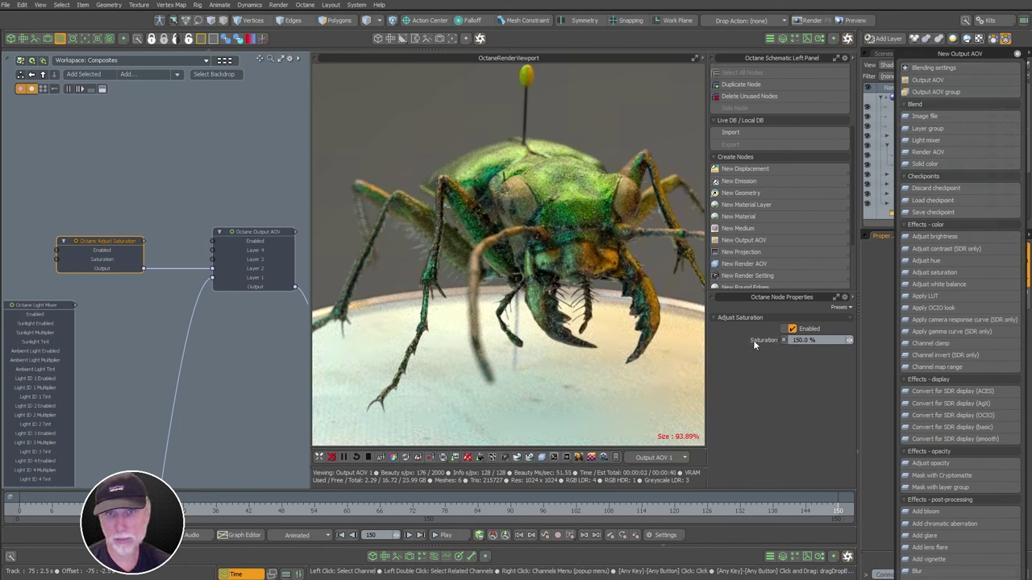
click(819, 343)
text(200)
key(Return)
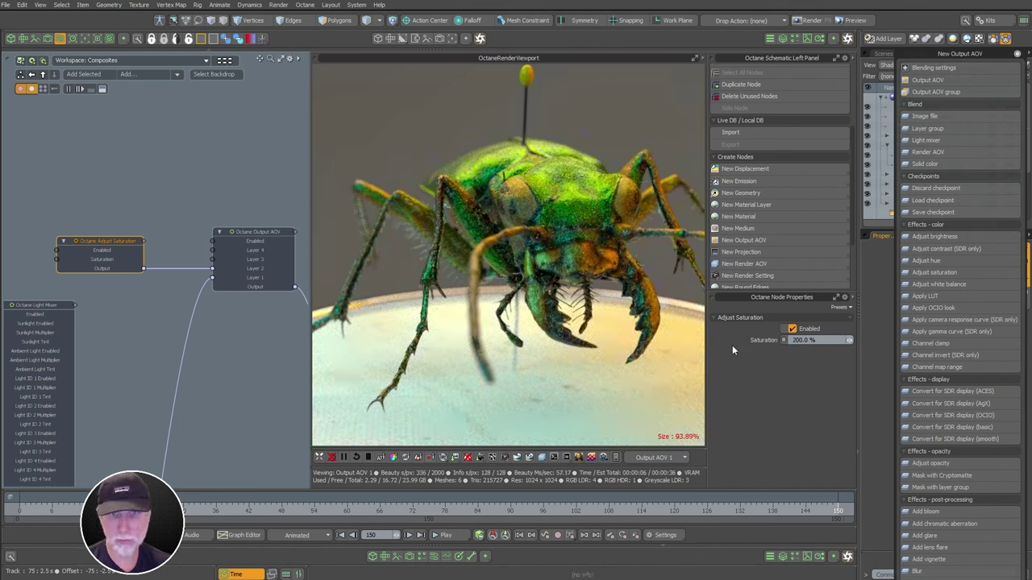
Set the Adjust Saturation node's saturation to 133%
drag(818, 341, 731, 344)
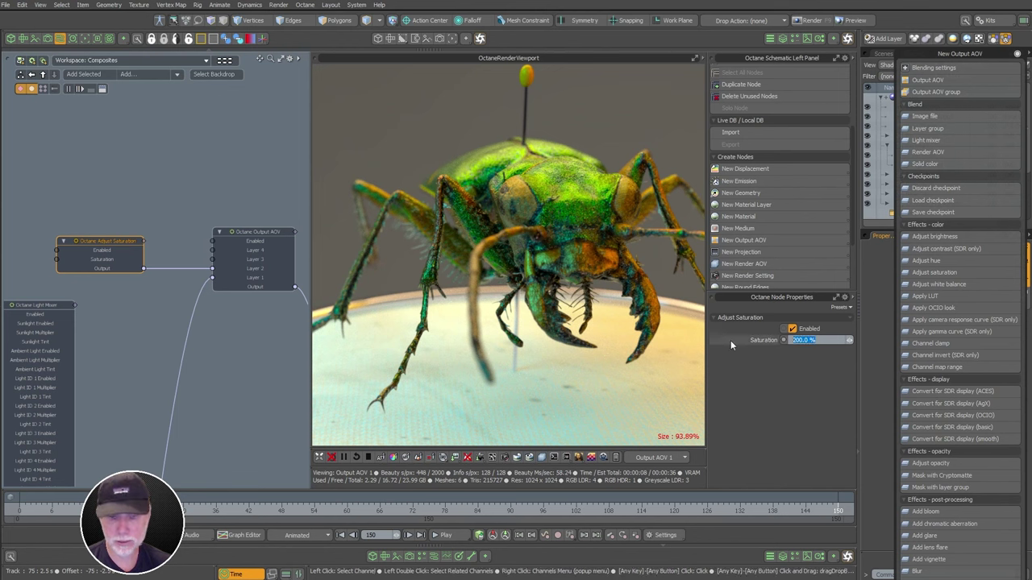
text(133)
key(Return)
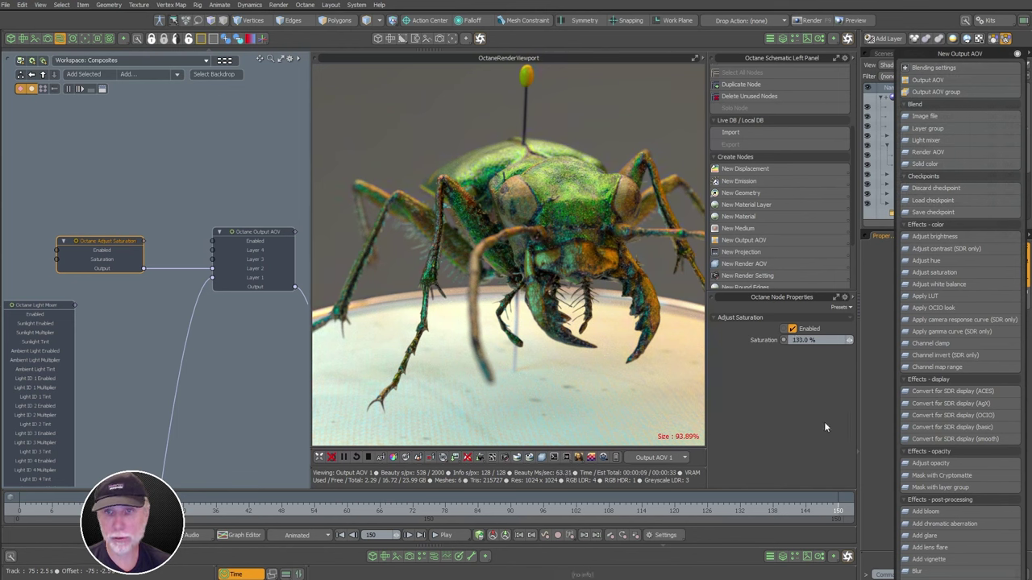
Add an Apply Camera Response Curve (SDR only) node to Layer 3 of the Output AOV, placed above the saturation node
click(261, 260)
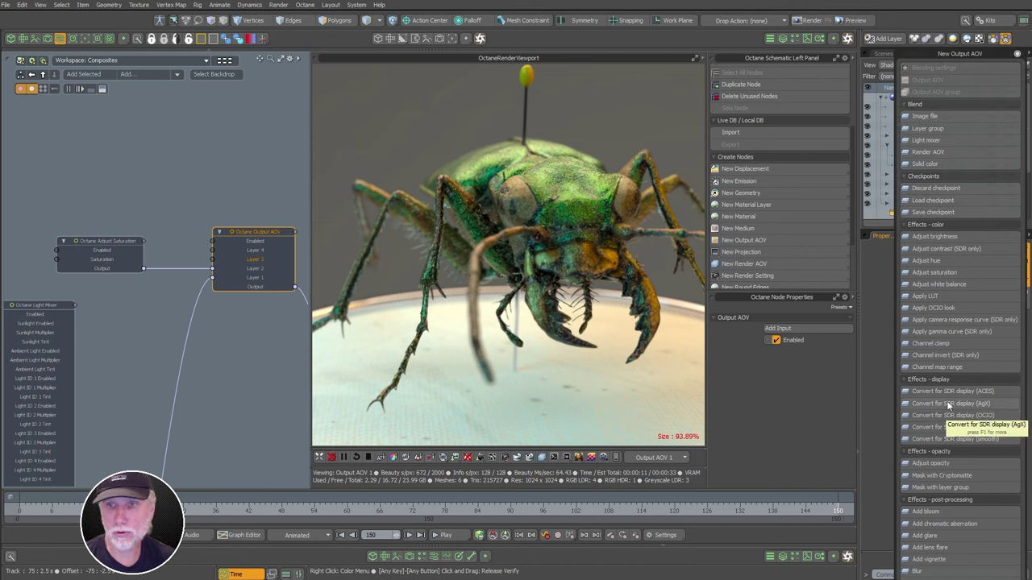
click(949, 322)
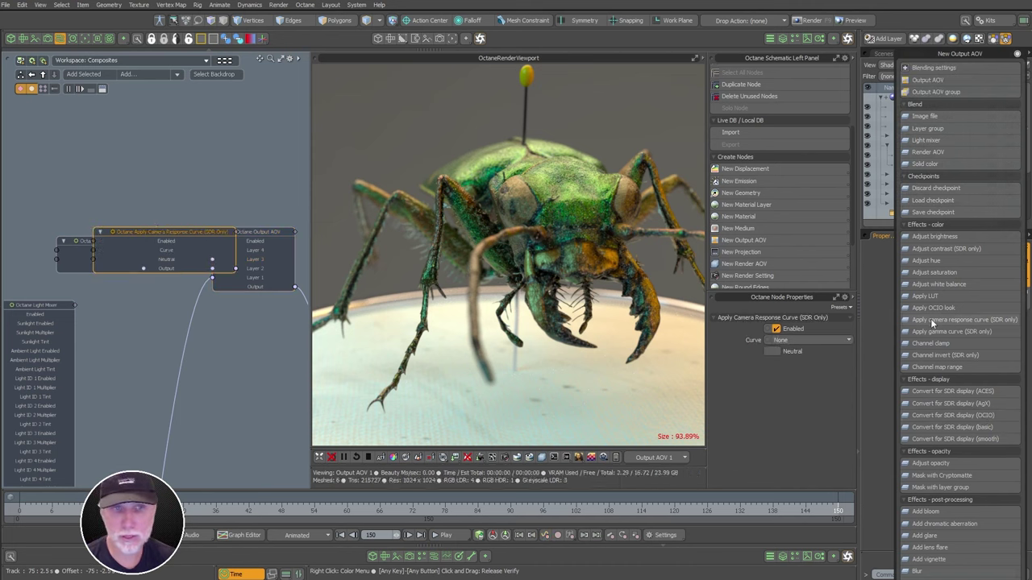
drag(160, 230, 87, 186)
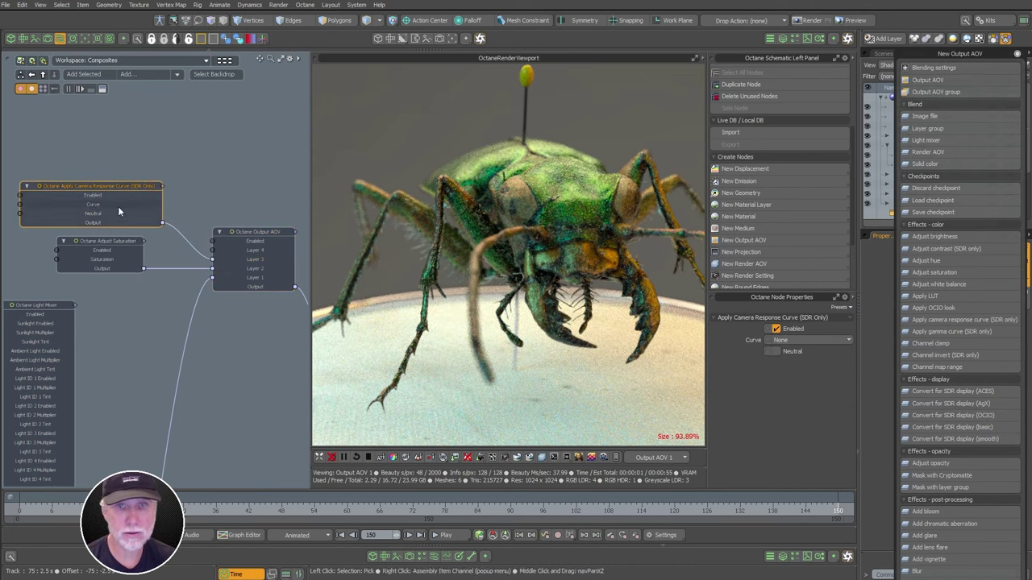
Try several camera response curves, including Misc. F125CD, dscs315_3, dscs315_4 and Agfacolor HDC 100 plusCD
click(798, 340)
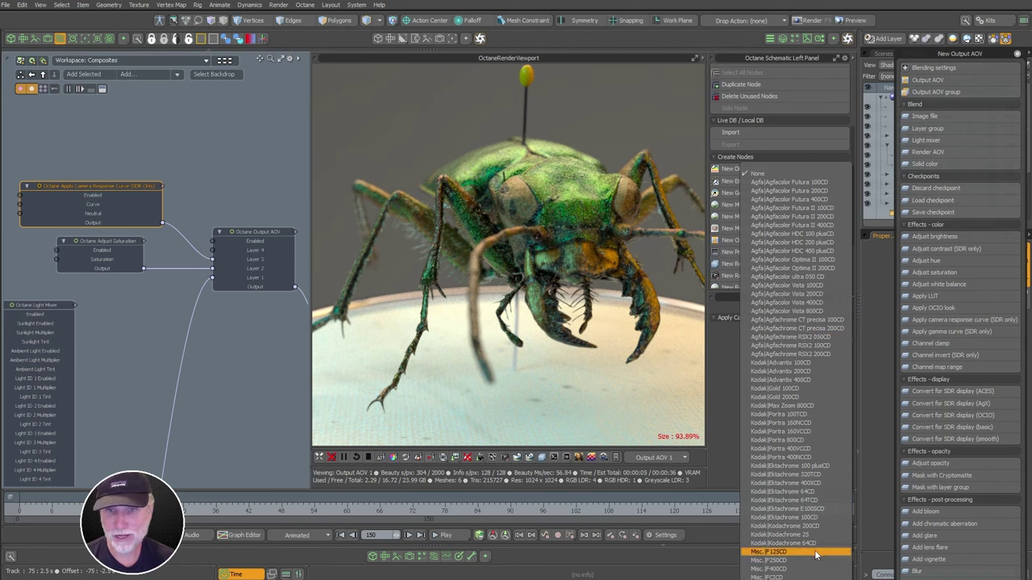
click(806, 552)
click(809, 340)
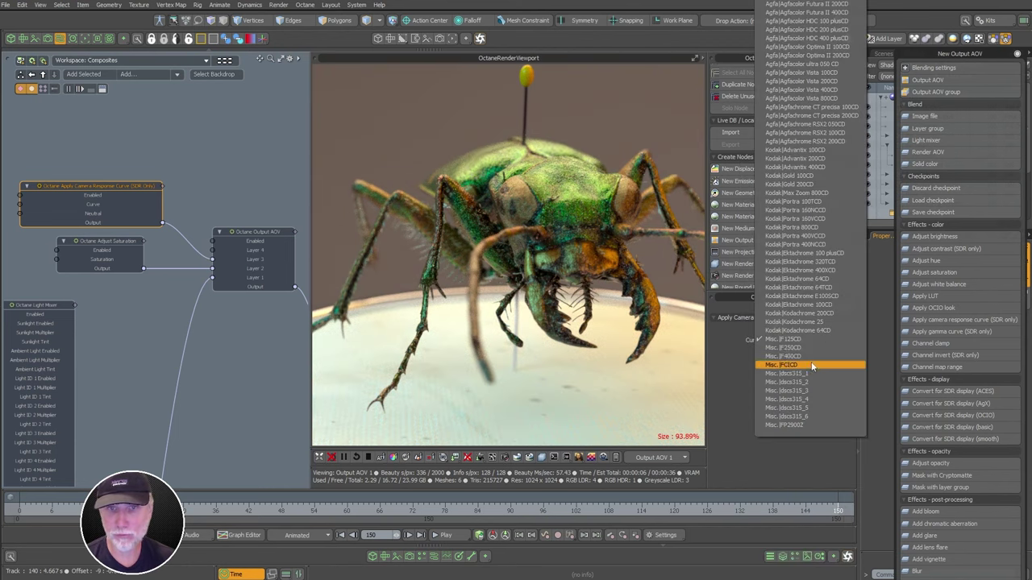
click(798, 361)
click(805, 343)
click(805, 363)
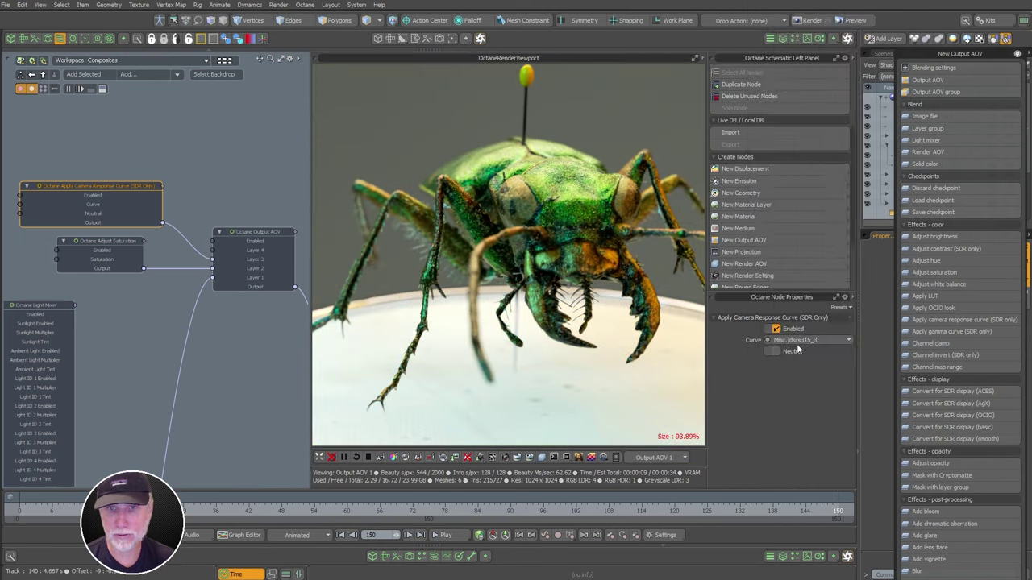
click(796, 342)
click(803, 351)
click(810, 340)
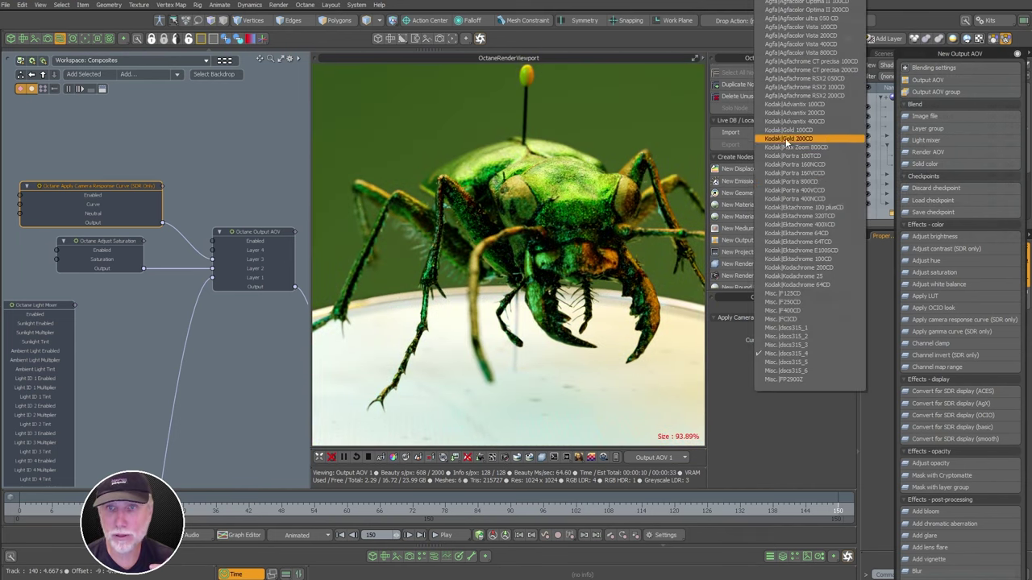
click(785, 138)
click(814, 340)
click(790, 167)
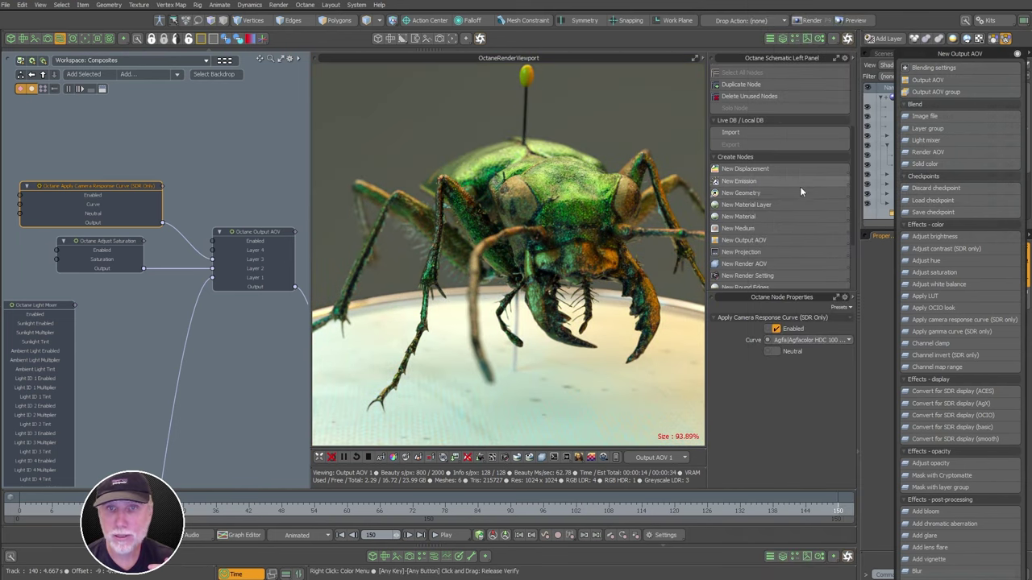
Set the camera response curve to Agfacolor Vista 200CD
click(798, 340)
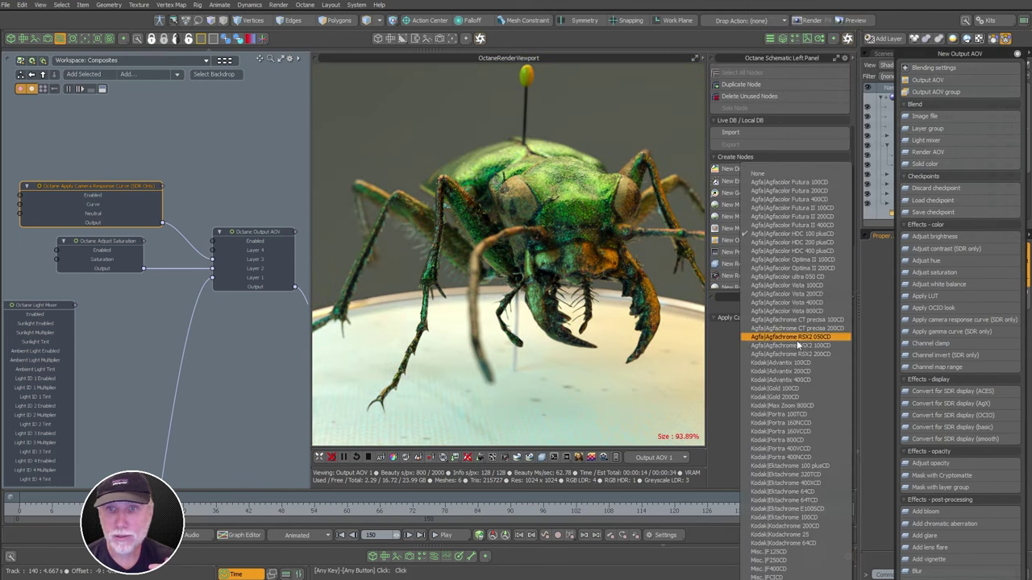
click(831, 294)
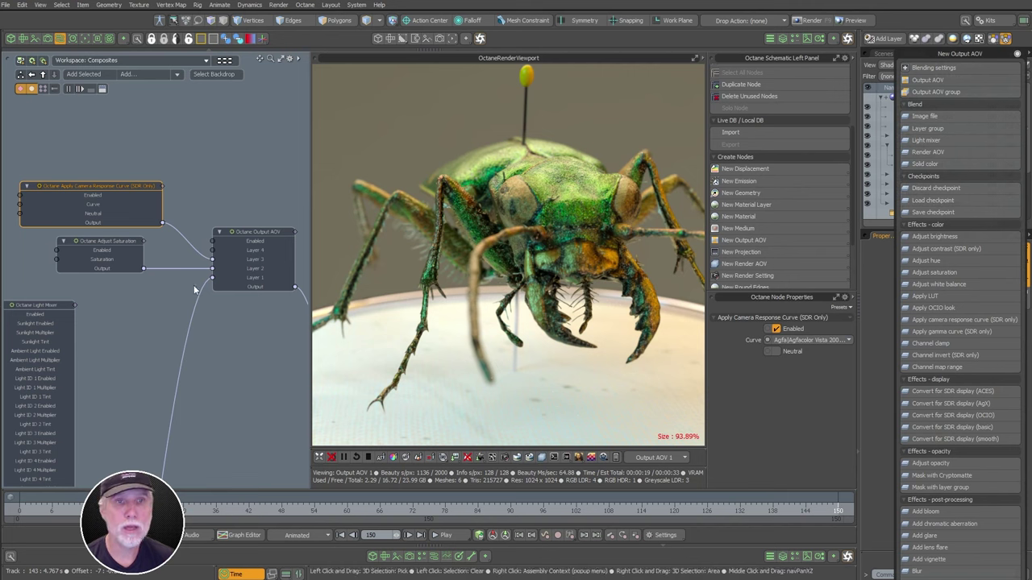
Move the Output AOV node up and connect a new Add Chromatic Aberration node to its Layer 4 input
scroll(194, 287, down, 2)
alt+drag(194, 287, 172, 359)
drag(216, 323, 234, 279)
scroll(233, 282, up, 3)
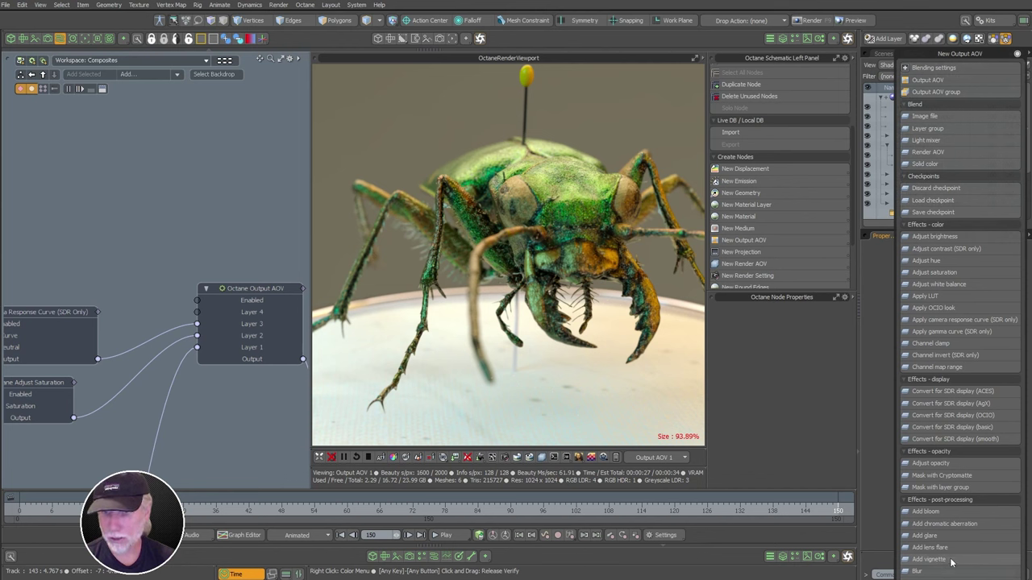
click(944, 524)
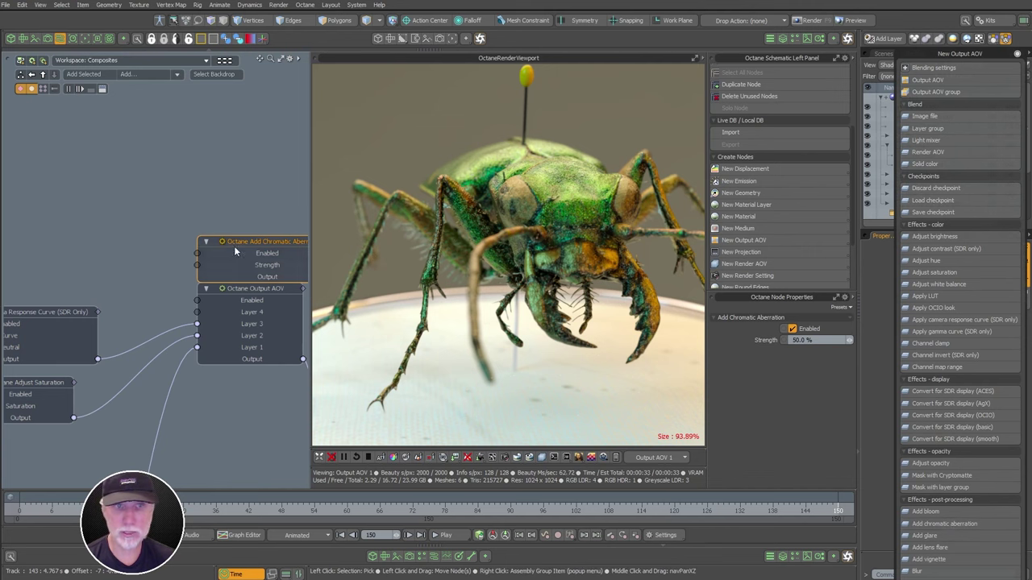
drag(250, 243, 38, 255)
drag(120, 288, 196, 312)
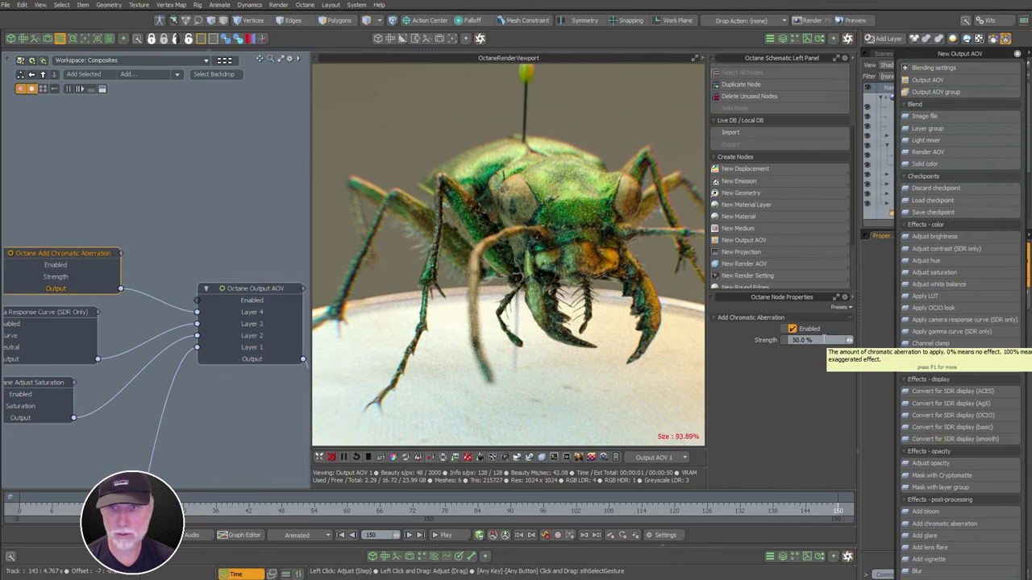
Try different chromatic aberration strengths, ending at 100%
click(849, 340)
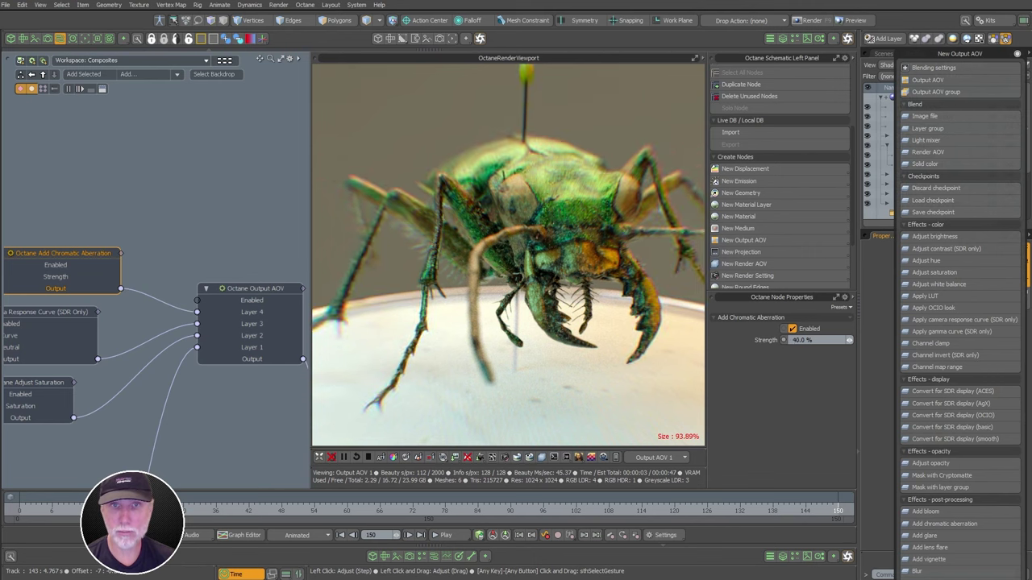
mouse_move(849, 340)
mouse_down()
mouse_move(818, 340)
mouse_move(849, 340)
mouse_up()
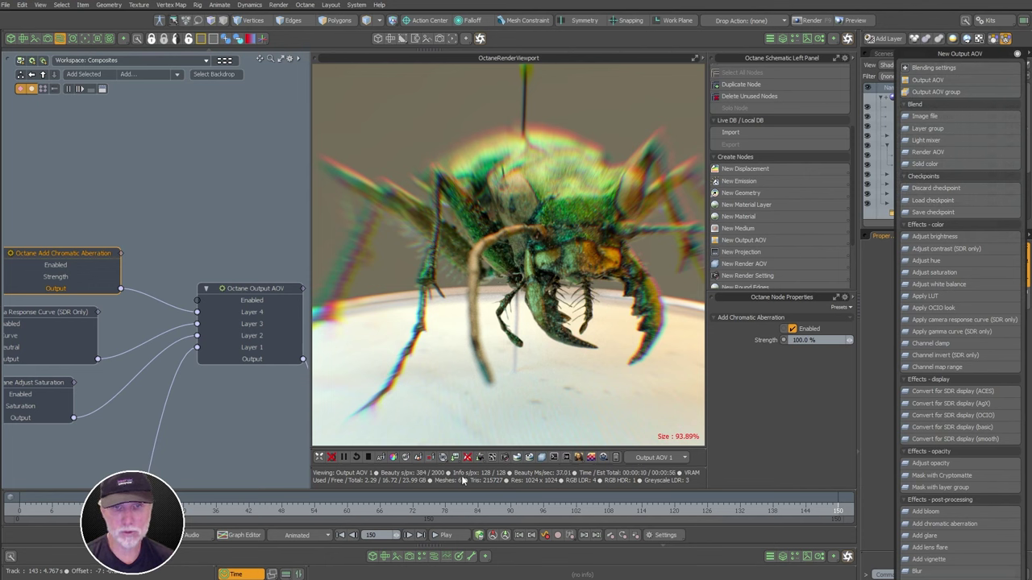
Compare the Denoised beauty pass with Output AOV 1 in the render view, and set the chromatic aberration strength to 77%
click(657, 457)
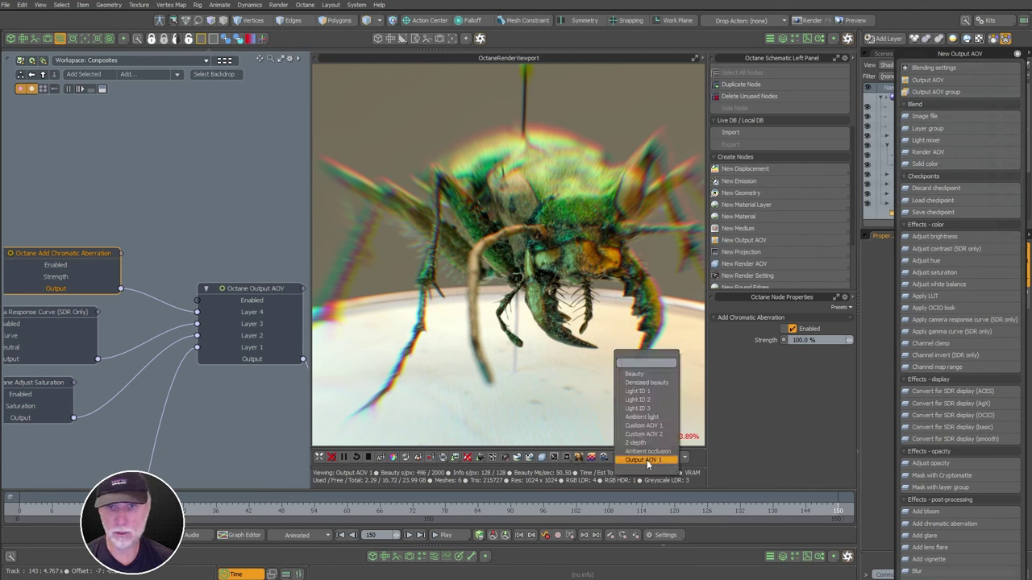
click(674, 385)
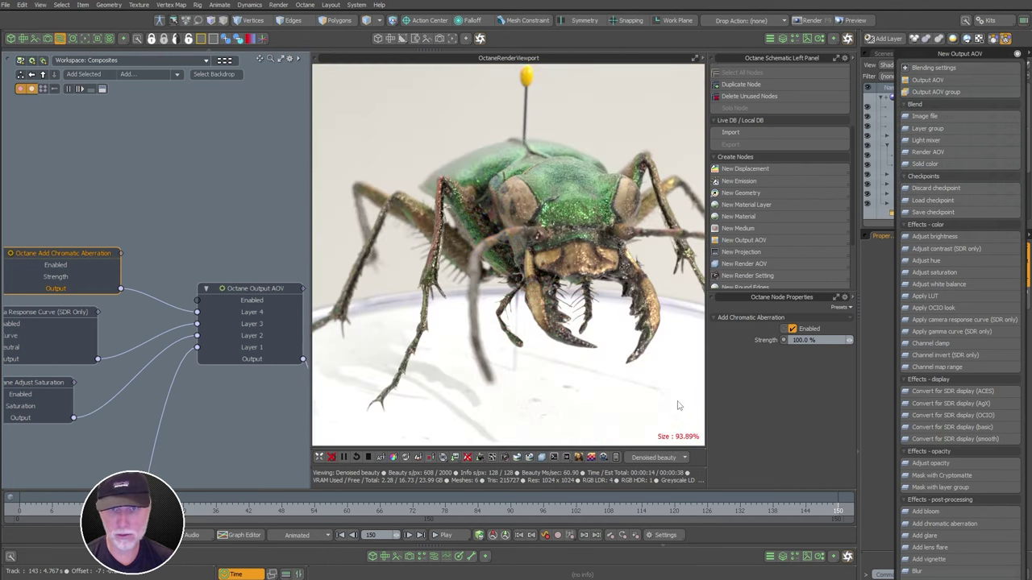
click(657, 457)
click(673, 520)
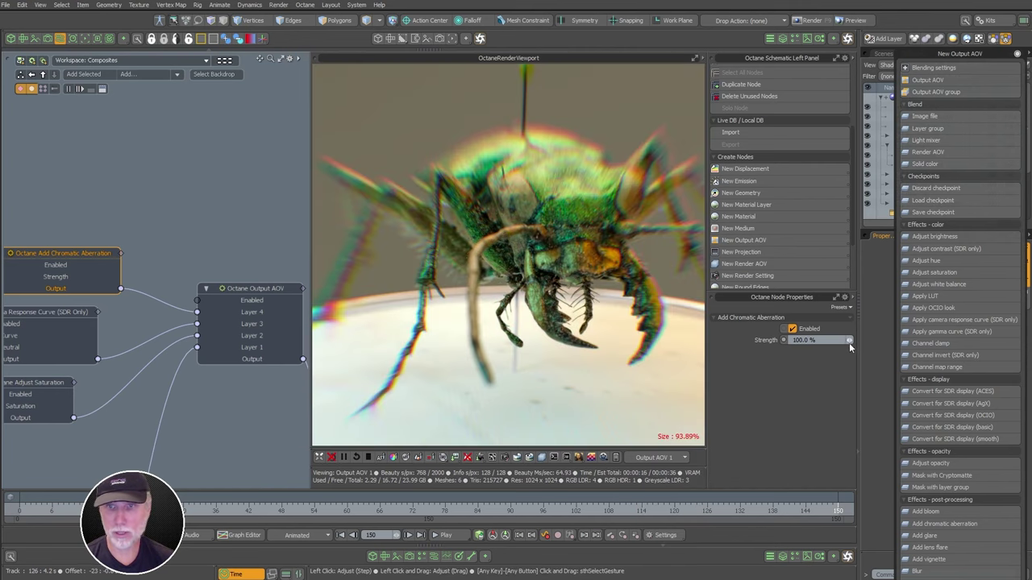
mouse_move(848, 341)
mouse_down()
mouse_move(805, 341)
mouse_move(842, 339)
mouse_up()
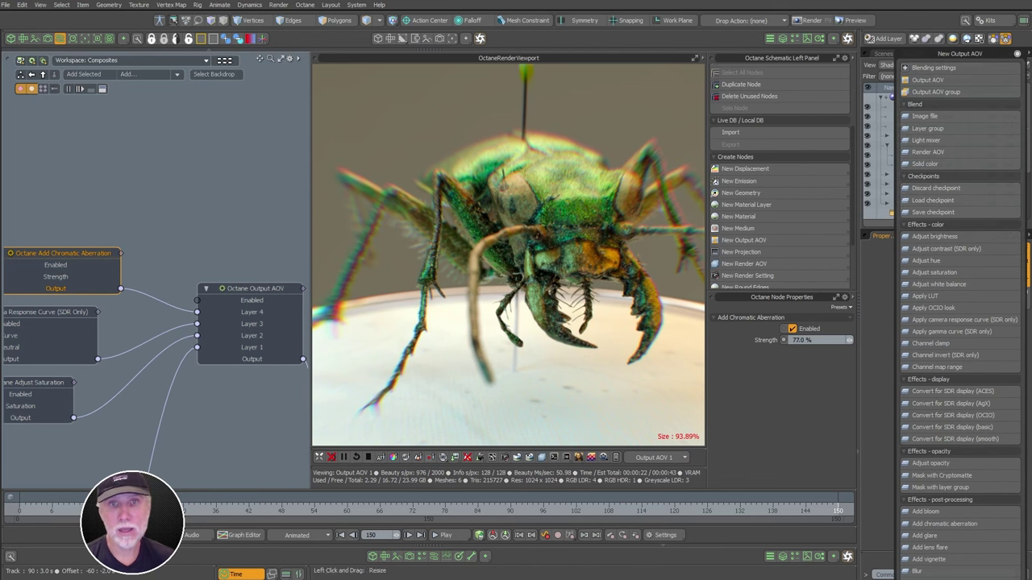
Move the Output AOV node higher in the schematic and add Layer 5 and Layer 6 inputs to it
middle_drag(221, 222, 180, 292)
drag(214, 361, 231, 293)
click(231, 286)
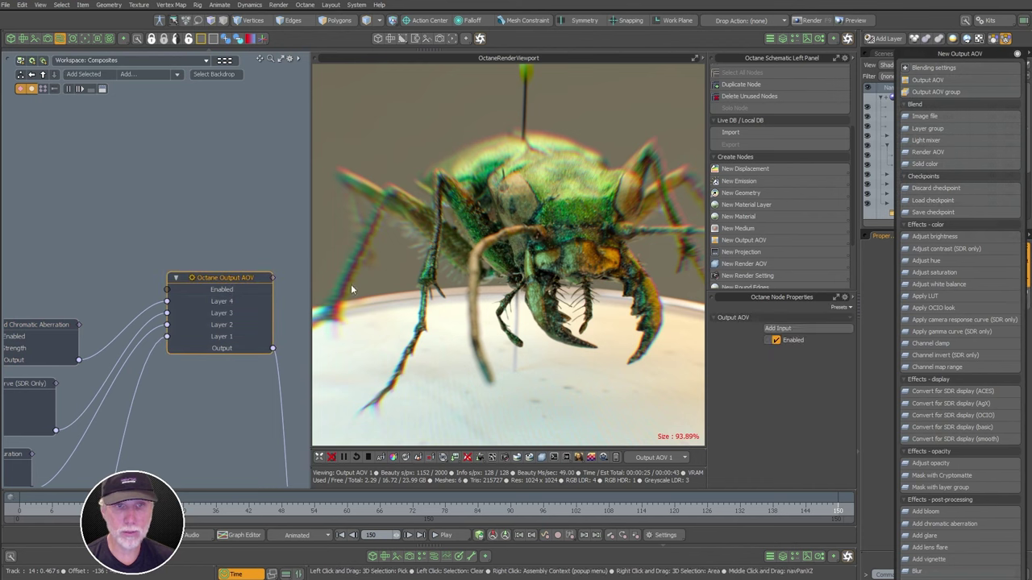
click(778, 328)
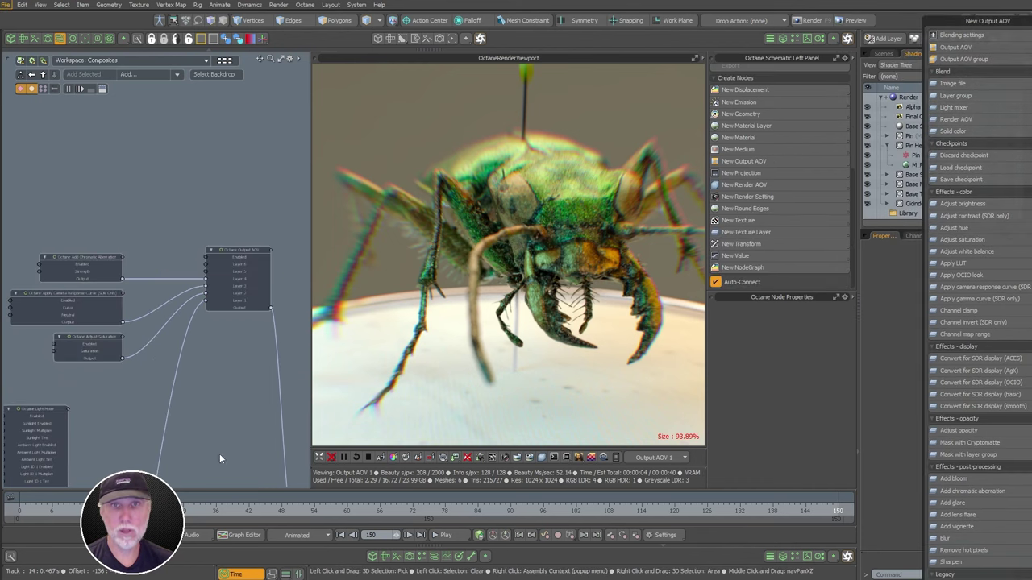
Examine the Z-depth pass in the render view, and switch back to Output AOV 1
click(668, 456)
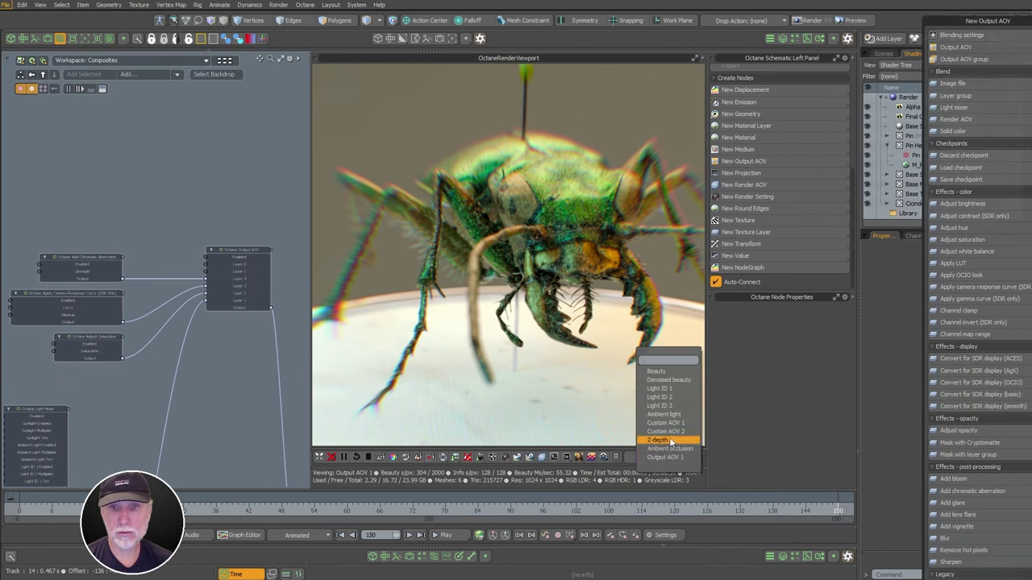
click(657, 448)
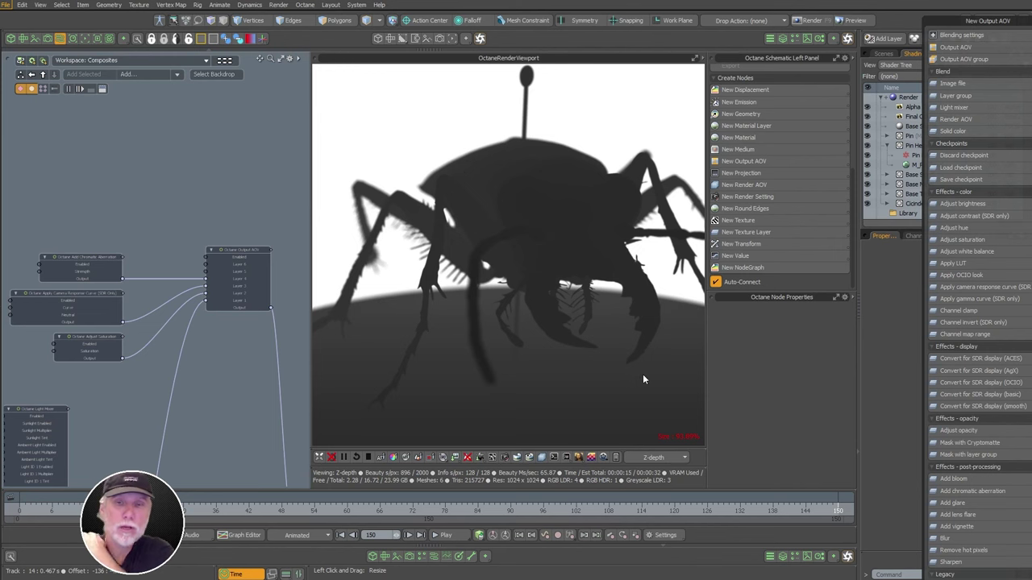
click(652, 457)
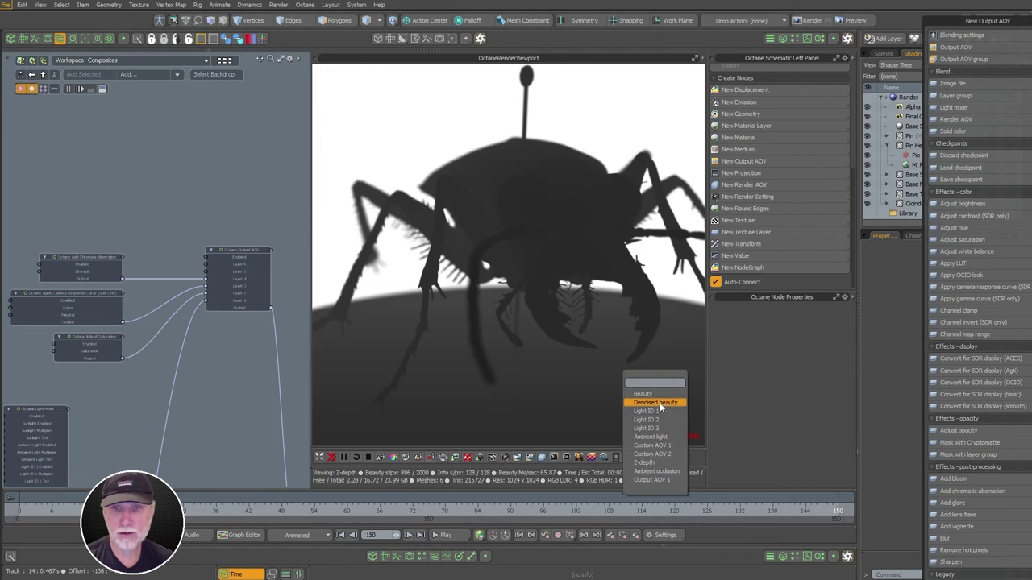
click(655, 480)
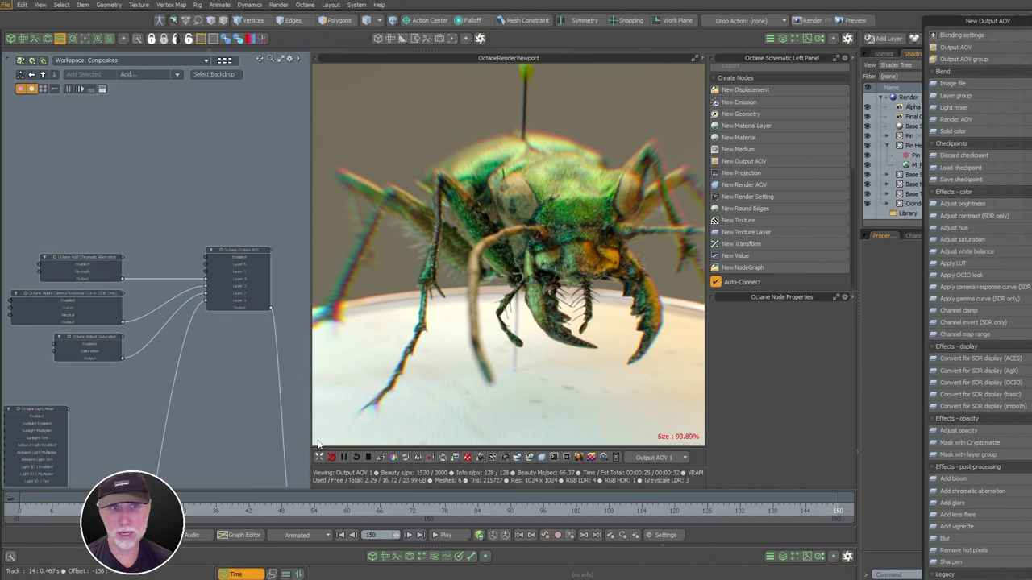
Add a Layer Group node to the Output AOV's Layer 5 input and place it above the chromatic aberration node
scroll(242, 259, up, 3)
click(230, 288)
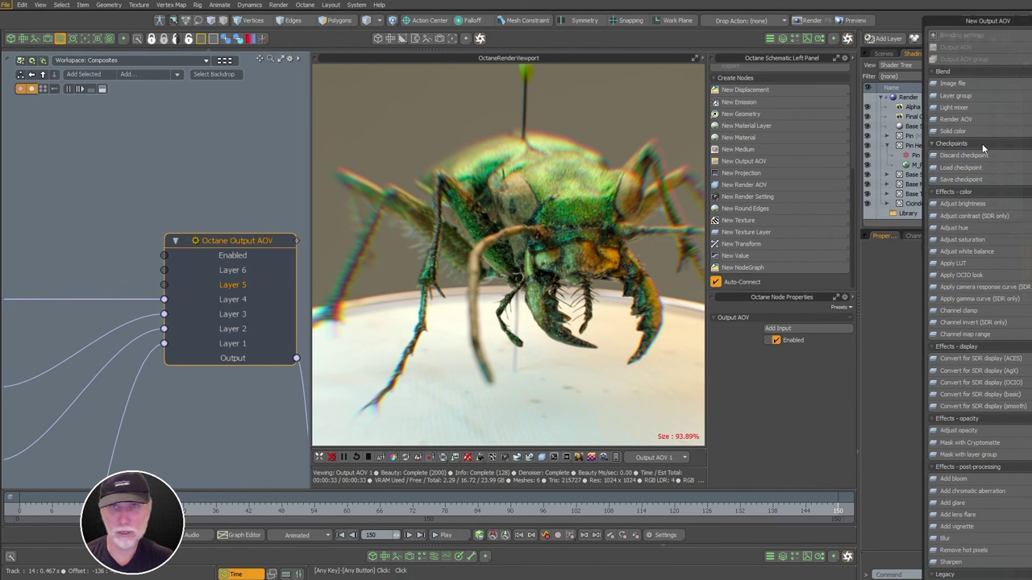
click(955, 98)
scroll(174, 173, down, 3)
middle_drag(81, 211, 184, 267)
drag(192, 273, 121, 184)
scroll(141, 205, up, 5)
scroll(152, 235, down, 4)
alt+shift+drag(160, 240, 228, 240)
click(225, 278)
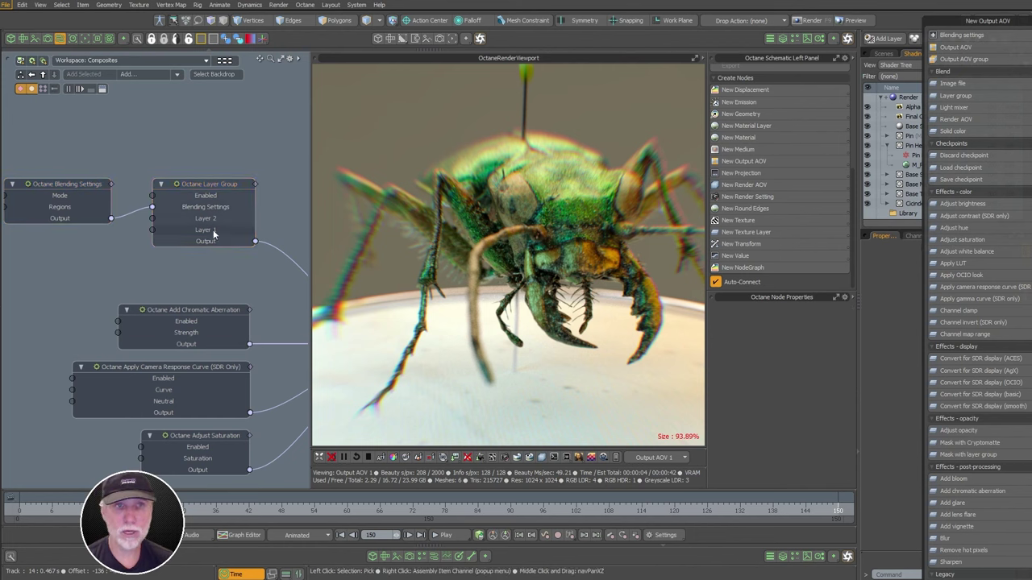
Add a Solid Color node to the Layer Group's Layer 1 input, place it below the blending settings, and set its color to black
click(214, 233)
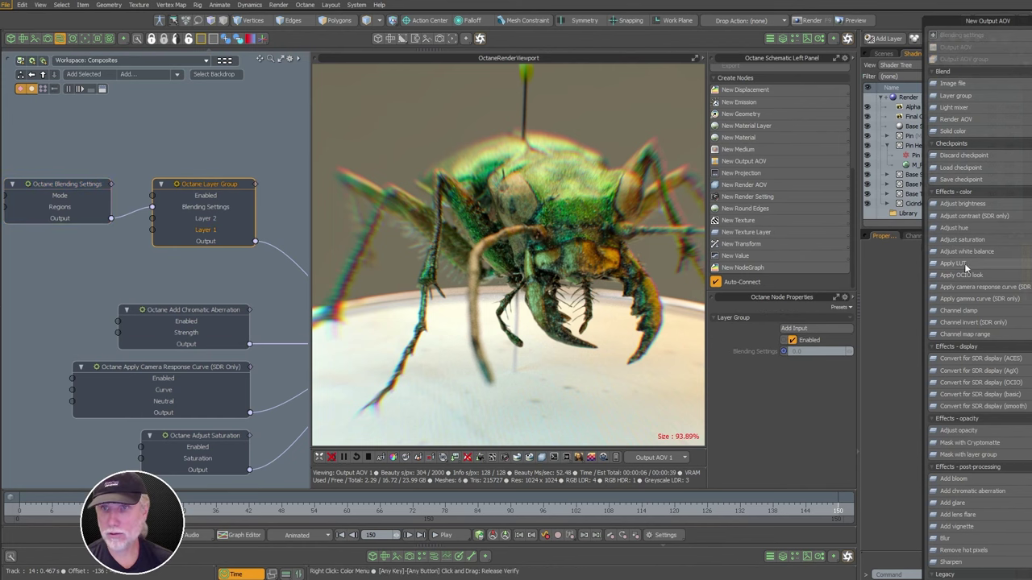
click(948, 133)
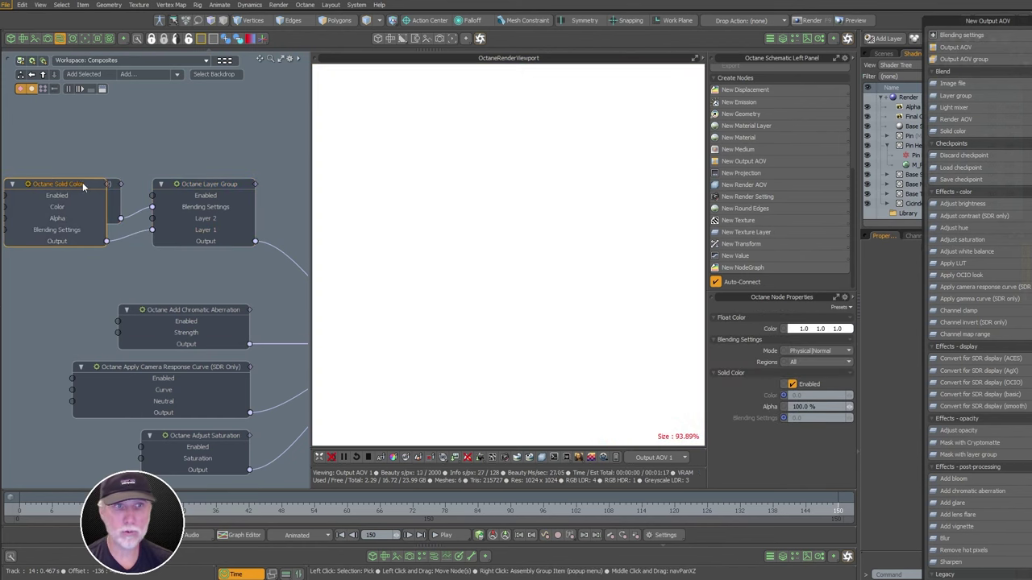
drag(85, 187, 79, 243)
alt+shift+drag(80, 256, 150, 207)
ctrl+drag(836, 330, 720, 351)
Disable and re-enable the Layer Group to compare the render with and without the solid color
mouse_move(305, 343)
alt+shift+mouse_down()
mouse_move(172, 308)
mouse_move(136, 365)
alt+shift+mouse_up()
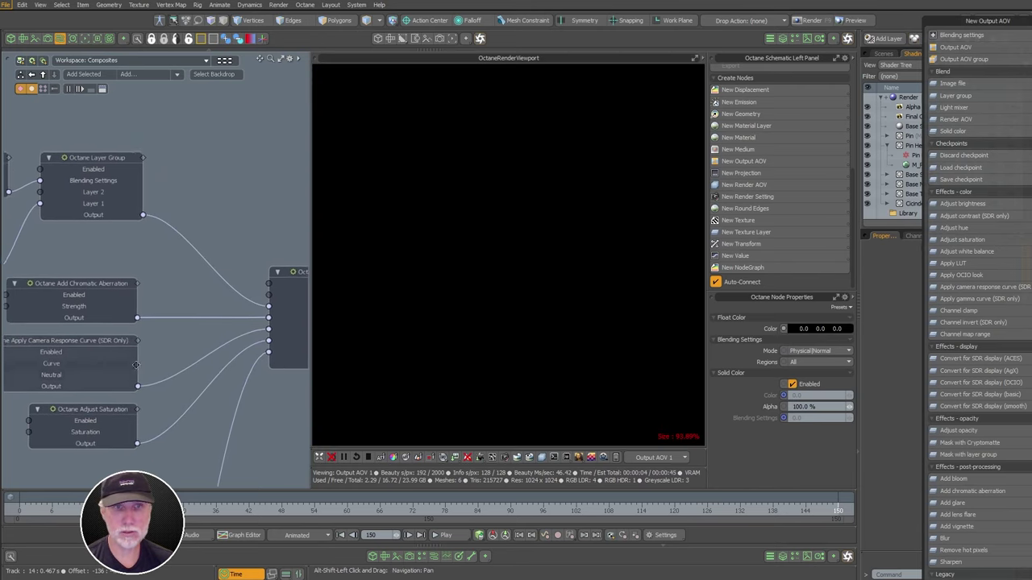
mouse_move(241, 335)
alt+shift+mouse_down()
mouse_move(142, 298)
mouse_move(221, 331)
mouse_move(365, 334)
mouse_move(328, 328)
alt+shift+mouse_up()
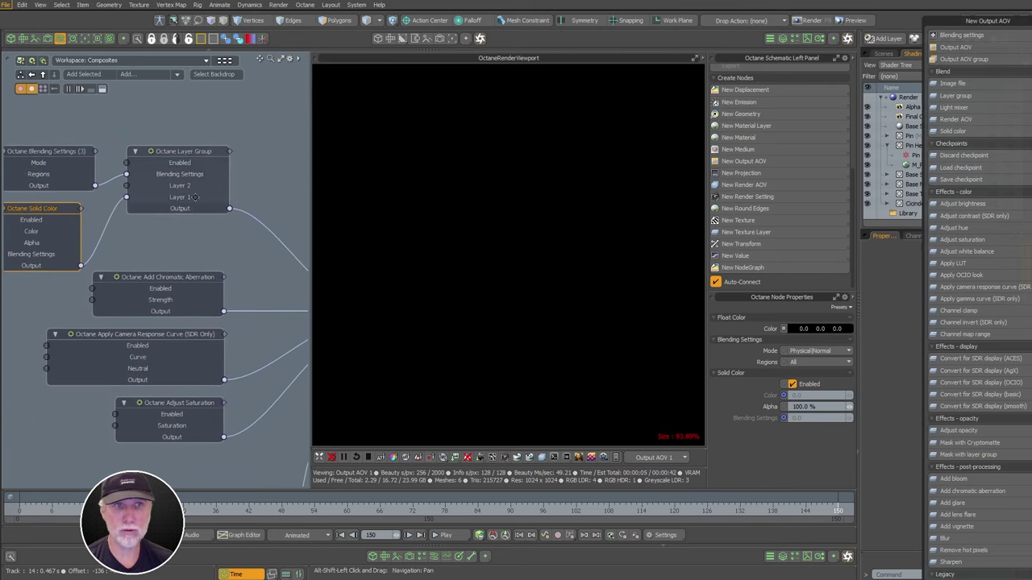
click(179, 153)
click(811, 341)
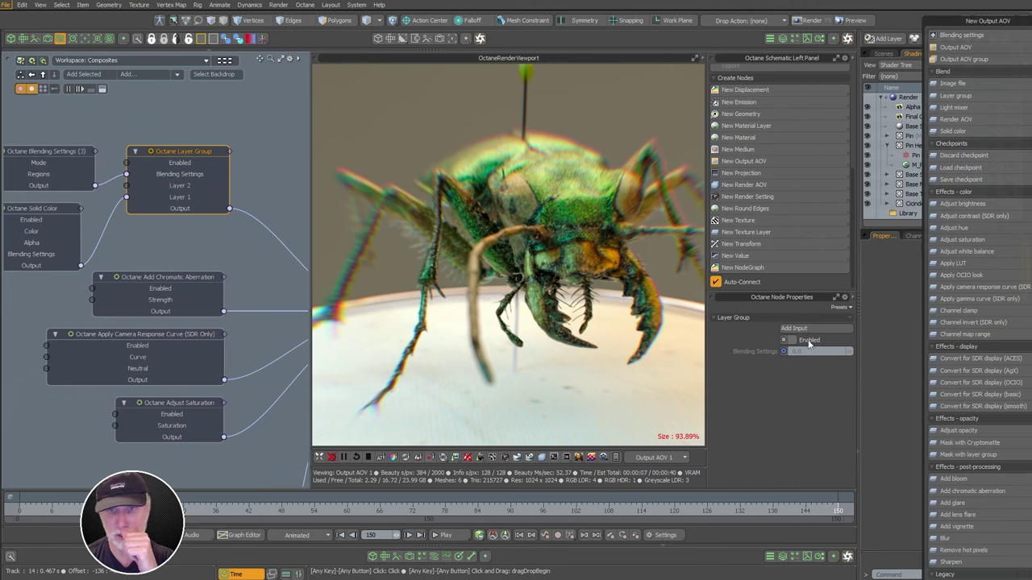
click(792, 341)
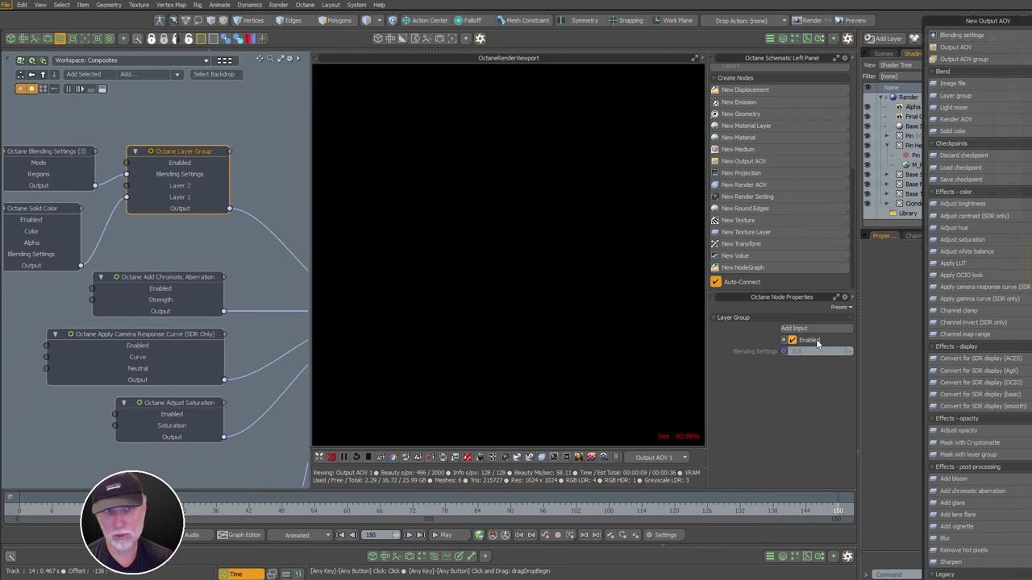
Try connecting the Solid Color output directly to the Output AOV's Layer 5 input
scroll(246, 252, down, 3)
alt+shift+drag(209, 254, 173, 235)
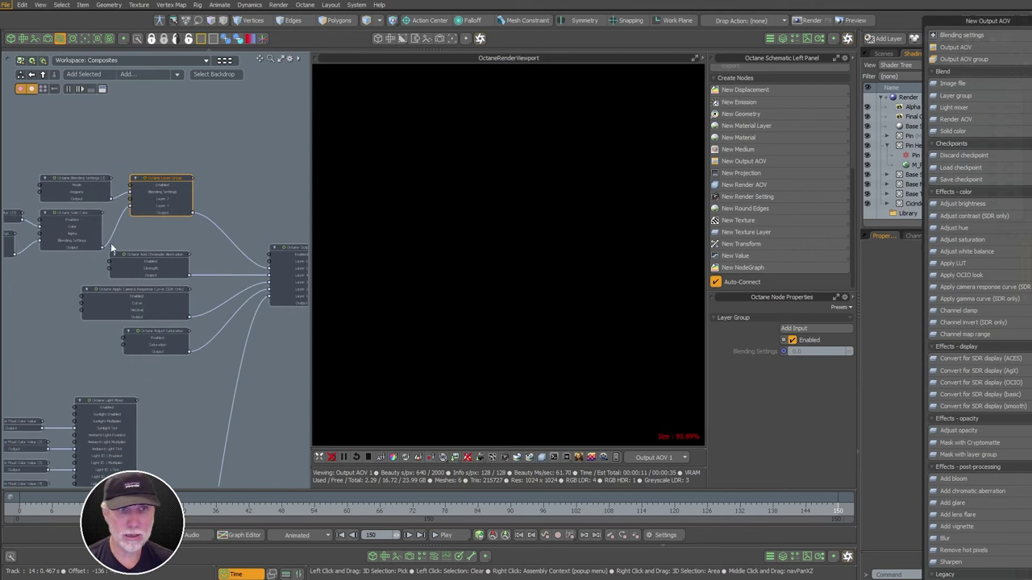
drag(103, 246, 288, 273)
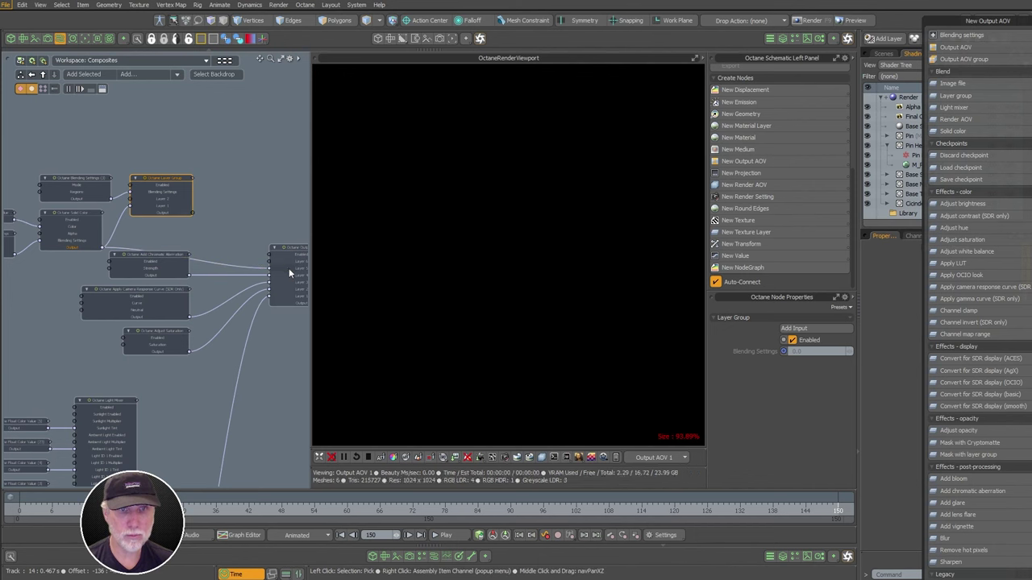
Spread out the Layer Group, Solid Color and Blending Settings nodes above the effect nodes in the schematic
drag(173, 186, 193, 153)
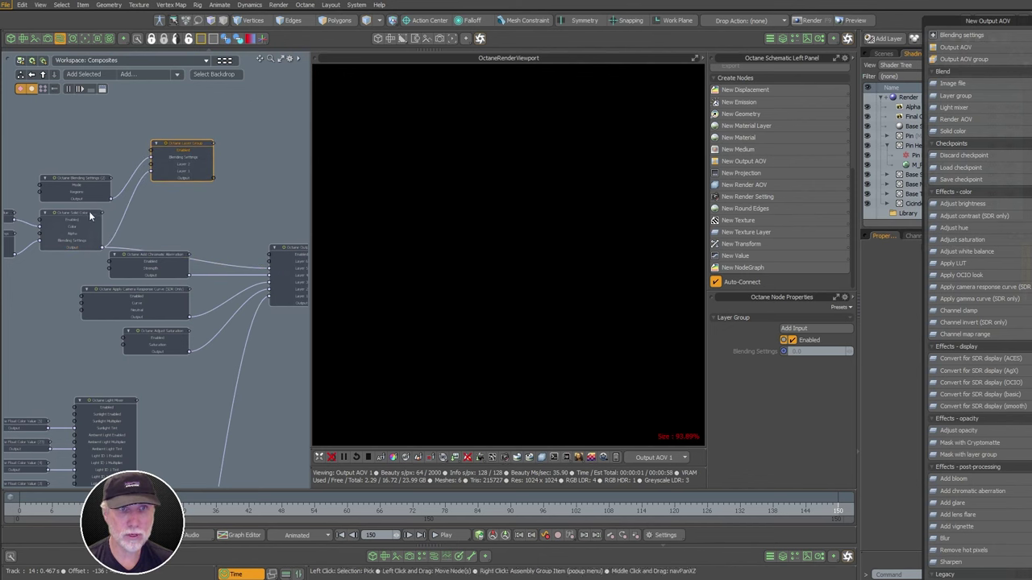
drag(82, 222, 161, 211)
click(234, 224)
scroll(196, 253, up, 3)
alt+drag(234, 224, 234, 298)
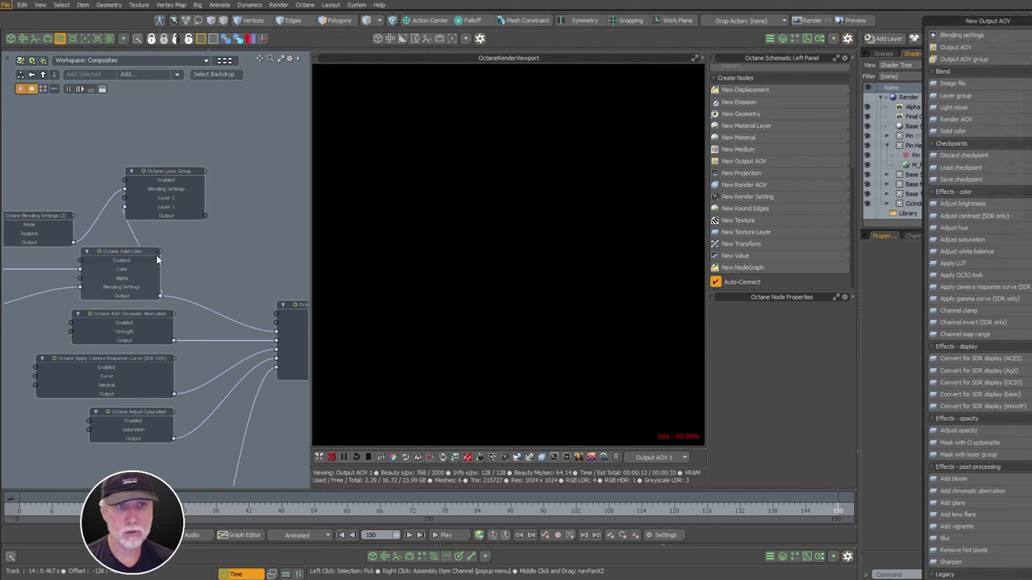
drag(33, 222, 52, 142)
alt+drag(90, 193, 154, 194)
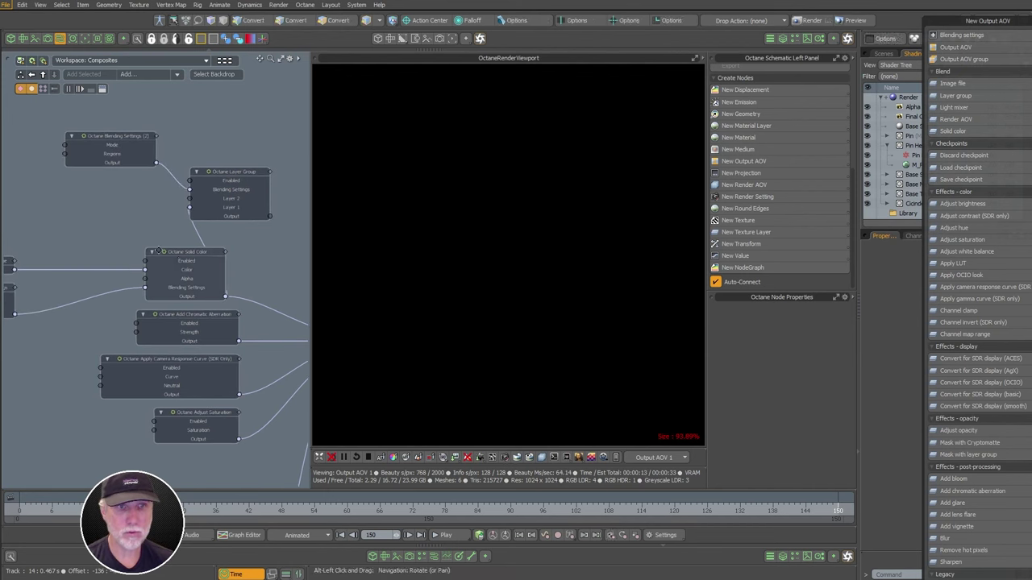
drag(180, 251, 109, 243)
alt+drag(239, 250, 141, 256)
Connect the Layer Group output to the Output AOV's Layer 5 input again and tidy the nodes feeding the group
drag(171, 221, 250, 338)
alt+drag(135, 272, 241, 281)
drag(29, 248, 147, 291)
drag(152, 275, 152, 249)
drag(150, 194, 150, 175)
click(218, 201)
alt+shift+drag(218, 201, 180, 190)
scroll(180, 189, up, 3)
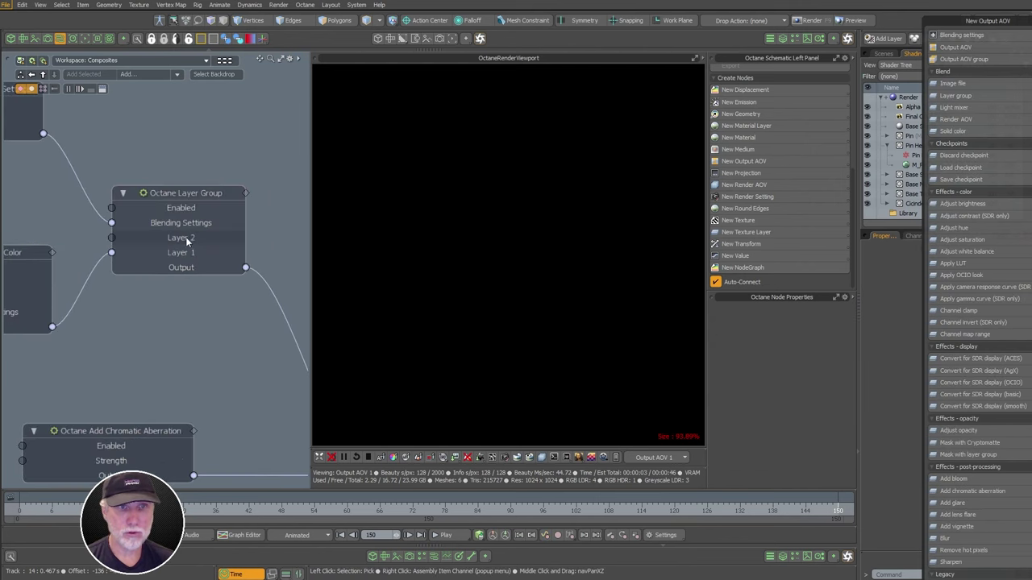
Add a Mask With Layer Group node to the Layer Group's Layer 2 input and place it between the Blending Settings and Solid Color nodes
click(180, 237)
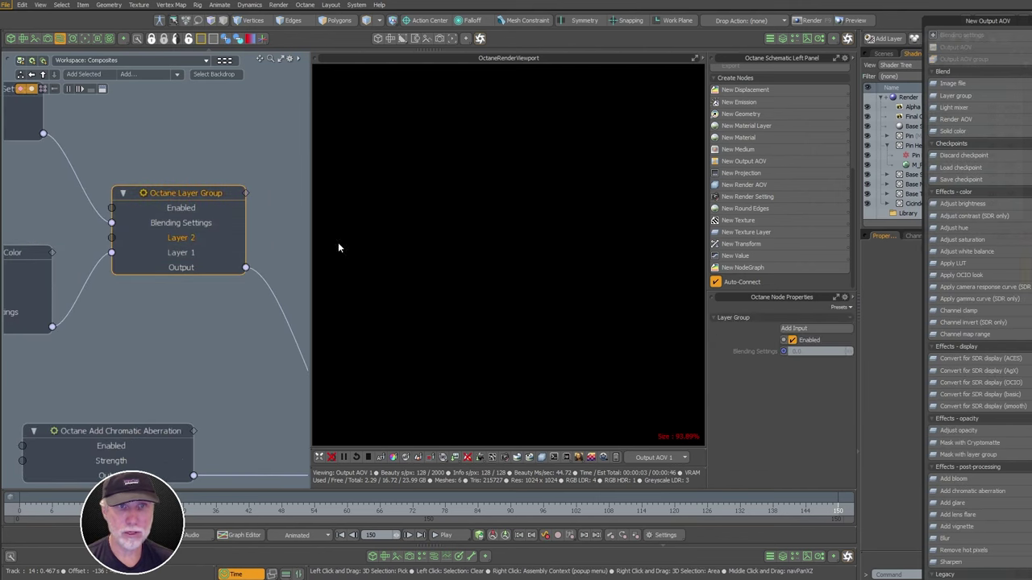
click(968, 455)
scroll(184, 232, down, 4)
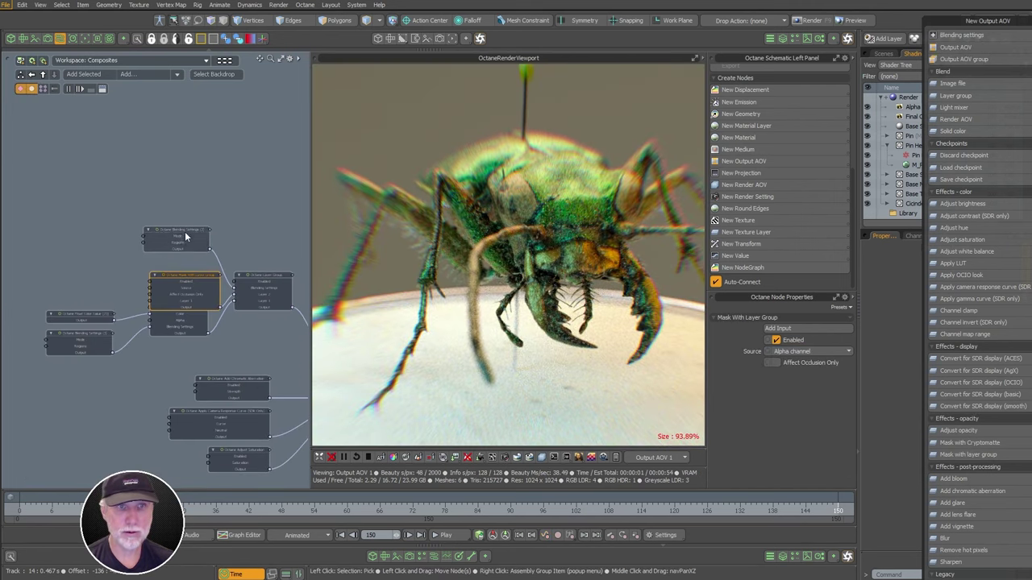
drag(185, 231, 191, 193)
drag(186, 279, 176, 247)
scroll(176, 246, up, 4)
mouse_move(175, 247)
middle_down()
mouse_move(170, 234)
mouse_move(182, 242)
middle_up()
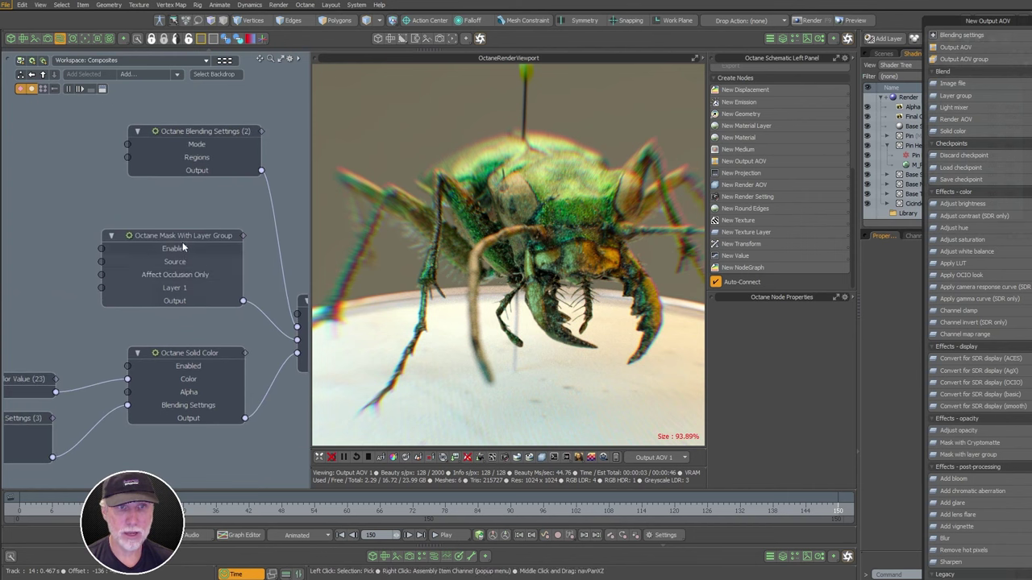
drag(201, 242, 201, 255)
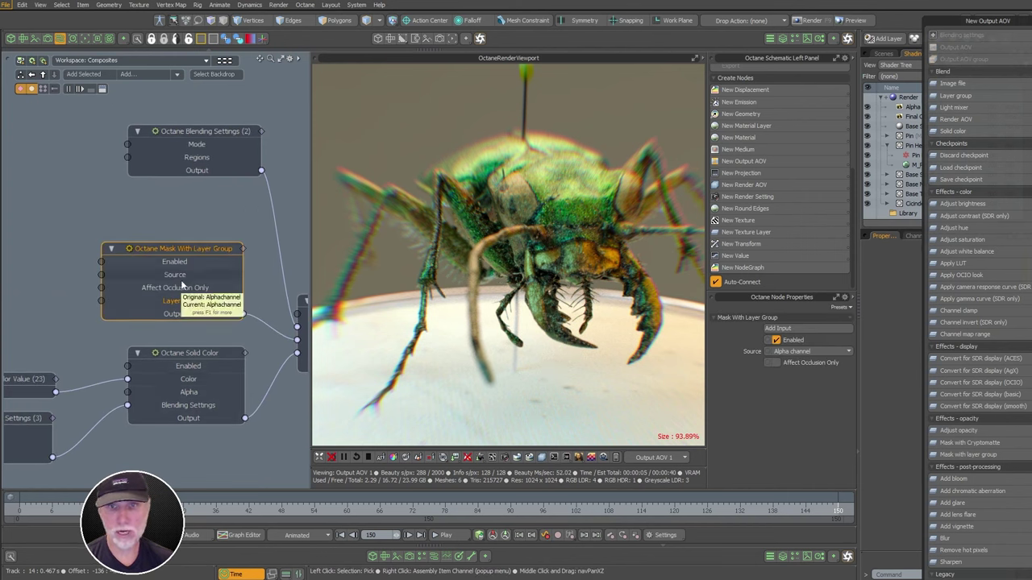
Examine the Custom AOV 1 pass in the render view, and switch back to Output AOV 1
click(666, 458)
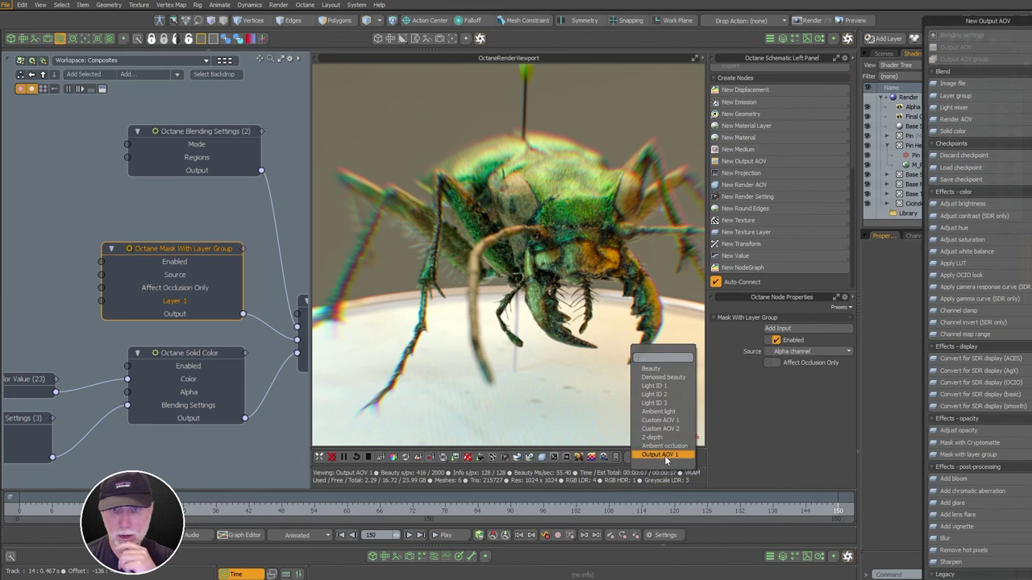
click(676, 421)
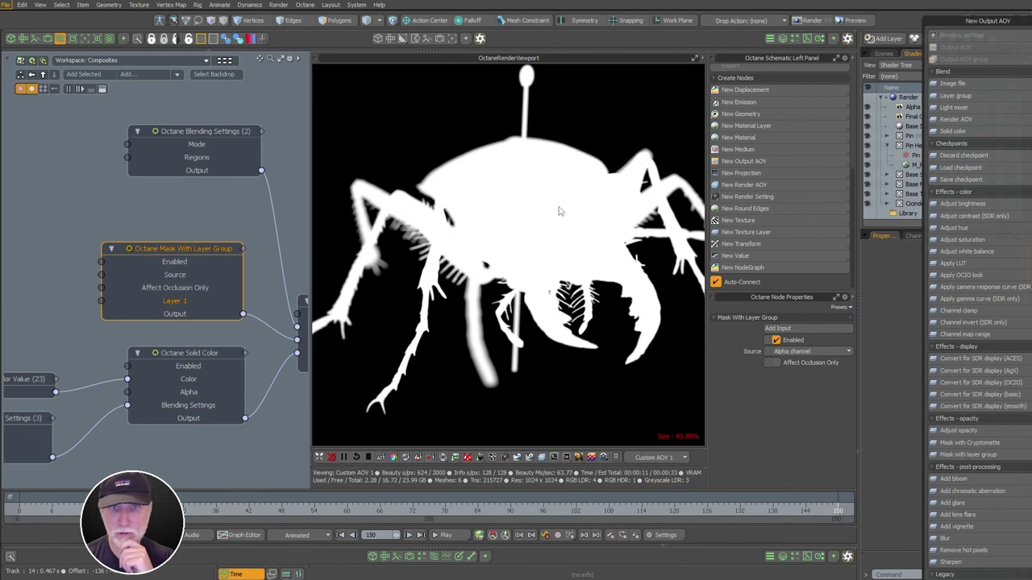
click(661, 458)
click(662, 496)
Add a Render AOV node to the mask group's Layer 1 input and set its Render AOV to Custom AOV 1
alt+shift+drag(179, 344, 193, 328)
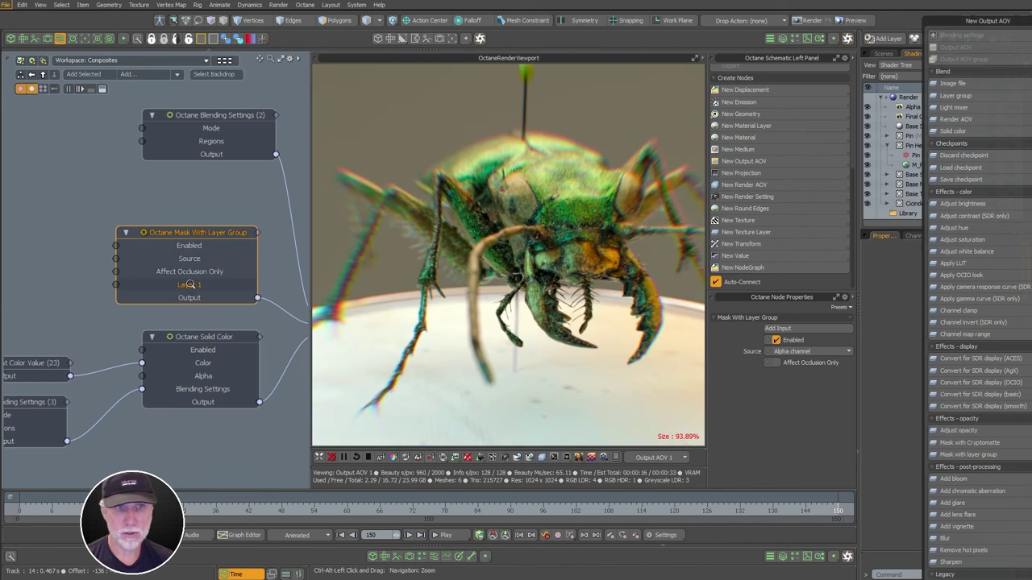
click(980, 119)
scroll(128, 238, down, 3)
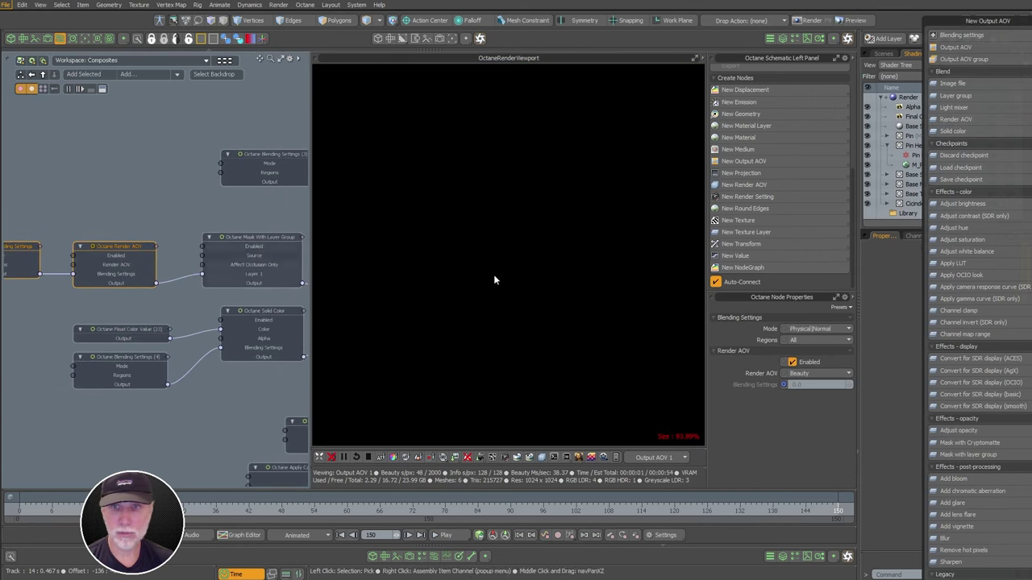
click(802, 374)
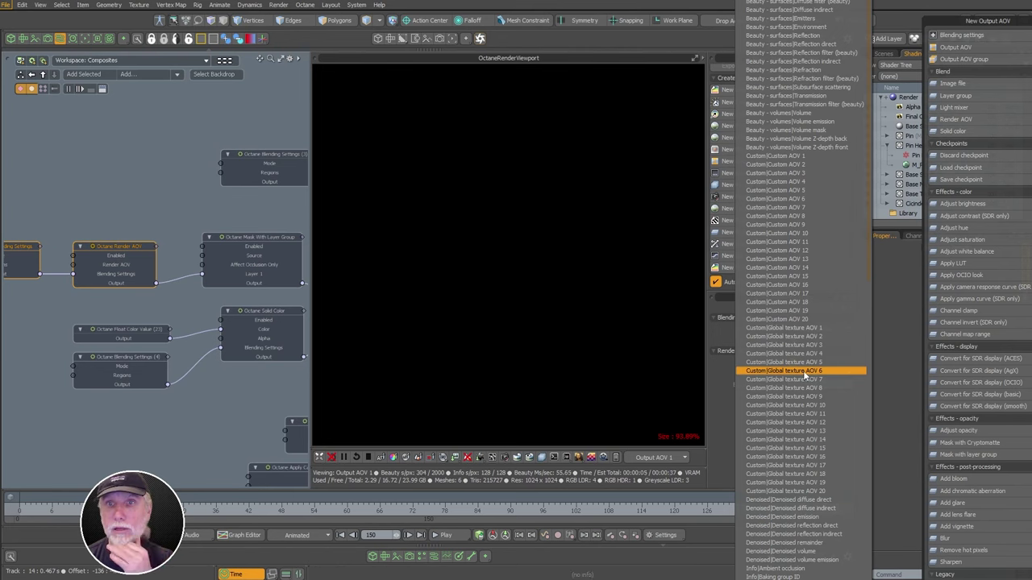
click(823, 163)
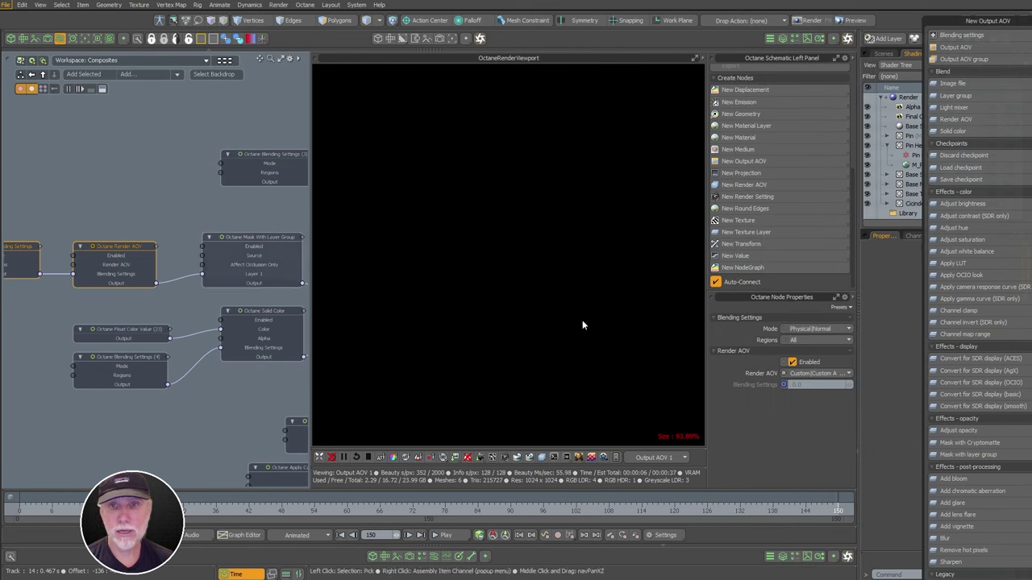
Compare Custom AOV 1 with Output AOV 1 in the render view, and set the Mask With Layer Group source to Luminance
scroll(210, 204, up, 4)
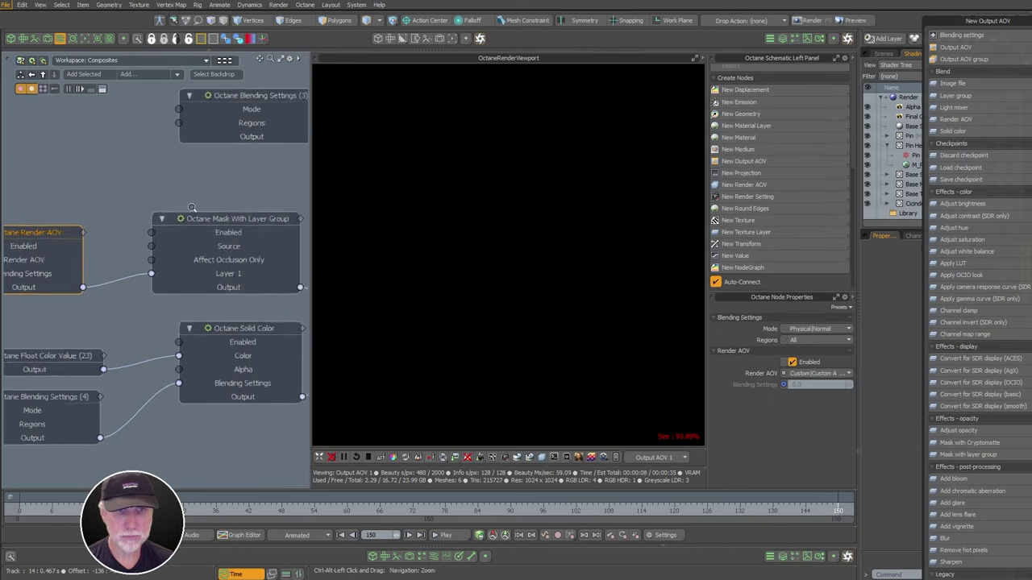
click(248, 234)
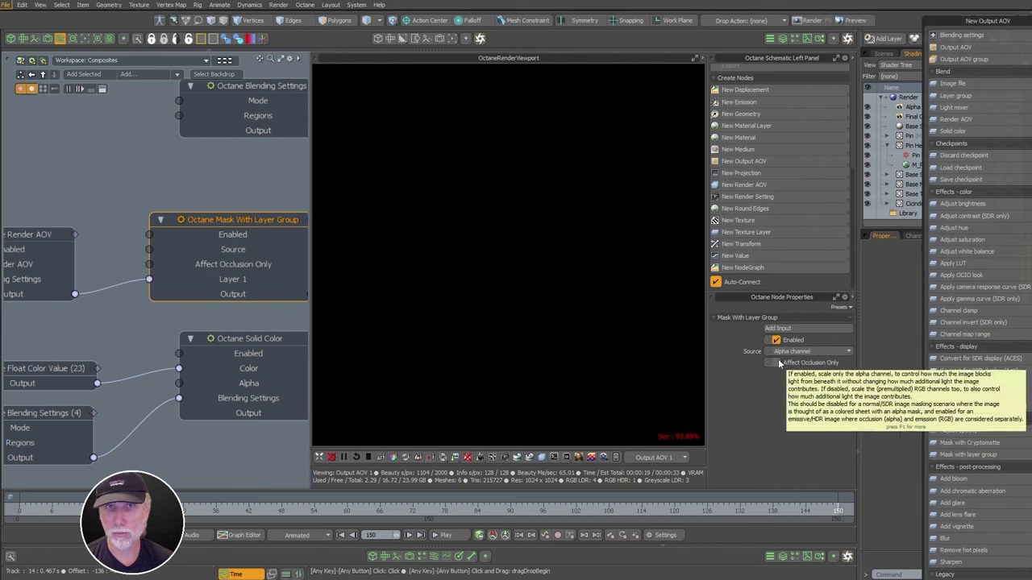
click(655, 457)
click(648, 427)
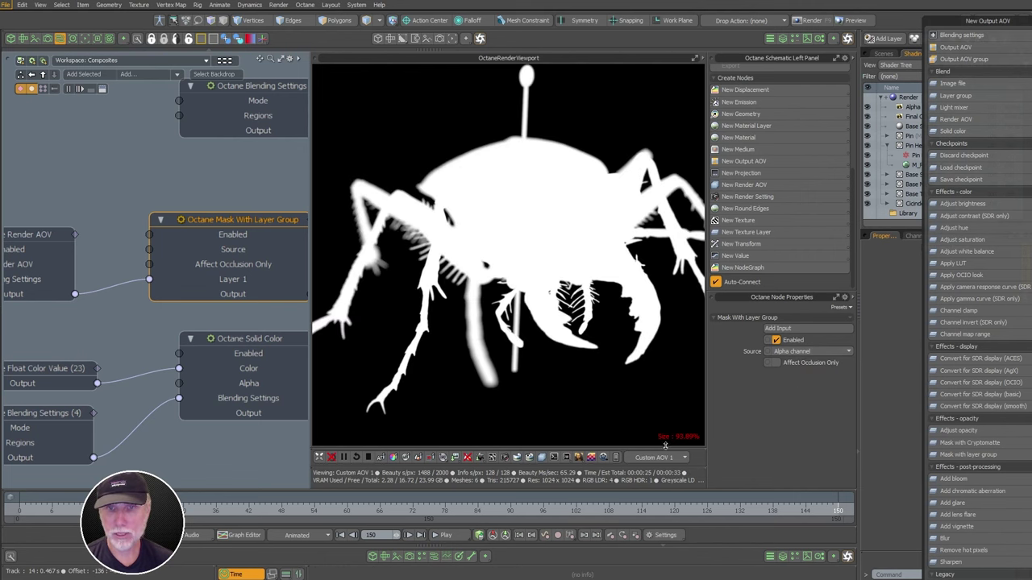
click(657, 457)
click(659, 490)
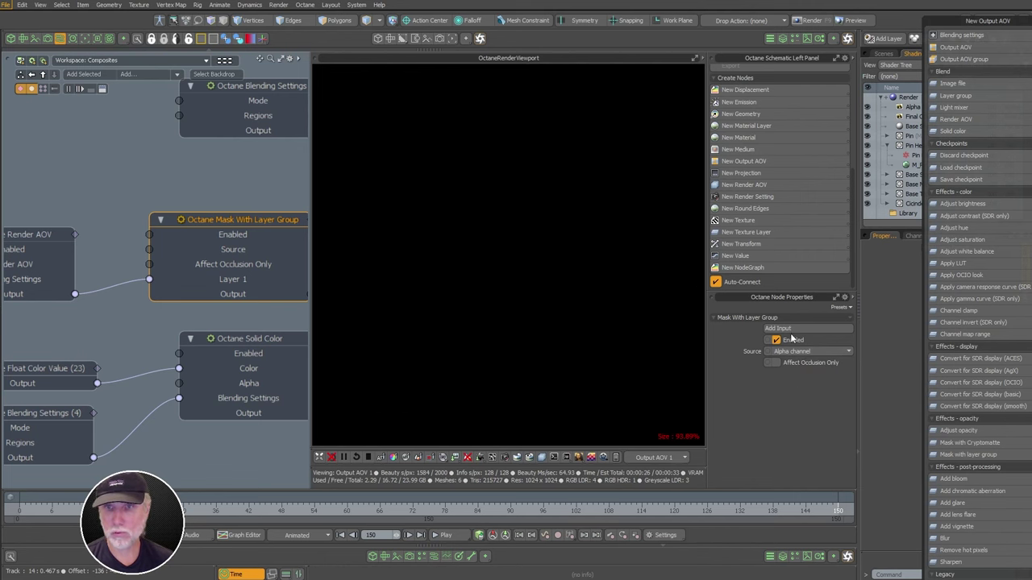
click(803, 351)
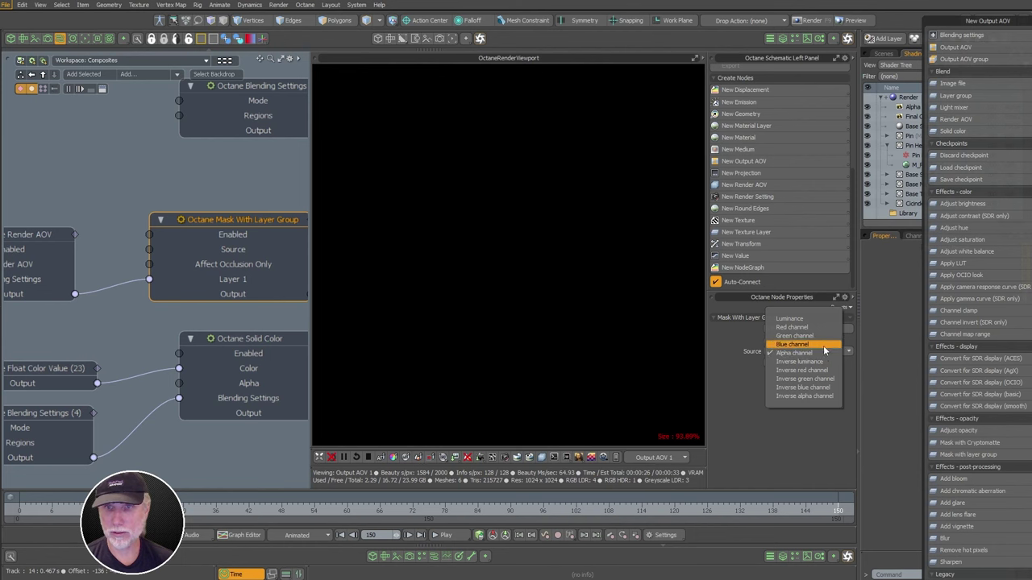
click(790, 319)
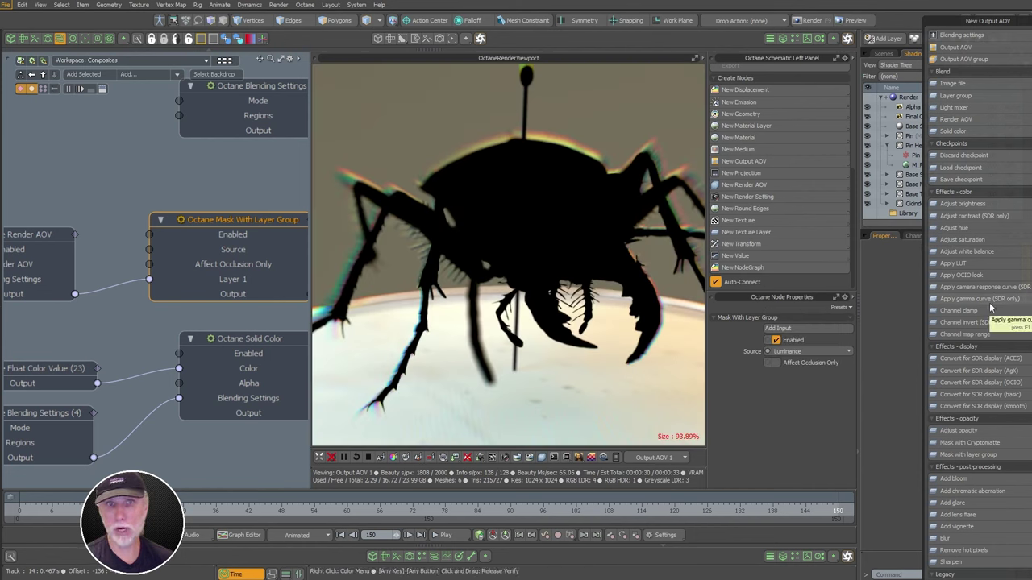
Disable the Add Chromatic Aberration node
ctrl+alt+drag(264, 365, 85, 313)
click(88, 311)
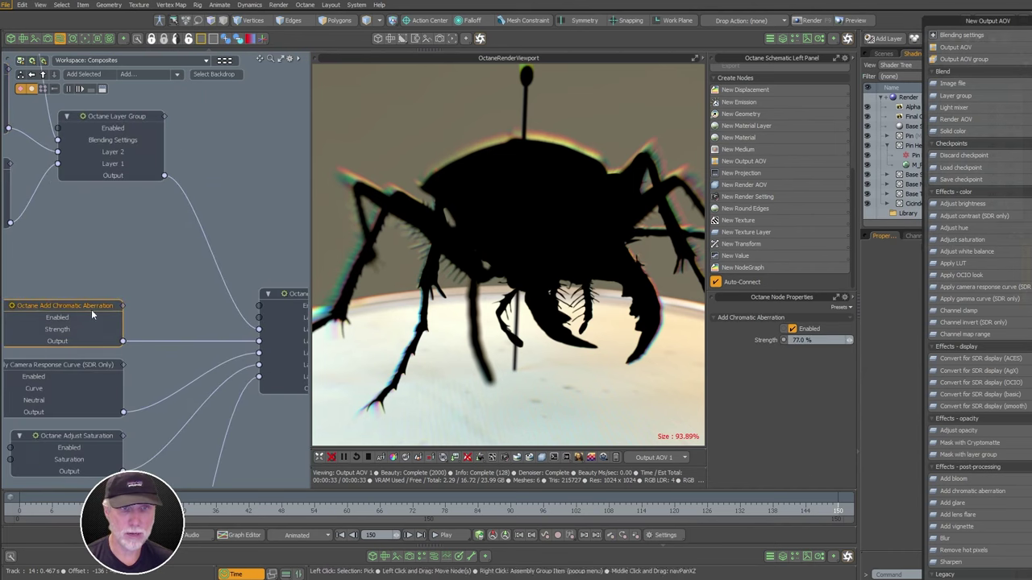
click(793, 328)
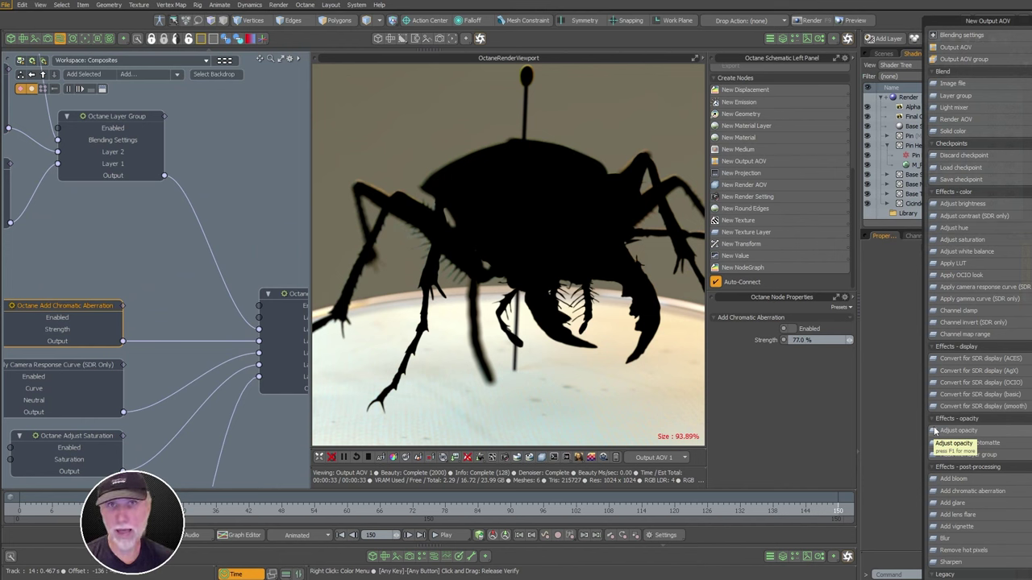
Set the Render AOV node feeding the mask group's Layer 1 to Info|Z-depth
scroll(203, 285, down, 3)
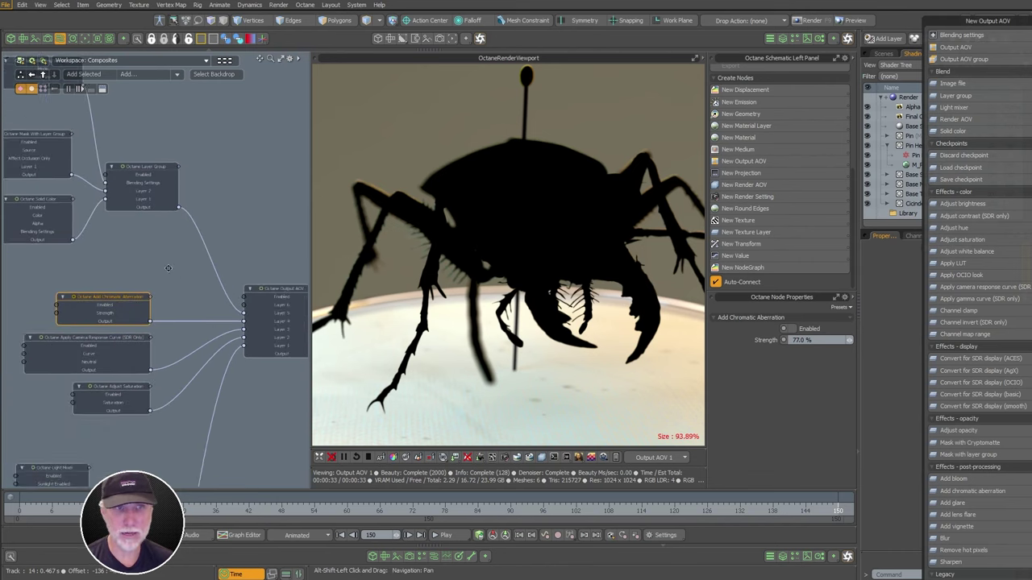
alt+shift+drag(167, 266, 240, 352)
scroll(240, 351, up, 3)
click(178, 228)
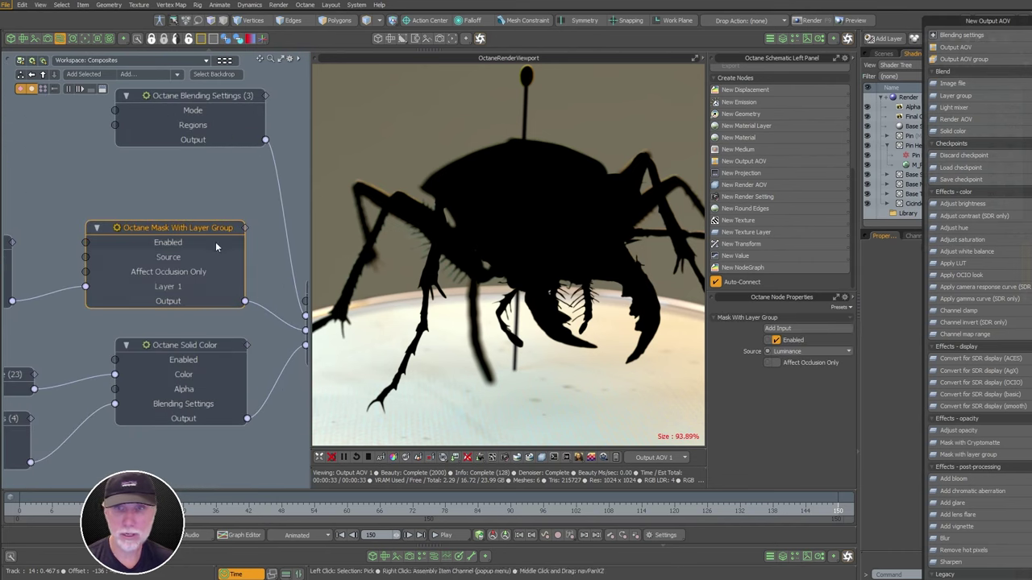
alt+shift+drag(57, 251, 268, 250)
click(203, 245)
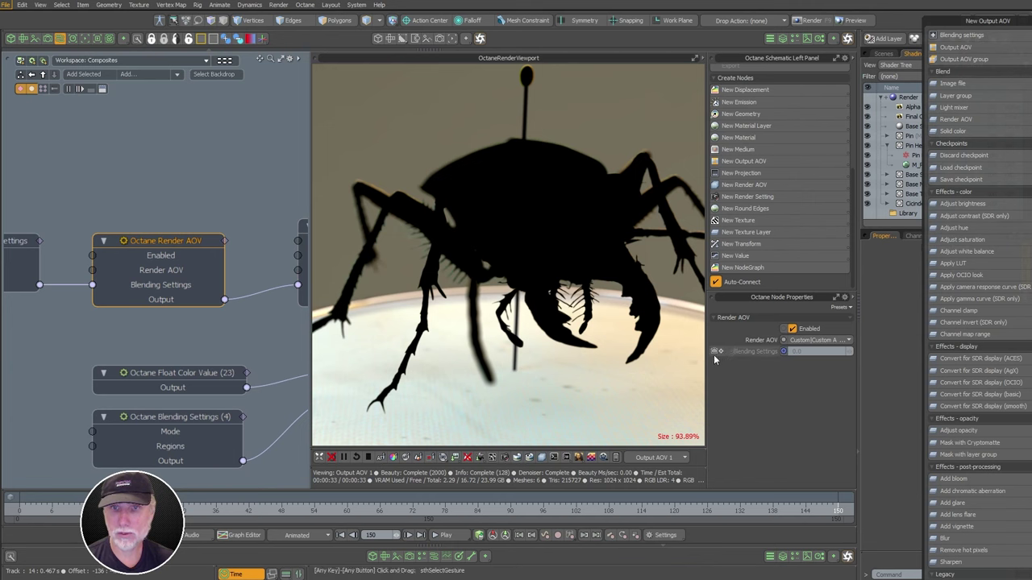
click(822, 341)
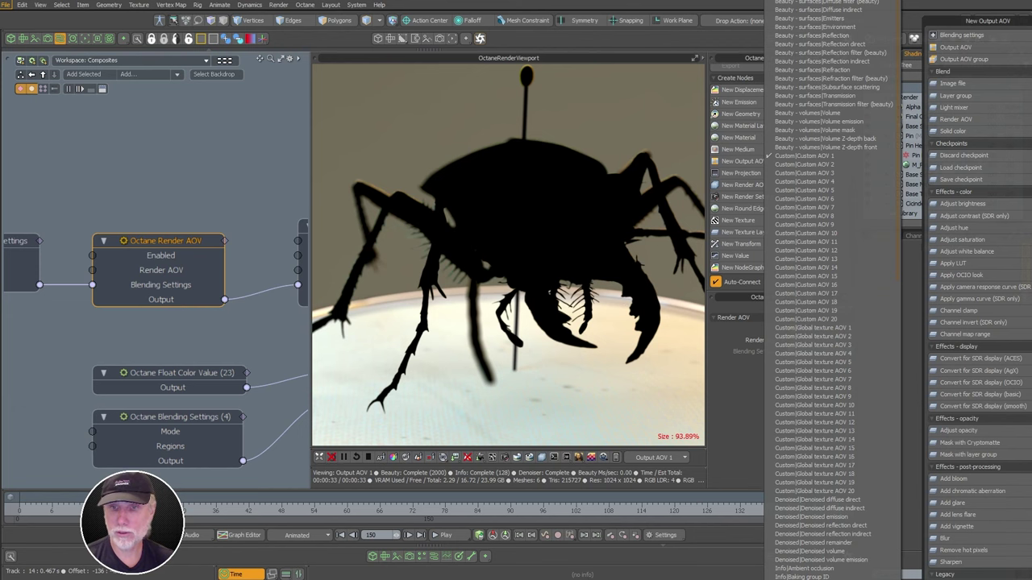
scroll(878, 430, down, 10)
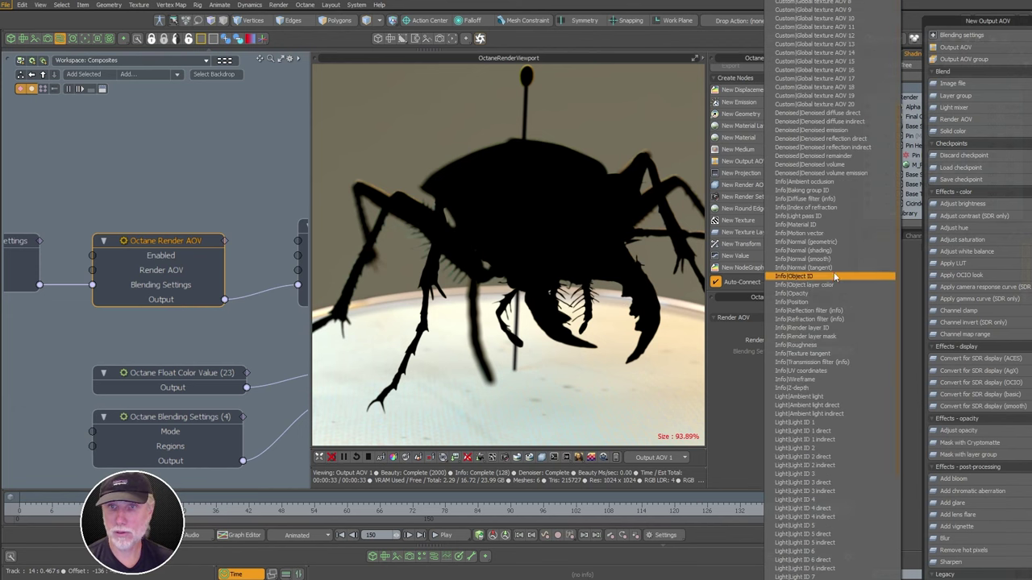
click(828, 387)
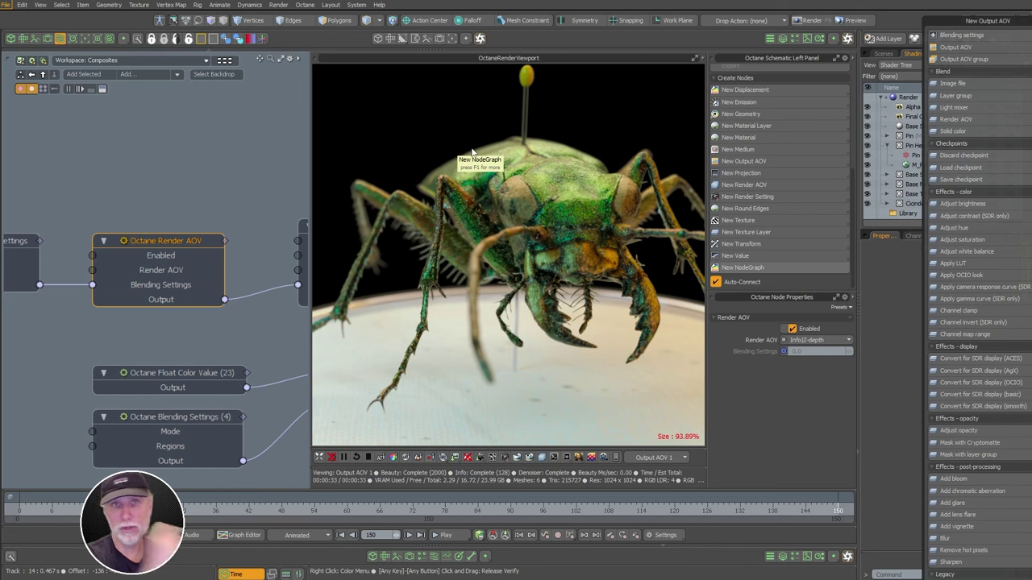
Examine the Z-depth pass in the render view, and switch back to Output AOV 1
click(654, 457)
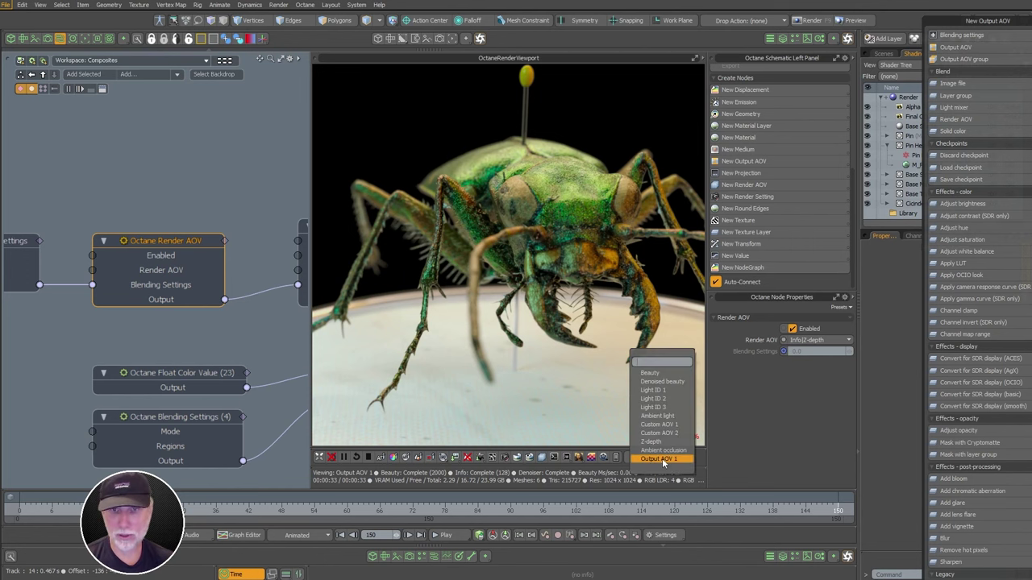
click(655, 446)
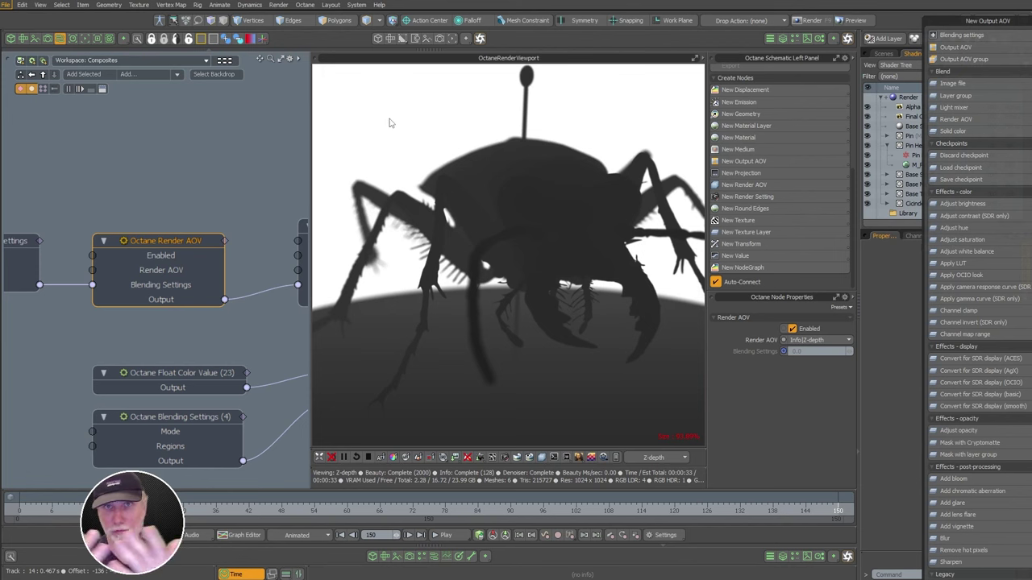
click(655, 457)
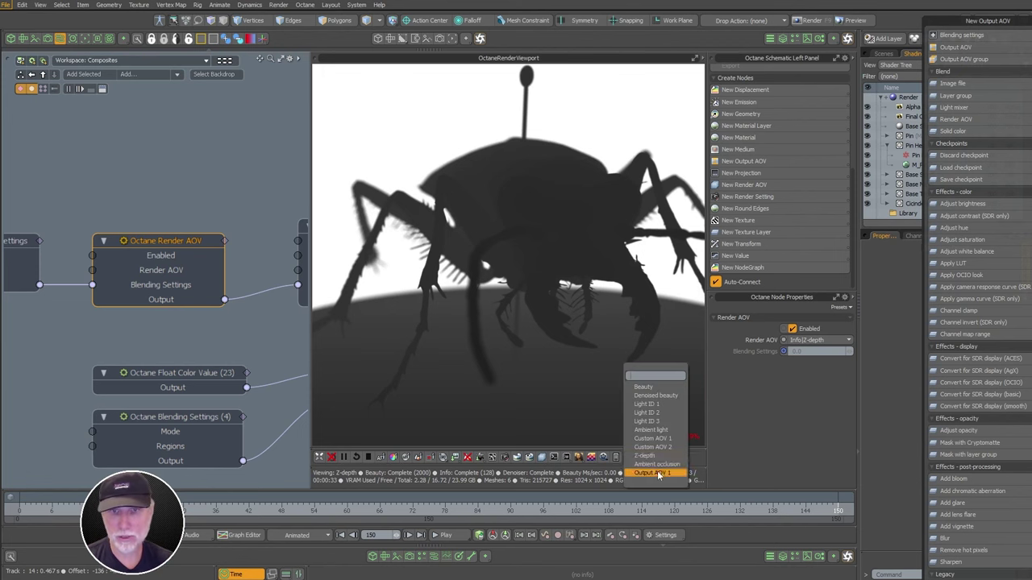
click(655, 474)
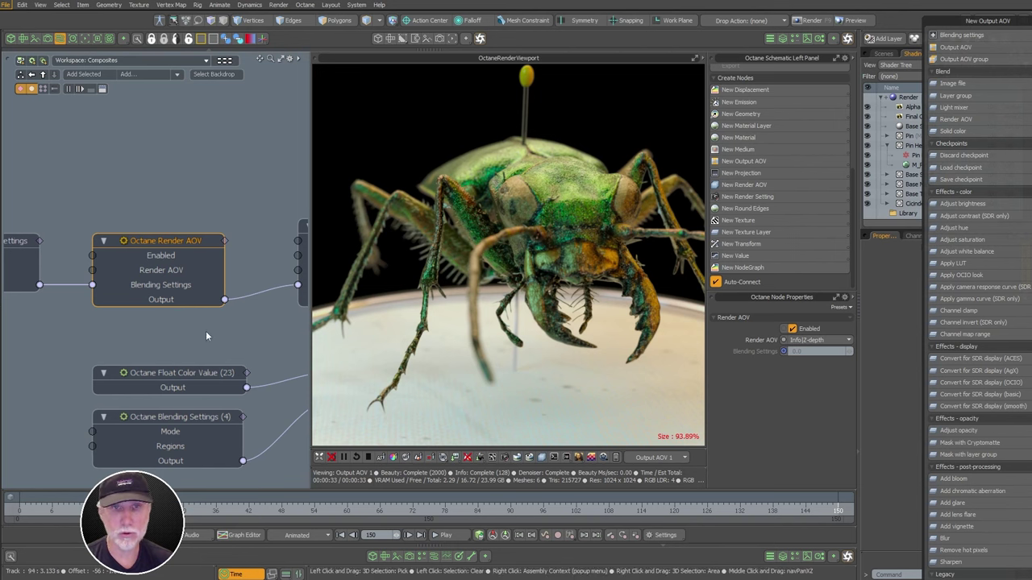
Try adjusting the Alpha of the Solid Color node
scroll(236, 343, down, 2)
alt+shift+drag(235, 342, 8, 344)
ctrl+alt+drag(8, 344, 572, 381)
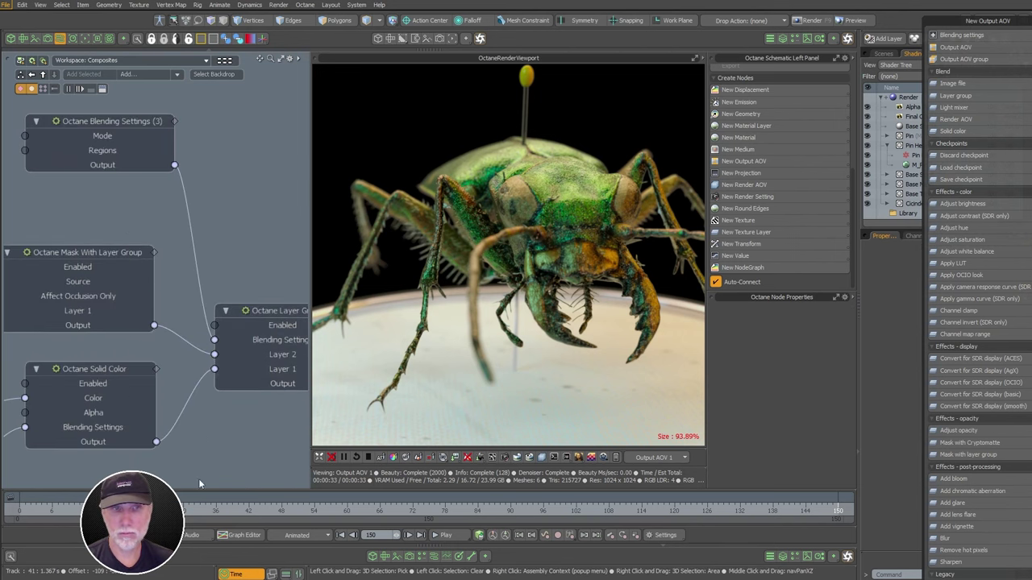
click(115, 368)
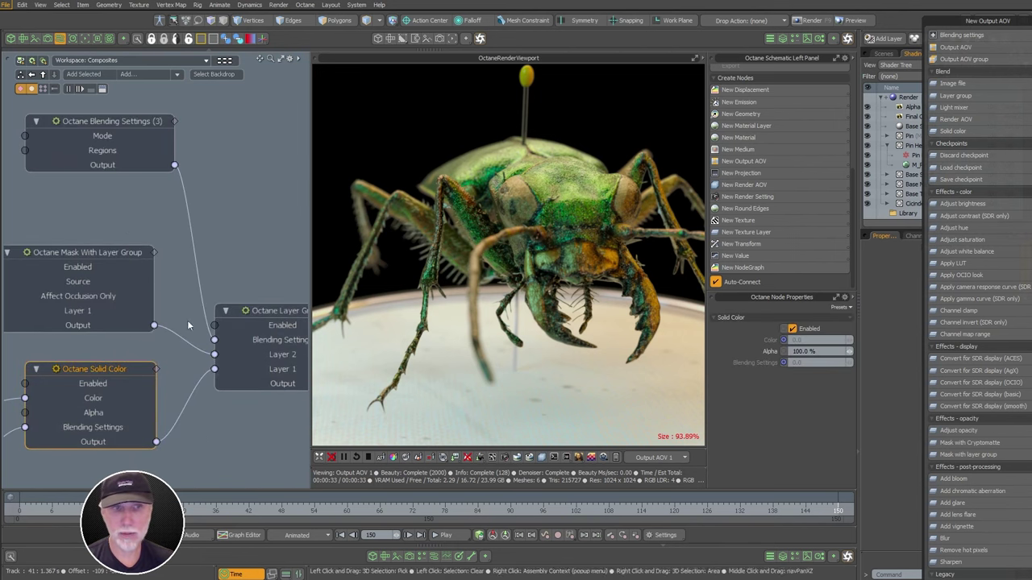
mouse_move(848, 351)
mouse_down()
mouse_move(806, 352)
mouse_move(846, 352)
mouse_up()
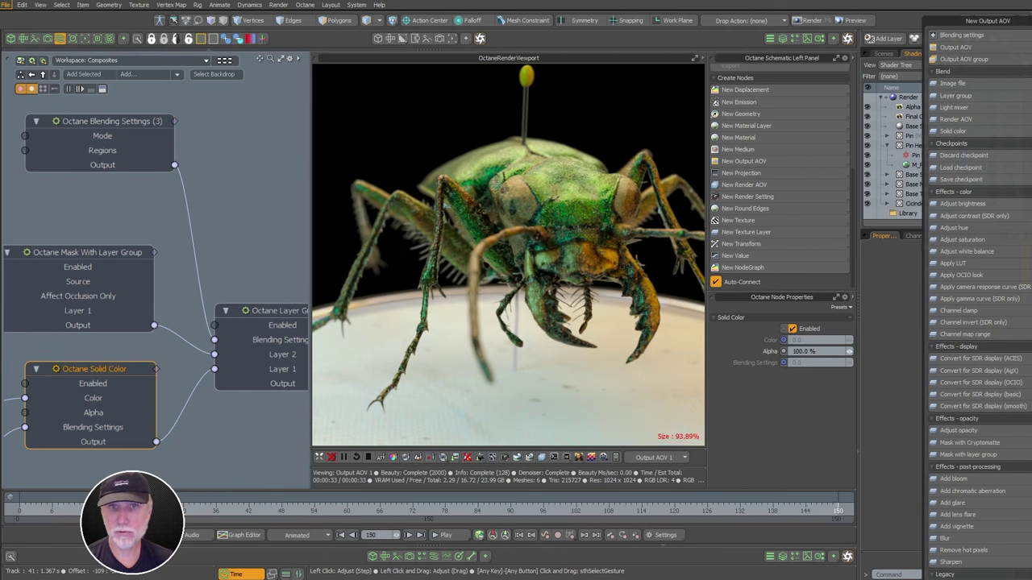
Move the Add Chromatic Aberration node above the layer group, reconnect it to the Output AOV's Layer 6 input, and enable it
ctrl+alt+drag(272, 288, 193, 298)
alt+shift+drag(302, 347, 263, 228)
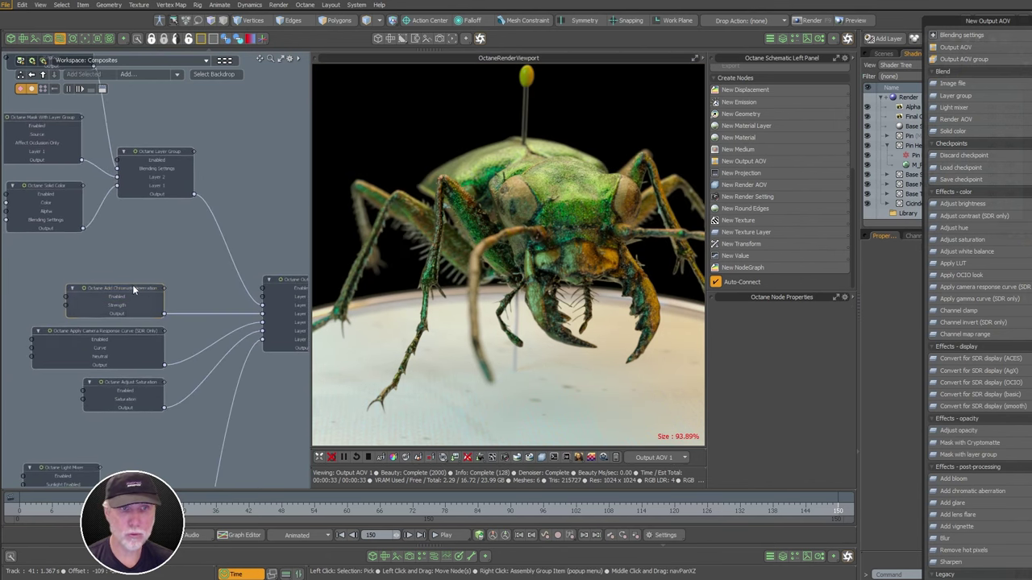
click(132, 285)
alt+shift+drag(206, 295, 275, 359)
ctrl+alt+drag(274, 358, 175, 120)
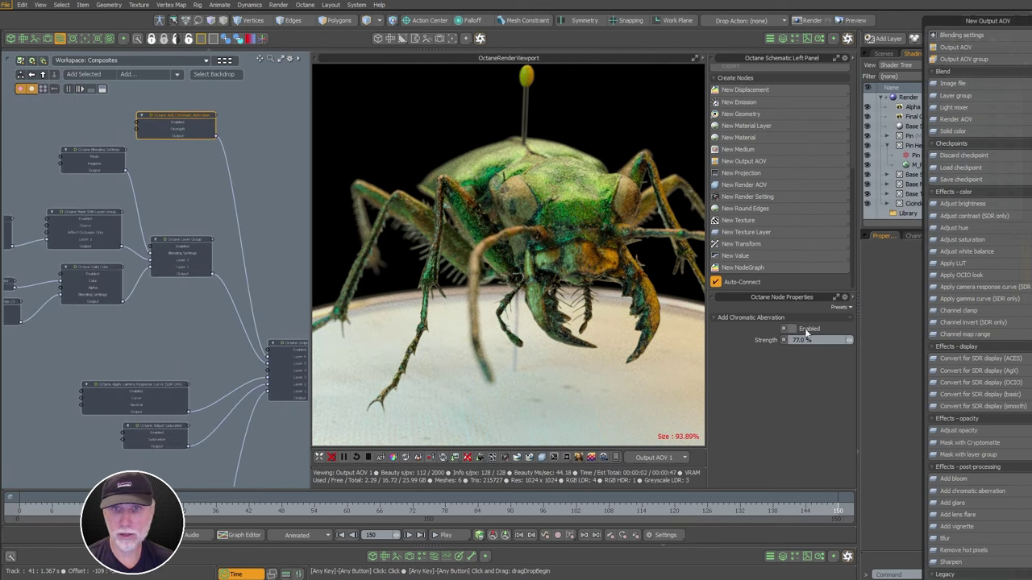
click(806, 331)
Inspect the Adjust Saturation and Apply Camera Response Curve nodes that feed the Output AOV
alt+shift+drag(218, 321, 199, 347)
alt+shift+drag(200, 347, 177, 281)
mouse_move(597, 315)
mouse_down()
mouse_move(511, 300)
mouse_move(714, 219)
mouse_move(505, 347)
mouse_move(627, 324)
mouse_move(554, 303)
mouse_move(574, 339)
mouse_move(579, 320)
mouse_up()
alt+shift+drag(129, 347, 177, 341)
click(177, 342)
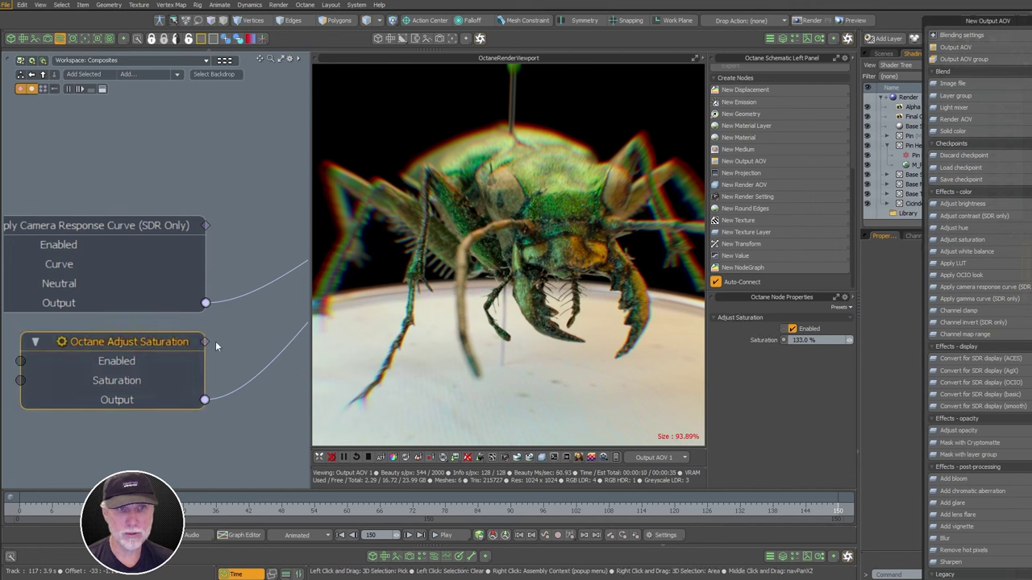
ctrl+alt+drag(239, 338, 156, 332)
ctrl+alt+drag(243, 223, 142, 287)
alt+shift+drag(97, 242, 174, 247)
ctrl+alt+drag(252, 299, 203, 303)
Examine the Layer Group node and its mask, solid color and blending settings inputs in the schematic
alt+shift+drag(214, 305, 204, 447)
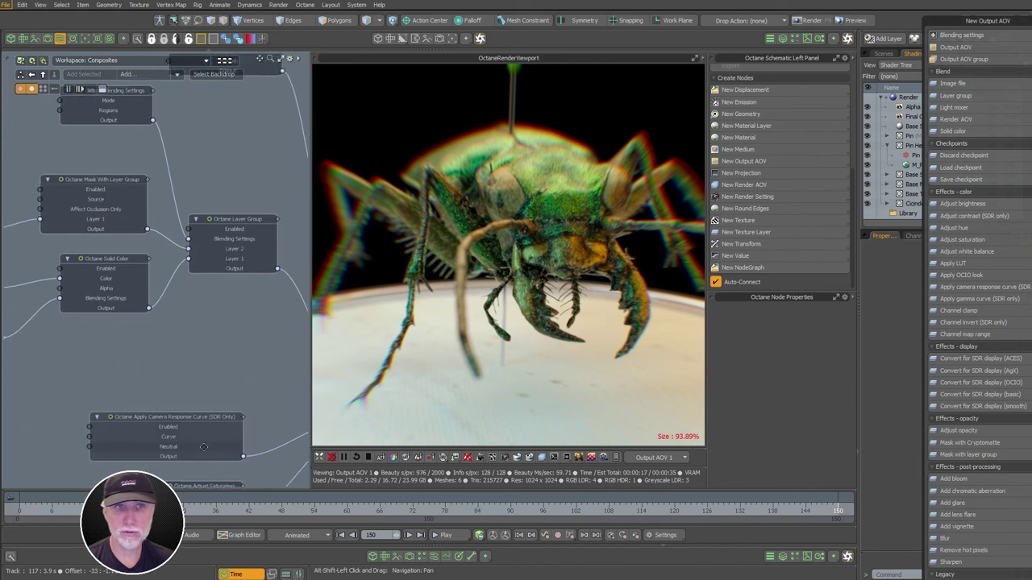
alt+shift+drag(237, 364, 179, 449)
ctrl+alt+drag(198, 310, 255, 285)
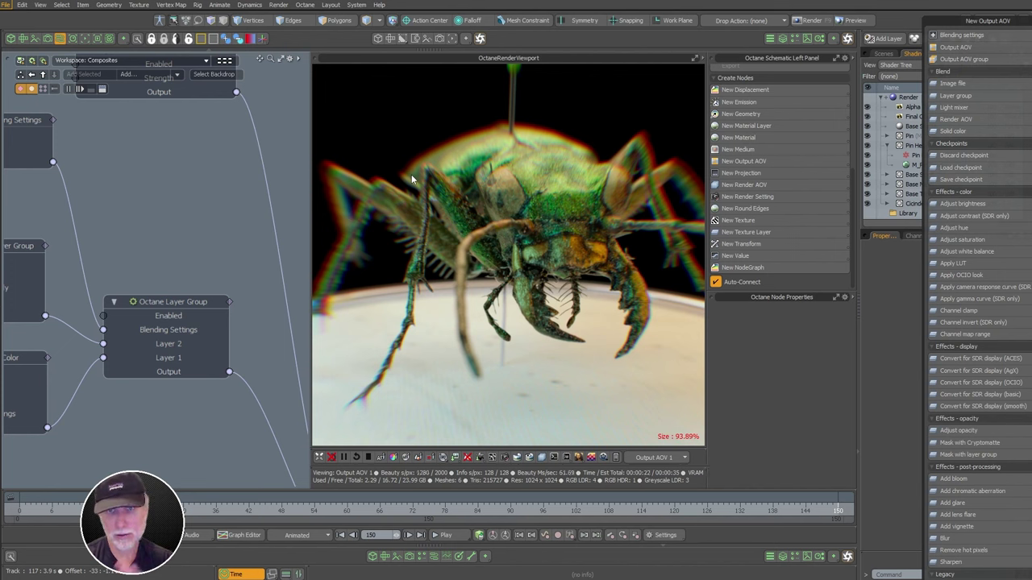
ctrl+alt+drag(179, 155, 123, 205)
alt+shift+drag(123, 206, 196, 279)
alt+shift+drag(196, 279, 298, 184)
drag(203, 165, 185, 206)
ctrl+alt+drag(250, 196, 147, 222)
alt+shift+drag(147, 222, 198, 237)
alt+shift+drag(109, 145, 207, 223)
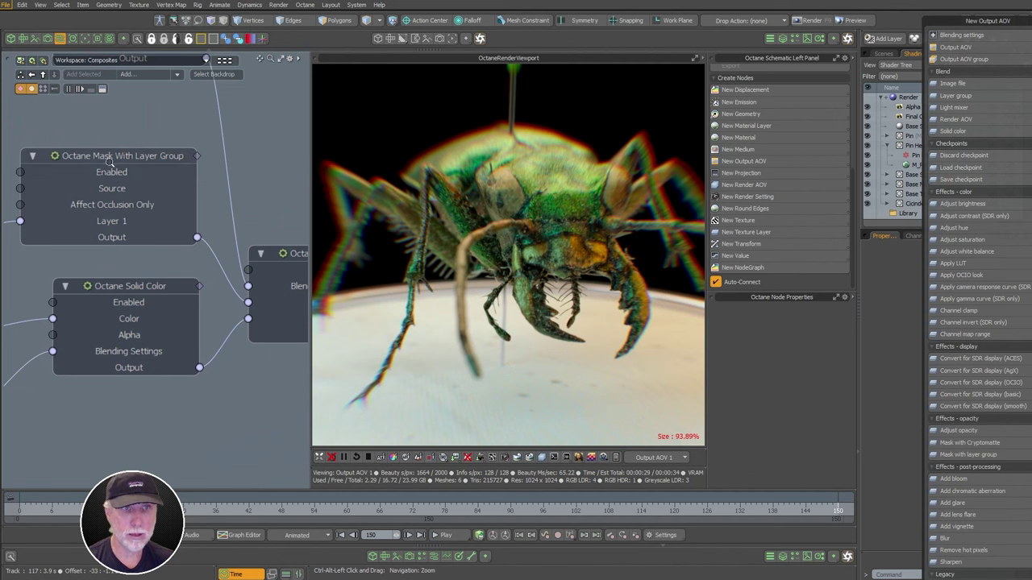
alt+shift+drag(175, 165, 53, 129)
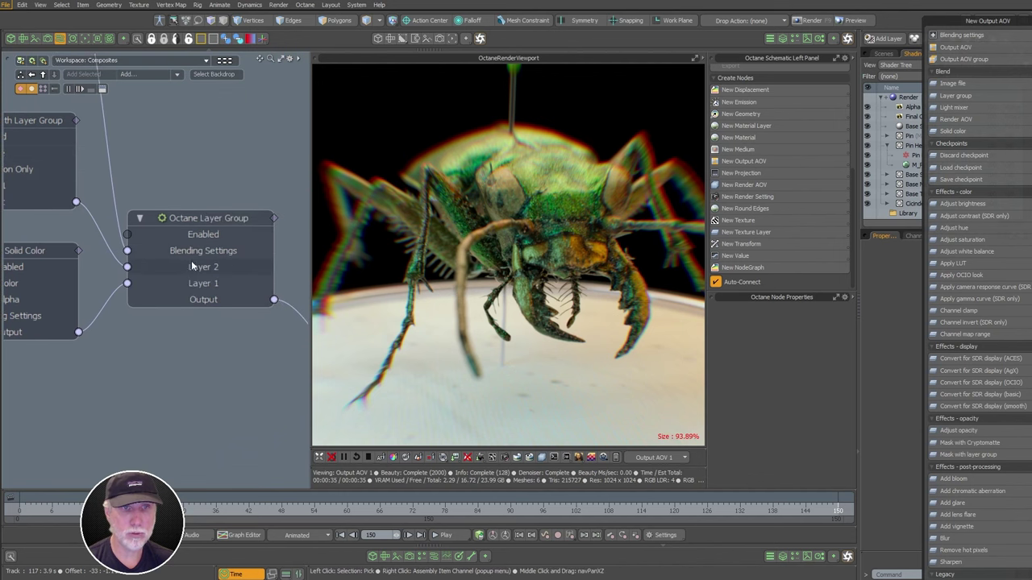
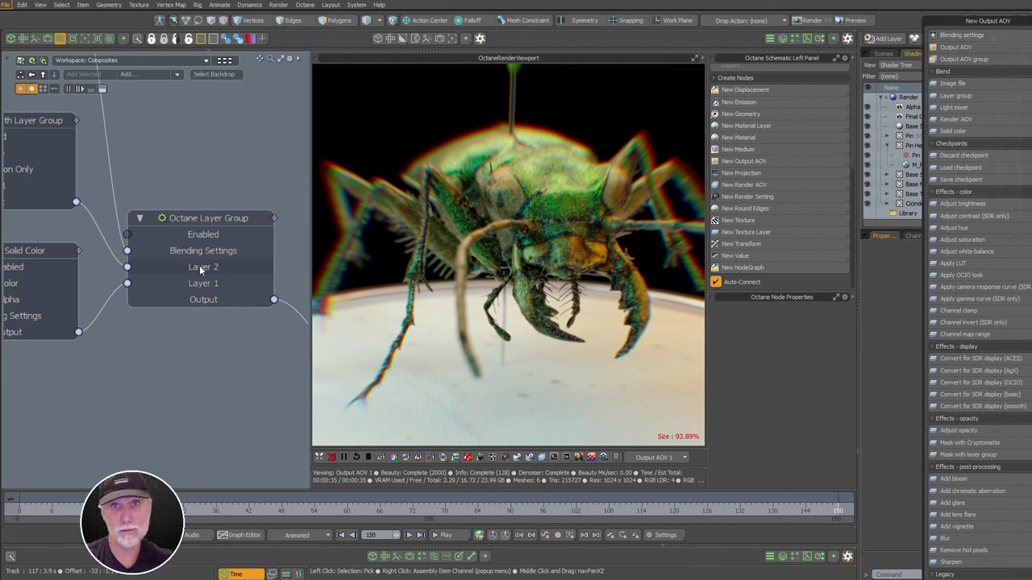
Compare the Beauty pass with Output AOV 1 in the render view, showing the whole beetle and its base
scroll(189, 347, down, 5)
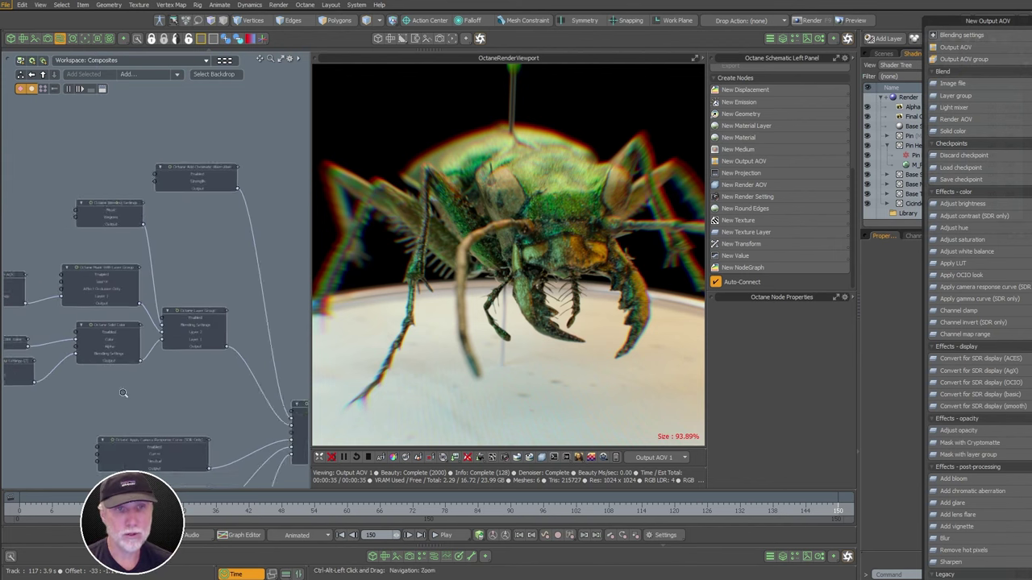
alt+drag(126, 396, 117, 312)
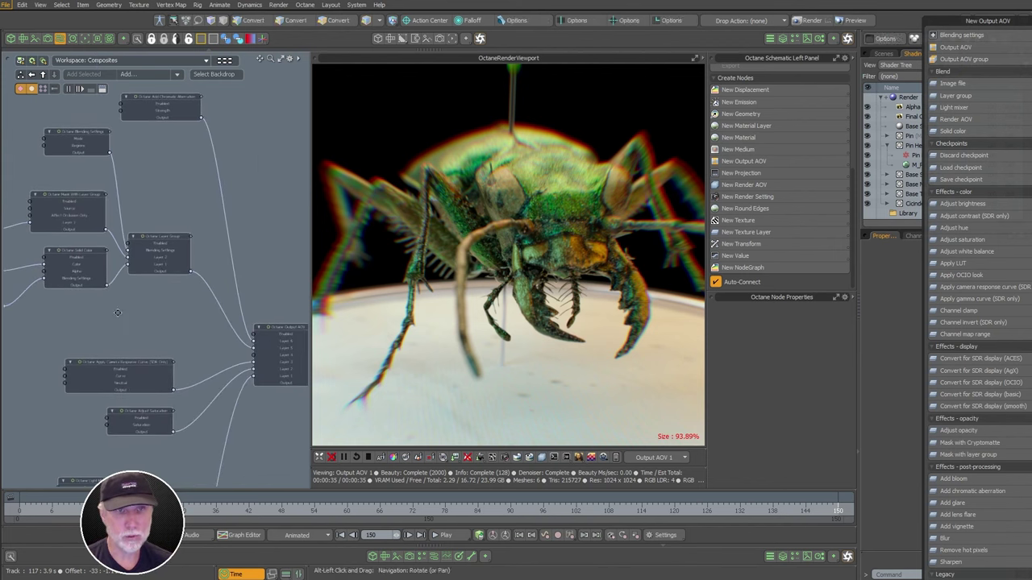
click(666, 458)
click(654, 374)
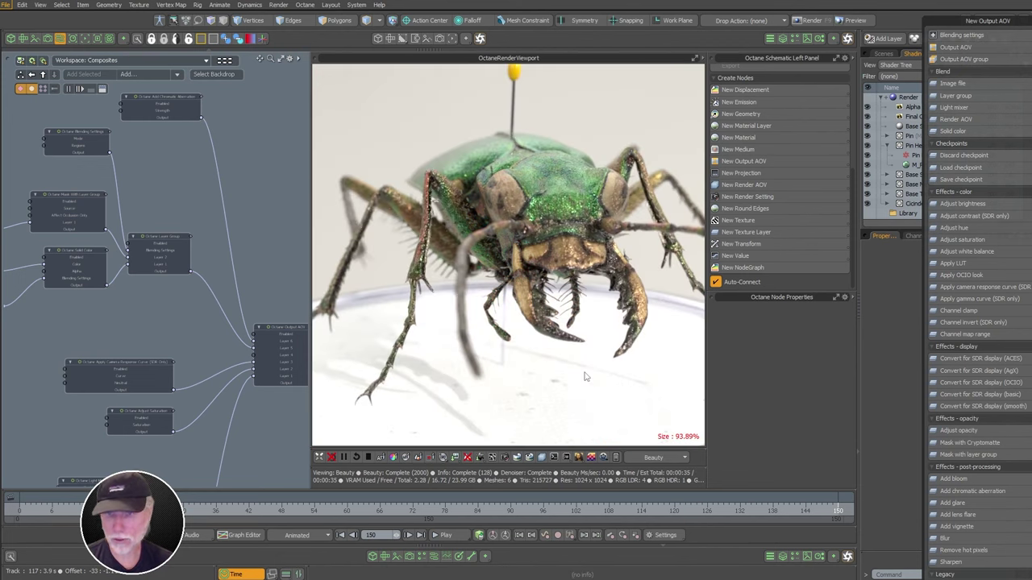
scroll(586, 377, down, 4)
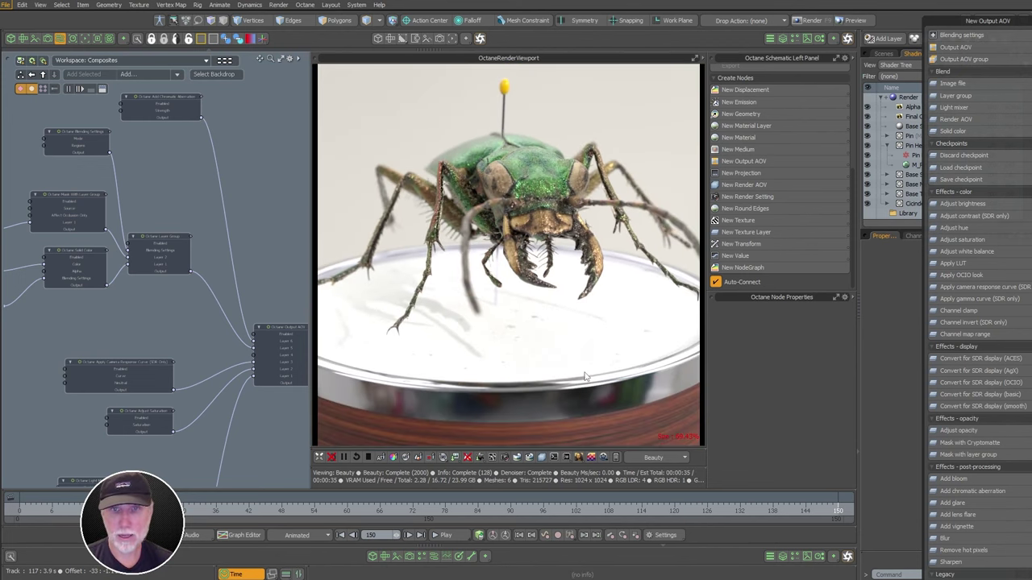
click(666, 457)
click(668, 534)
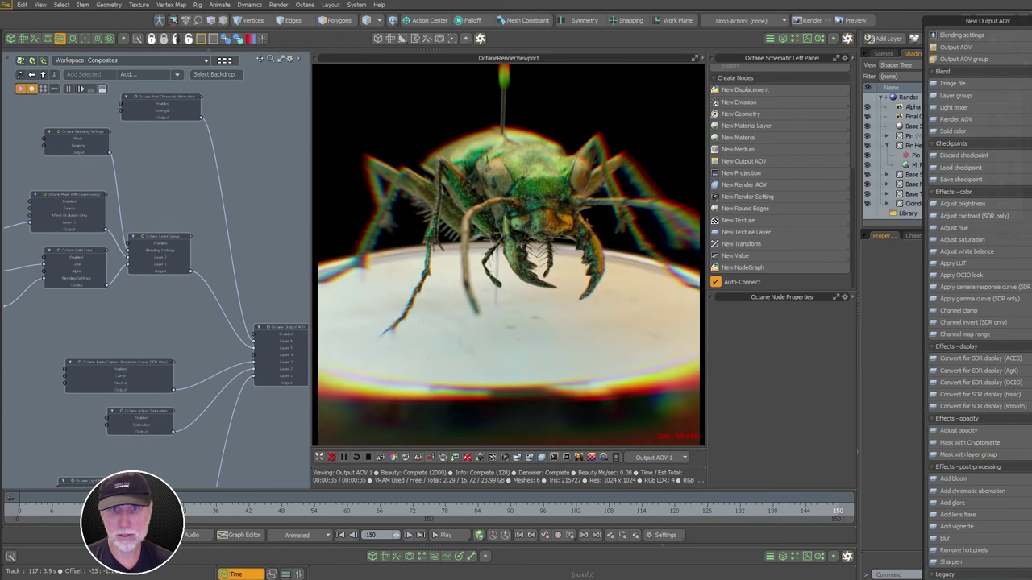
Select the Output AOV node with its input nodes and move them upward in the schematic to make room
scroll(194, 303, down, 3)
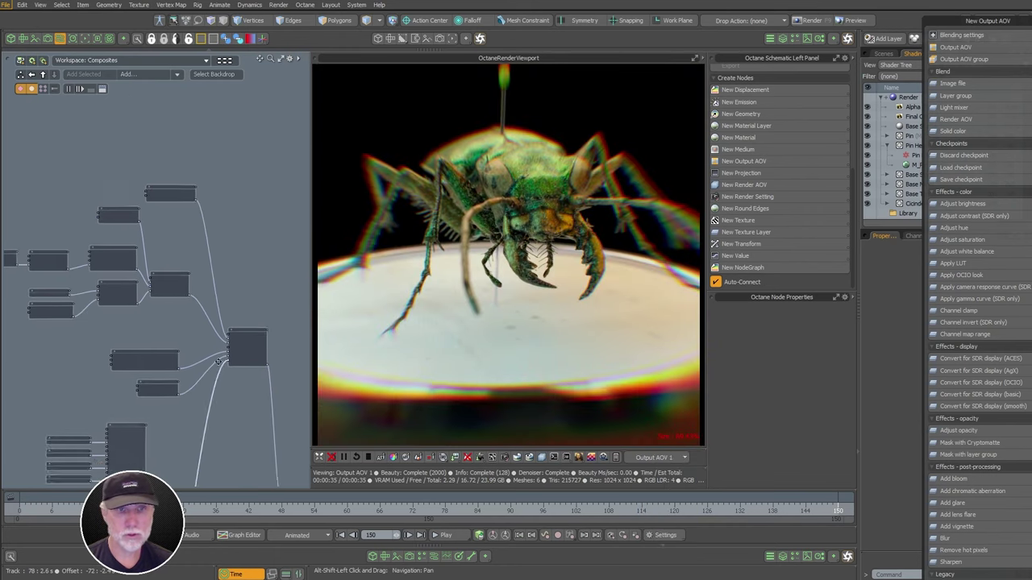
middle_drag(194, 303, 115, 218)
scroll(230, 398, up, 4)
middle_drag(230, 398, 187, 356)
ctrl+alt+drag(205, 371, 112, 208)
drag(69, 152, 201, 361)
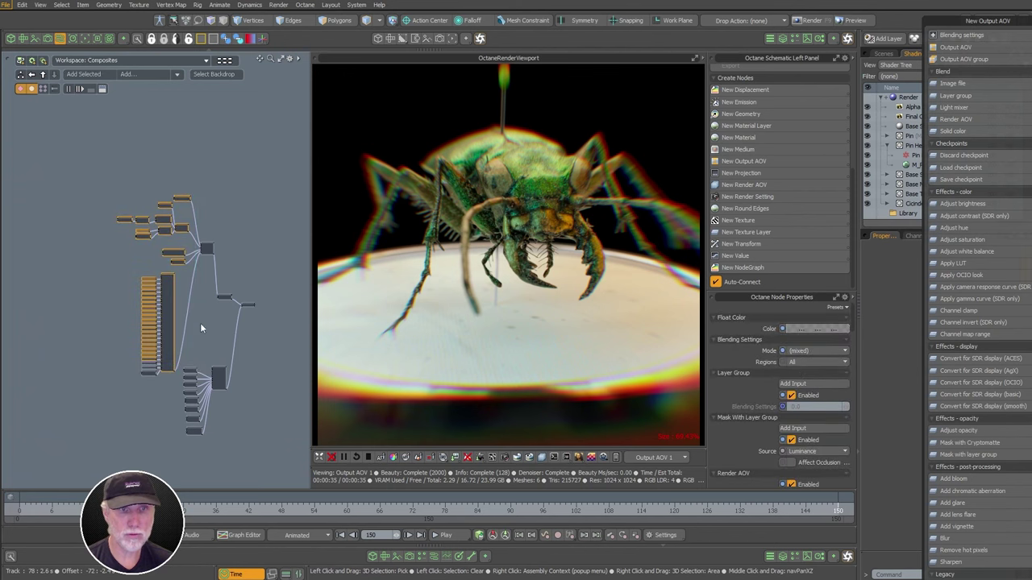
scroll(209, 244, up, 3)
scroll(207, 238, down, 2)
mouse_move(207, 238)
alt+shift+mouse_down()
mouse_move(228, 240)
mouse_move(206, 241)
alt+shift+mouse_up()
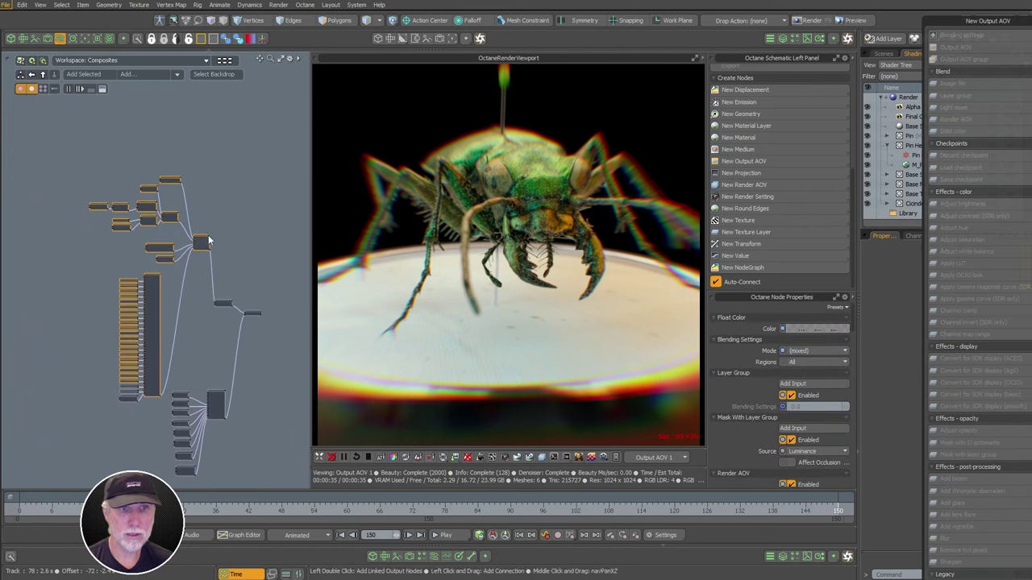
scroll(233, 222, up, 2)
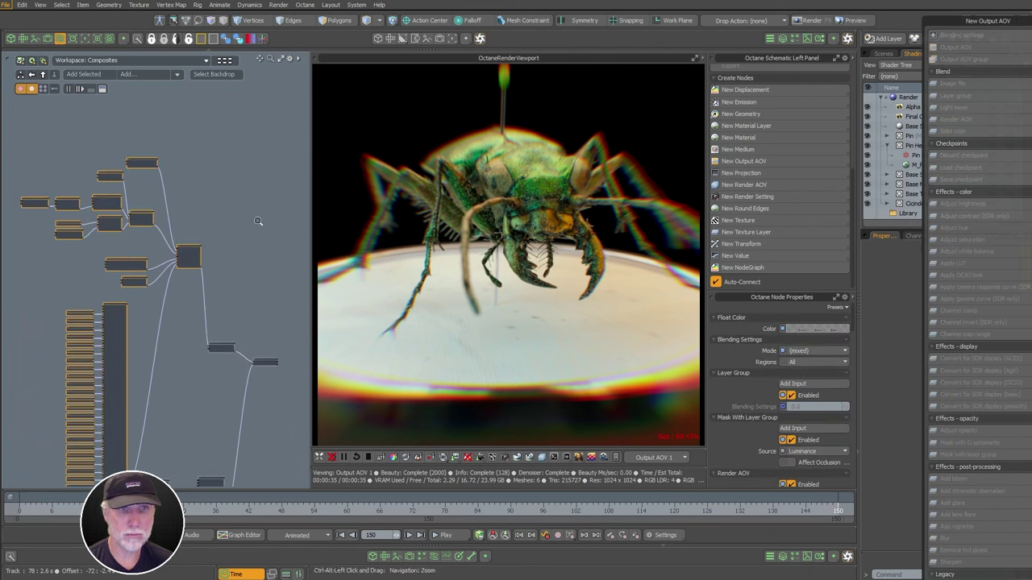
drag(188, 245, 171, 38)
Add a new Output AOV node to the AOV 2 input of the Output AOV Group
alt+shift+drag(216, 318, 242, 395)
scroll(201, 236, up, 6)
click(265, 270)
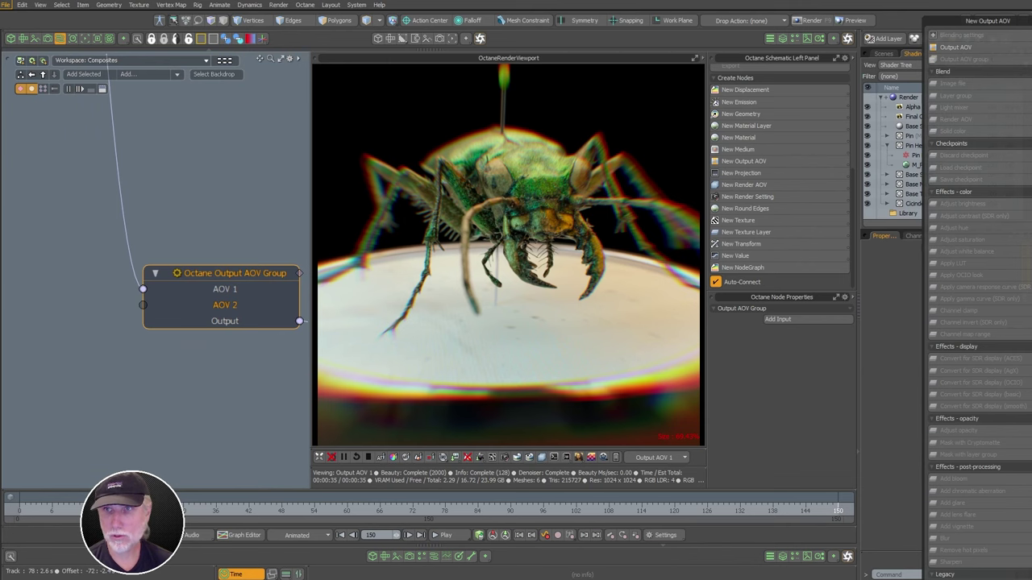
click(764, 164)
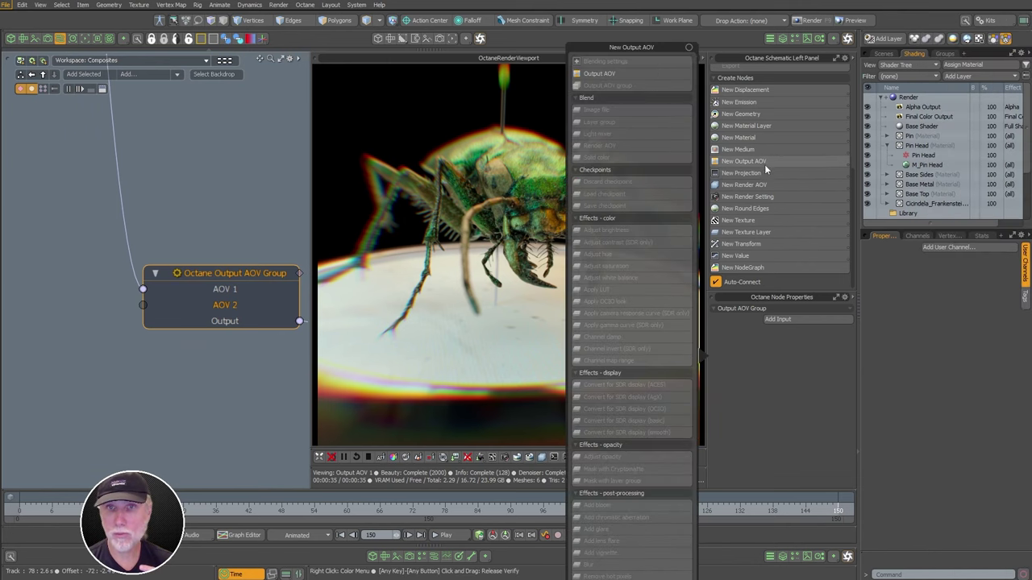
click(607, 72)
Bring the new Output AOV node into view and switch the render view to Output AOV 2
alt+shift+drag(101, 214, 263, 226)
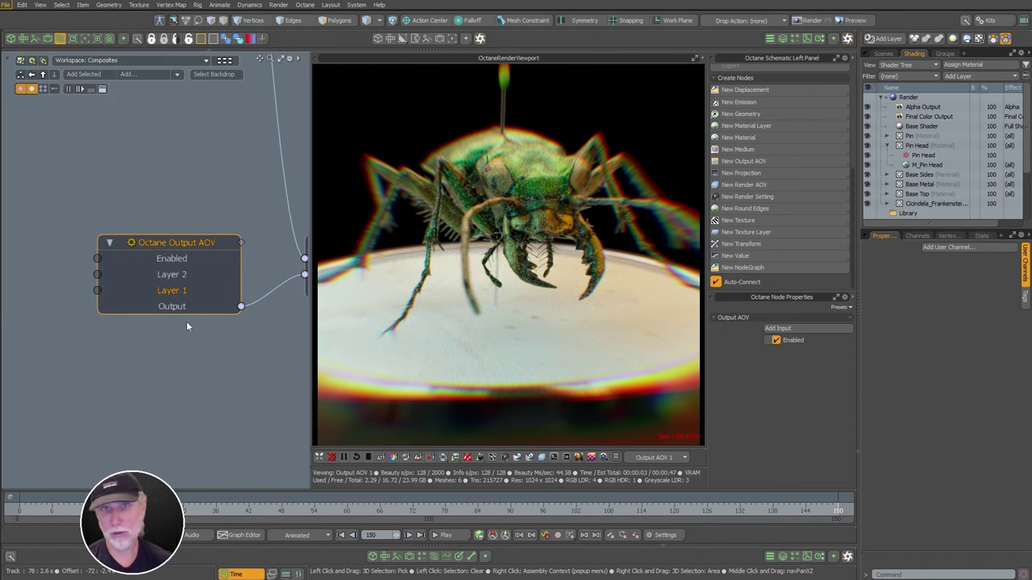
click(669, 457)
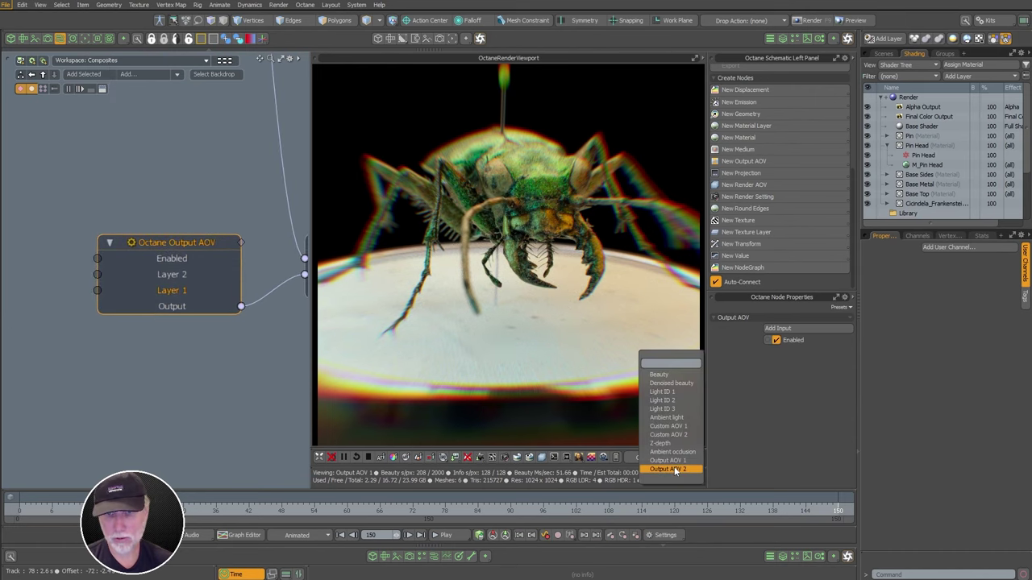
click(669, 469)
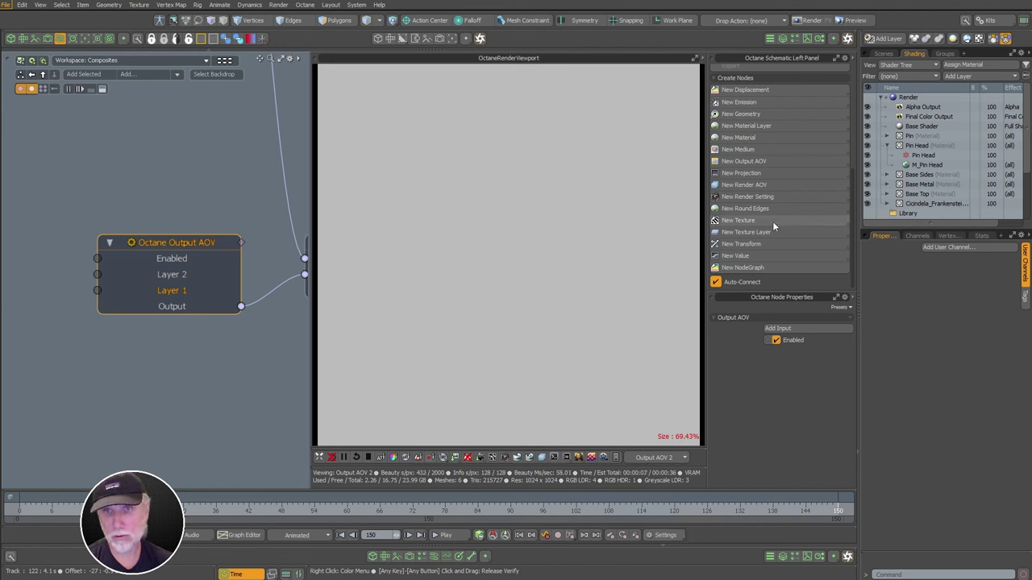
Add a Light Mixer node to the Layer 1 input of the second Output AOV
click(755, 161)
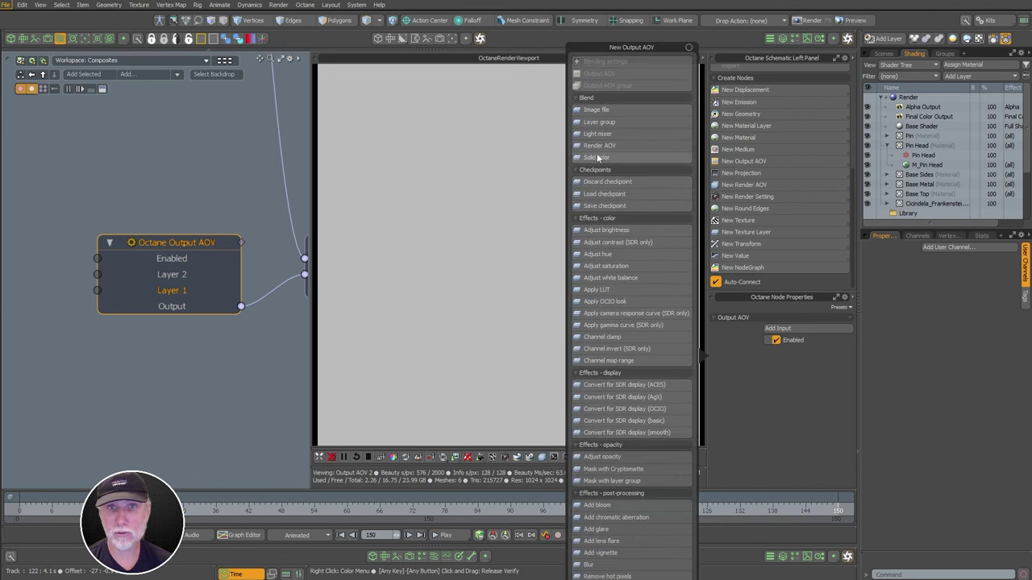
click(597, 133)
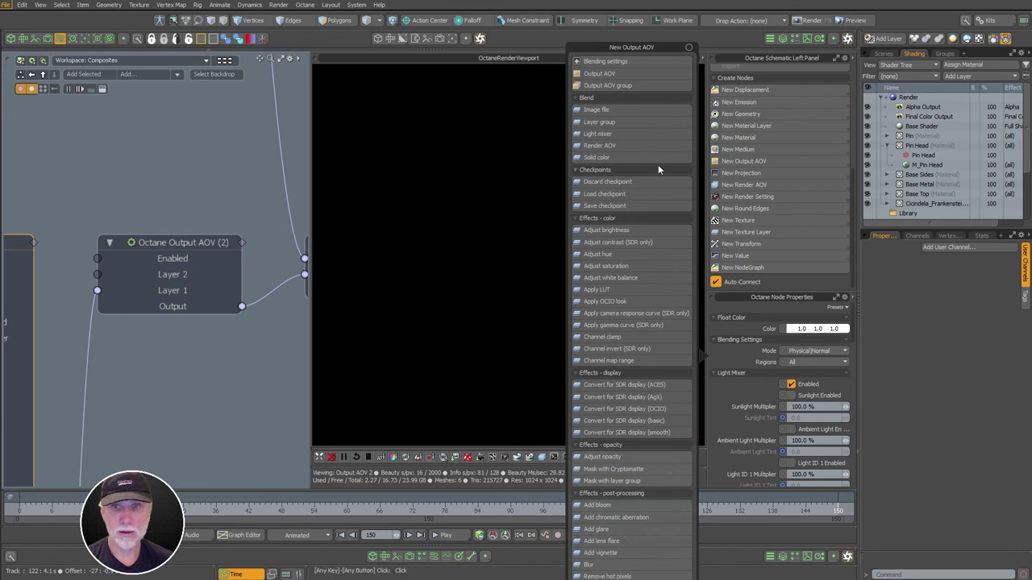
click(688, 47)
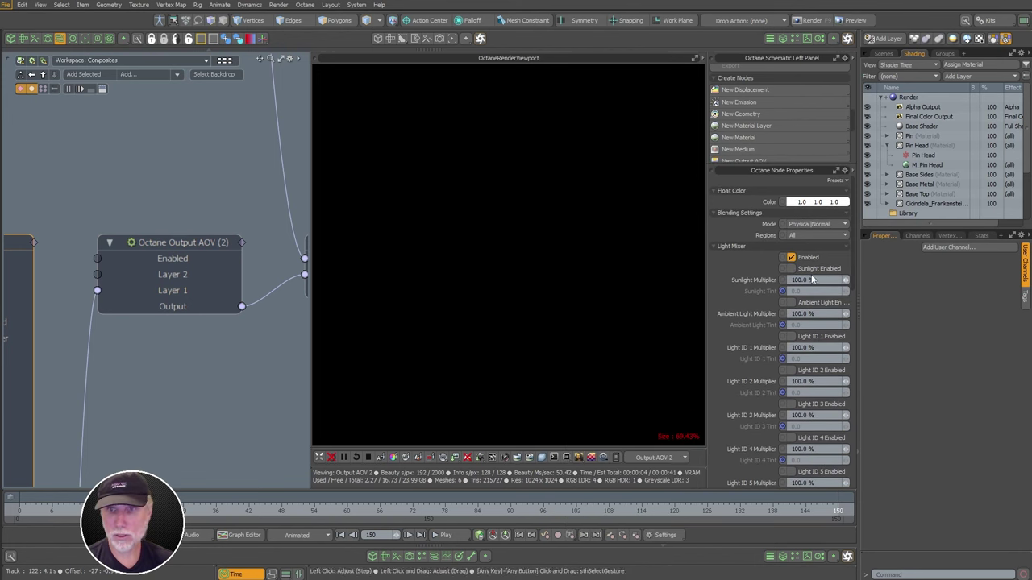
Enable the ambient light and Light IDs 1, 2 and 3 in the Light Mixer
click(810, 302)
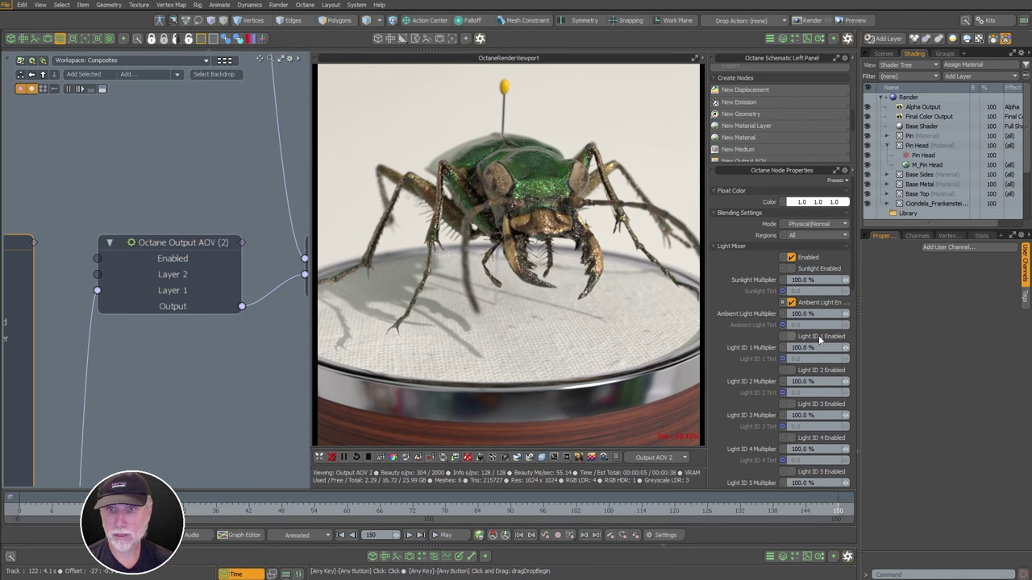
click(802, 336)
click(802, 370)
click(821, 405)
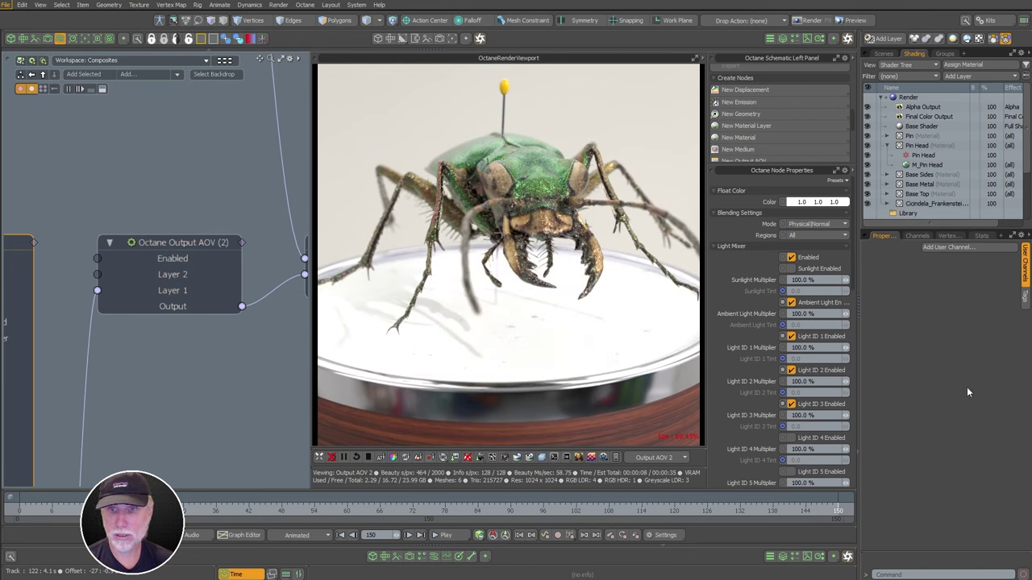
Set the Light Mixer's Ambient Light Multiplier to 10% and its Light ID 1 Multiplier to 20%
click(802, 314)
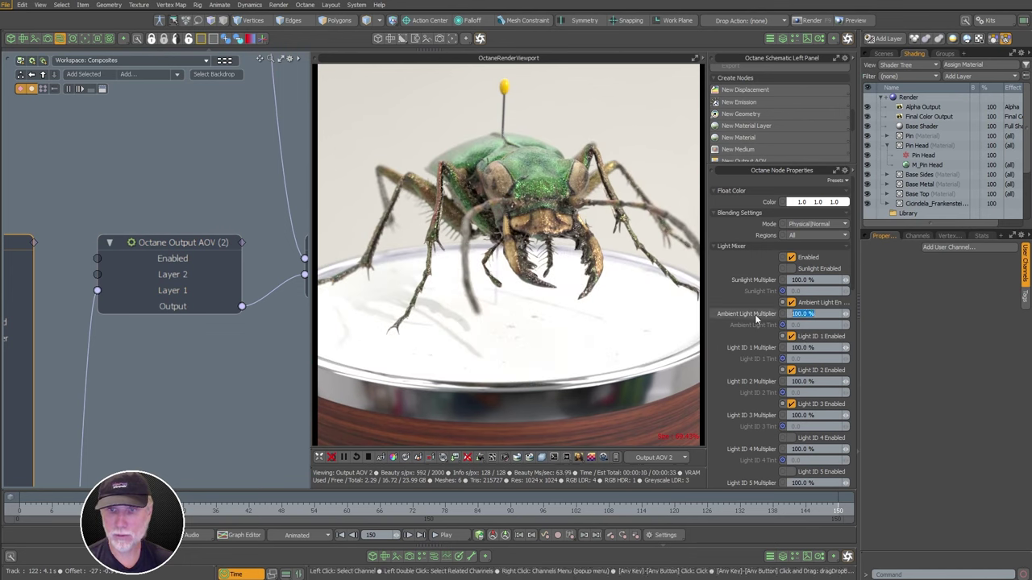
text(10)
key(Return)
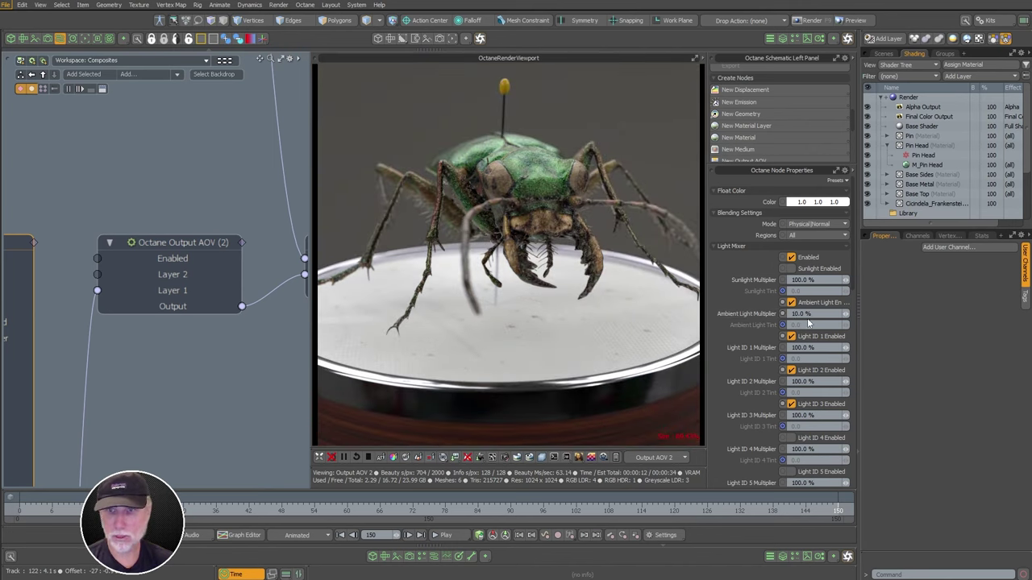
click(825, 347)
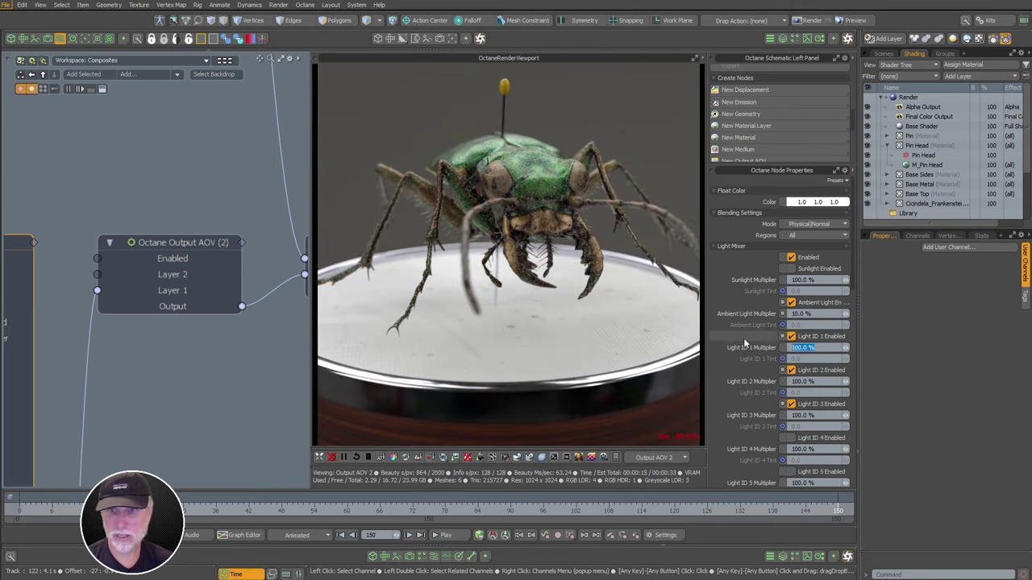
text(20)
key(Return)
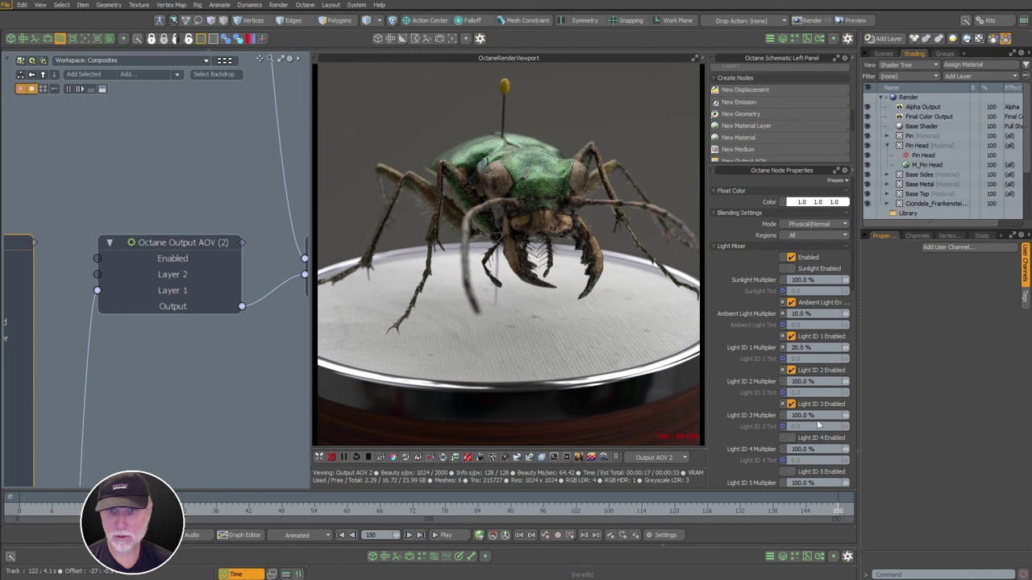
Set the Light ID 2 Multiplier to 50% and the Light ID 3 Multiplier to 350%
click(818, 381)
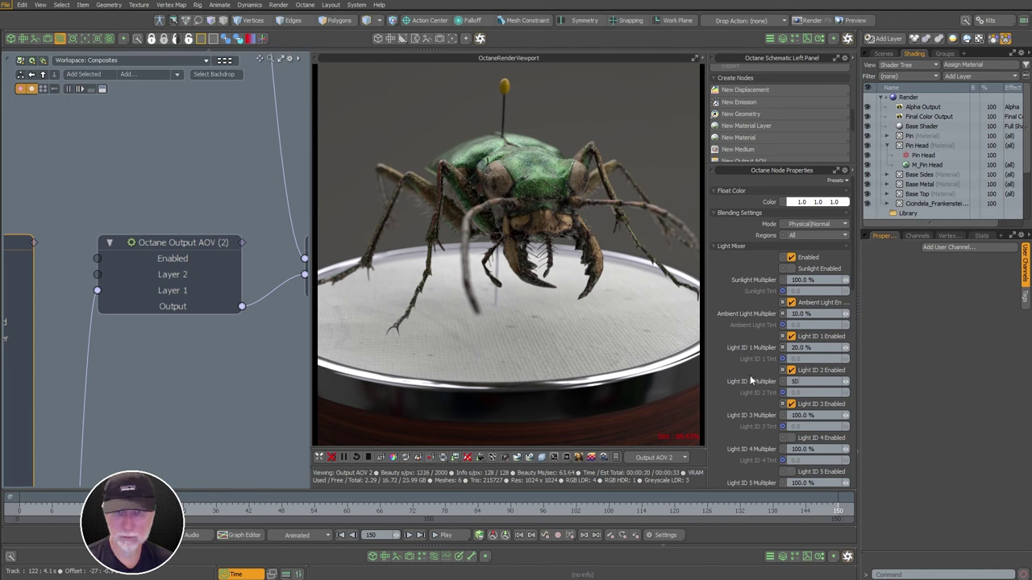
text(50)
key(Return)
click(815, 415)
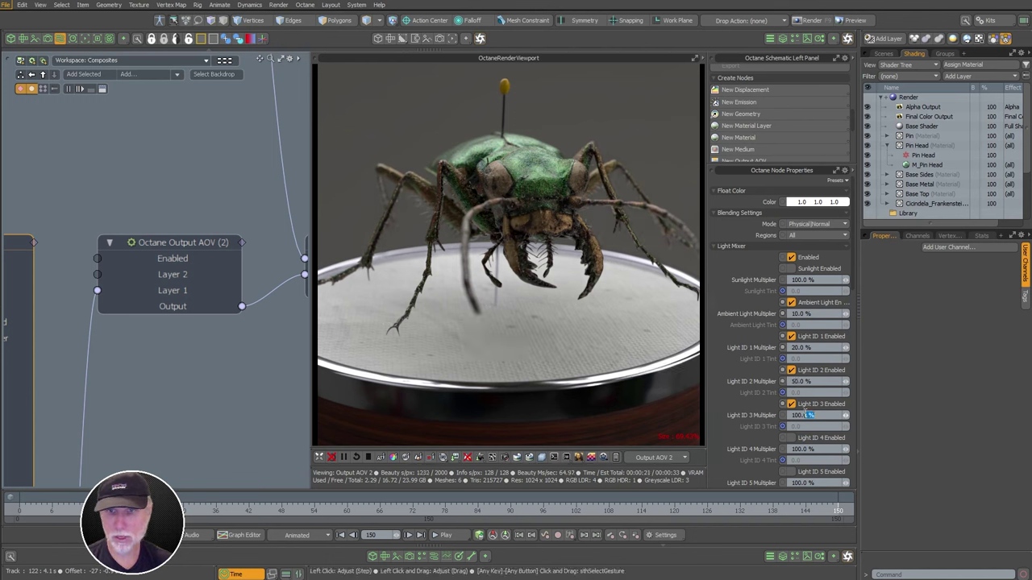
text(35)
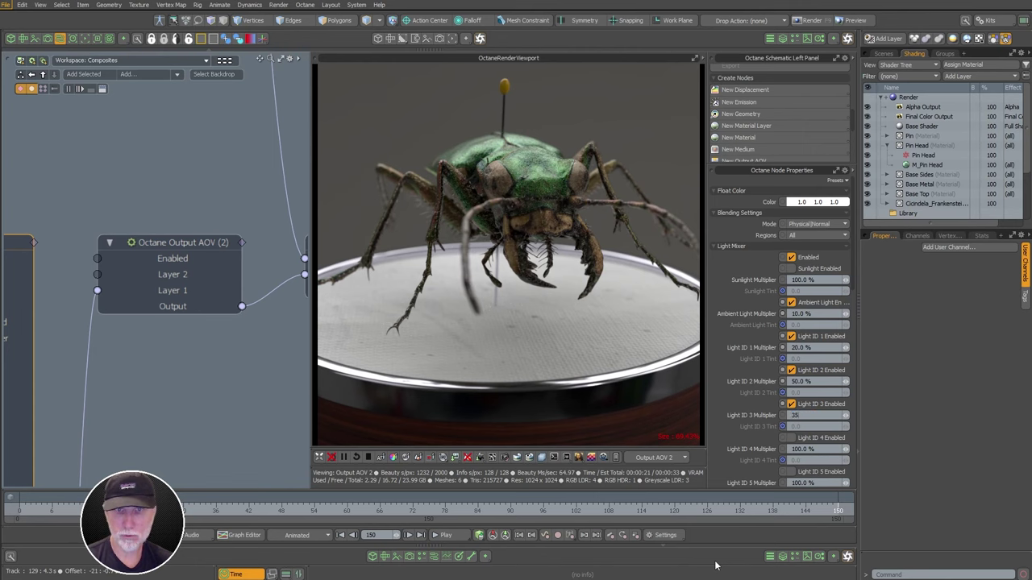
text(0)
key(Return)
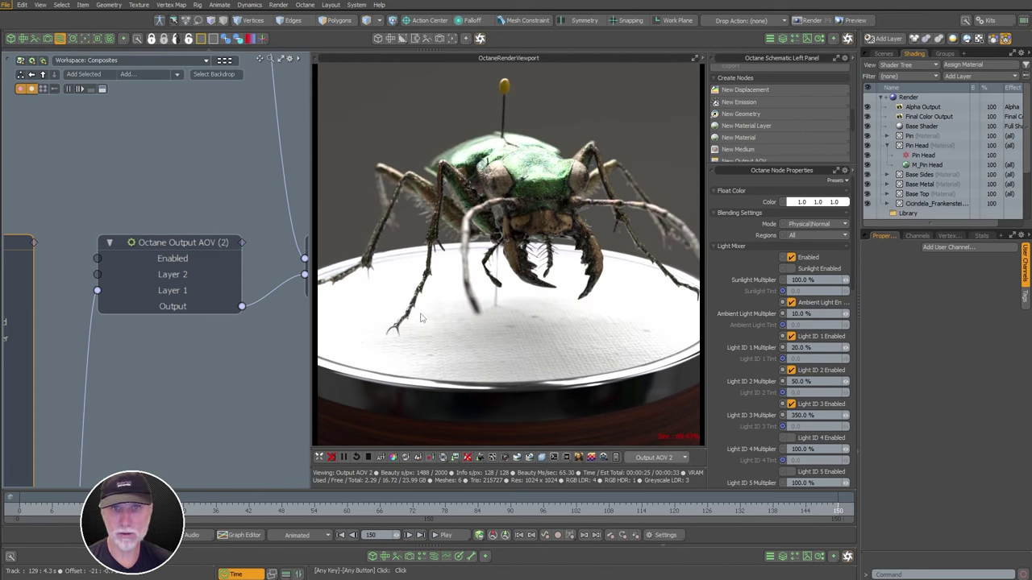
Examine the Float Color Value nodes connected to the Light Mixer's tint inputs
scroll(175, 383, down, 5)
alt+shift+drag(175, 383, 268, 218)
click(190, 265)
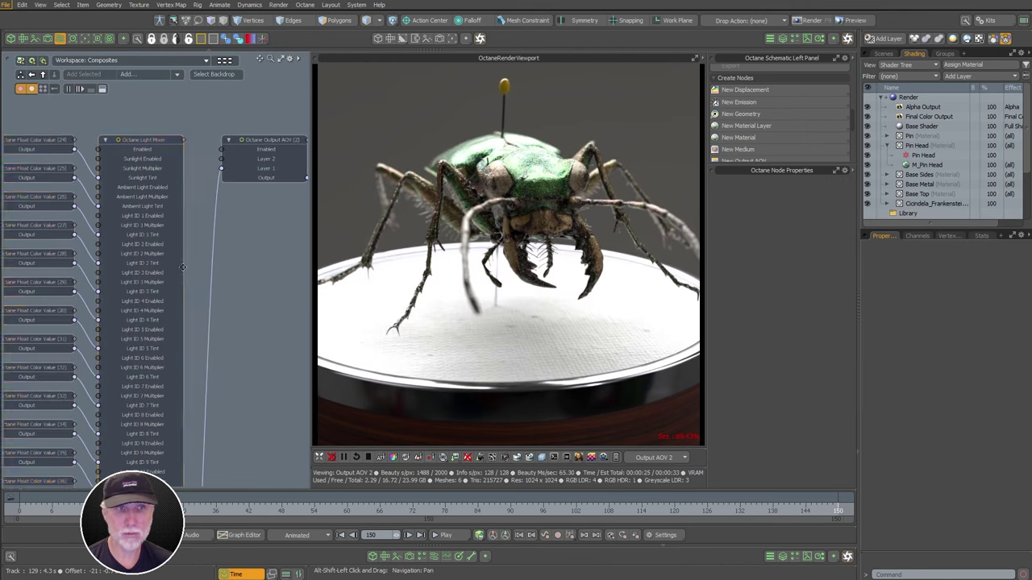
alt+shift+drag(183, 267, 150, 180)
drag(126, 130, 212, 441)
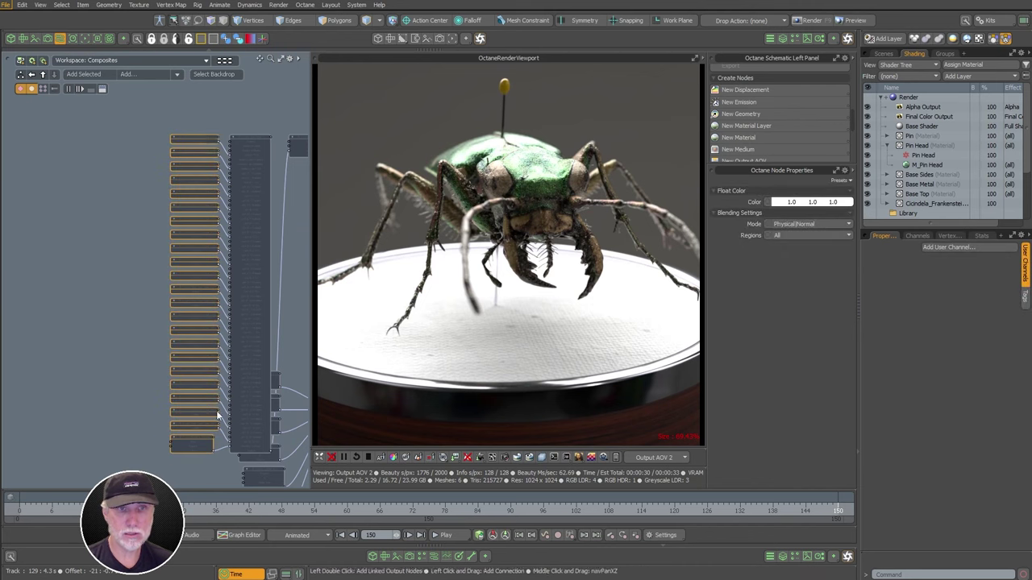
drag(201, 139, 306, 153)
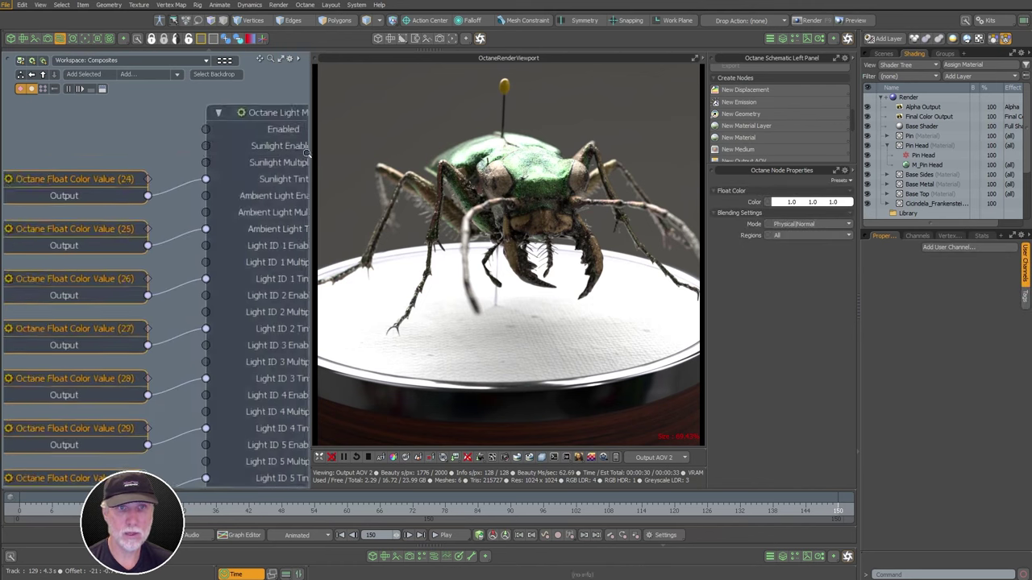
alt+shift+drag(261, 313, 225, 236)
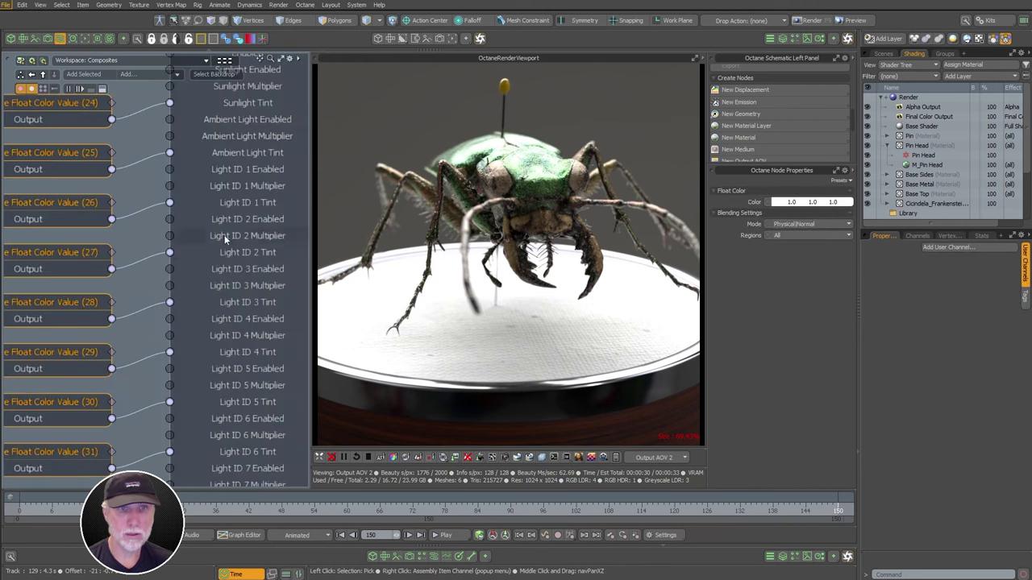
Set the Float Color Value feeding Light ID 3 Tint to red (0.91, 0.04, 0.0)
click(147, 280)
click(86, 304)
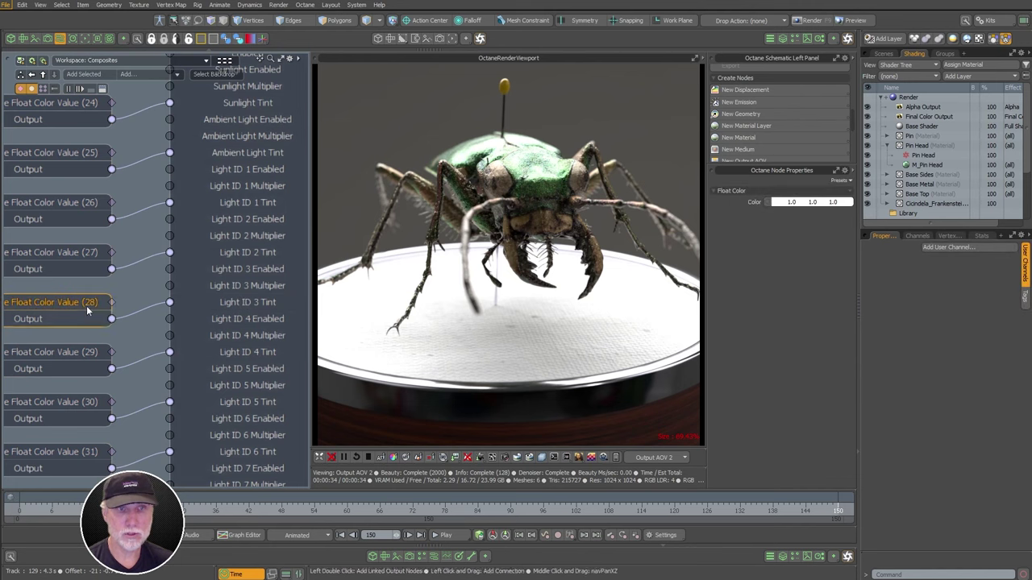
click(802, 203)
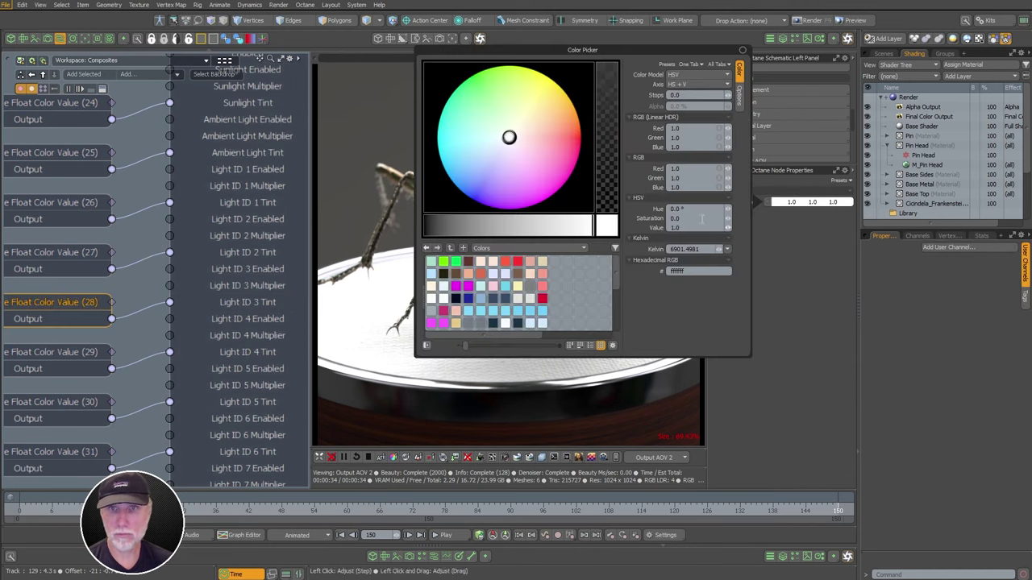
drag(576, 138, 578, 133)
drag(582, 49, 924, 93)
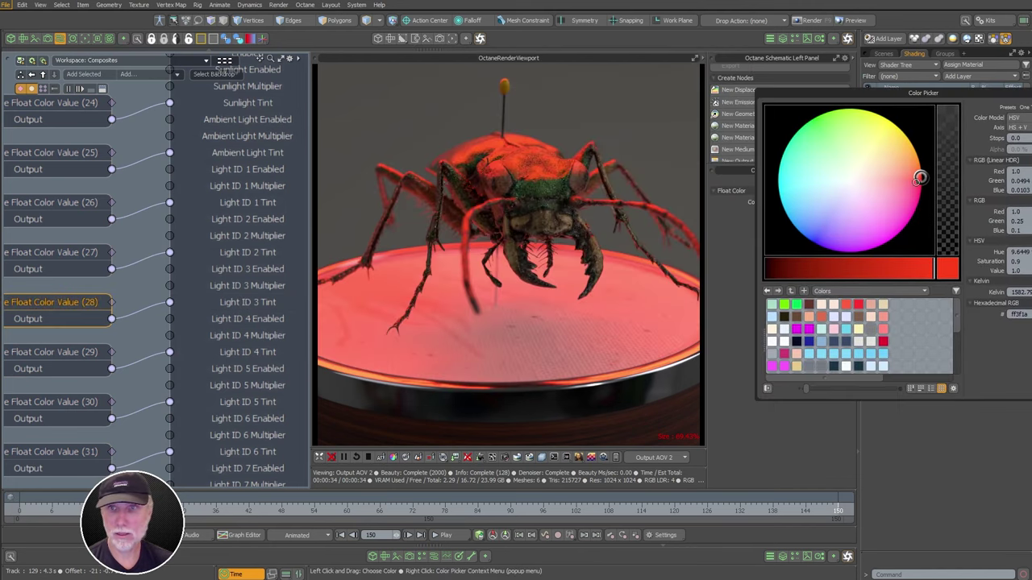
mouse_move(918, 179)
mouse_down()
mouse_move(922, 169)
mouse_move(921, 188)
mouse_move(921, 178)
mouse_up()
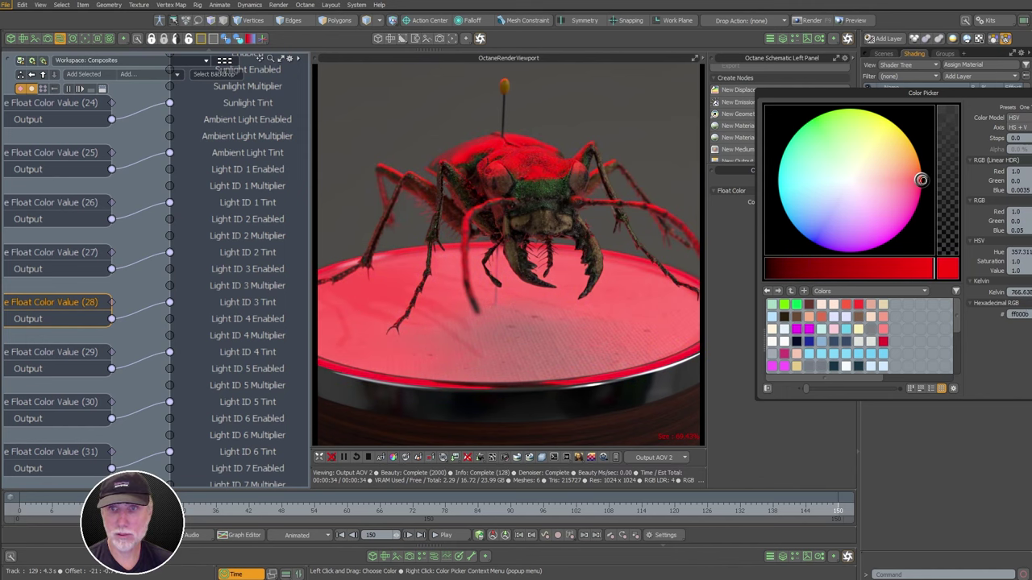
mouse_move(917, 269)
mouse_down()
mouse_move(882, 268)
mouse_move(899, 269)
mouse_up()
key(Escape)
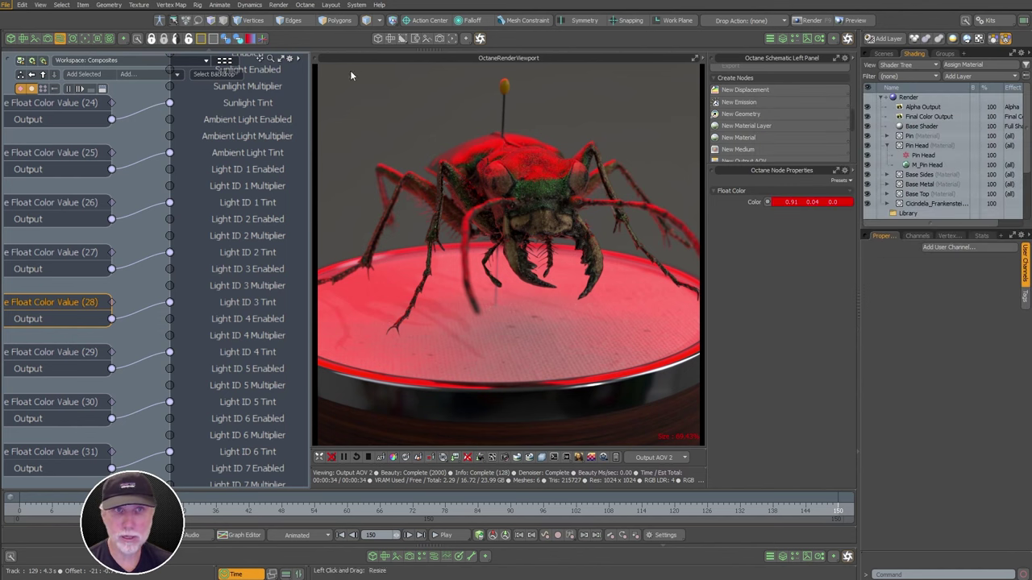
Try the Light Mixer's Light ID 1 Multiplier at 150%, and settle on 120%
scroll(239, 239, down, 3)
alt+drag(239, 239, 192, 332)
click(217, 182)
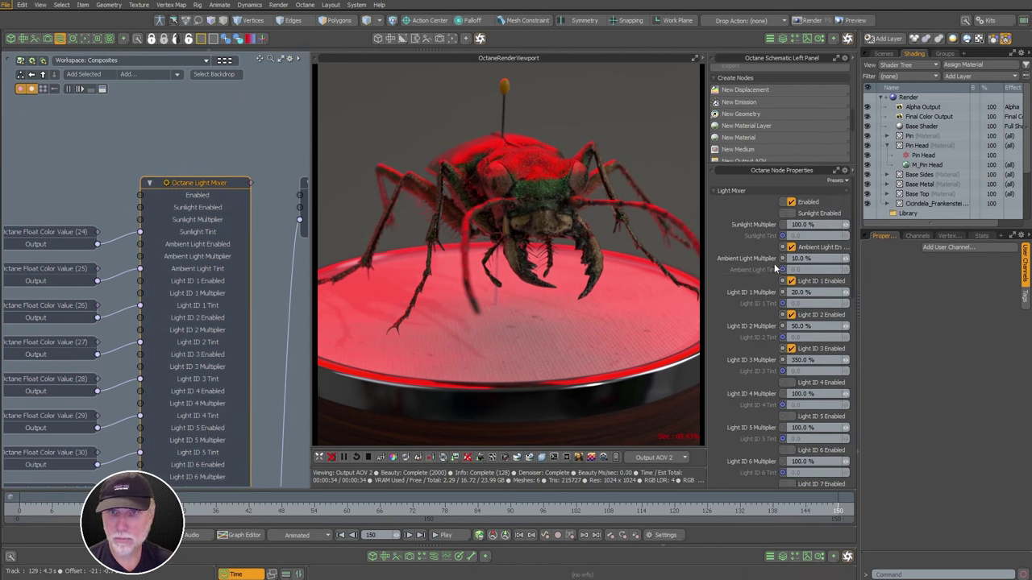
drag(816, 295, 764, 295)
text(150)
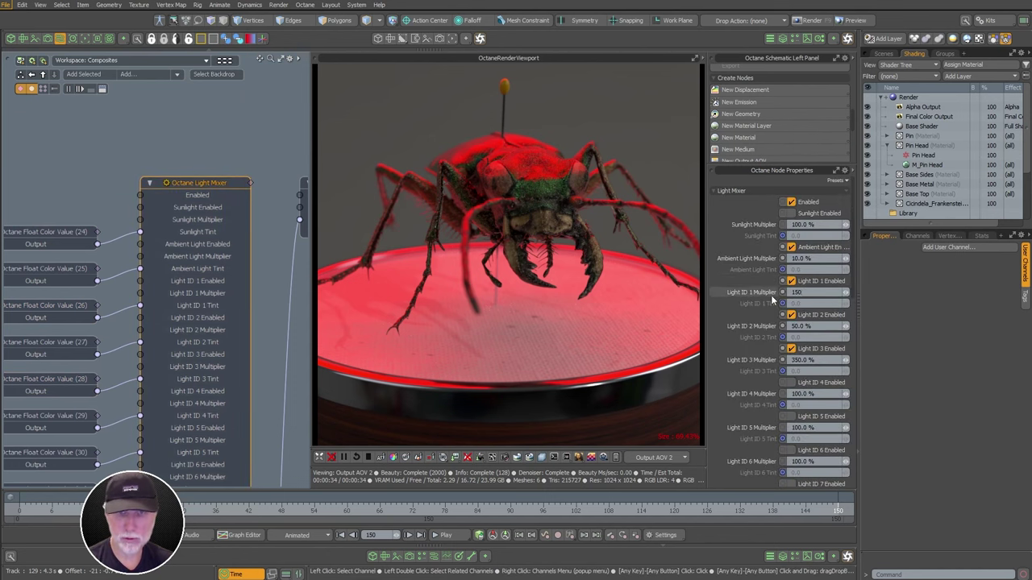
key(Return)
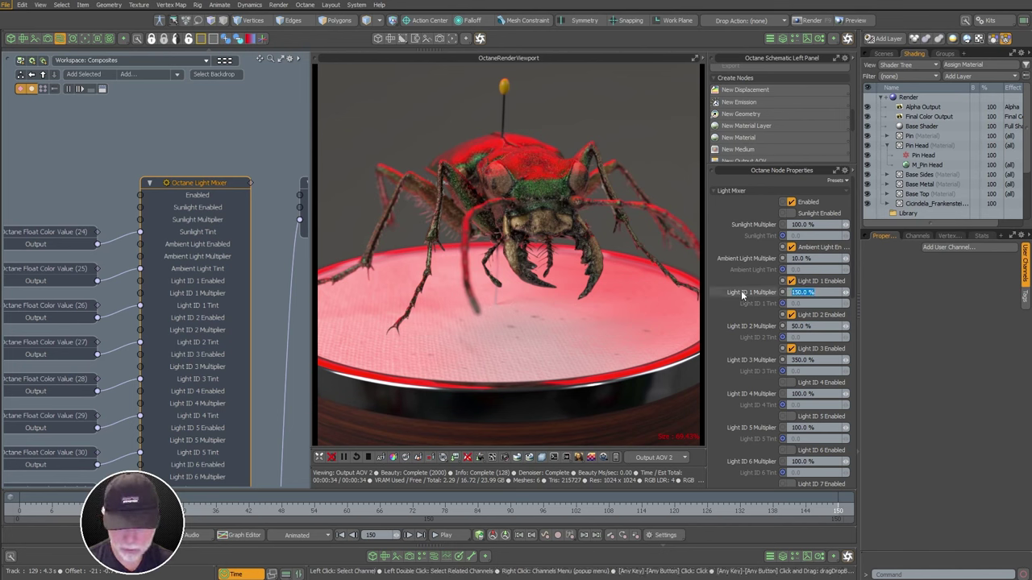
text(120)
key(Return)
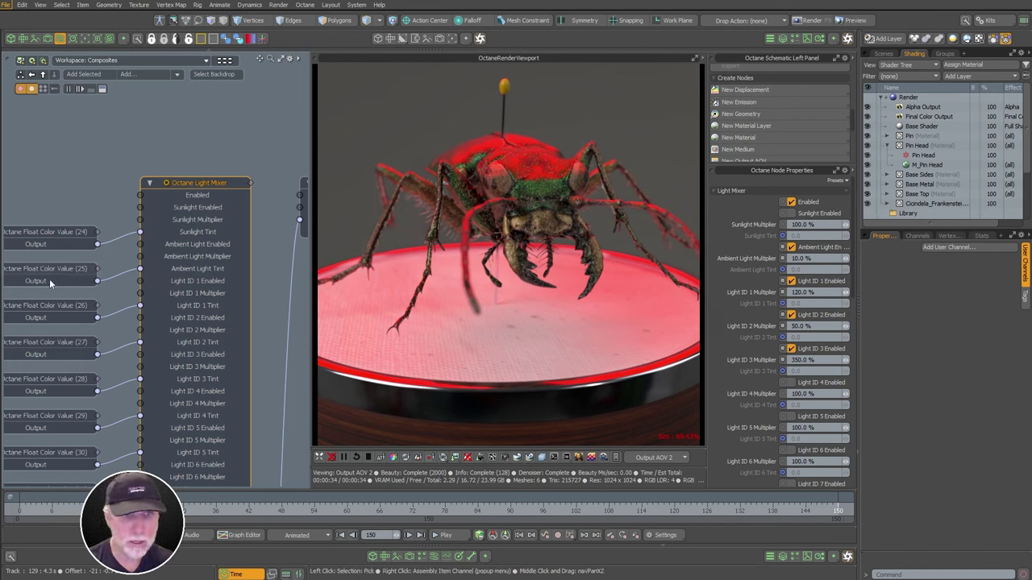
Try a salmon color (1.0, 0.55, 0.4) on the Float Color Value feeding the Ambient Light Tint
click(49, 279)
click(821, 203)
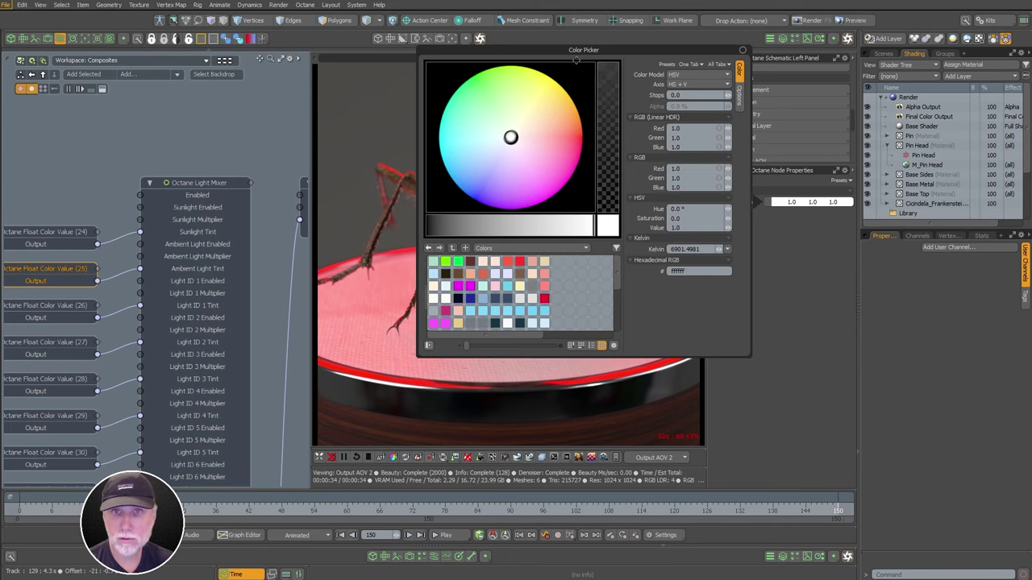
drag(576, 60, 880, 110)
click(872, 183)
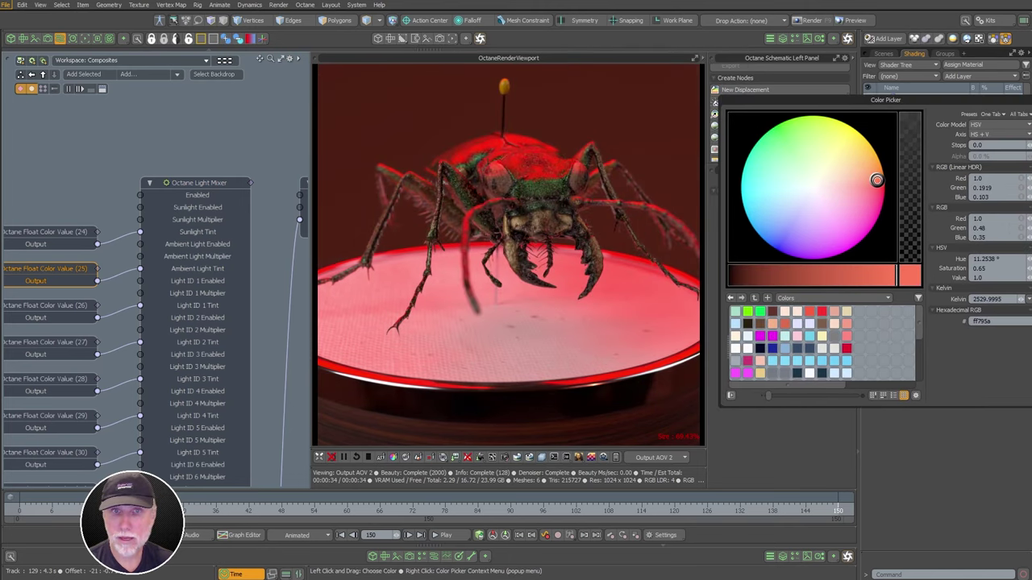
drag(876, 179, 874, 178)
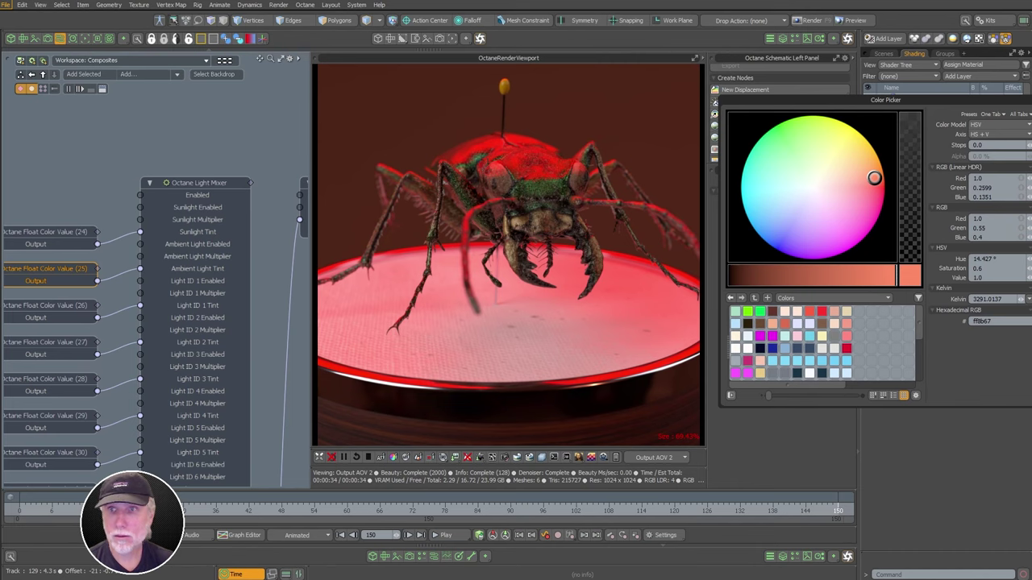
Reset the Float Color Value feeding the Ambient Light Tint to white
middle_drag(159, 312, 190, 276)
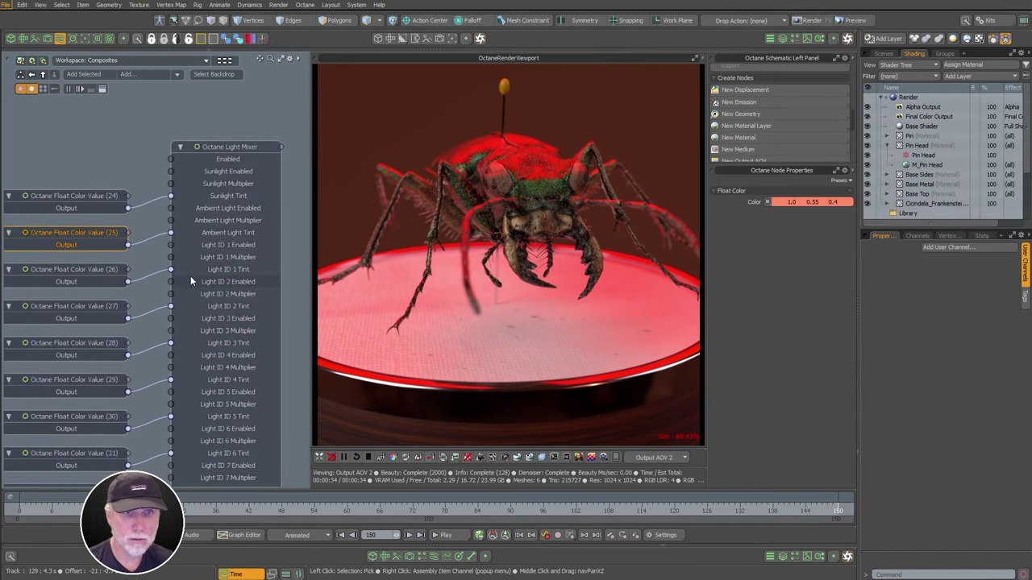
click(82, 281)
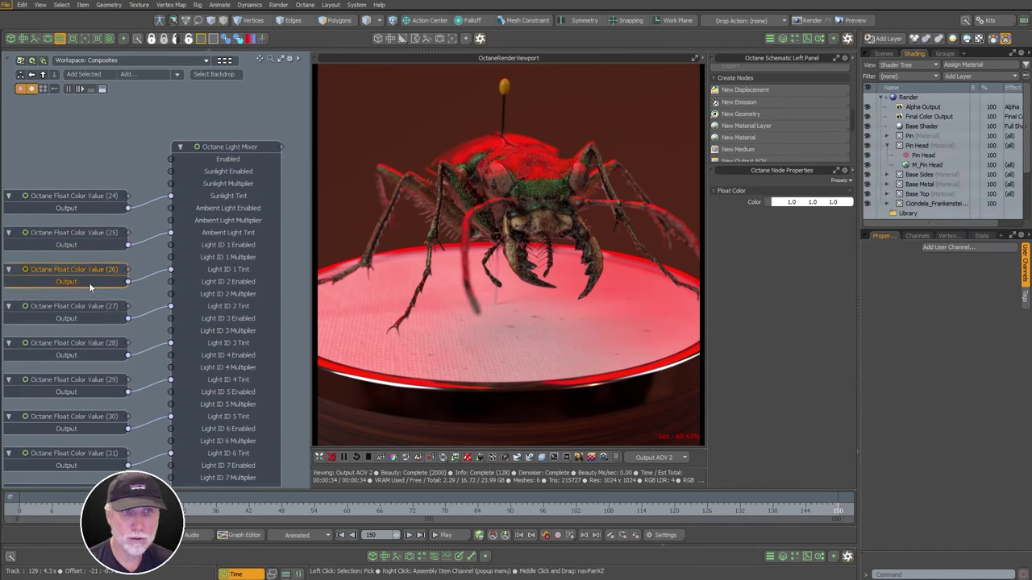
click(85, 245)
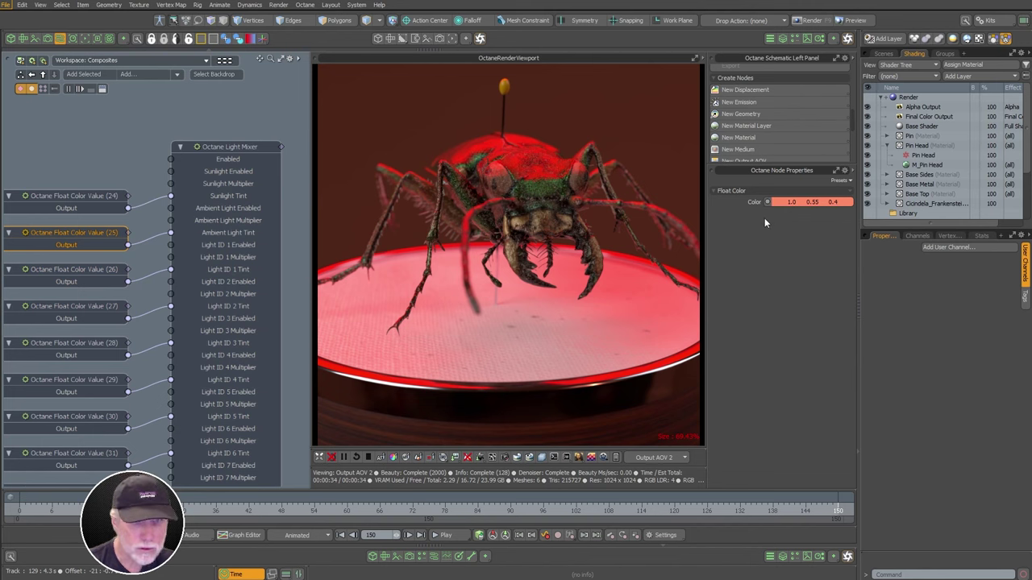
ctrl+drag(835, 203, 852, 204)
Set the Float Color Value feeding Light ID 1 Tint to a salmon red (1.0, 0.44, 0.38)
click(110, 278)
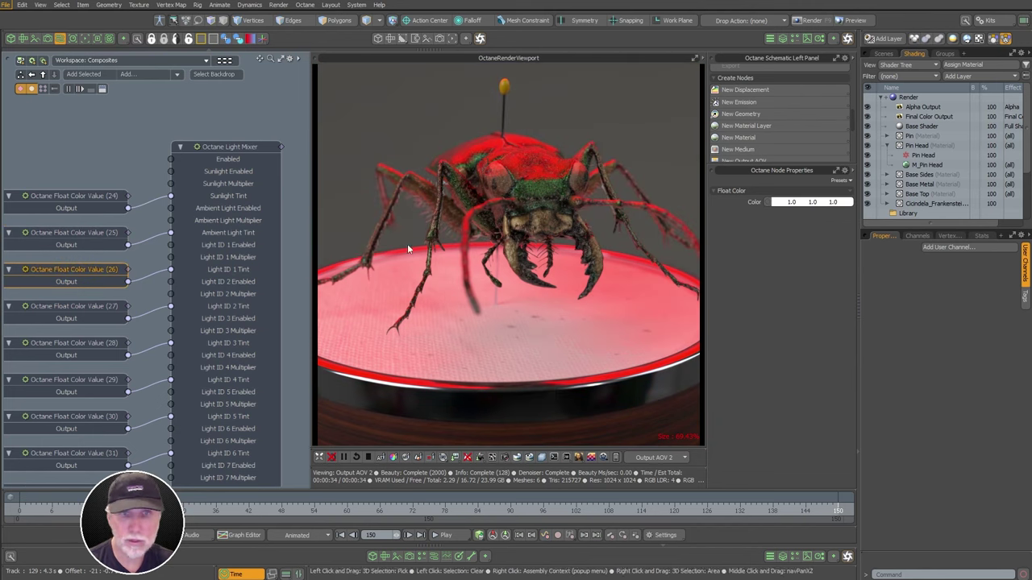
click(823, 207)
drag(681, 49, 984, 98)
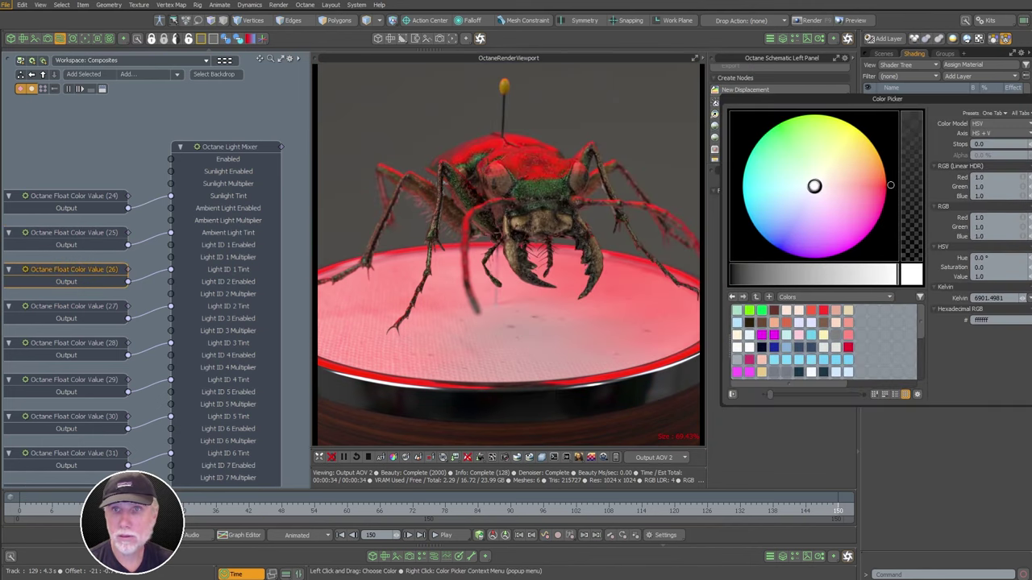
drag(813, 186, 878, 184)
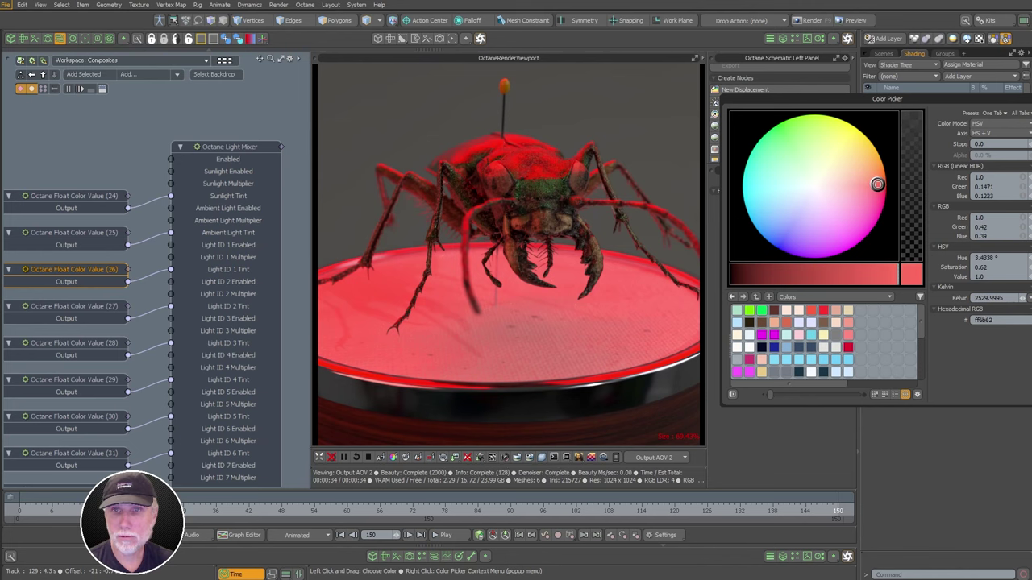
Set the Float Color Value feeding Light ID 2 Tint to purple (0.63, 0.19, 1.0)
click(81, 305)
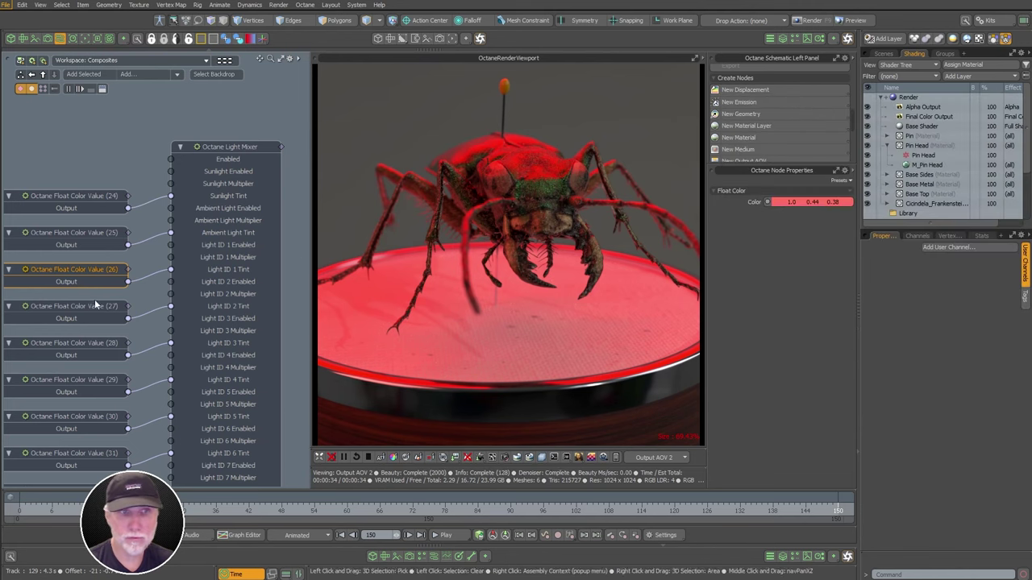
click(816, 207)
drag(681, 46, 968, 95)
click(825, 132)
mouse_move(825, 132)
mouse_down()
mouse_move(817, 126)
mouse_move(822, 138)
mouse_move(730, 221)
mouse_move(777, 250)
mouse_up()
drag(835, 96, 964, 93)
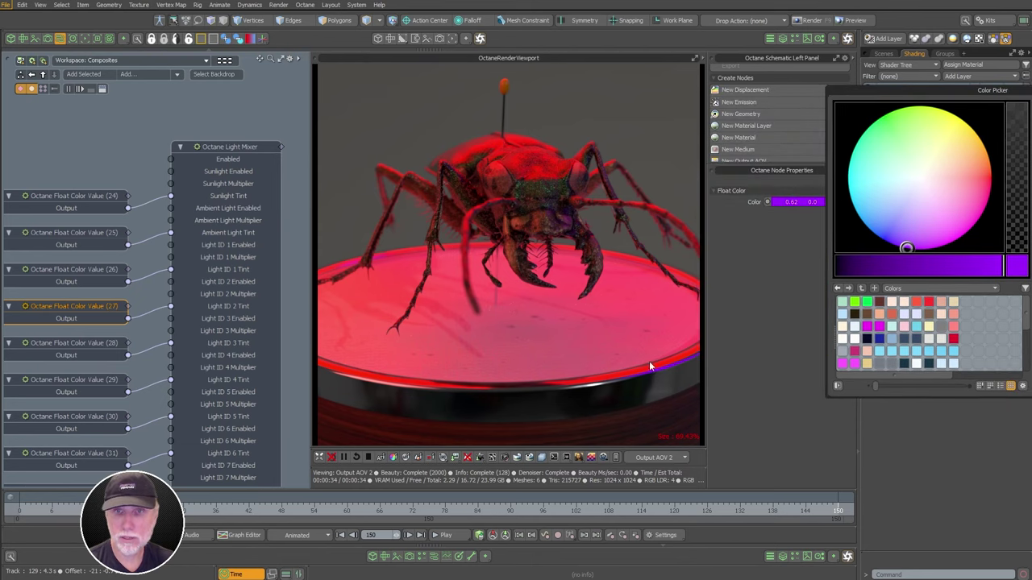
drag(932, 228, 906, 246)
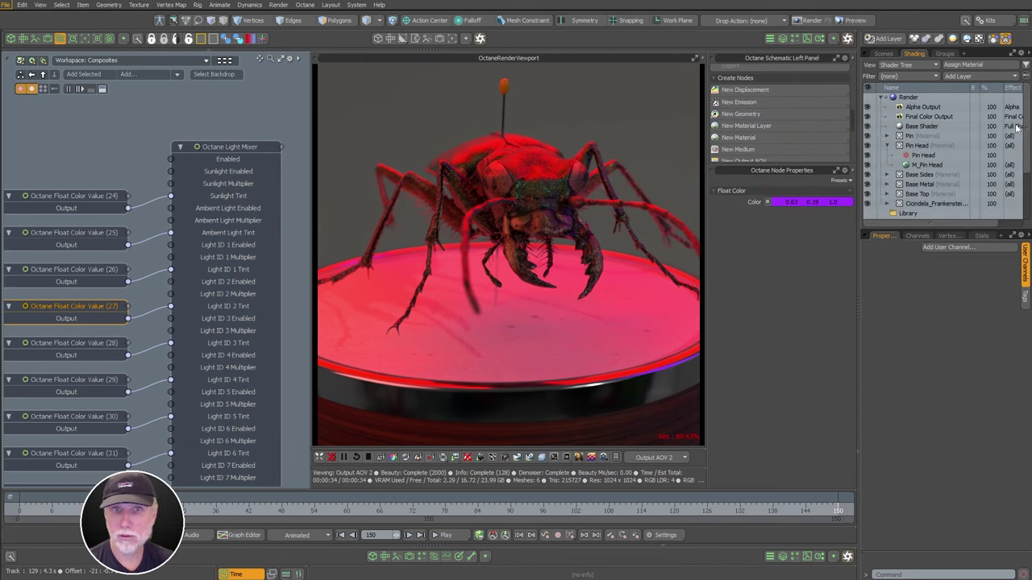
Duplicate the Z-depth masked Layer Group of Output AOV 1 together with the nodes feeding it
scroll(214, 242, down, 3)
click(227, 398)
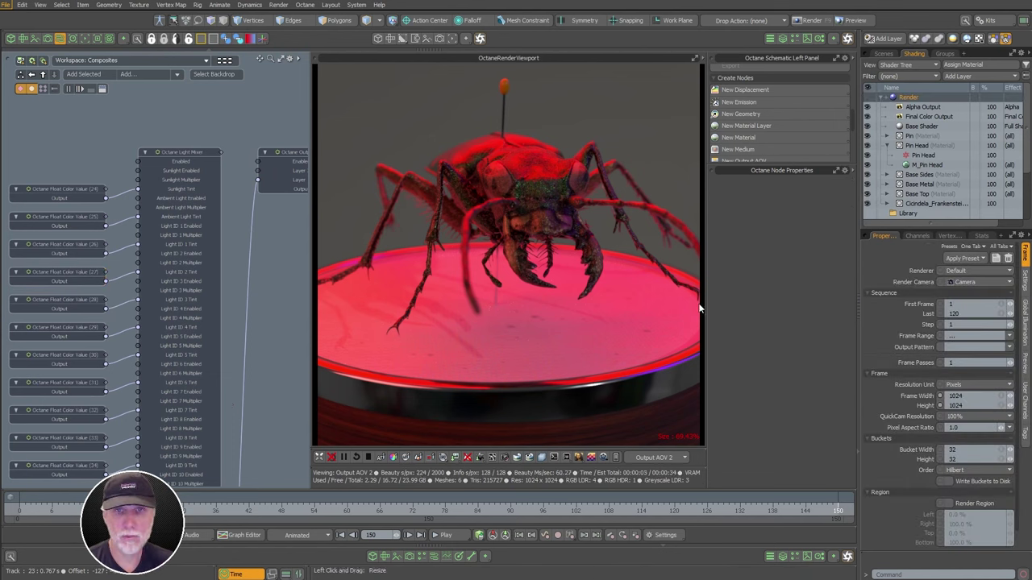
ctrl+alt+drag(191, 360, 137, 359)
alt+shift+drag(137, 360, 48, 121)
alt+shift+drag(156, 187, 150, 95)
alt+shift+drag(194, 480, 151, 295)
alt+shift+drag(161, 178, 171, 435)
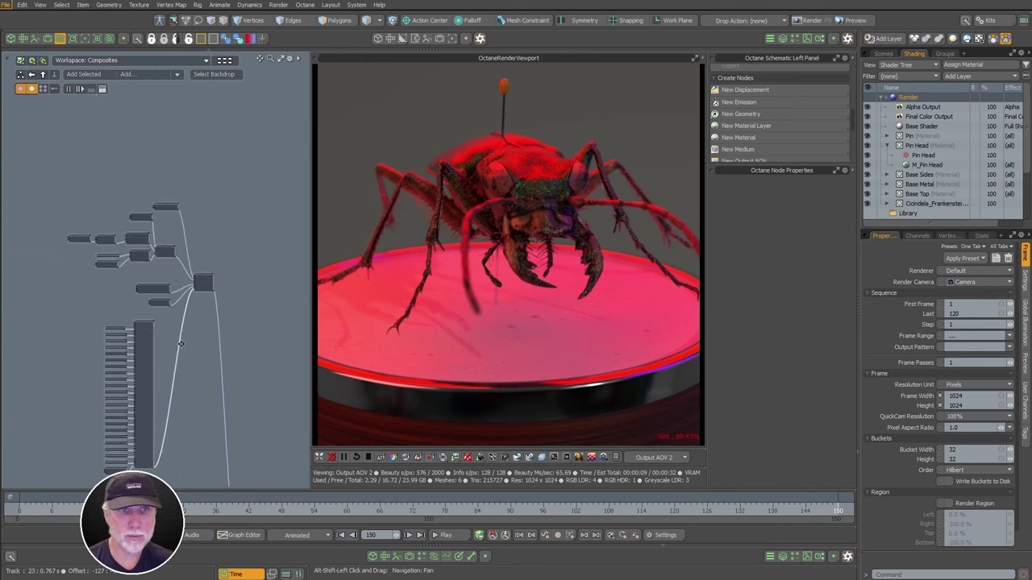
ctrl+alt+drag(189, 271, 243, 270)
alt+shift+drag(148, 200, 180, 267)
click(180, 266)
key(ctrl+c)
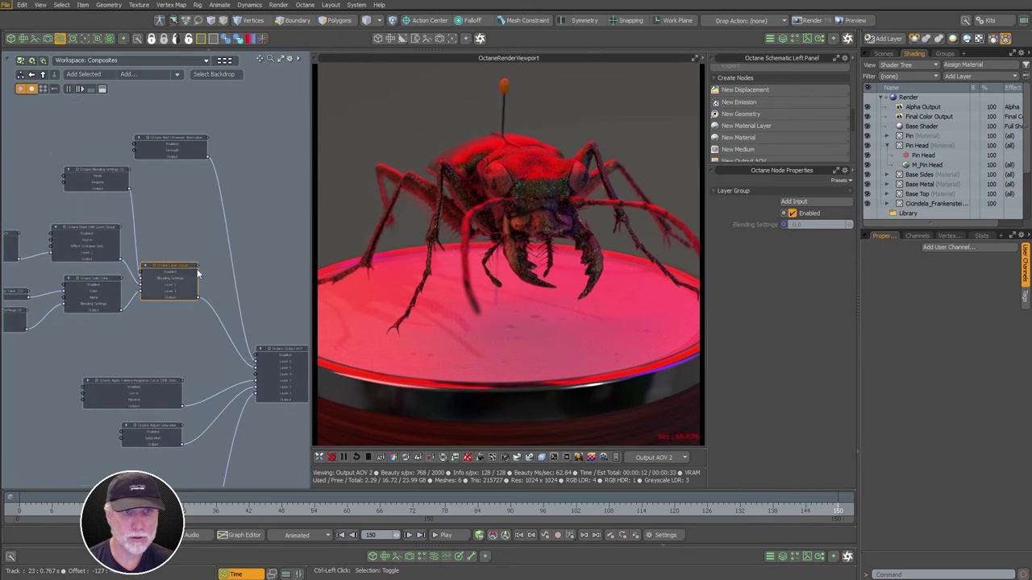
key(ctrl+v)
Move the duplicated Layer Group nodes out of the Output AOV 1 network, down beside the Output AOV 2 network
scroll(220, 245, down, 4)
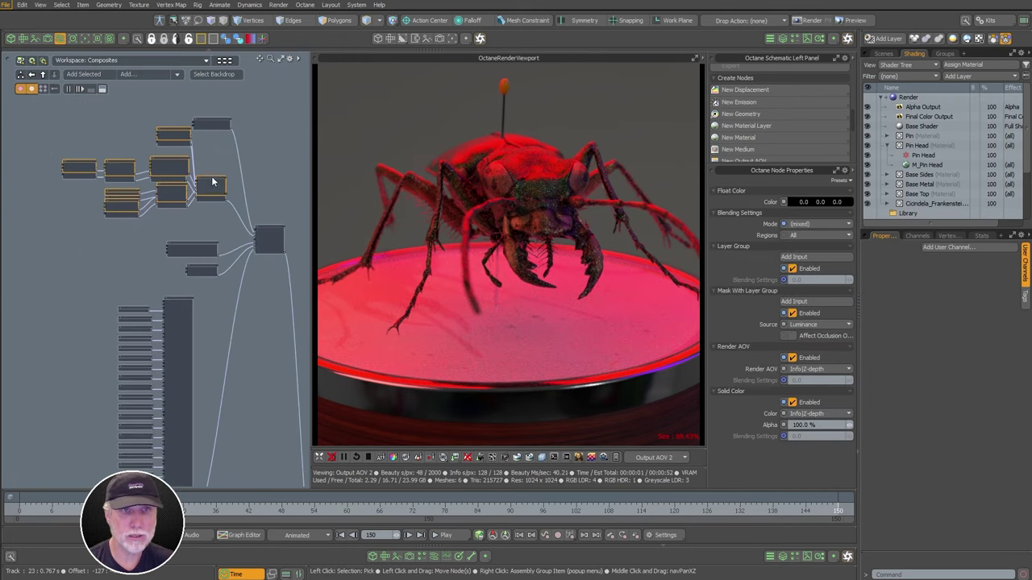
drag(126, 203, 71, 303)
alt+shift+drag(204, 346, 141, 212)
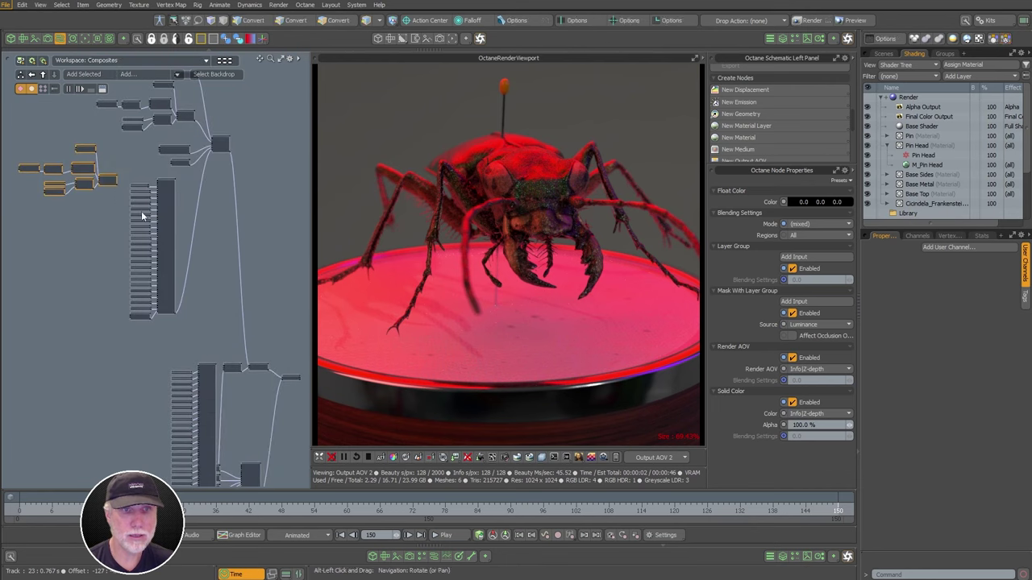
drag(105, 180, 134, 355)
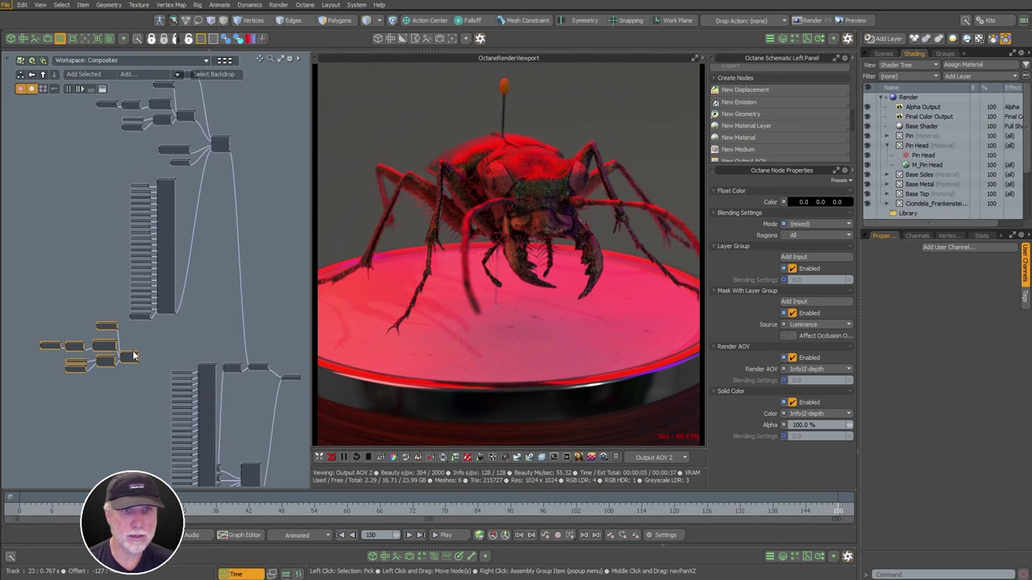
scroll(105, 345, up, 5)
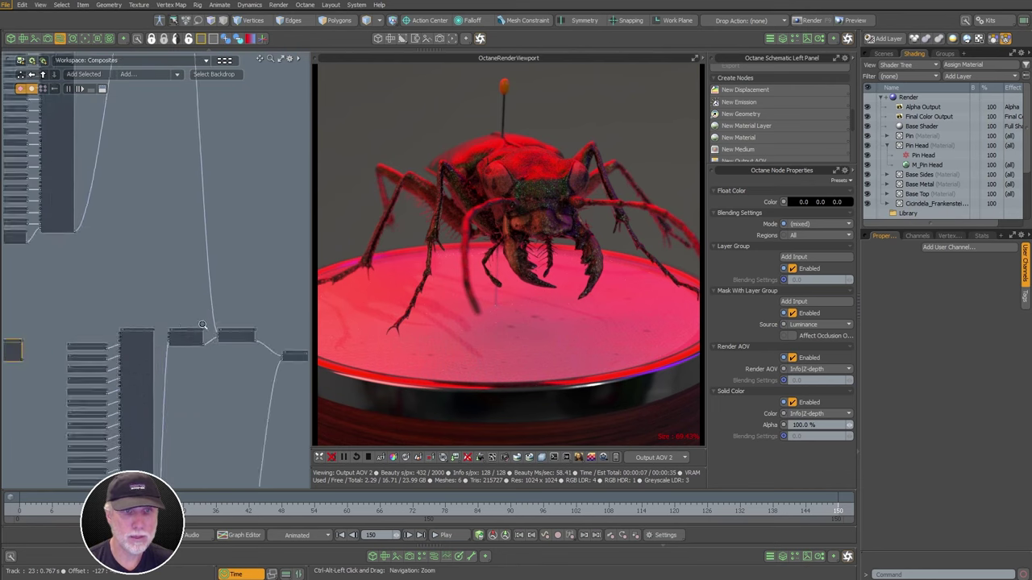
scroll(160, 203, down, 5)
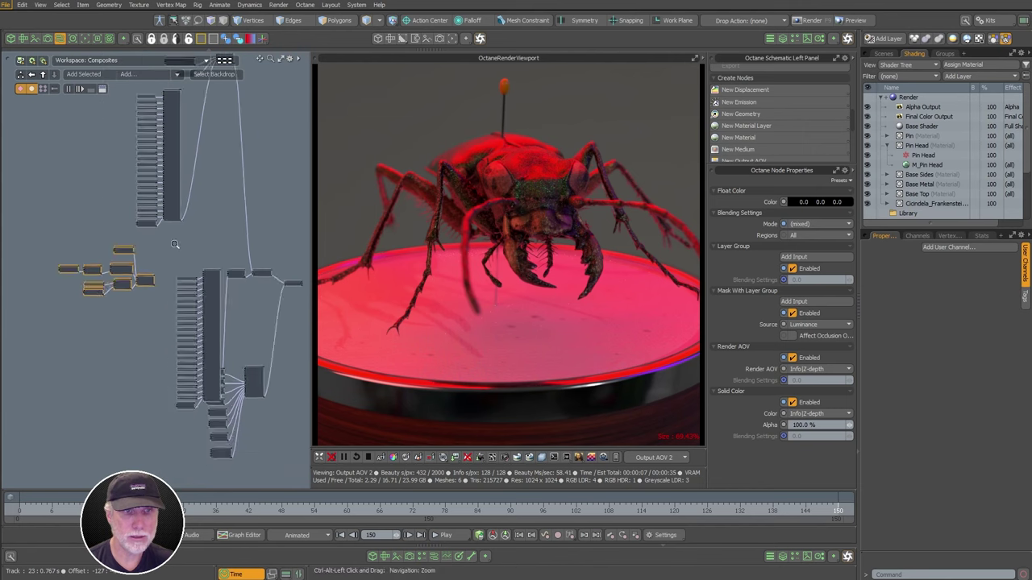
Move the Output AOV 1 network further up and place the duplicated Layer Group nodes above the Output AOV 2 Light Mixer
drag(101, 108, 229, 310)
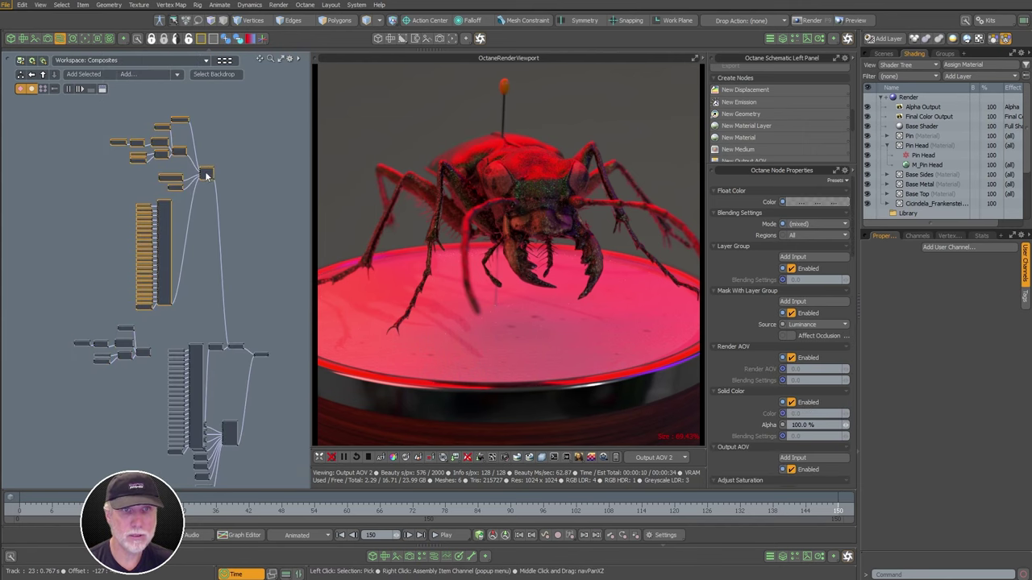
drag(207, 171, 198, 142)
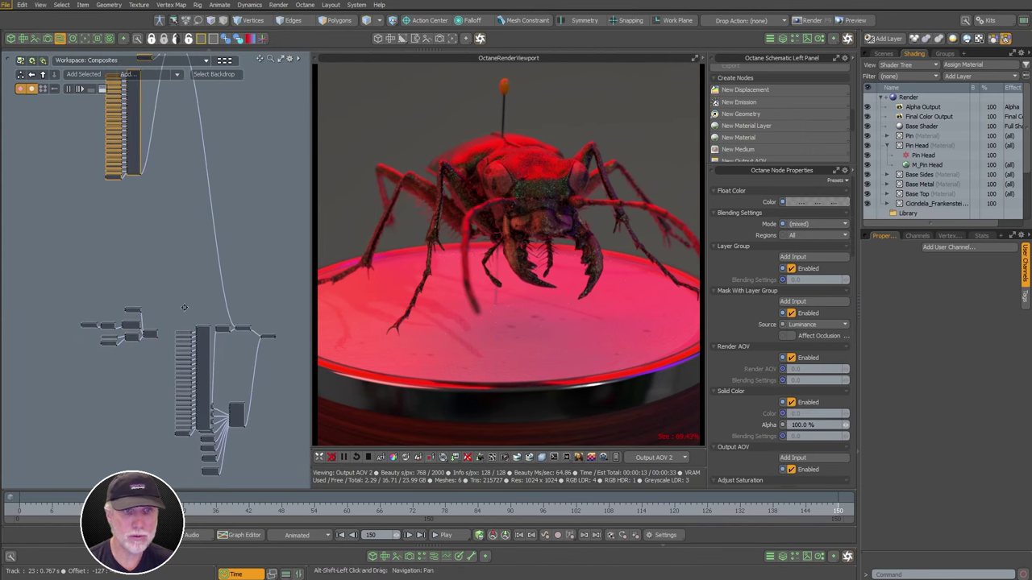
drag(62, 279, 166, 359)
scroll(152, 342, up, 3)
drag(148, 324, 256, 324)
scroll(234, 278, up, 5)
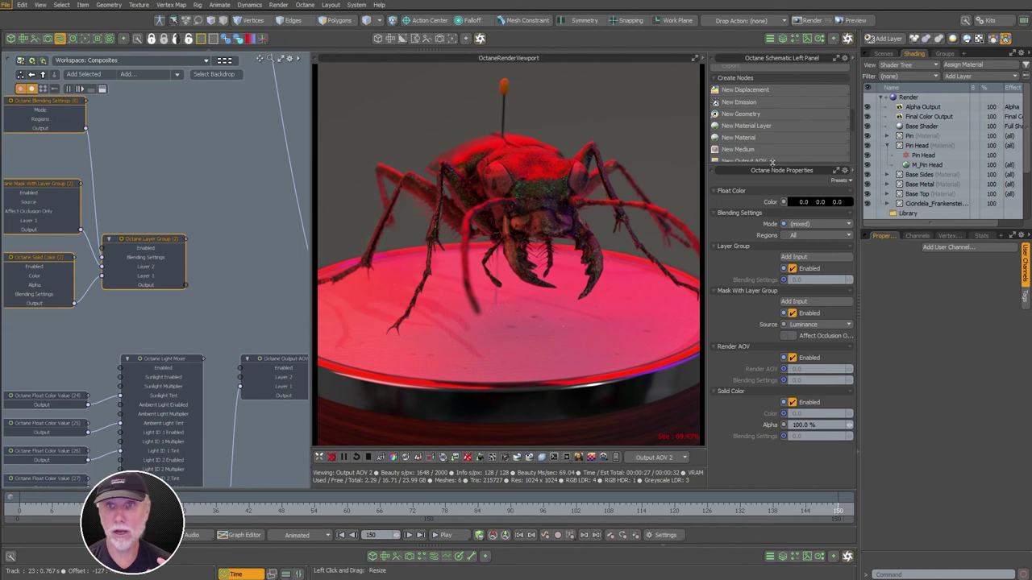
Enlarge the node creation list and look through the available Output AOV node types
drag(775, 166, 770, 321)
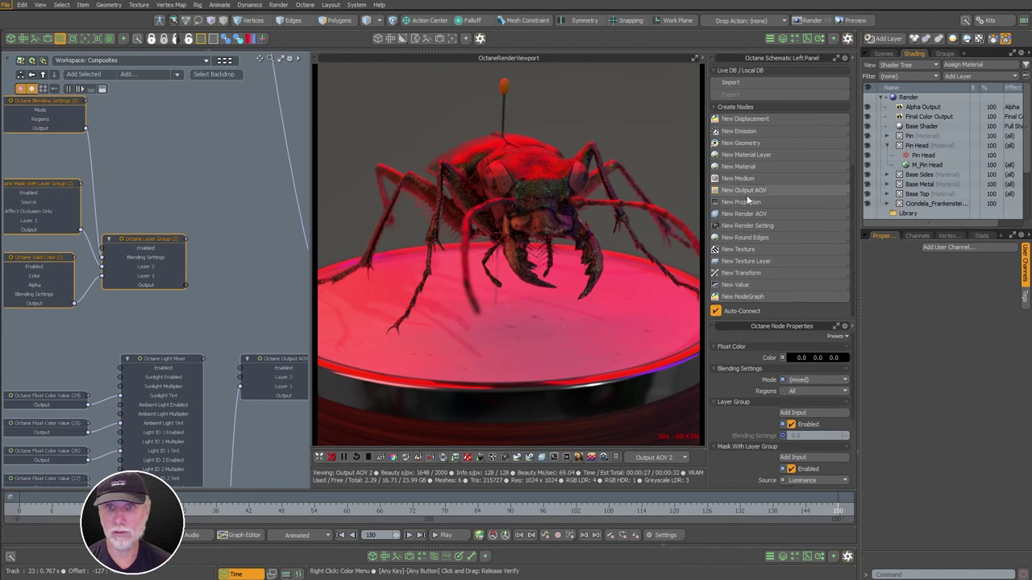
click(748, 194)
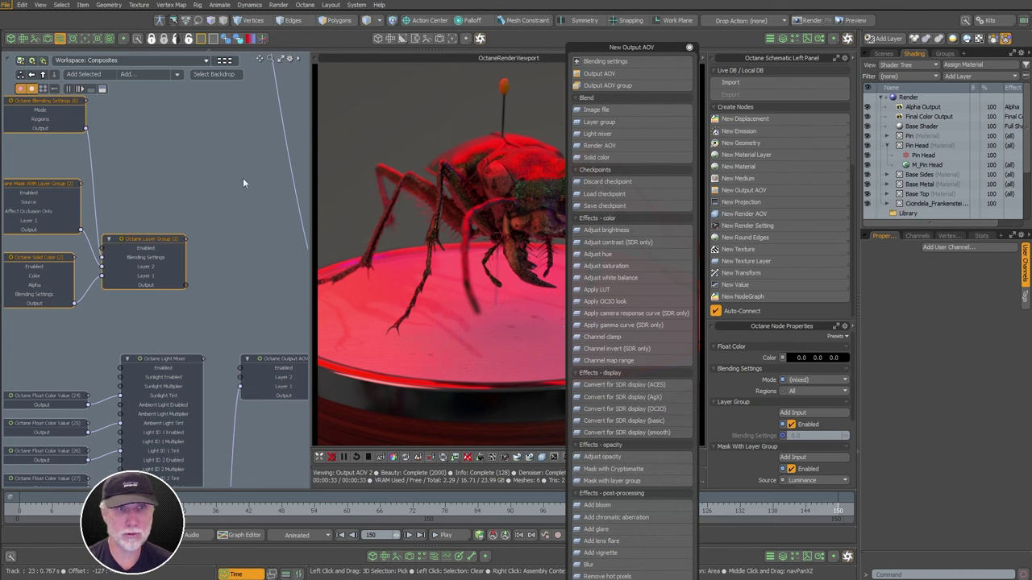
click(688, 47)
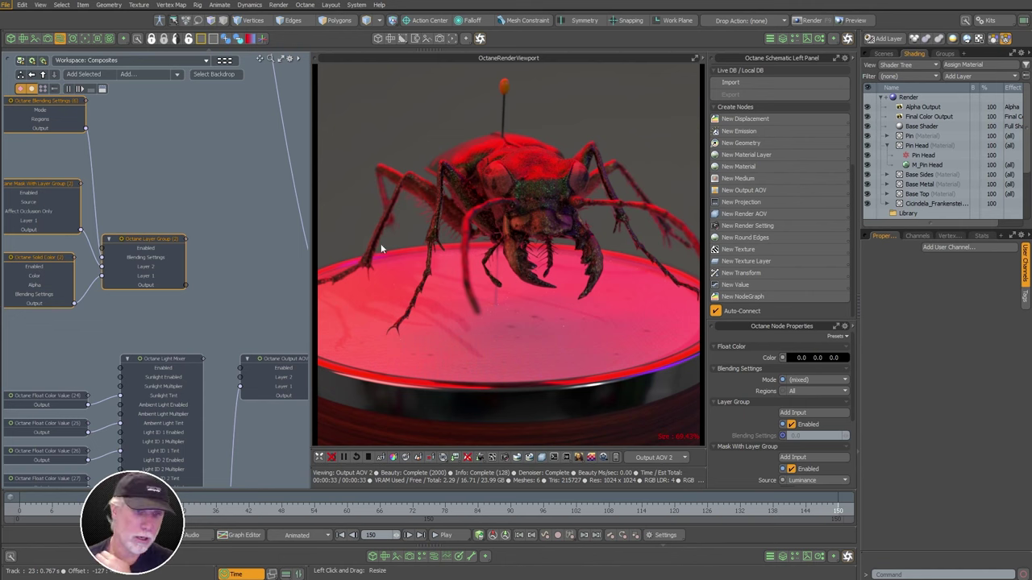
Connect the duplicated Layer Group's output to Layer 2 of Output AOV (2)
scroll(189, 248, down, 3)
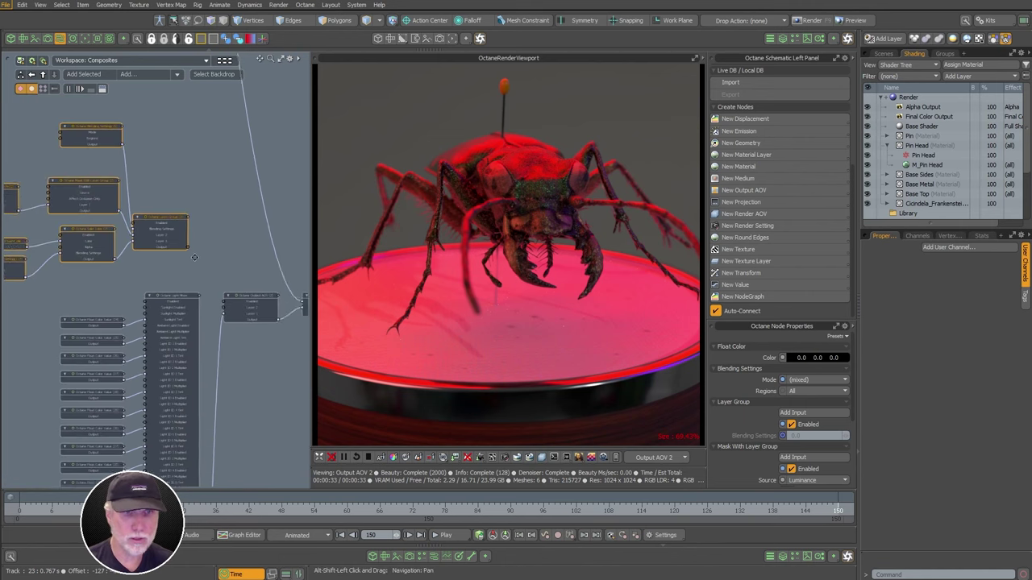
scroll(194, 262, up, 4)
alt+drag(224, 260, 197, 337)
scroll(133, 282, down, 5)
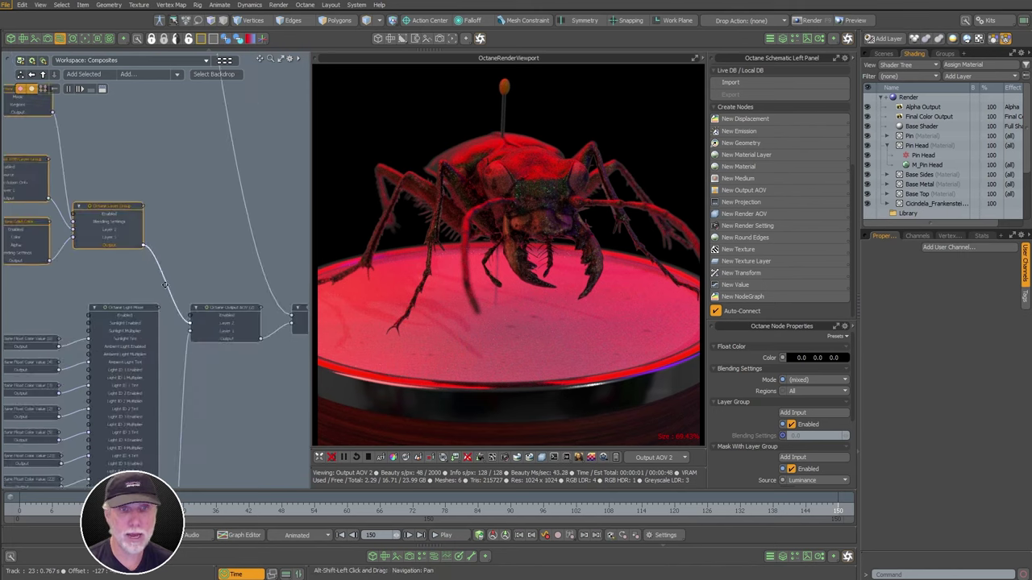
middle_drag(117, 282, 110, 361)
drag(224, 371, 263, 363)
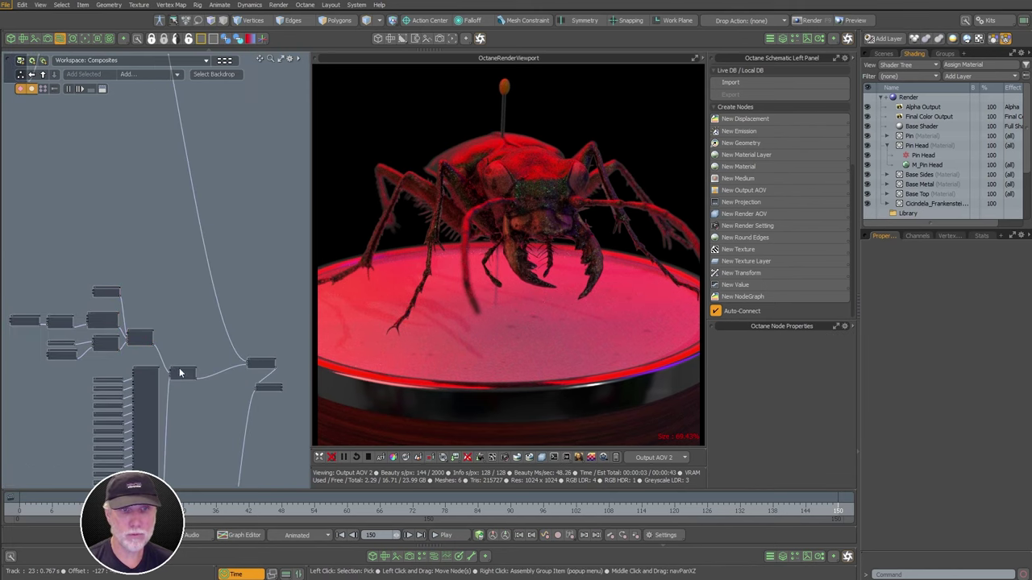
Add three more layer inputs to Output AOV (2), giving it Layers 3 to 5
scroll(198, 339, up, 8)
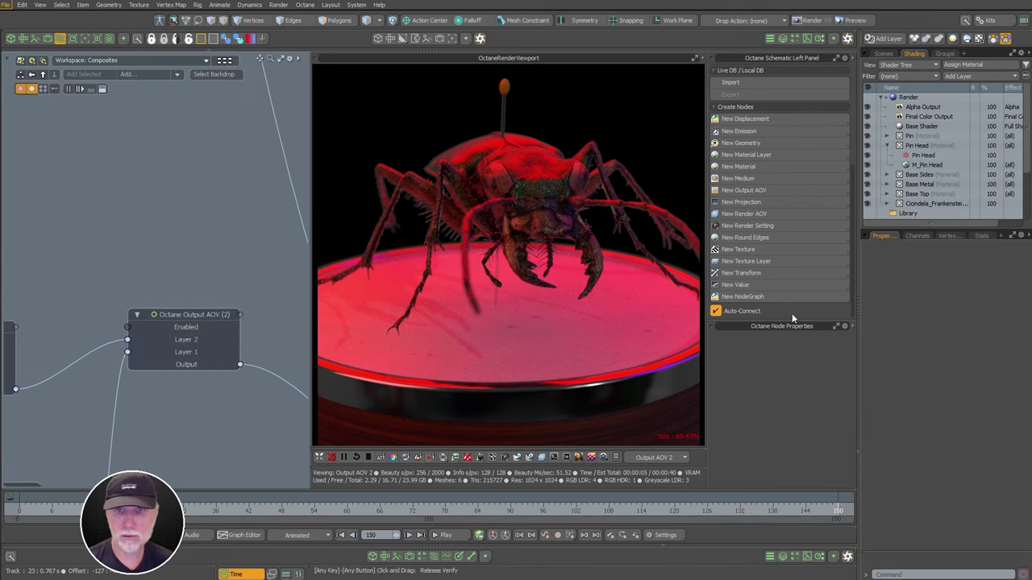
click(197, 314)
click(792, 357)
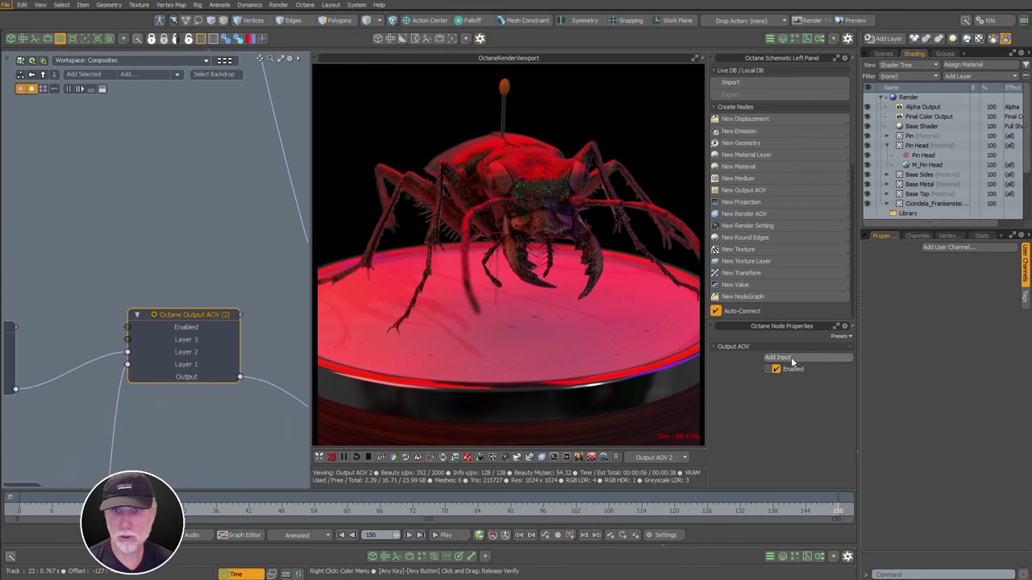
click(792, 357)
click(791, 357)
scroll(175, 319, down, 4)
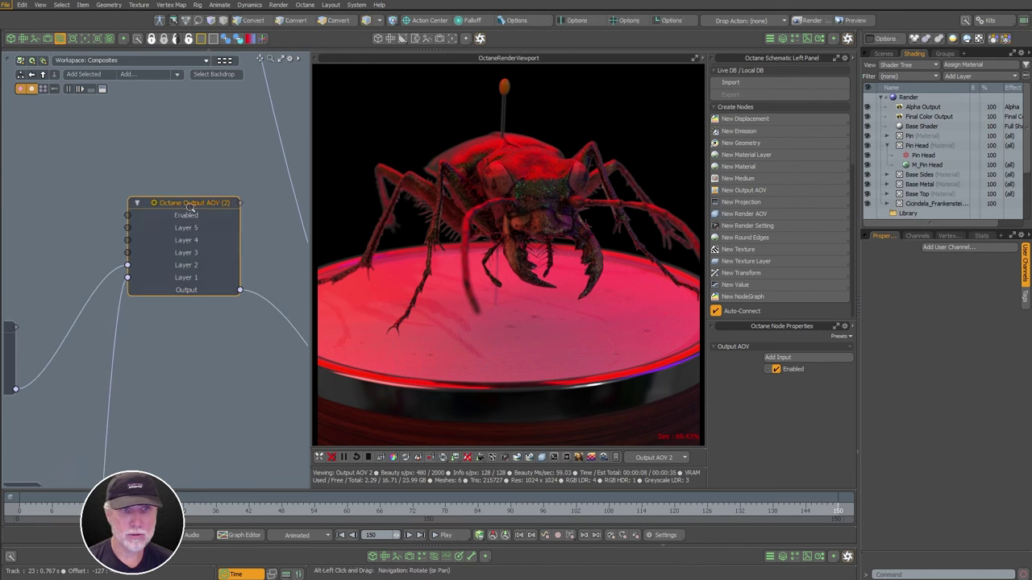
Move the Light Mixer and the duplicated Layer Group nodes away from Output AOV (2) to make room between them
mouse_move(193, 295)
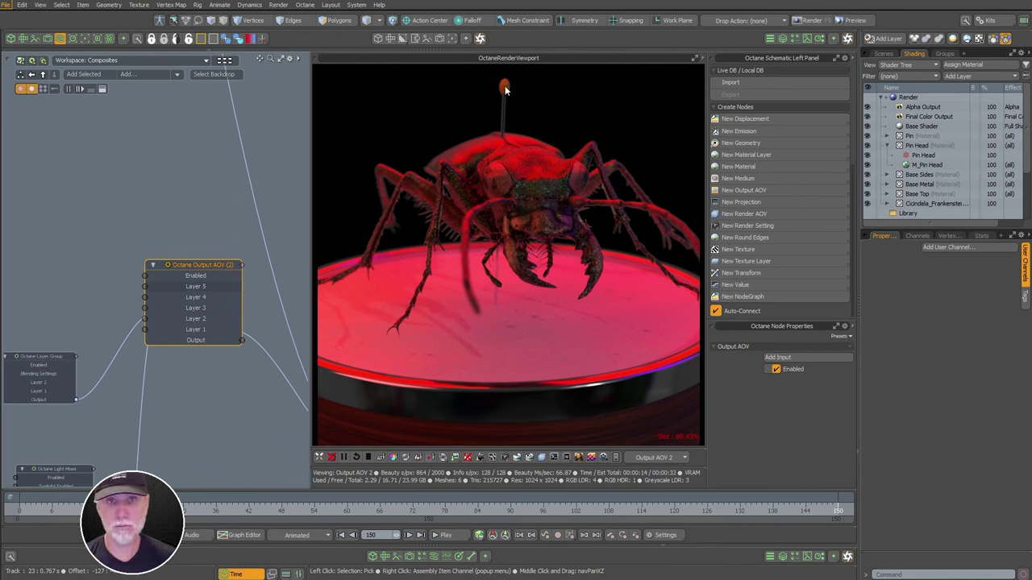
scroll(223, 293, down, 1)
middle_drag(201, 313, 206, 290)
scroll(206, 290, up, 3)
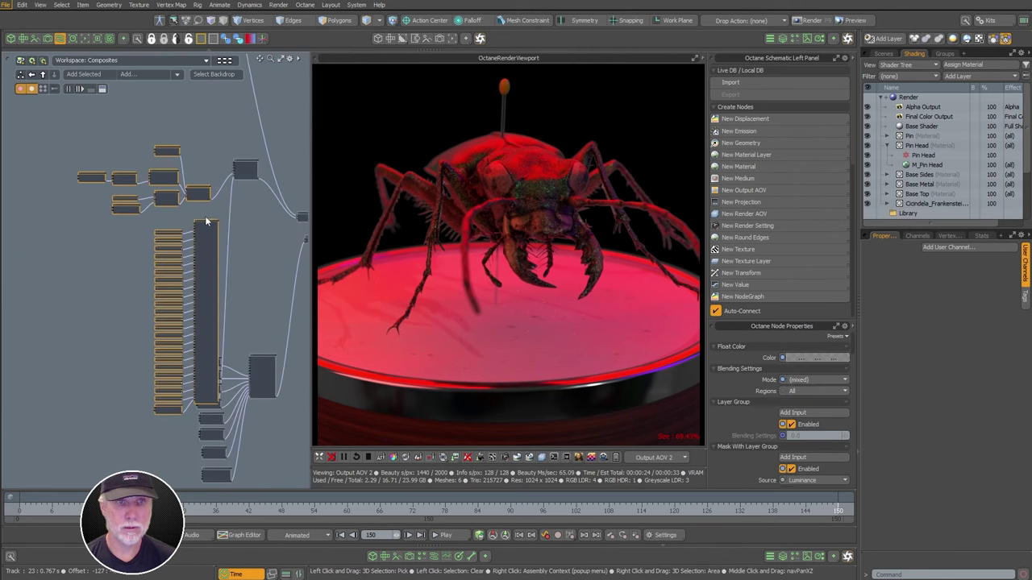
drag(208, 223, 133, 214)
ctrl+alt+drag(210, 188, 355, 191)
alt+shift+drag(276, 205, 126, 242)
ctrl+alt+drag(234, 185, 147, 224)
mouse_move(147, 224)
alt+shift+mouse_down()
mouse_move(224, 207)
mouse_move(130, 258)
alt+shift+mouse_up()
Remove the links feeding Layer 1 and Layer 2 of Output AOV 2
click(225, 213)
key(Delete)
click(218, 196)
key(Delete)
Create a new Layer Group with Blending Settings connected to Layer 1 of Output AOV 2
ctrl+alt+drag(130, 258, 225, 223)
click(224, 219)
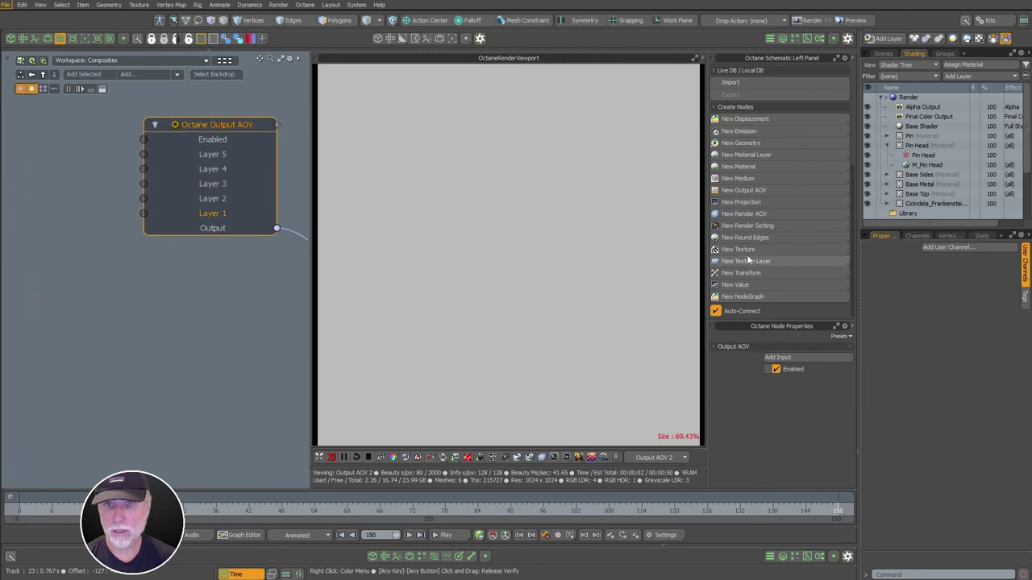
click(758, 190)
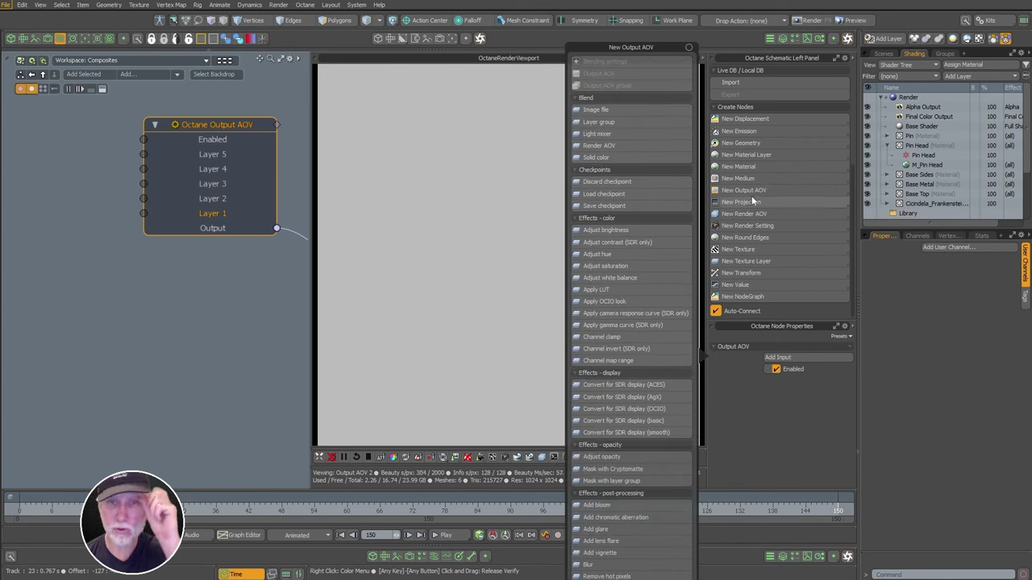
click(612, 123)
alt+shift+drag(182, 254, 272, 291)
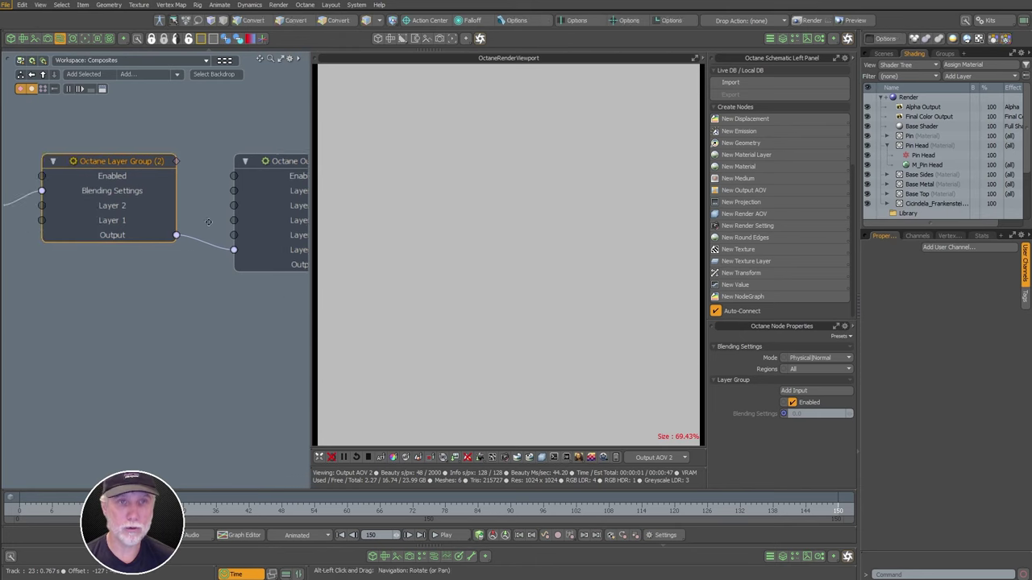
alt+shift+drag(207, 221, 207, 253)
Connect the Light Mixer to Layer 1 and the duplicated depth Layer Group to Layer 2 of the new Layer Group
drag(133, 193, 206, 165)
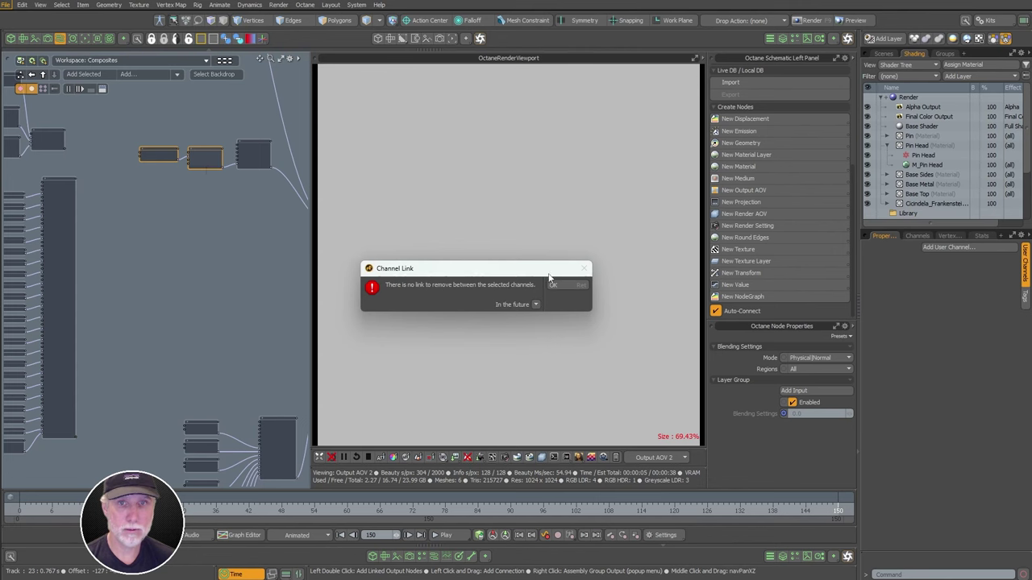
click(553, 285)
drag(76, 435, 167, 134)
click(207, 179)
middle_drag(166, 137, 212, 233)
scroll(242, 232, up, 3)
drag(39, 254, 260, 241)
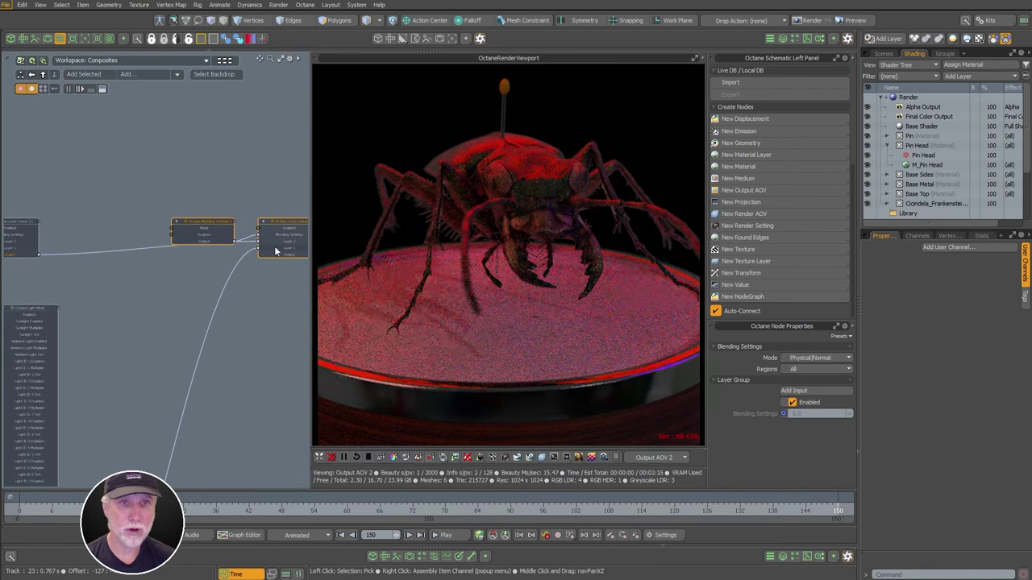
Select the new Layer Group that combines the Light Mixer and the depth layers
scroll(145, 221, down, 5)
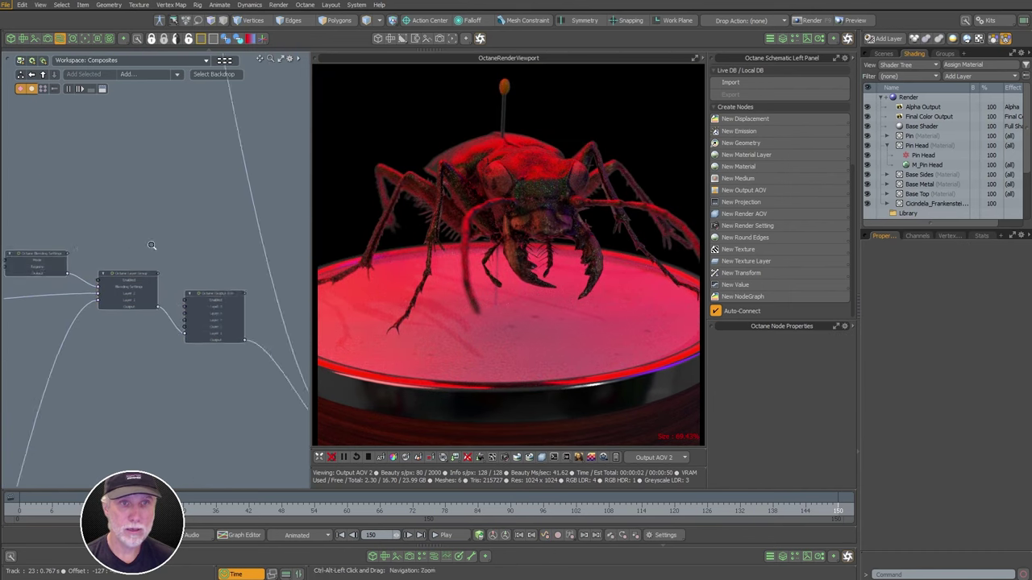
drag(120, 219, 152, 263)
middle_drag(161, 259, 208, 203)
scroll(165, 246, up, 5)
click(166, 237)
scroll(153, 236, up, 3)
click(176, 248)
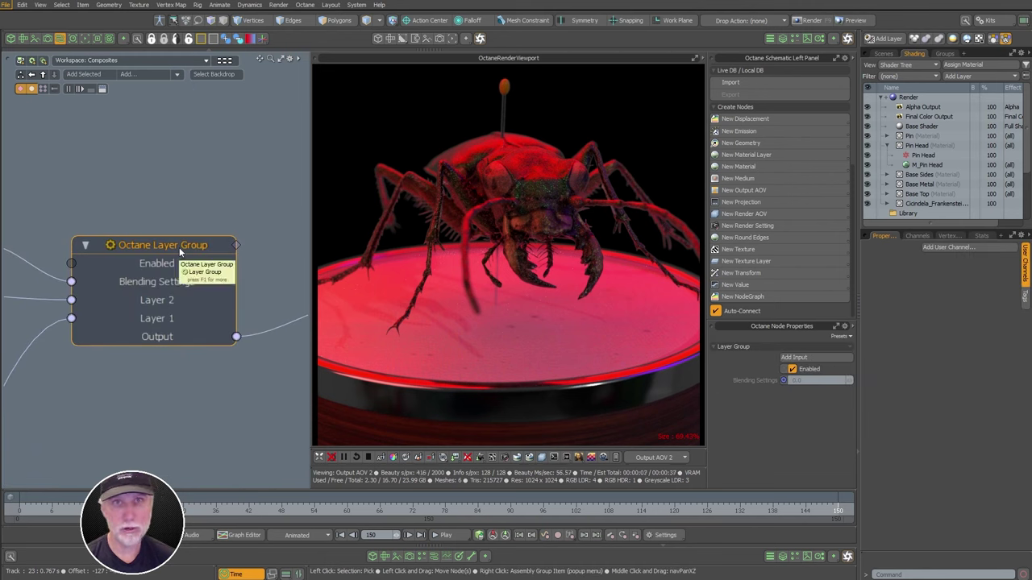
Create a new Layer Group with Blending Settings connected to Layer 2 of Output AOV 2
alt+shift+drag(233, 408, 144, 330)
scroll(207, 316, down, 3)
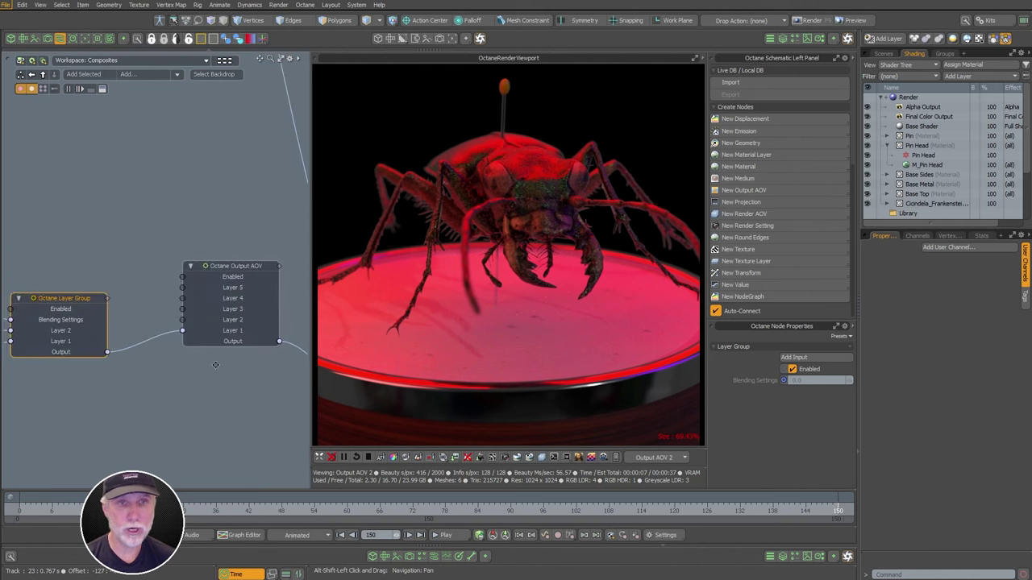
drag(246, 290, 242, 253)
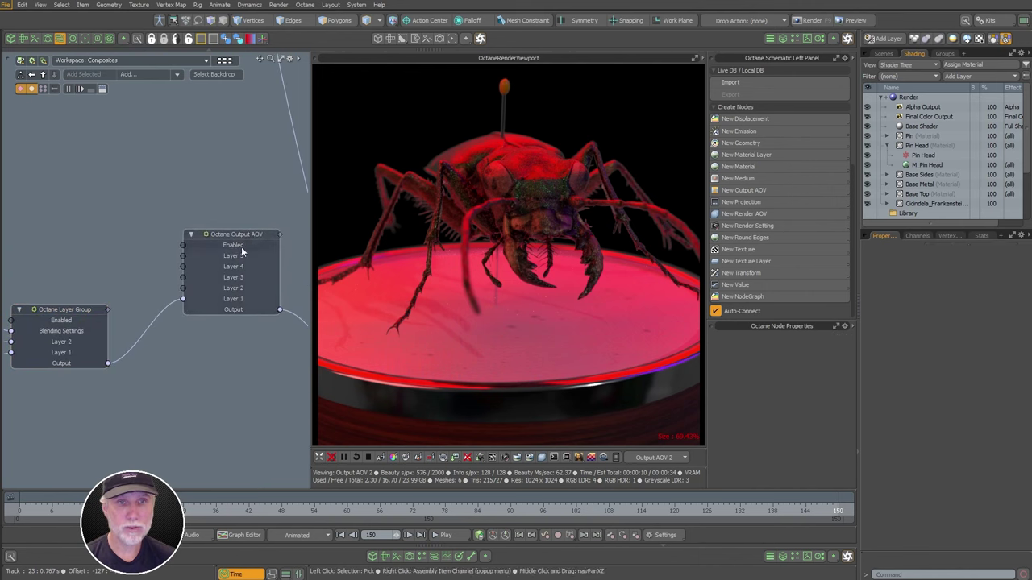
click(235, 292)
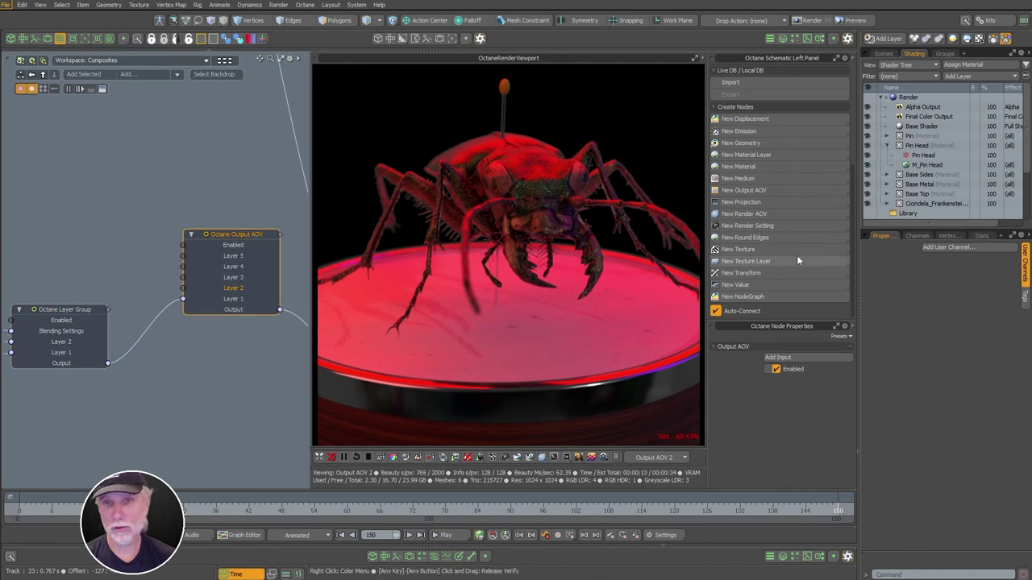
click(755, 192)
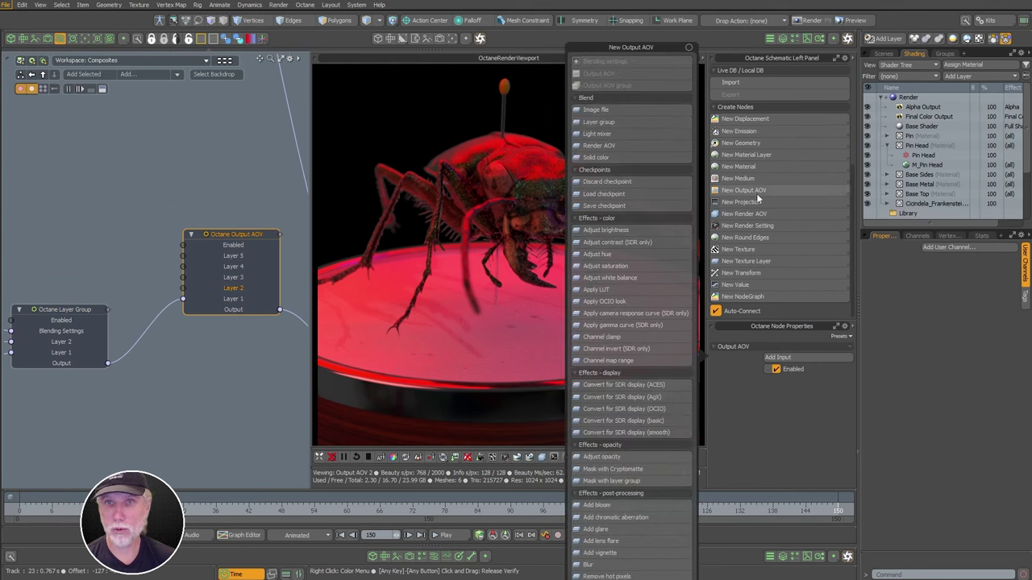
click(606, 122)
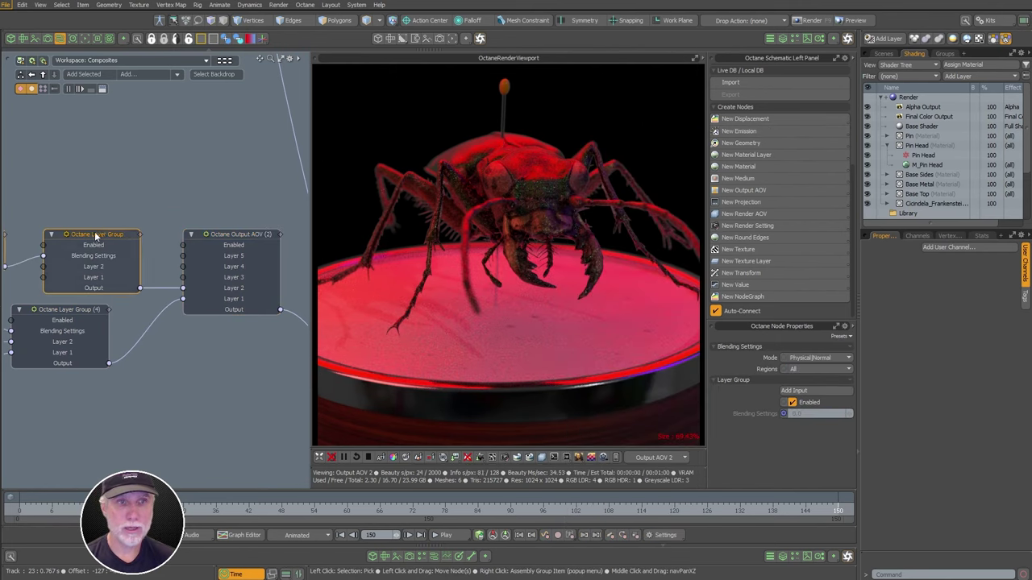
scroll(151, 224, down, 2)
middle_drag(151, 223, 104, 235)
Link the combined Layer Group's output to Layer 1 of the new Layer Group as well as Layer 1 of Output AOV 2
click(99, 307)
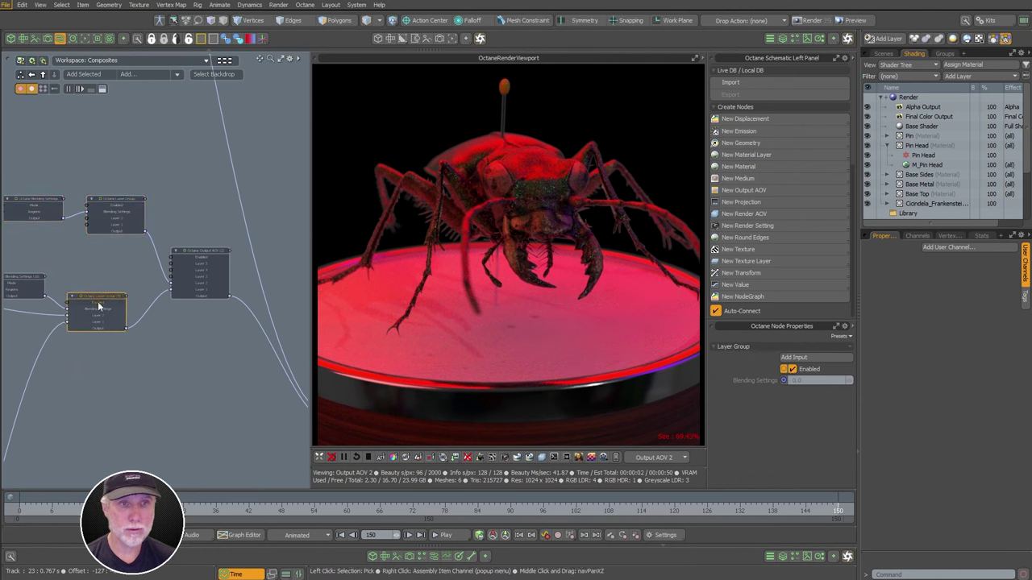
drag(104, 301, 97, 228)
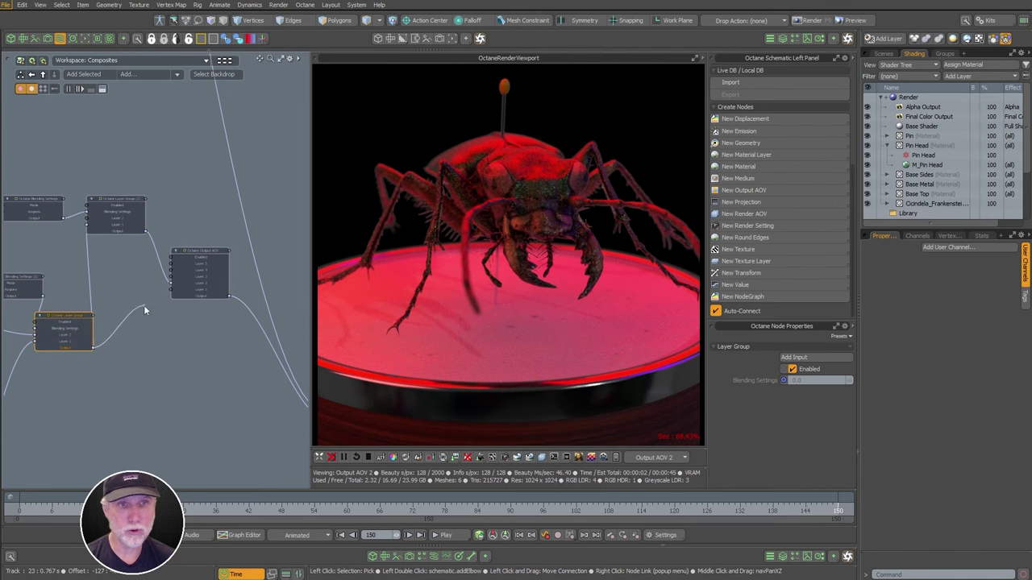
drag(144, 309, 113, 300)
drag(93, 349, 170, 290)
middle_drag(65, 190, 179, 214)
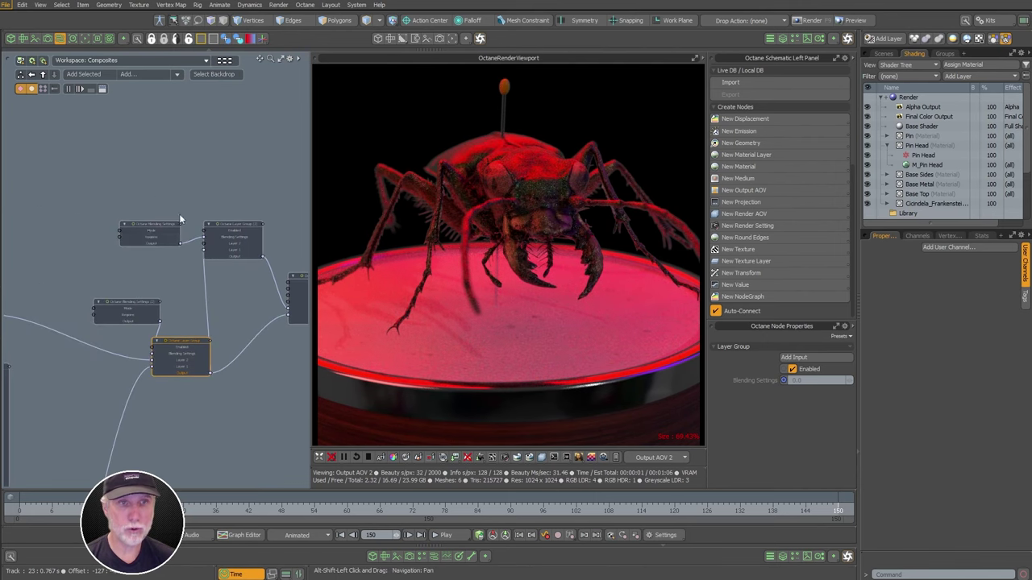
Spread the new Layer Group with its Blending Settings and the combined Layer Group farther apart in the node graph
click(174, 212)
scroll(148, 246, down, 3)
middle_drag(149, 256, 185, 230)
drag(171, 257, 146, 258)
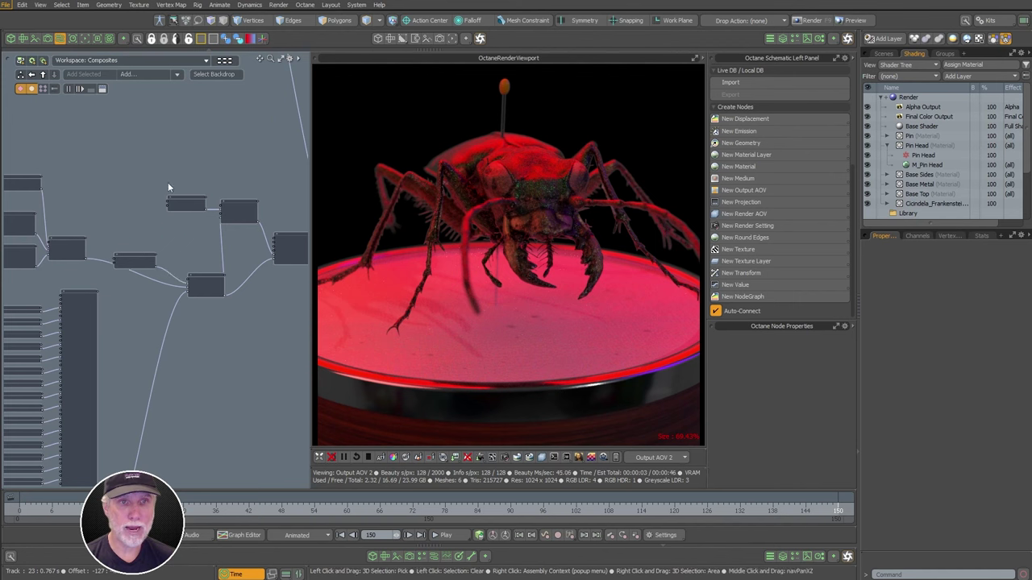
drag(145, 174, 247, 187)
click(213, 240)
drag(211, 281, 177, 306)
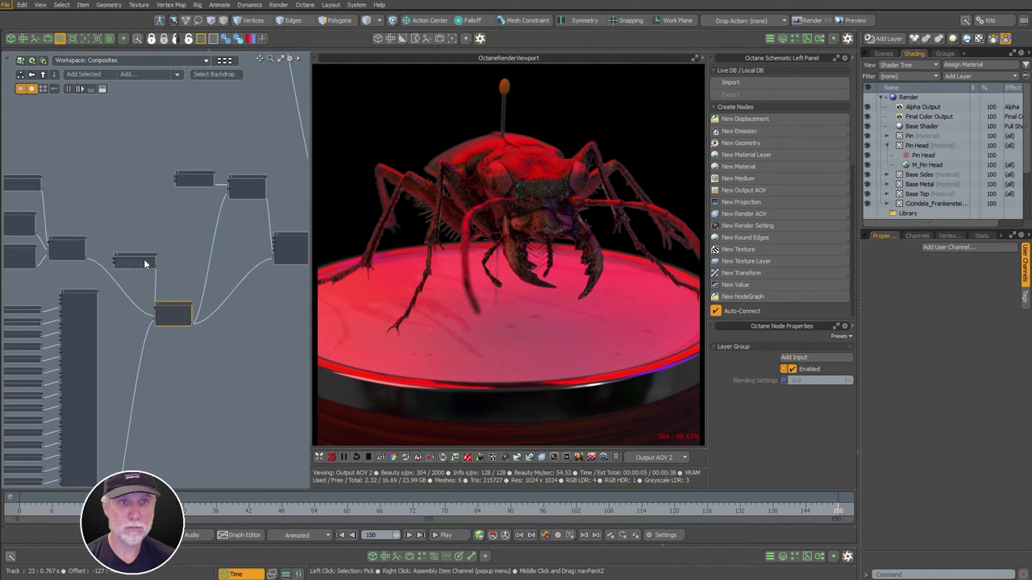
click(144, 262)
Raise the Blending Settings node higher to clear space beside the new Layer Group's layer inputs
middle_drag(261, 171, 236, 240)
scroll(223, 216, up, 4)
click(235, 240)
click(207, 260)
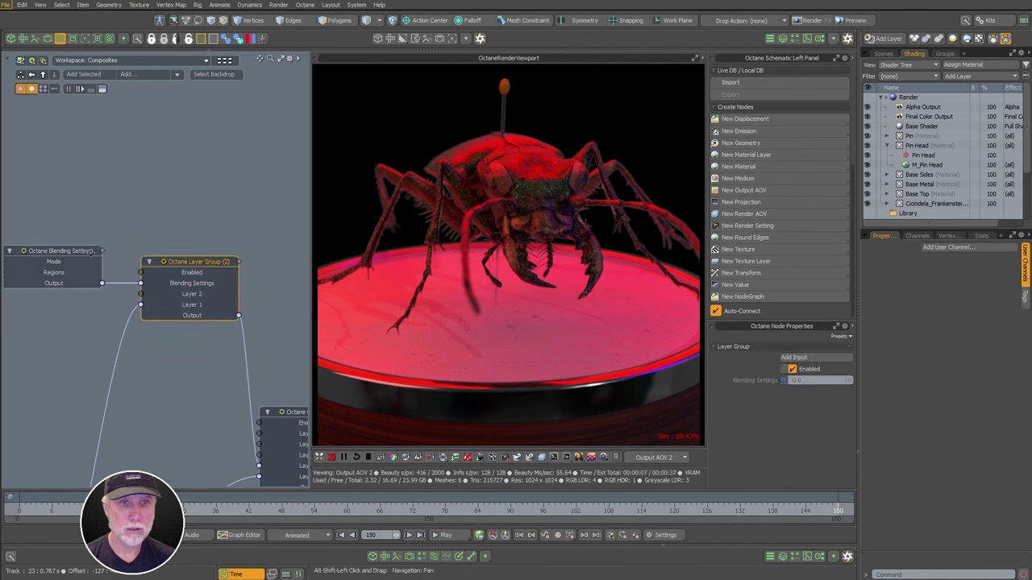
drag(69, 262, 59, 220)
click(124, 232)
Add a third layer input to the new Layer Group and connect an Adjust Hue node to its Layer 2
click(203, 281)
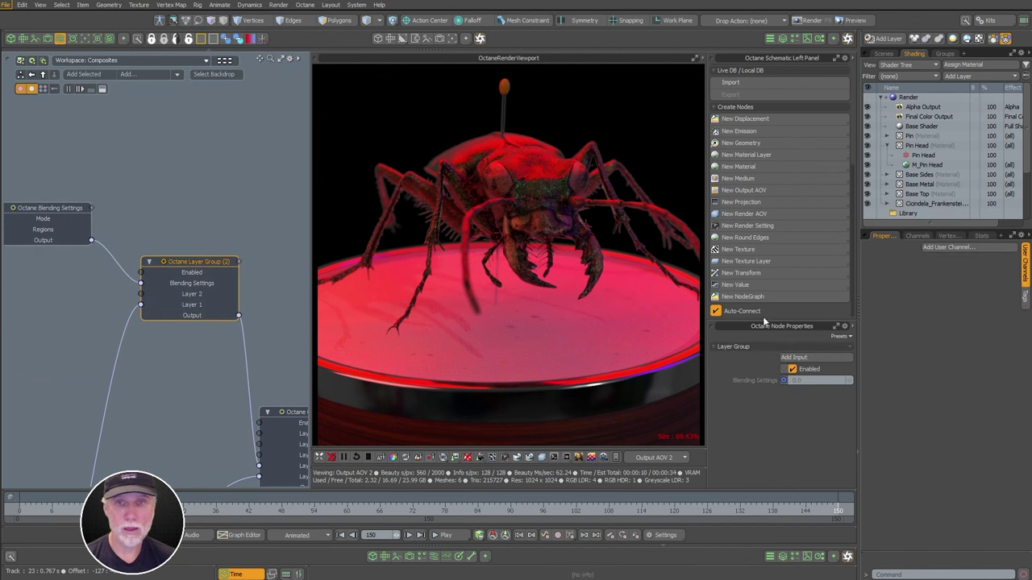
click(804, 355)
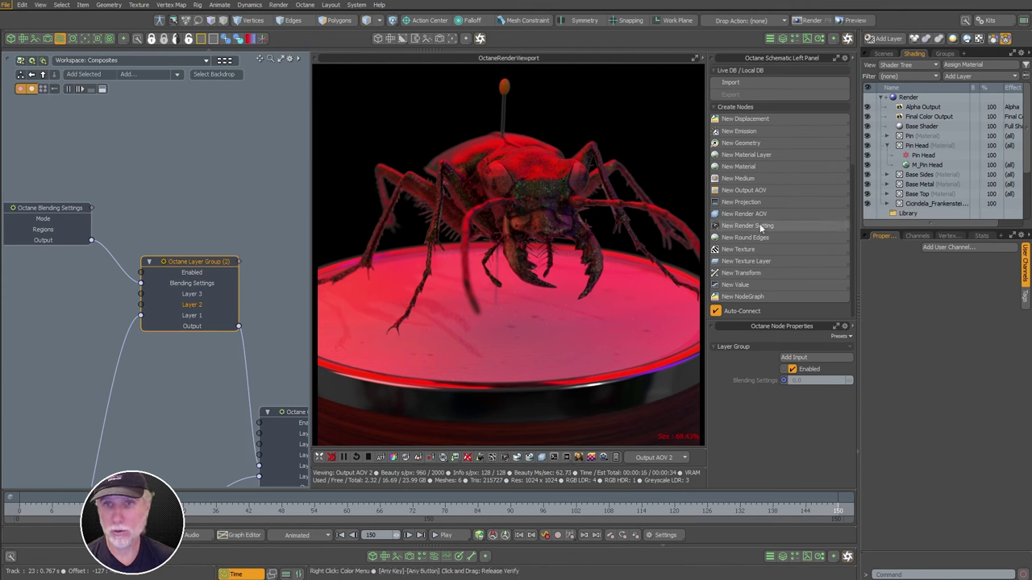
click(751, 197)
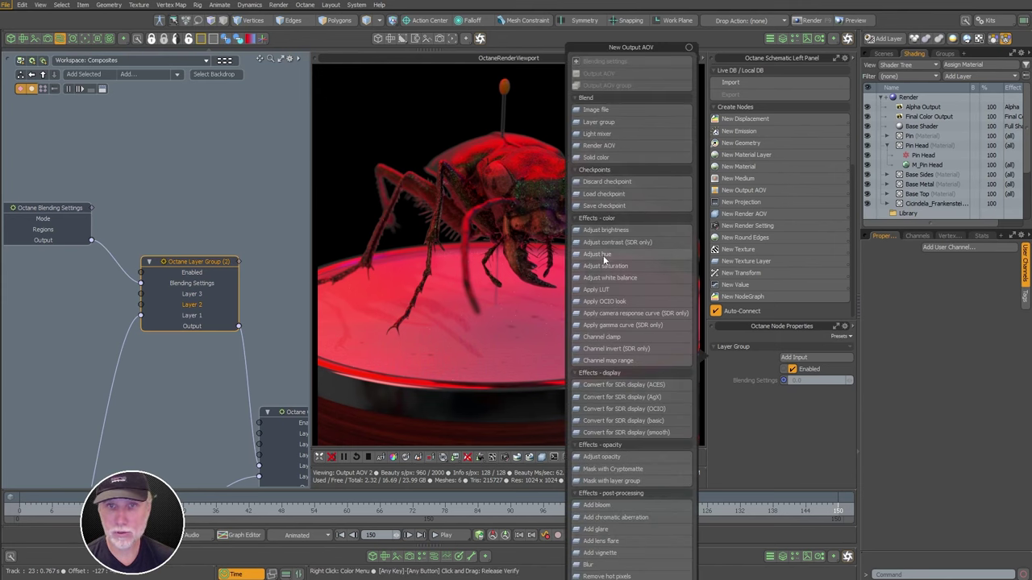
click(605, 255)
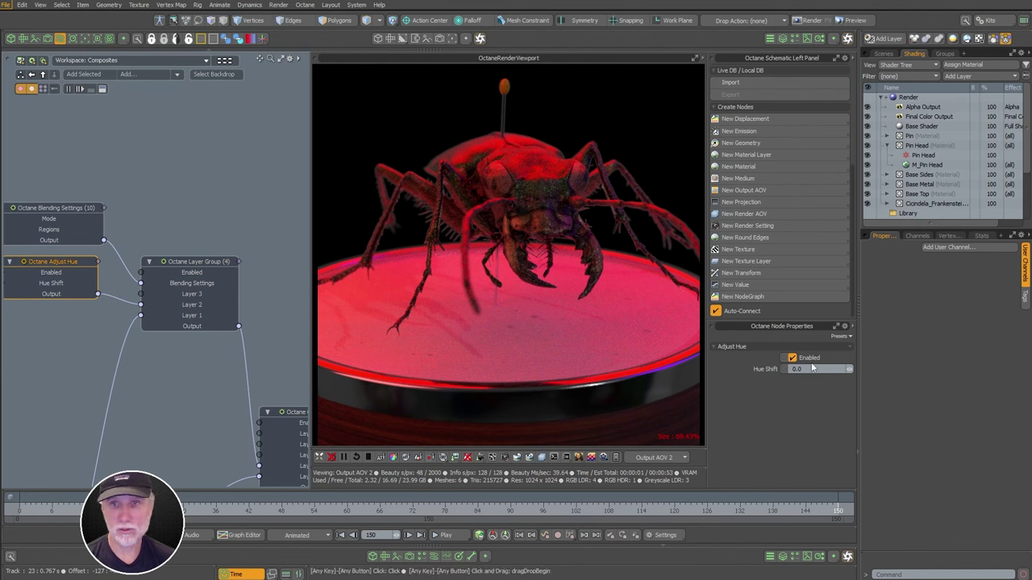
Set the Adjust Hue node's Hue Shift to 180
drag(808, 370, 753, 380)
text(180)
key(Return)
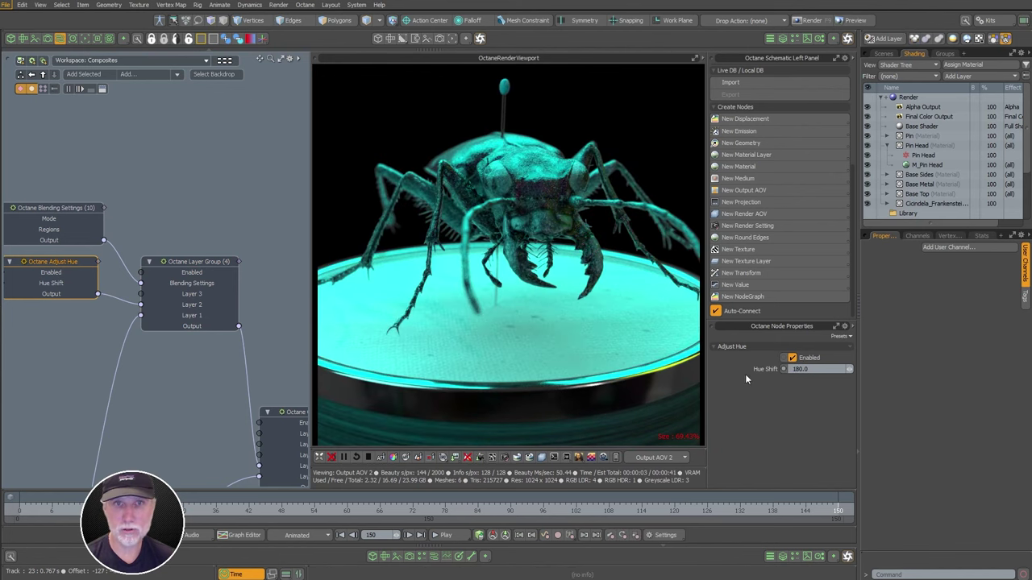
Move the Blending Settings node up and the Adjust Hue node down to make room between them
middle_drag(170, 301, 244, 297)
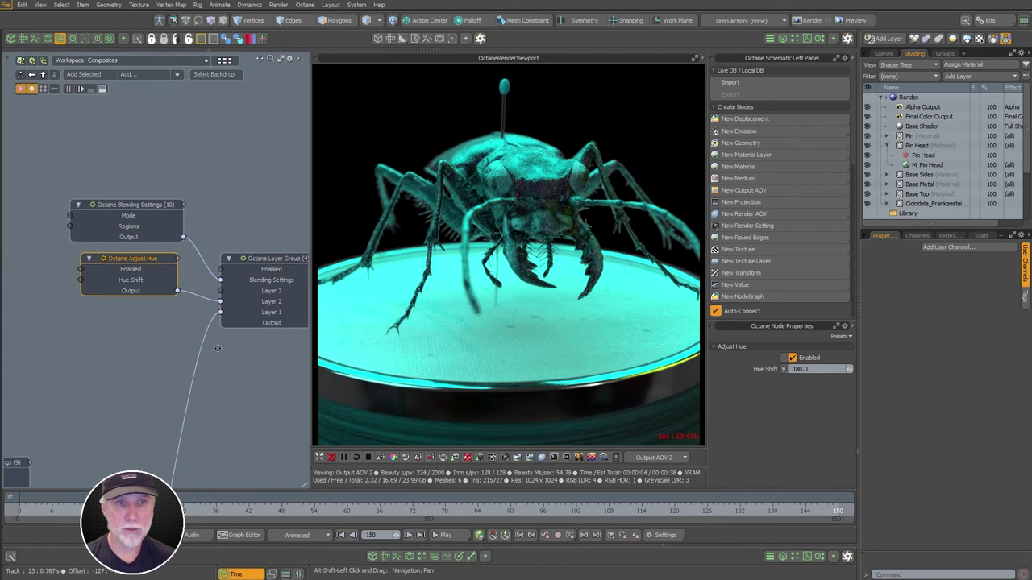
drag(147, 206, 153, 159)
middle_drag(154, 163, 151, 186)
drag(142, 280, 120, 301)
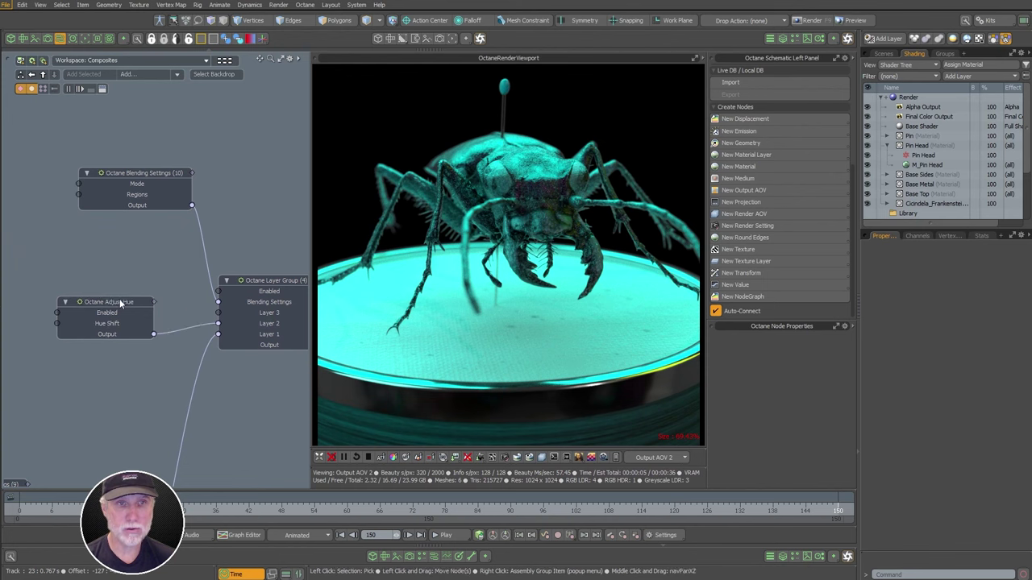
Create a Mask With Layer Group node connected to Layer 3 of the Layer Group containing Adjust Hue
click(271, 316)
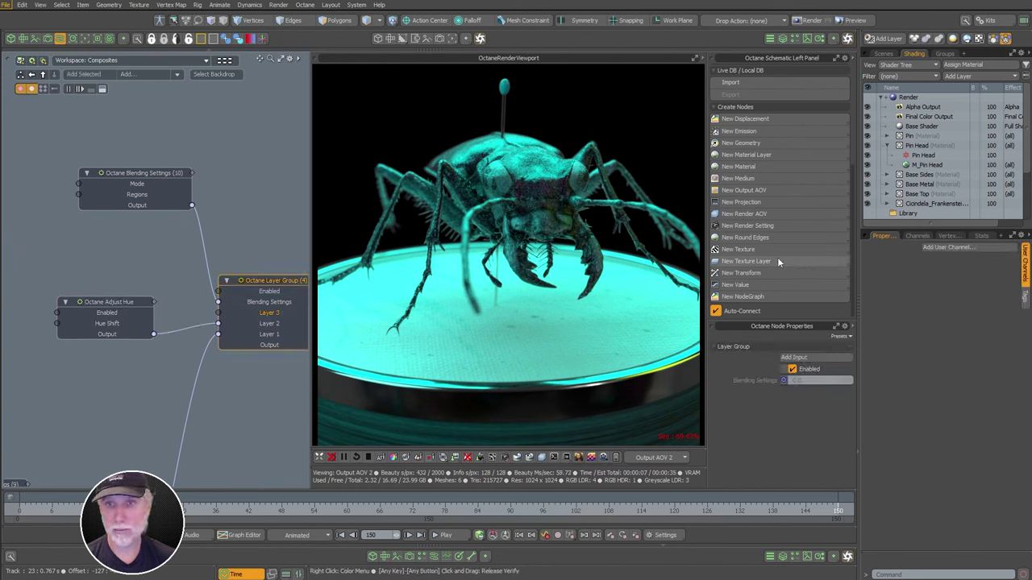
click(746, 191)
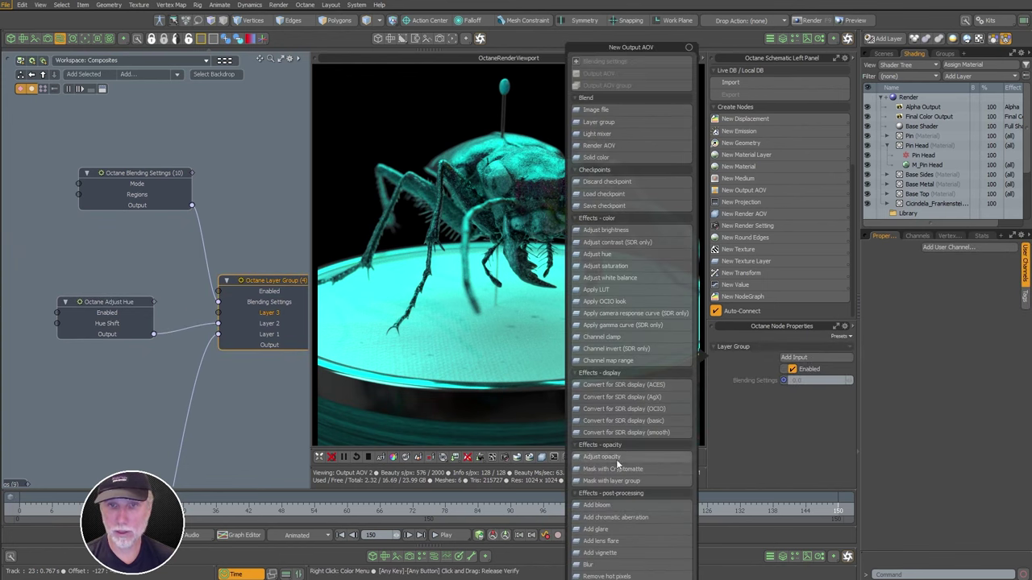
click(610, 481)
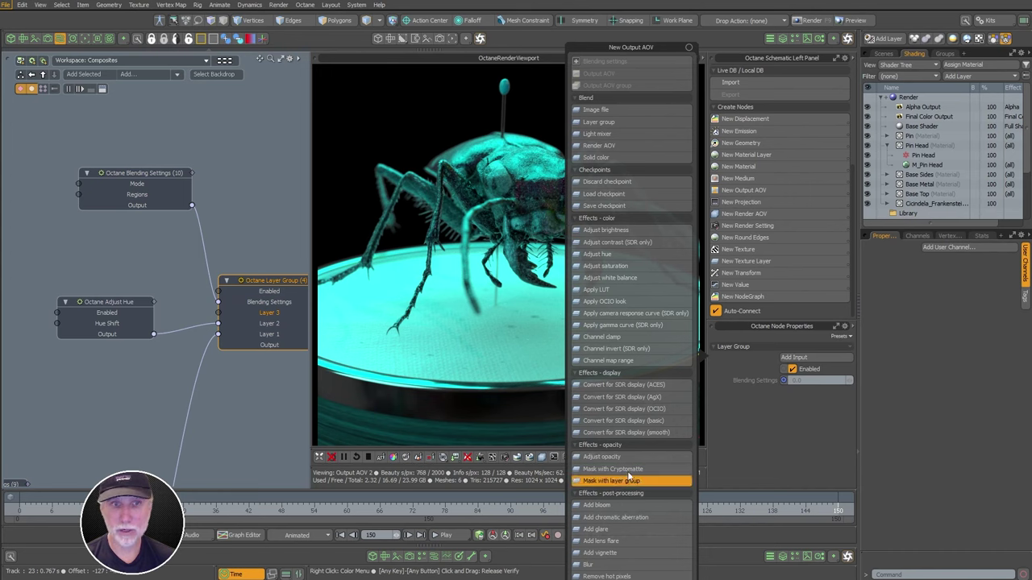
alt+drag(137, 233, 166, 237)
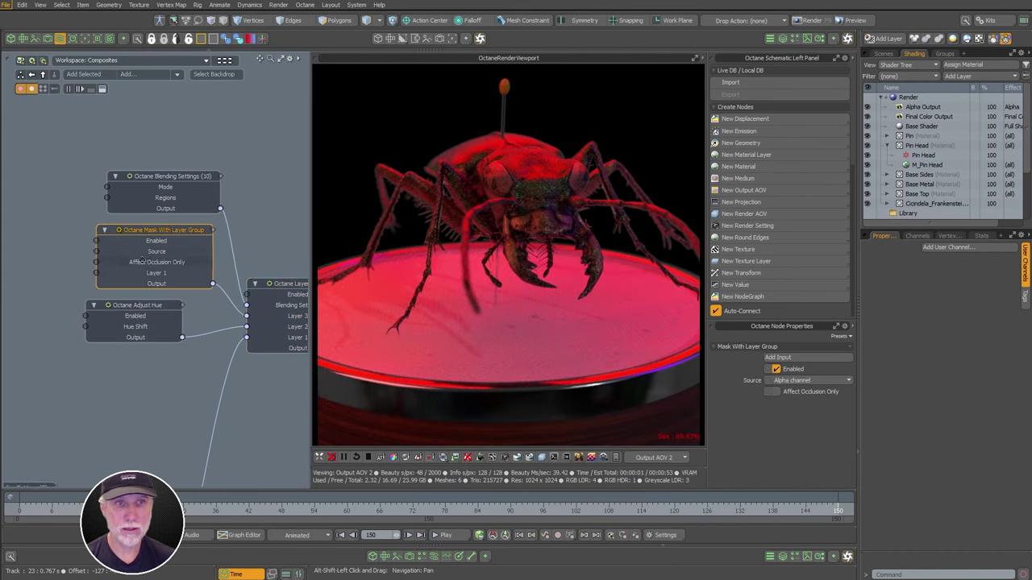
Connect a new Render AOV node to Layer 1 of the Mask With Layer Group and set its Render AOV to Custom AOV 2
ctrl+alt+drag(153, 274, 185, 308)
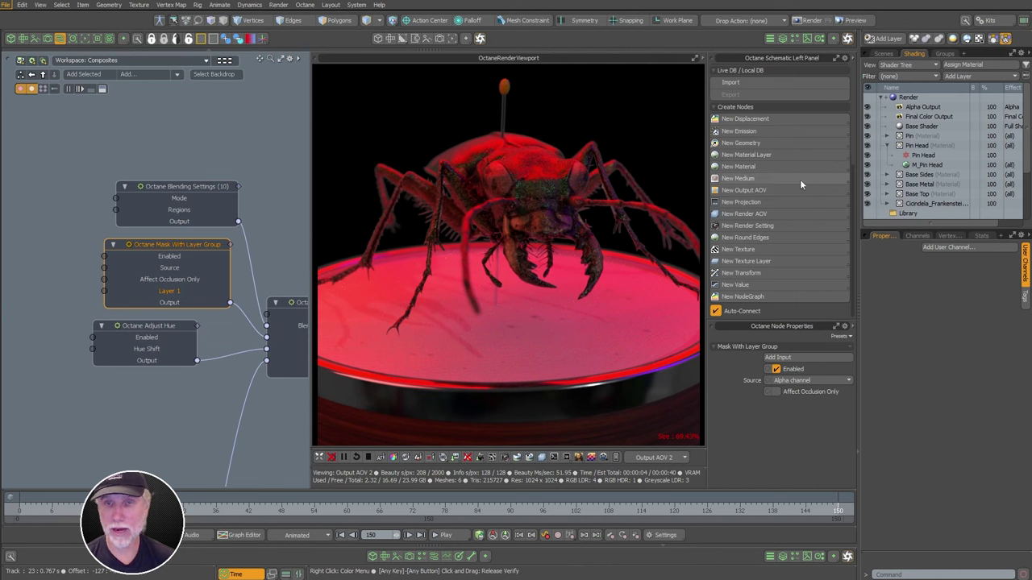
click(752, 190)
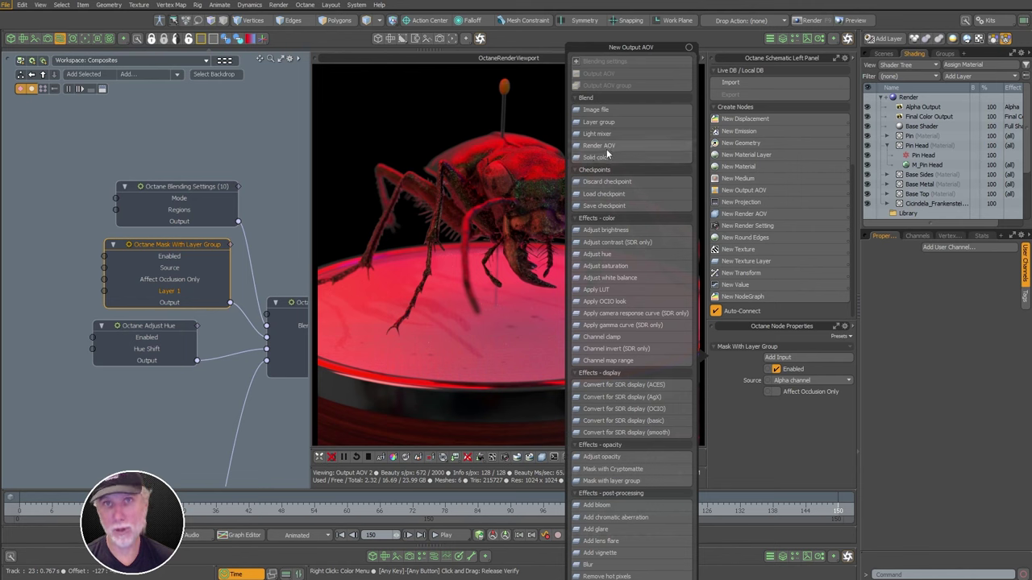
click(606, 147)
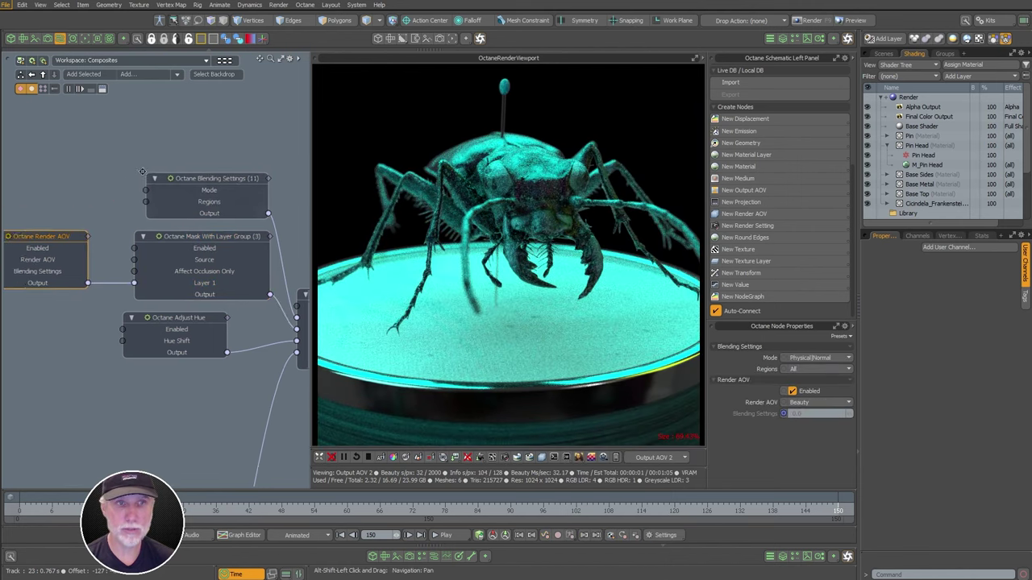
click(805, 403)
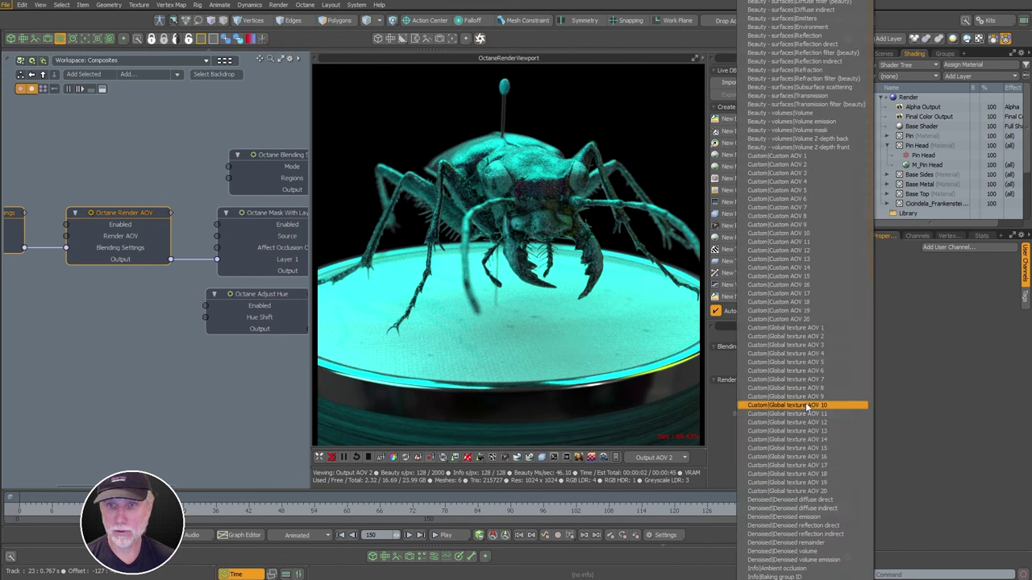
click(823, 165)
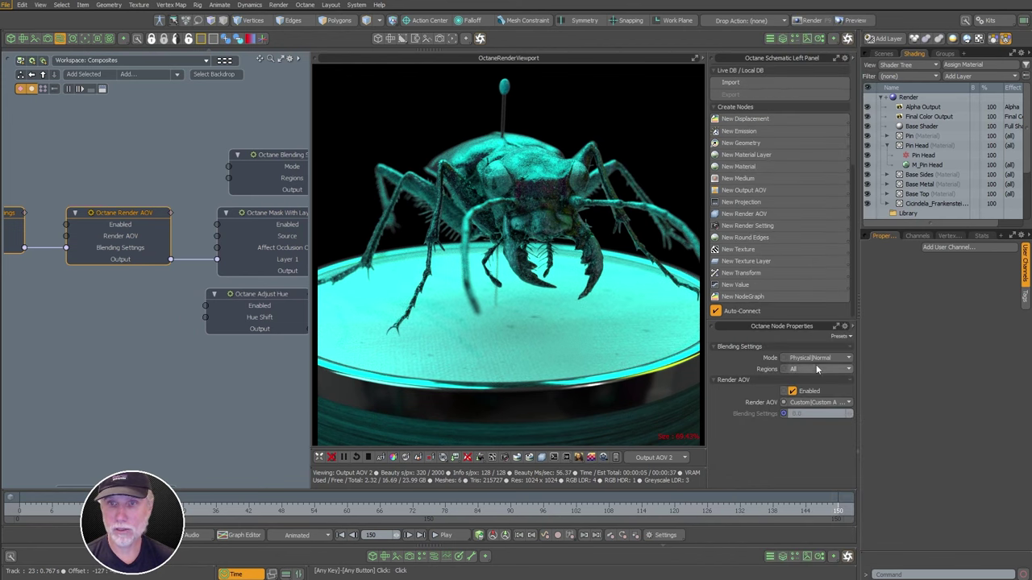
Set the Mask With Layer Group's source to Luminance
click(248, 214)
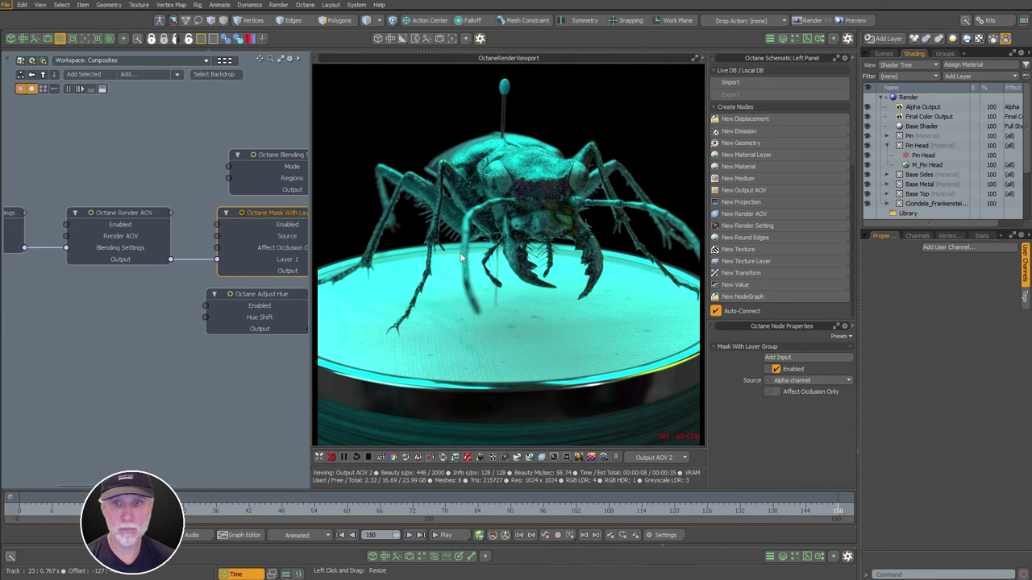
click(798, 384)
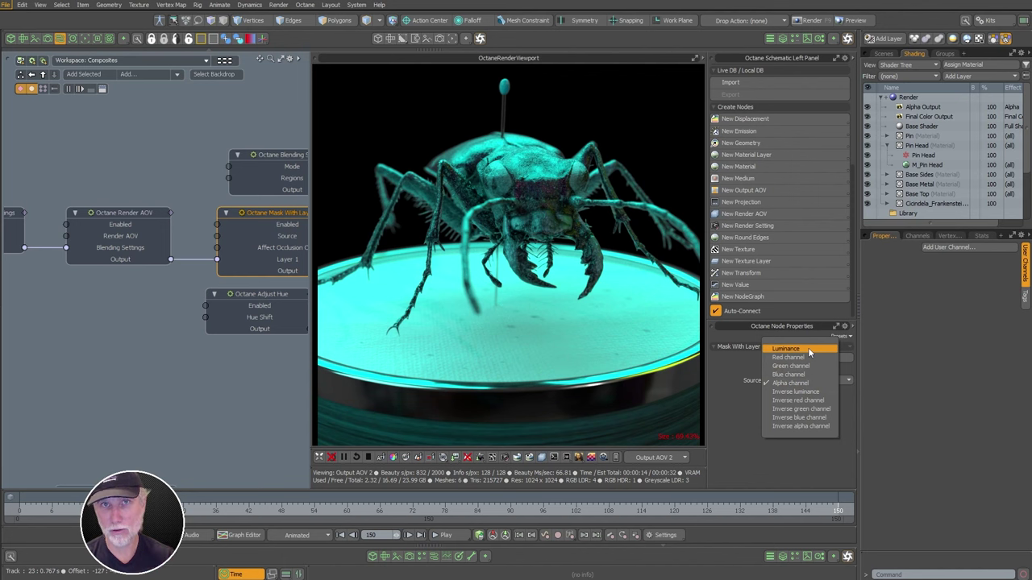
click(808, 347)
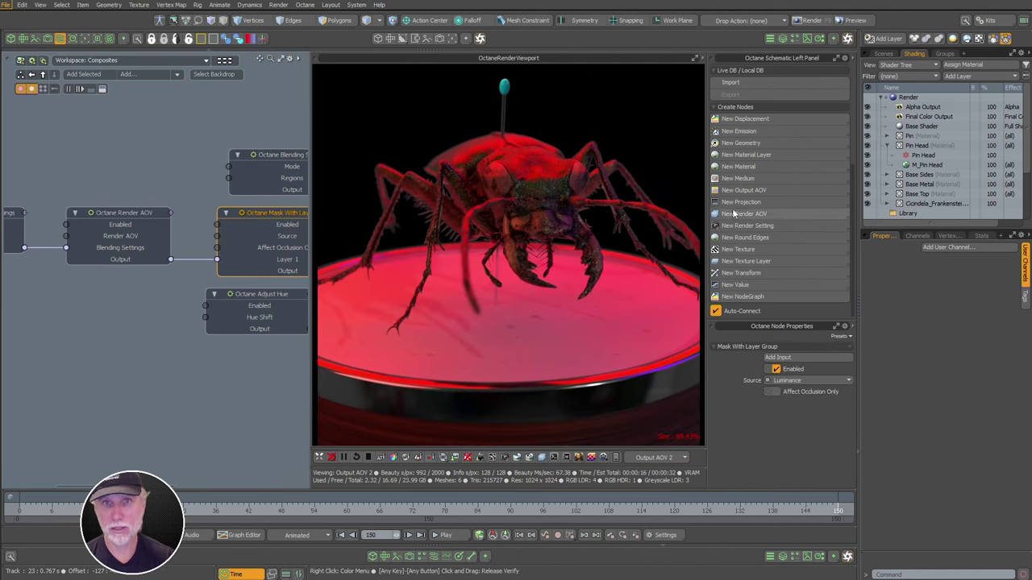
Try out different Hue Shift values on the Adjust Hue node
alt+drag(260, 367, 133, 371)
click(136, 303)
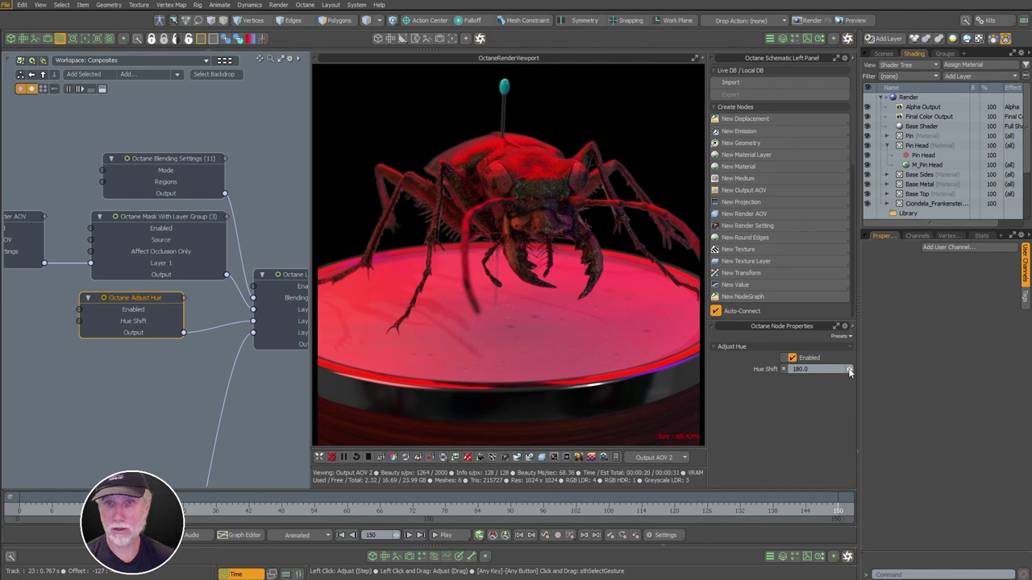
drag(849, 370, 896, 369)
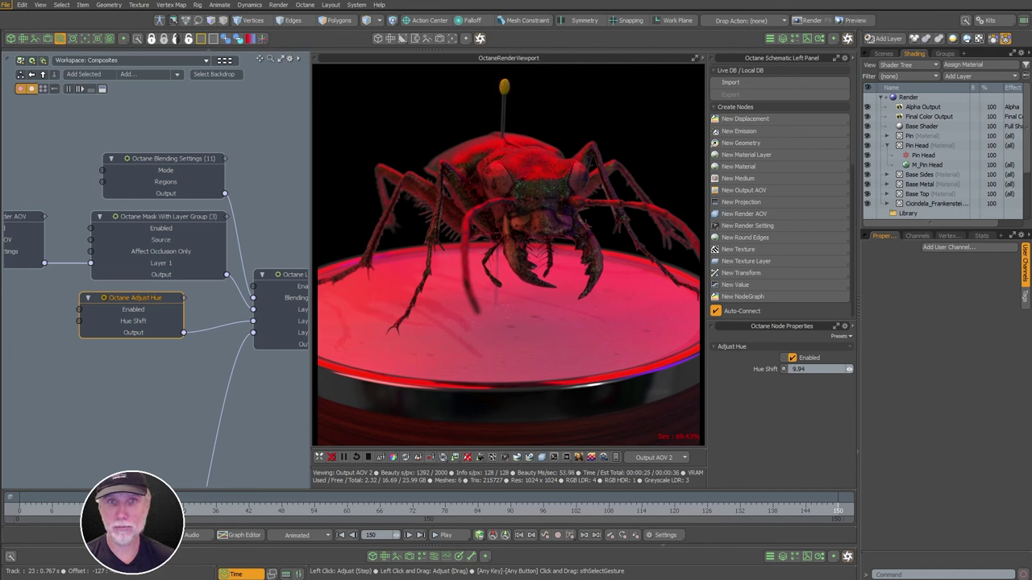
Create a new Layer Group node connected to Layer 3 of the second Output AOV node
scroll(234, 282, down, 8)
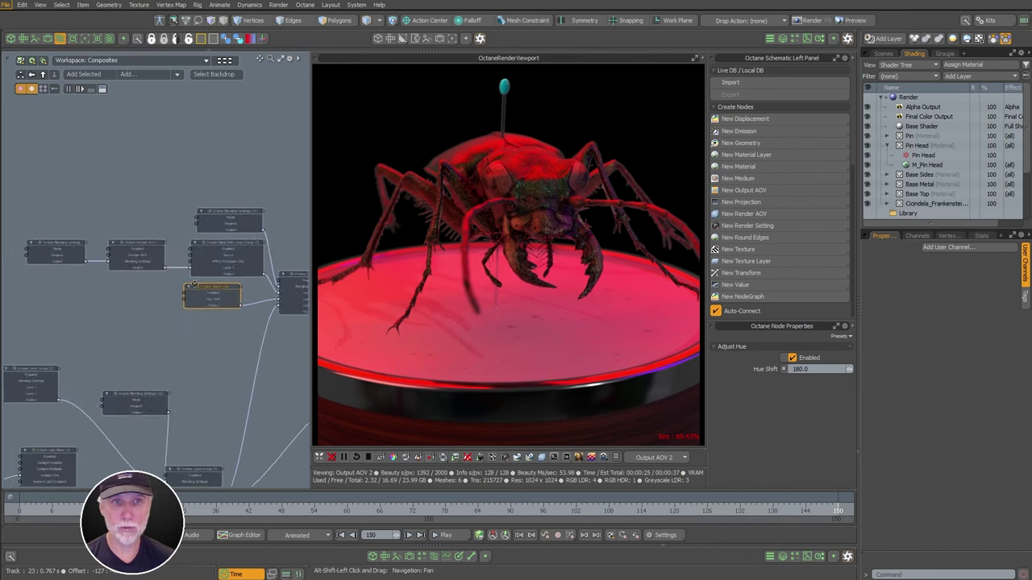
alt+shift+drag(158, 223, 55, 231)
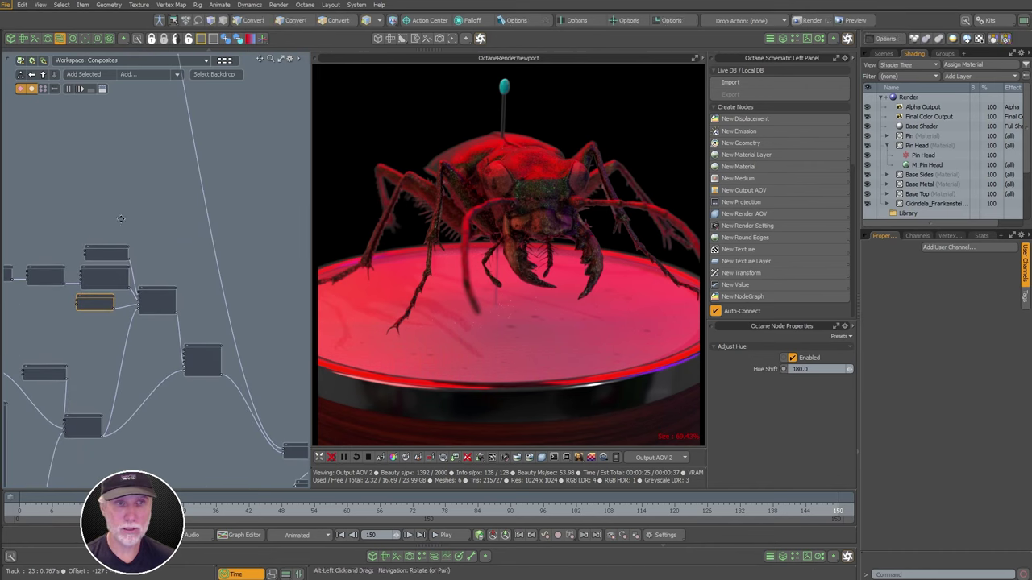
scroll(129, 228, up, 3)
scroll(166, 250, down, 2)
alt+shift+drag(164, 251, 129, 215)
alt+shift+drag(129, 214, 171, 216)
drag(65, 219, 159, 234)
alt+shift+drag(198, 255, 168, 290)
drag(223, 346, 205, 285)
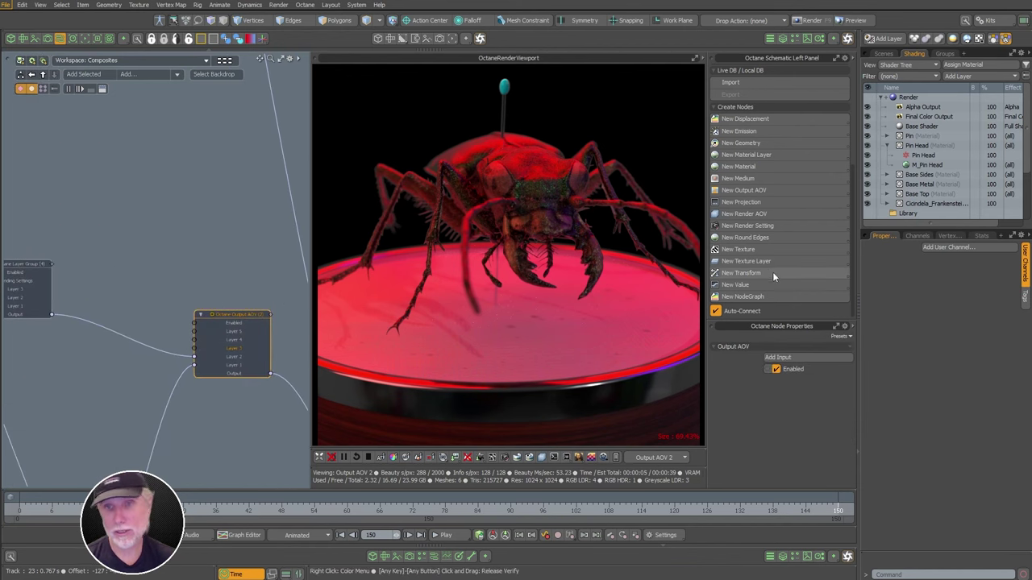
click(766, 191)
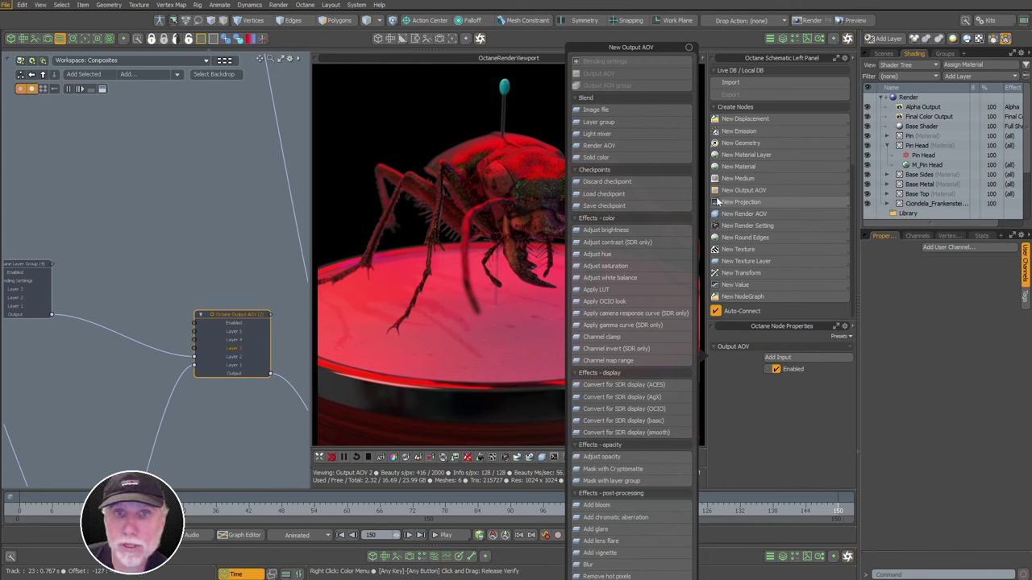
click(617, 123)
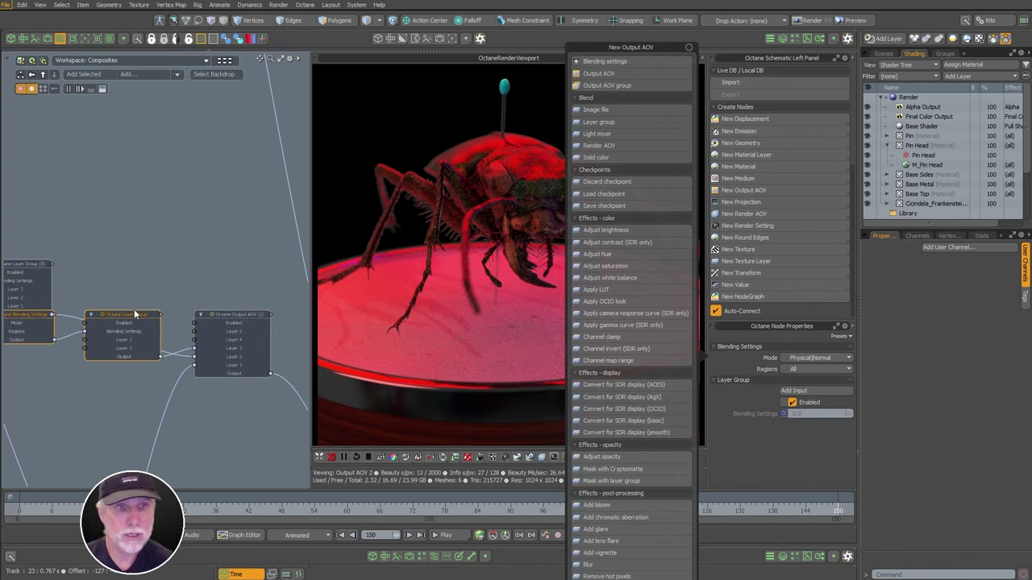
Move the new Layer Group and its Blending Settings node into the free space above the hue shift branch
drag(134, 311, 118, 163)
middle_drag(115, 255, 176, 337)
scroll(170, 281, down, 3)
drag(186, 258, 188, 176)
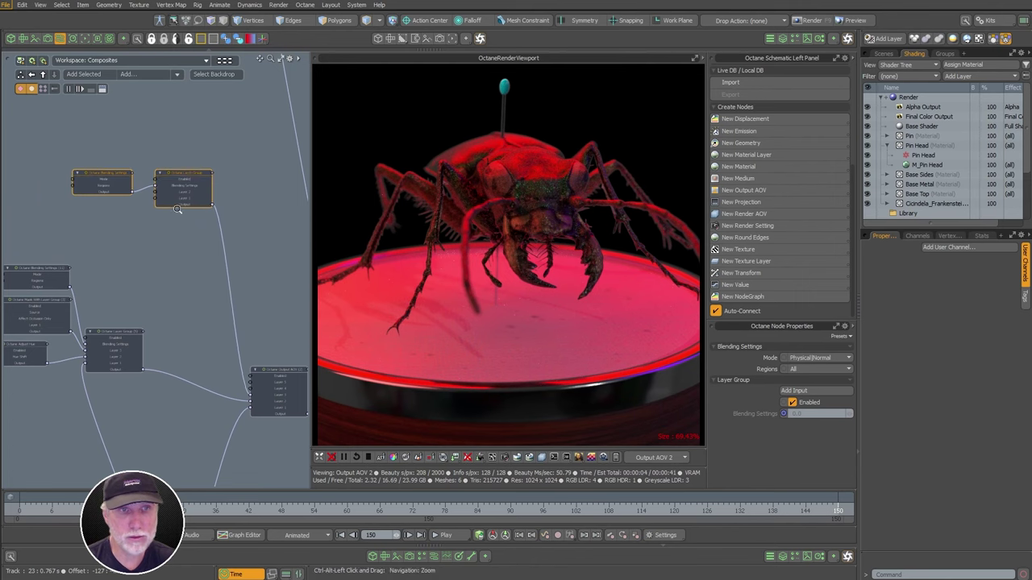
Connect the depth composite's Layer Group output to Layer 1 of the new Layer Group
click(182, 213)
scroll(186, 212, up, 3)
drag(45, 158, 45, 147)
scroll(44, 146, down, 5)
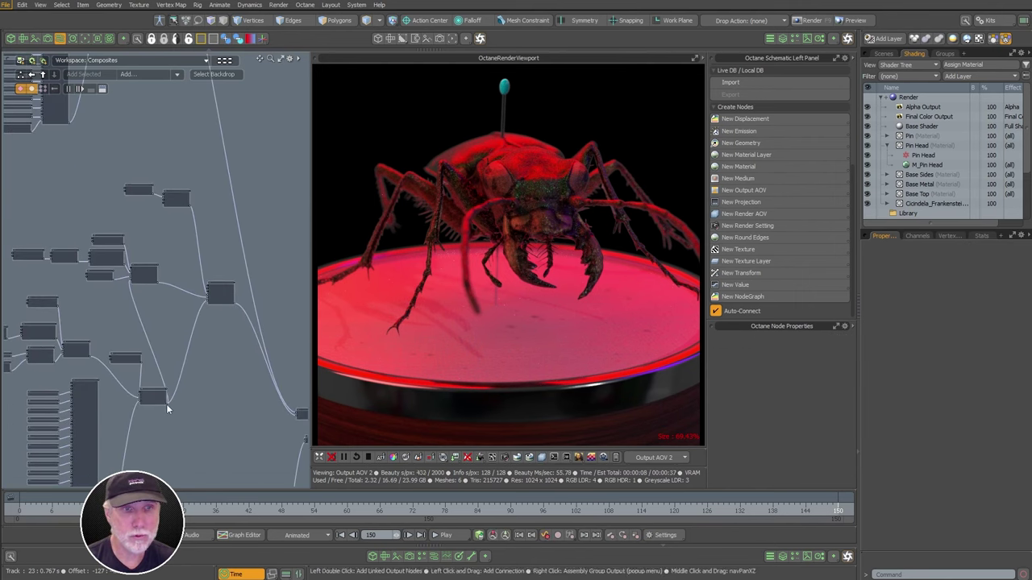
drag(166, 405, 173, 202)
click(173, 203)
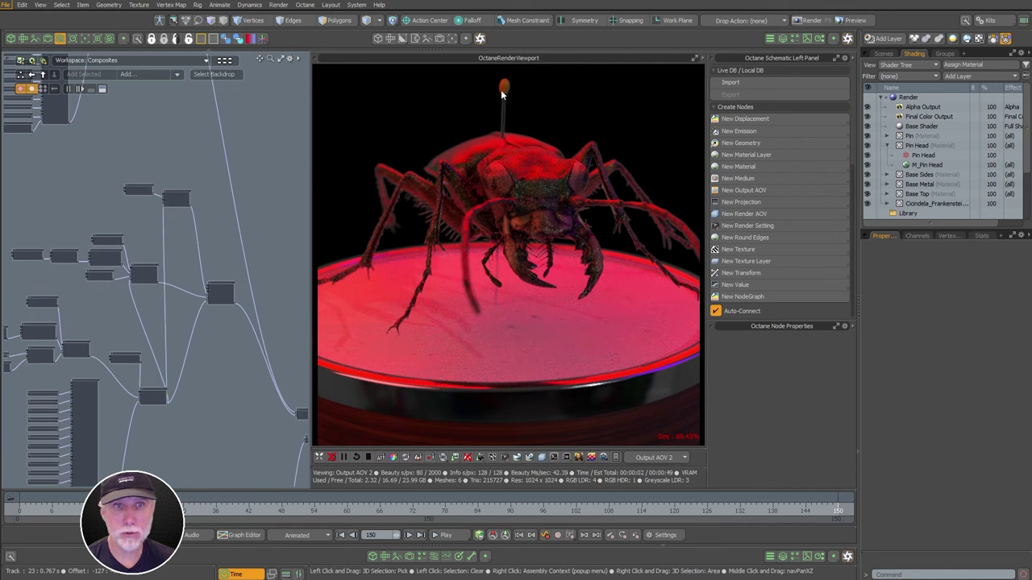
Disconnect the new Layer Group from the Output AOV node and reconnect it to Layer 3
scroll(229, 240, up, 4)
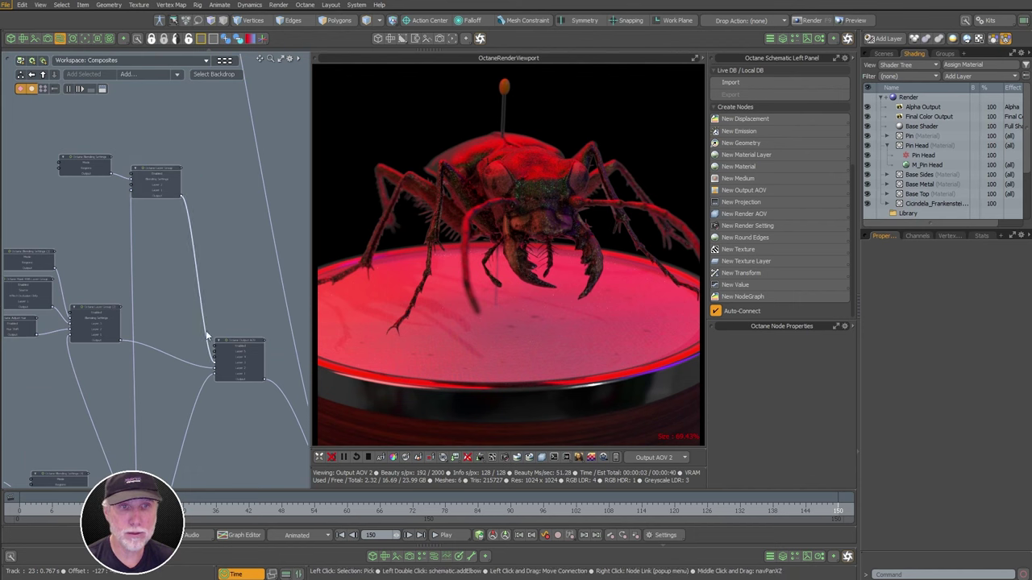
drag(208, 337, 204, 312)
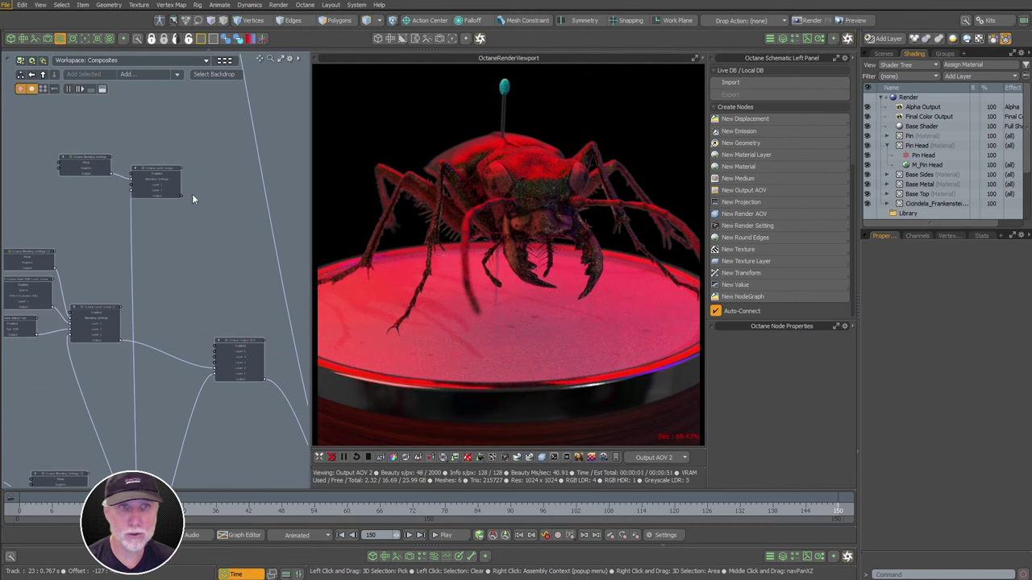
drag(213, 369, 226, 363)
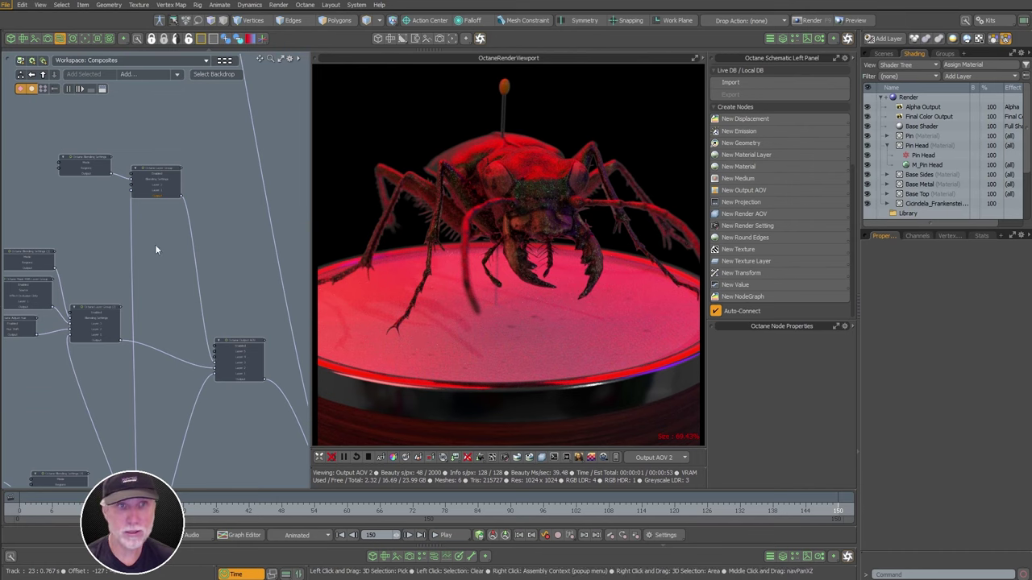
Align the new Layer Group with its Blending Settings node and add a third layer input to it
ctrl+alt+drag(155, 244, 182, 248)
alt+drag(183, 248, 207, 318)
ctrl+alt+drag(149, 223, 153, 247)
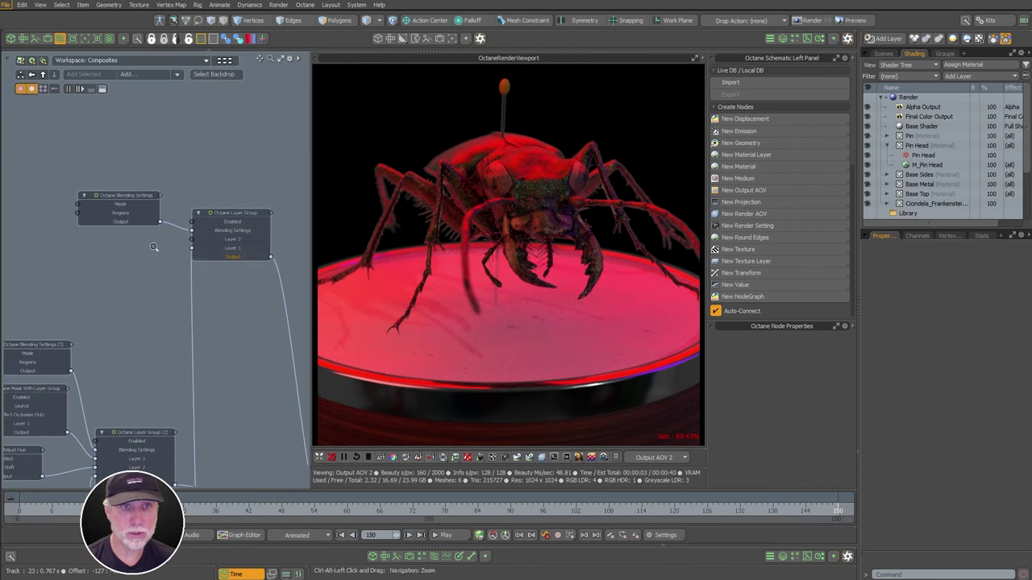
drag(236, 214, 239, 204)
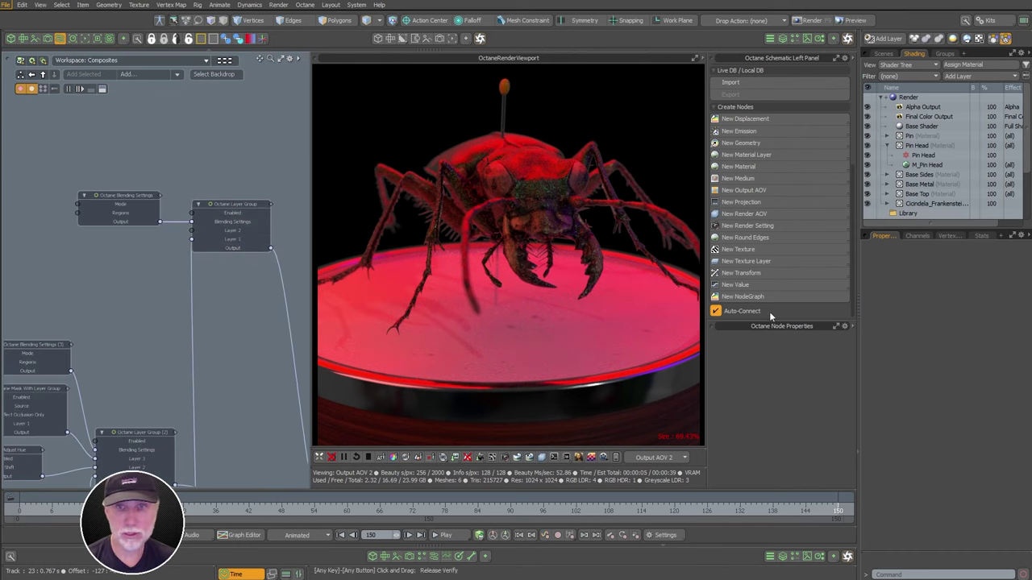
click(239, 204)
click(794, 357)
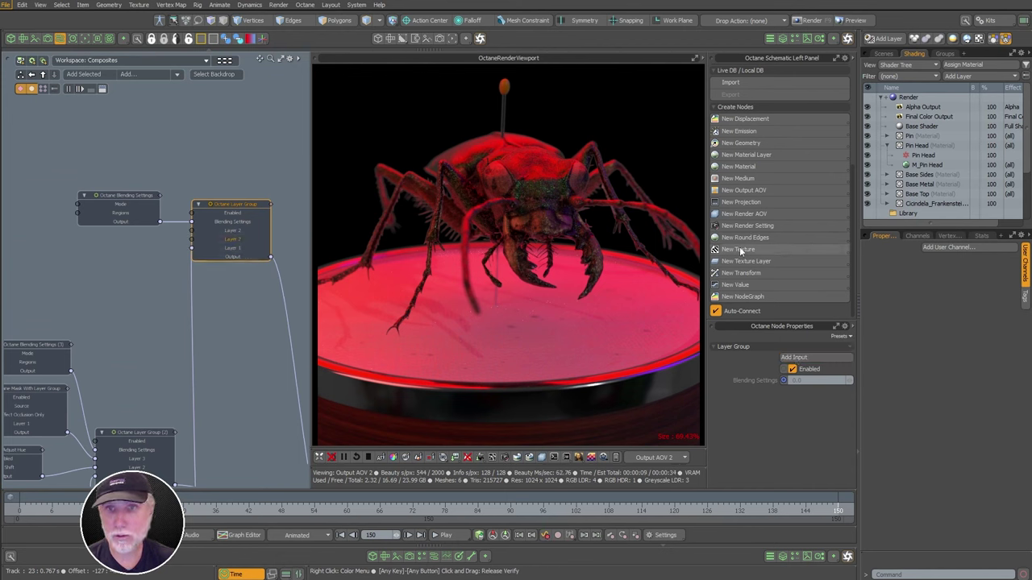
Create an Adjust Hue node on Layer 2 of the new Layer Group and set its Hue Shift to 90
click(756, 191)
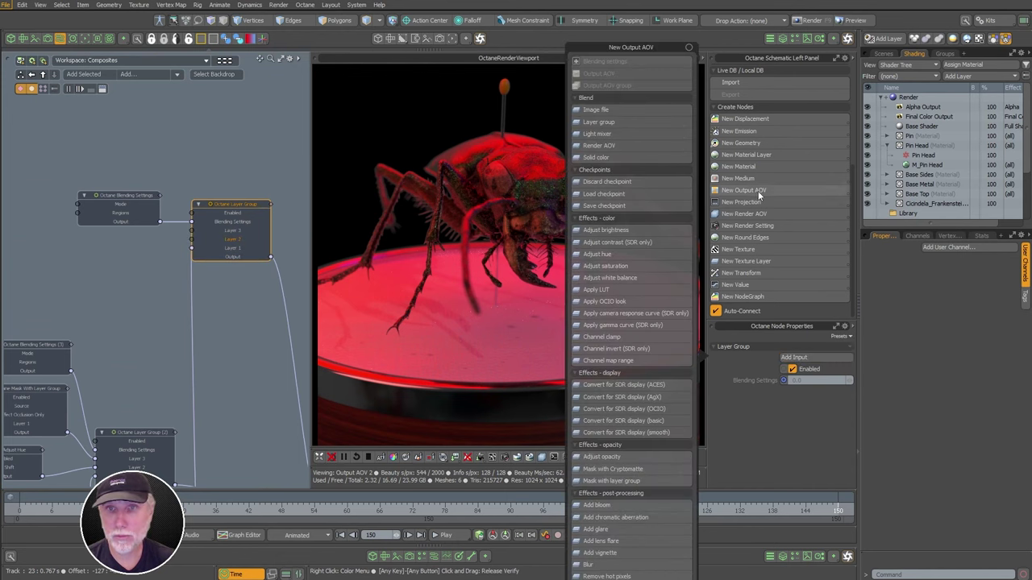
click(597, 254)
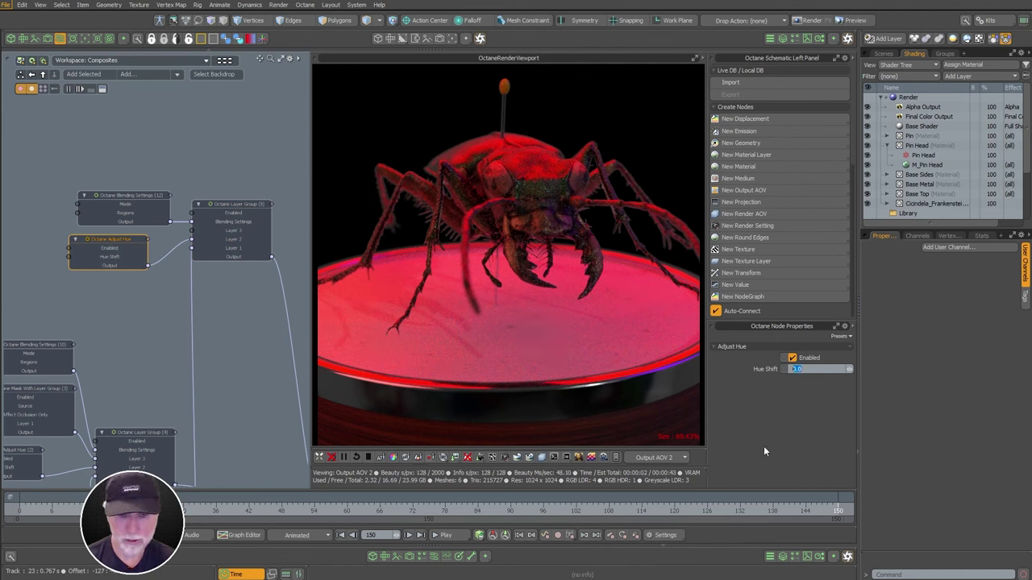
text(90)
key(Return)
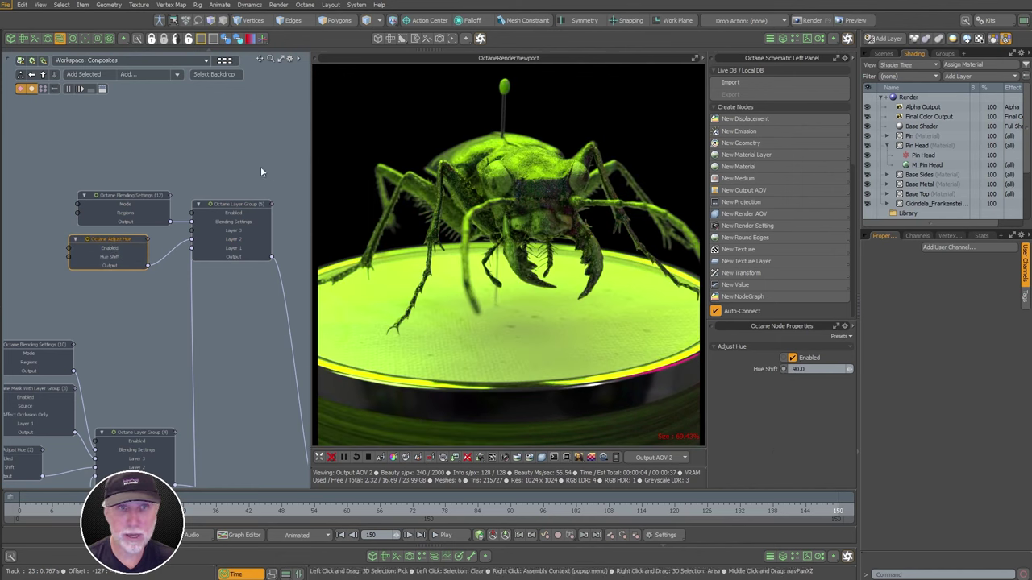
Create a Mask With Layer Group node connected to Layer 3 of the new Layer Group
drag(140, 198, 131, 153)
click(237, 228)
scroll(237, 228, up, 4)
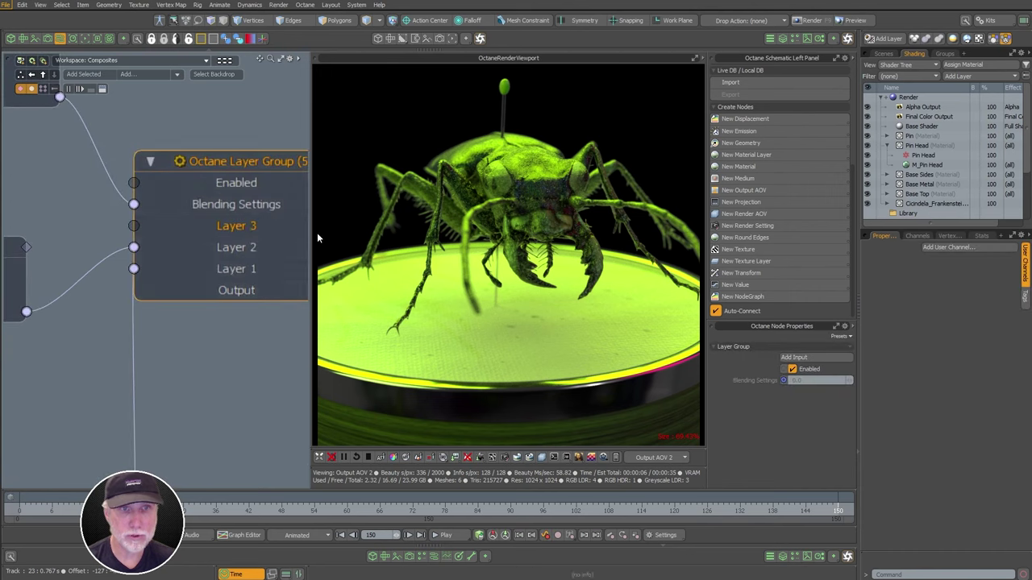
scroll(235, 230, down, 2)
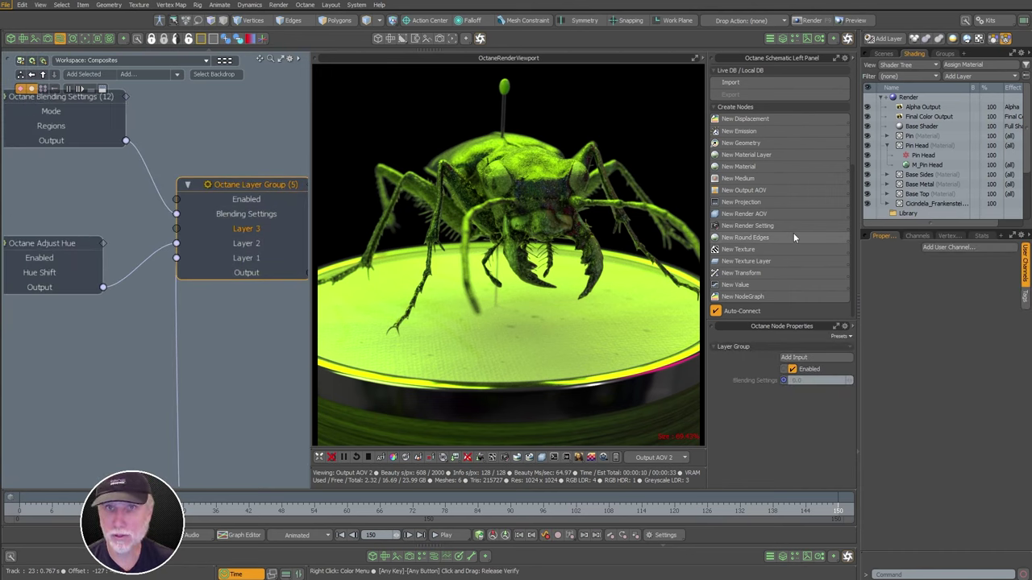
click(743, 191)
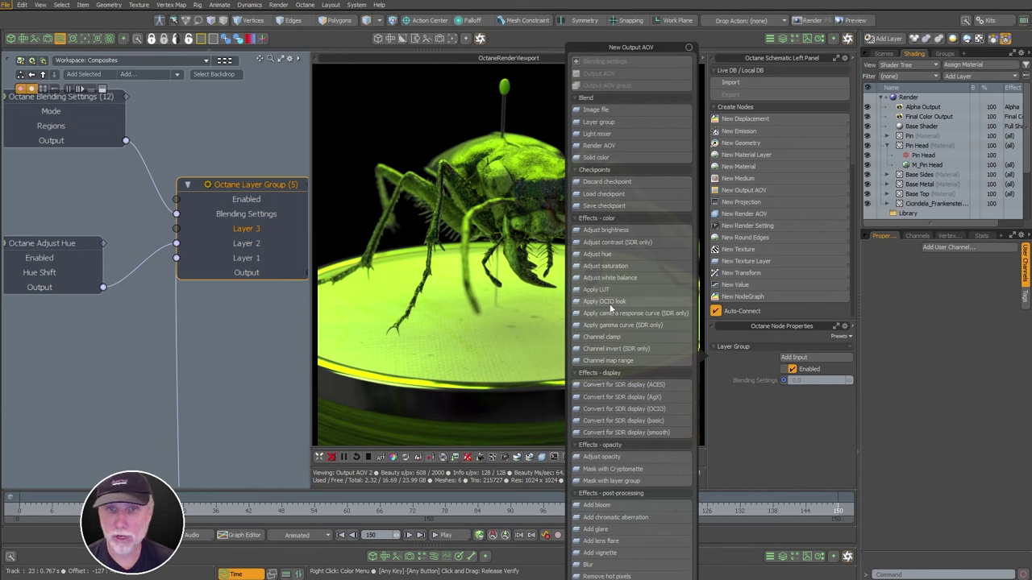
click(595, 481)
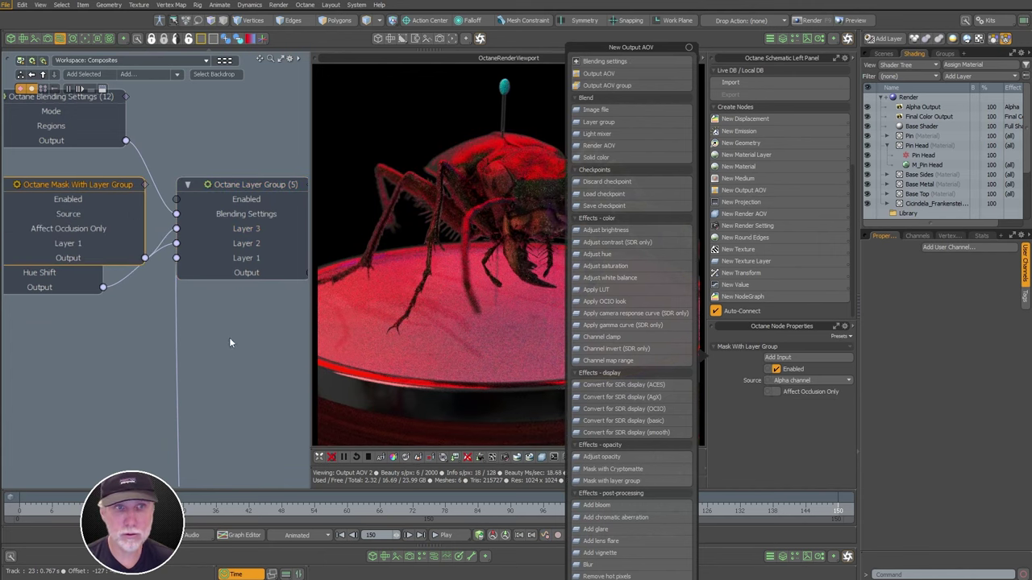
Space out the new Mask With Layer Group and Adjust Hue nodes so they no longer overlap
alt+shift+drag(213, 343, 300, 363)
drag(223, 207, 180, 177)
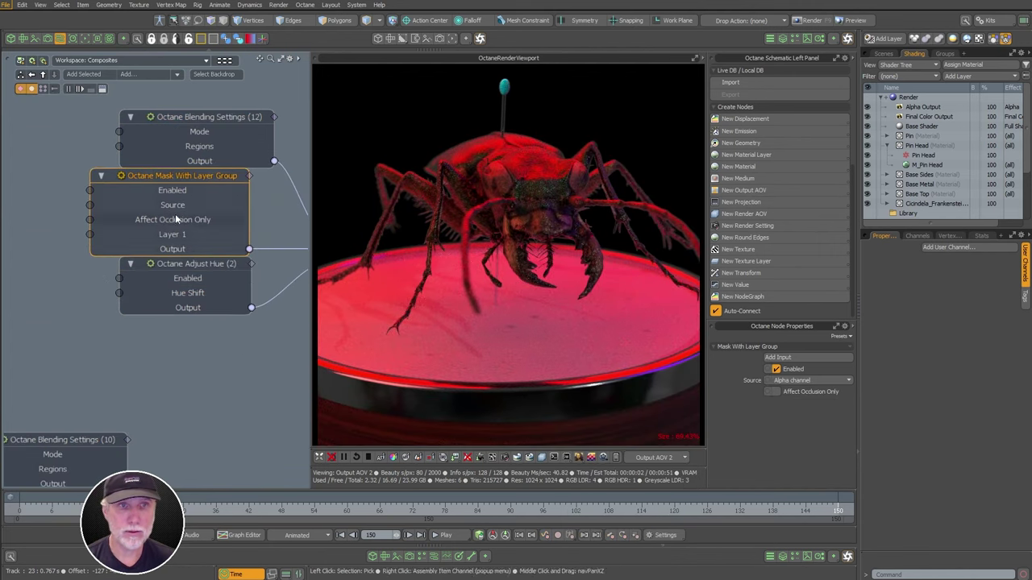
drag(189, 283, 175, 311)
drag(195, 174, 194, 189)
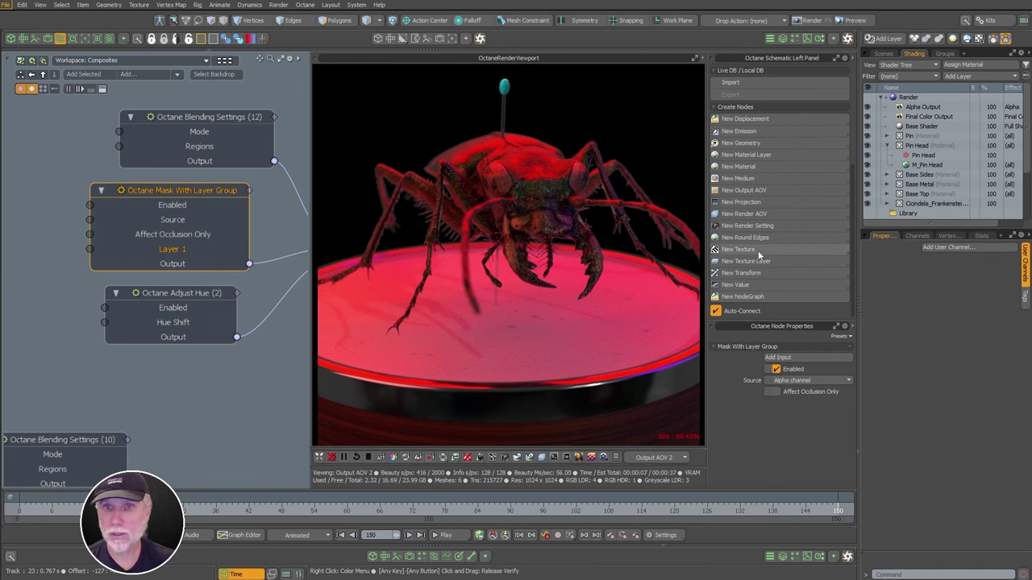
Create a Render AOV node on Layer 1 of the new Mask With Layer Group and set its Render AOV to Custom AOV 1
click(761, 190)
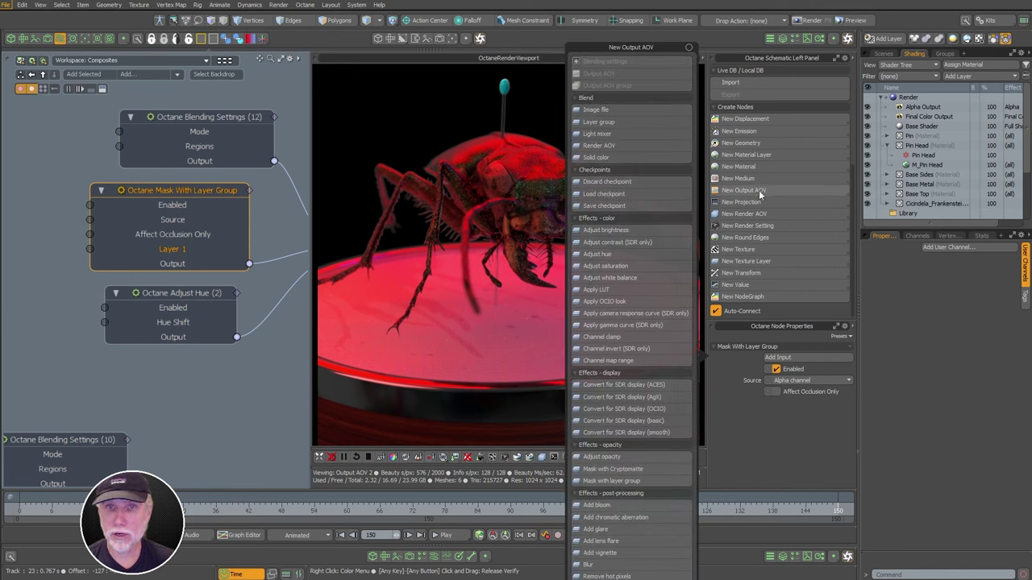
click(598, 145)
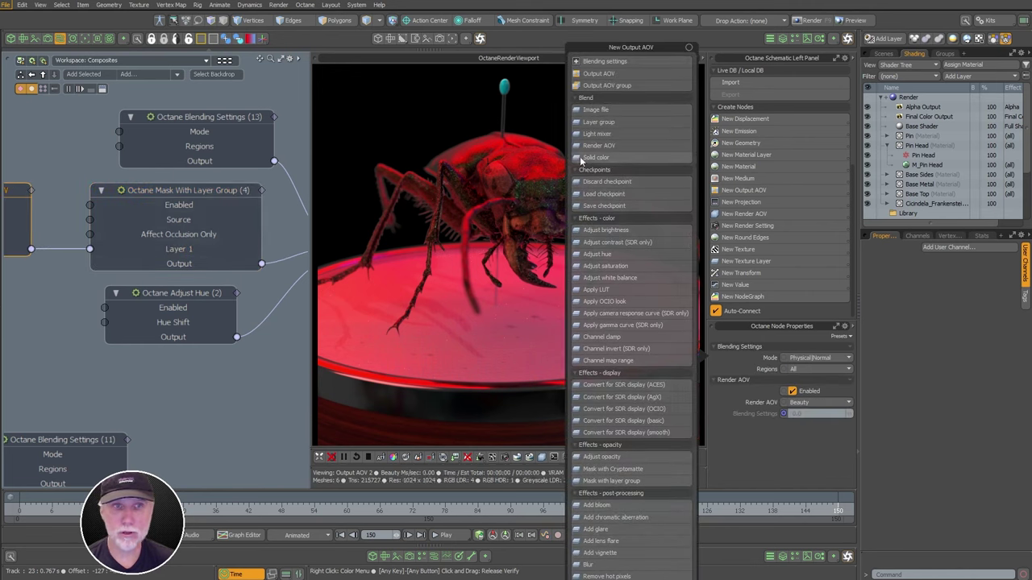
click(176, 423)
alt+drag(30, 227, 217, 229)
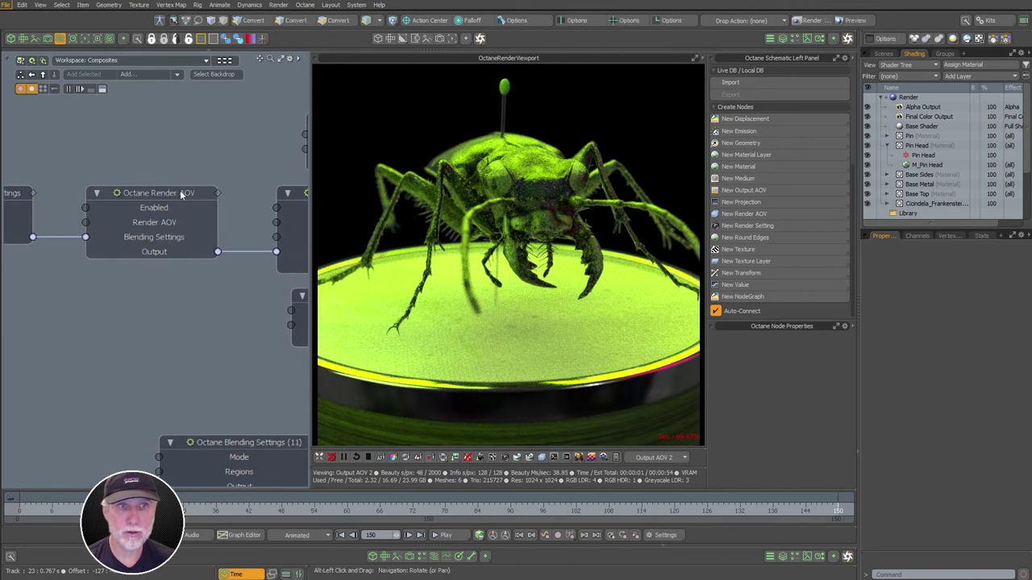
click(184, 194)
click(803, 372)
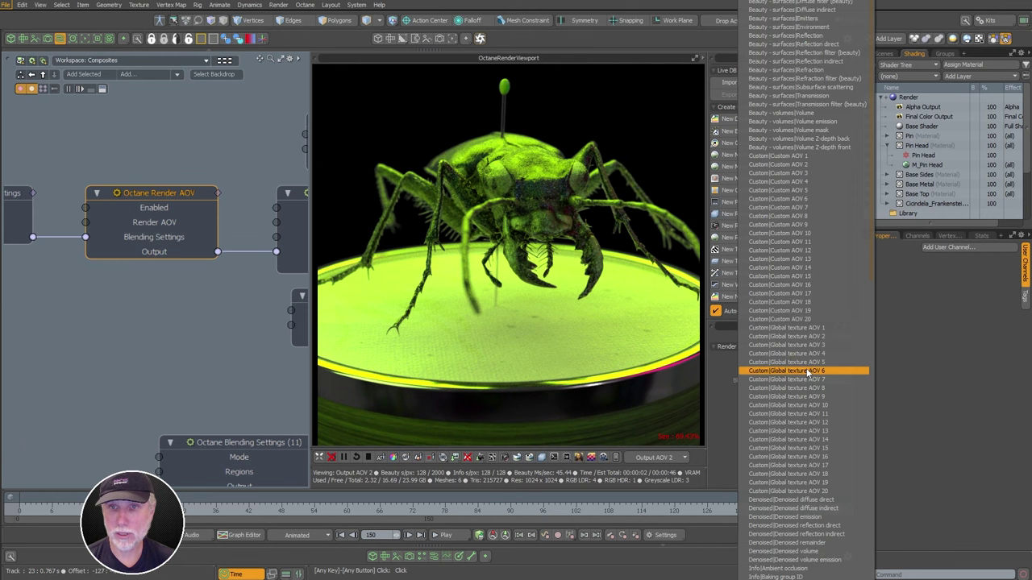
click(802, 159)
Set the new Mask With Layer Group's source to Luminance
alt+drag(200, 242, 26, 250)
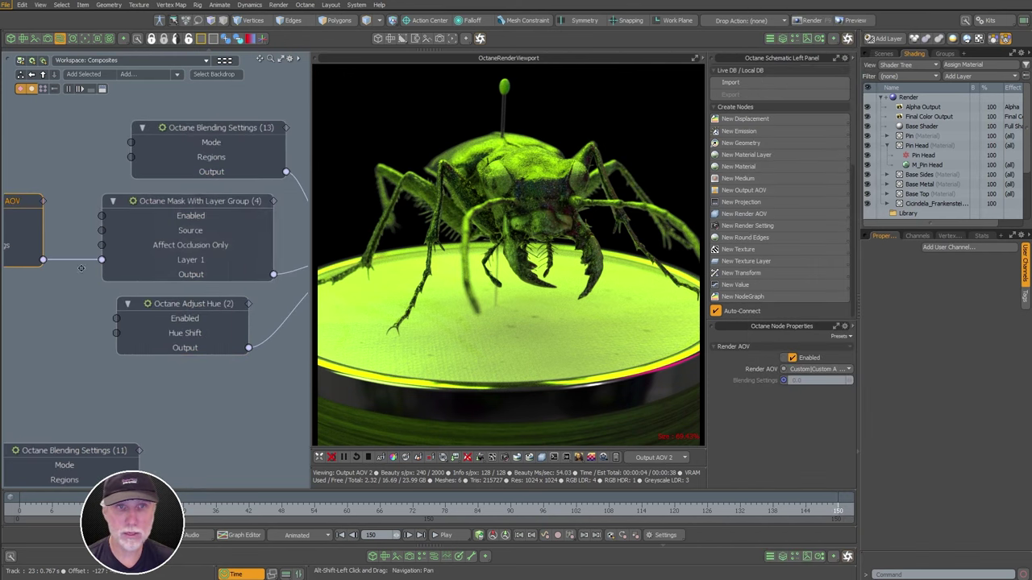
click(241, 203)
click(804, 379)
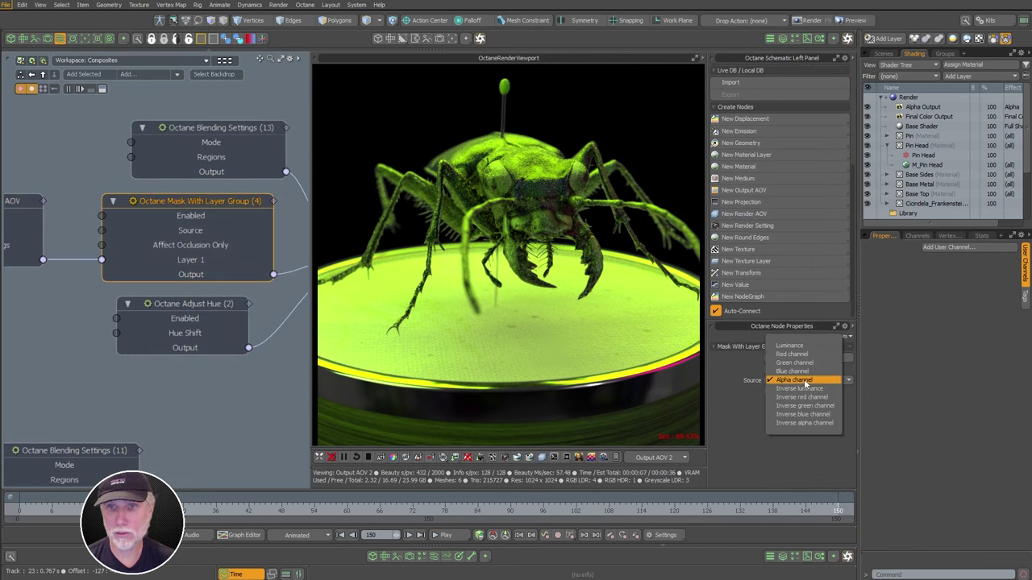
click(811, 346)
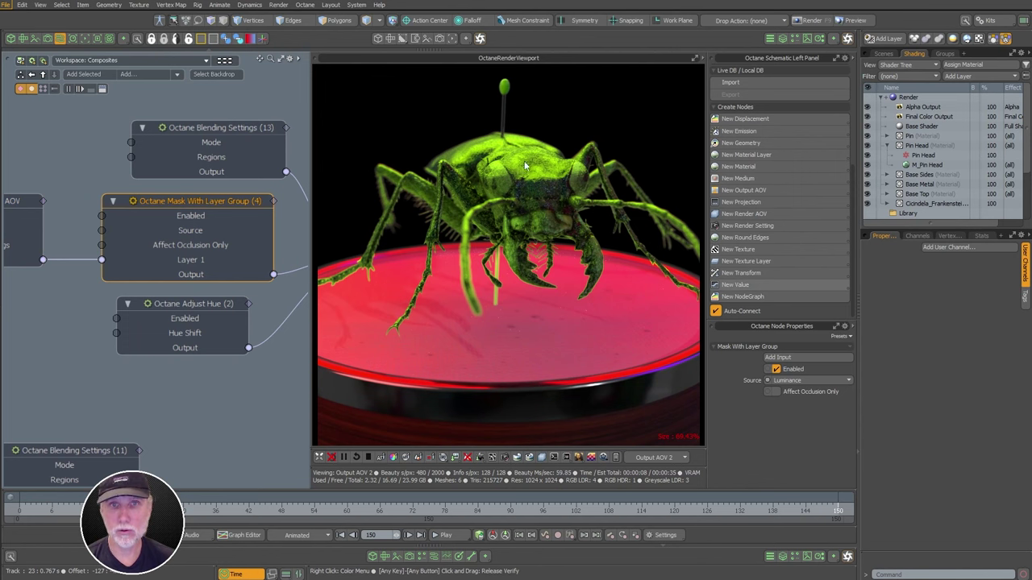
alt+drag(246, 323, 208, 319)
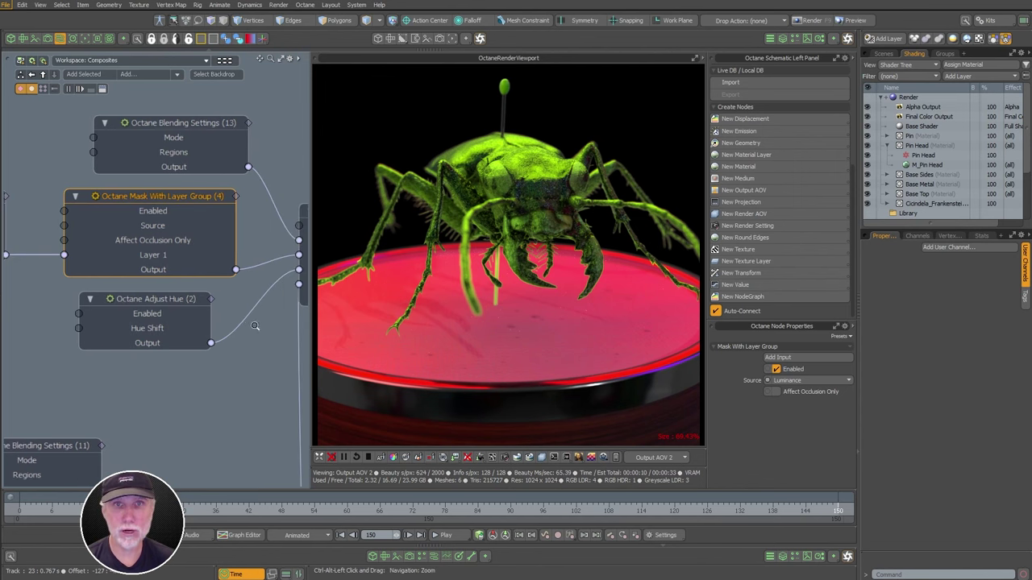
scroll(255, 325, down, 1)
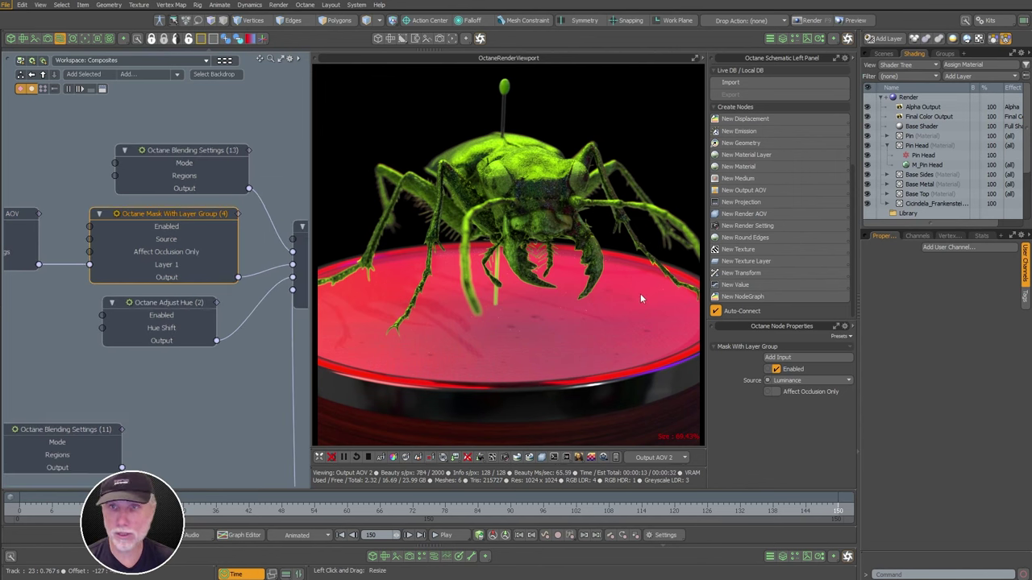
Set the Pin mesh's Octane Custom AOV to None
click(883, 54)
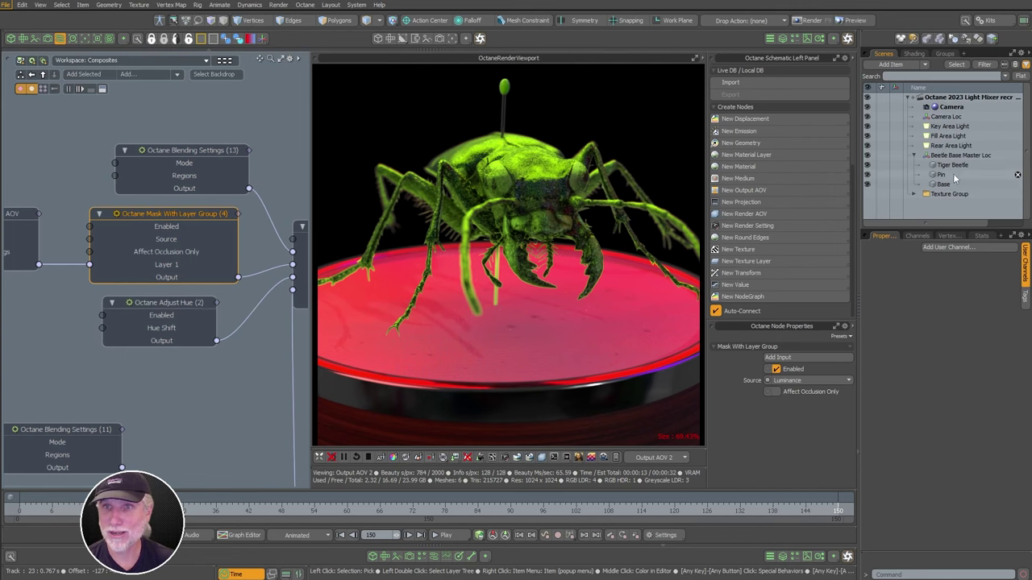
click(941, 174)
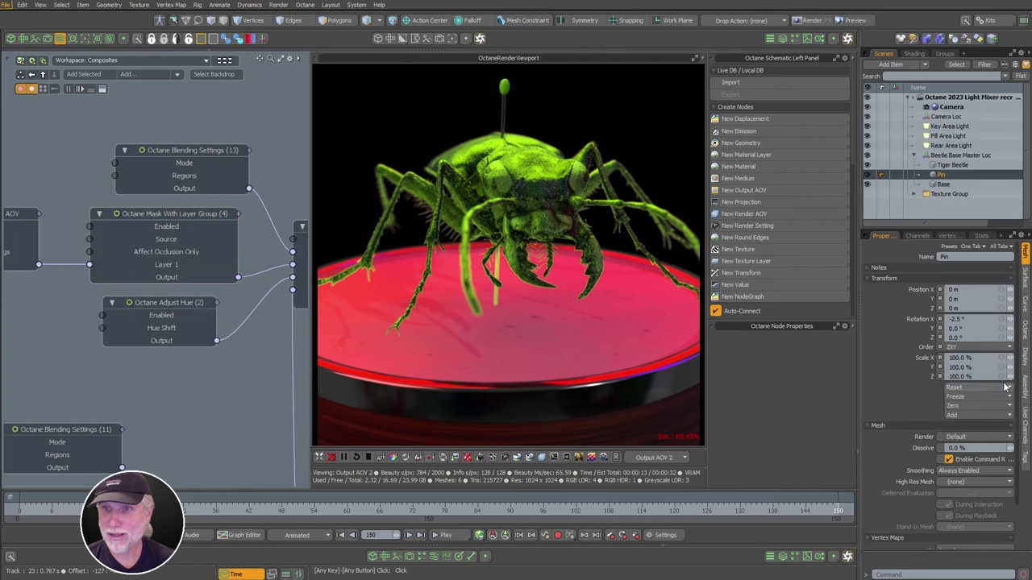
click(1027, 337)
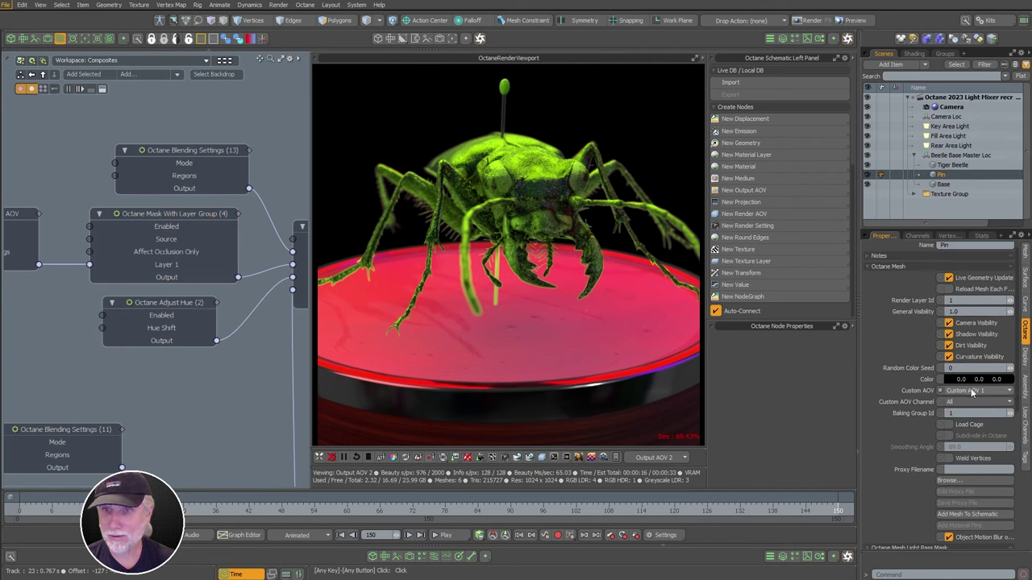
click(973, 391)
click(967, 380)
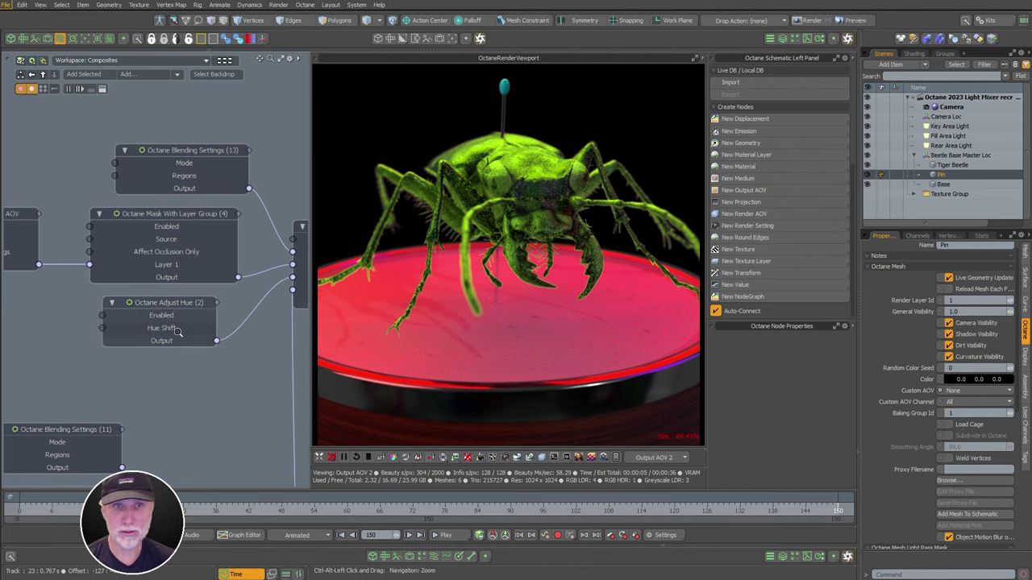
Preview the Custom AOV 1 pass in the render viewport and return to Output AOV 2
alt+shift+drag(172, 329, 121, 340)
ctrl+alt+drag(121, 340, 135, 286)
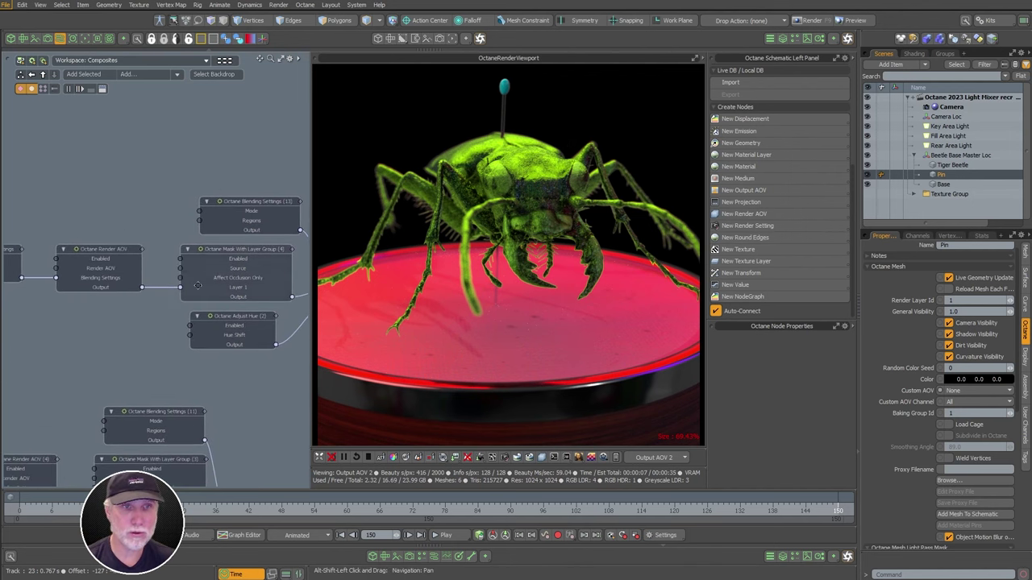
scroll(179, 255, up, 3)
click(179, 254)
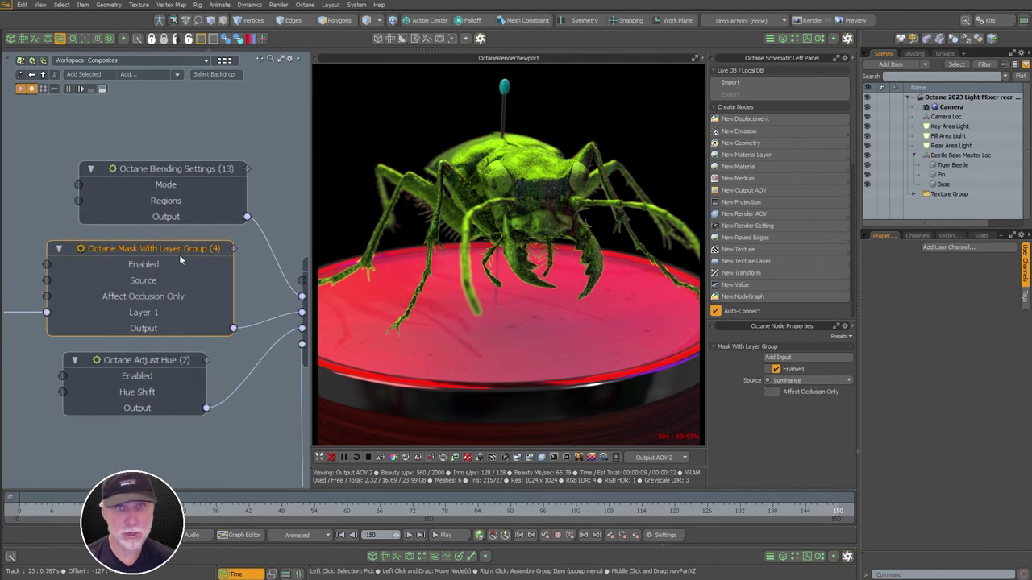
click(660, 457)
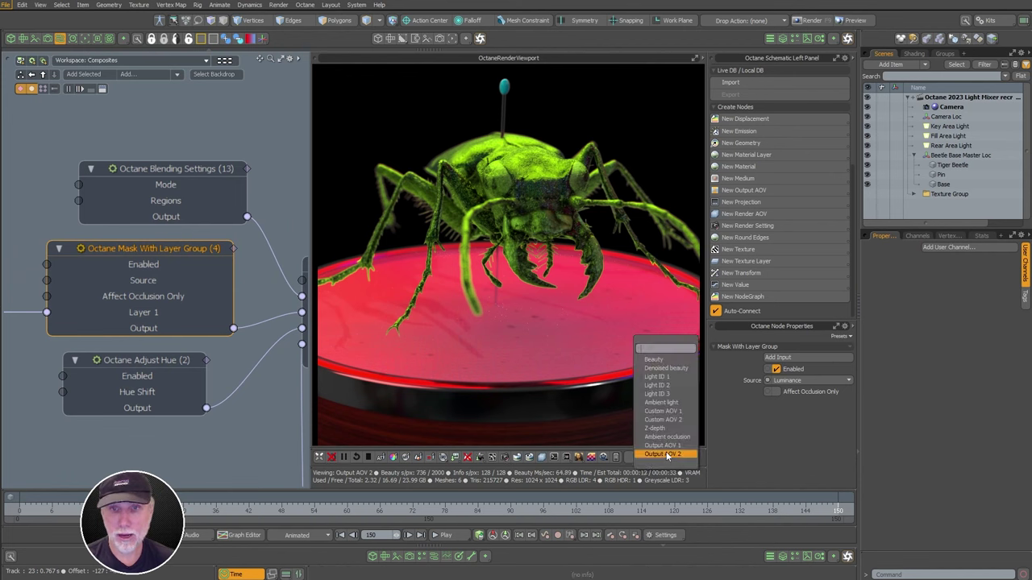
click(684, 413)
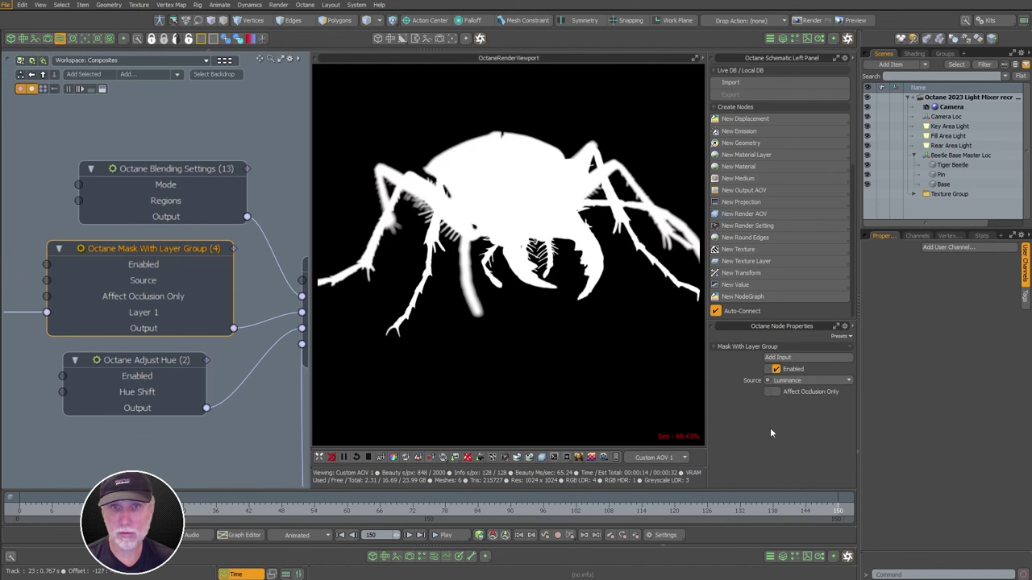
click(665, 457)
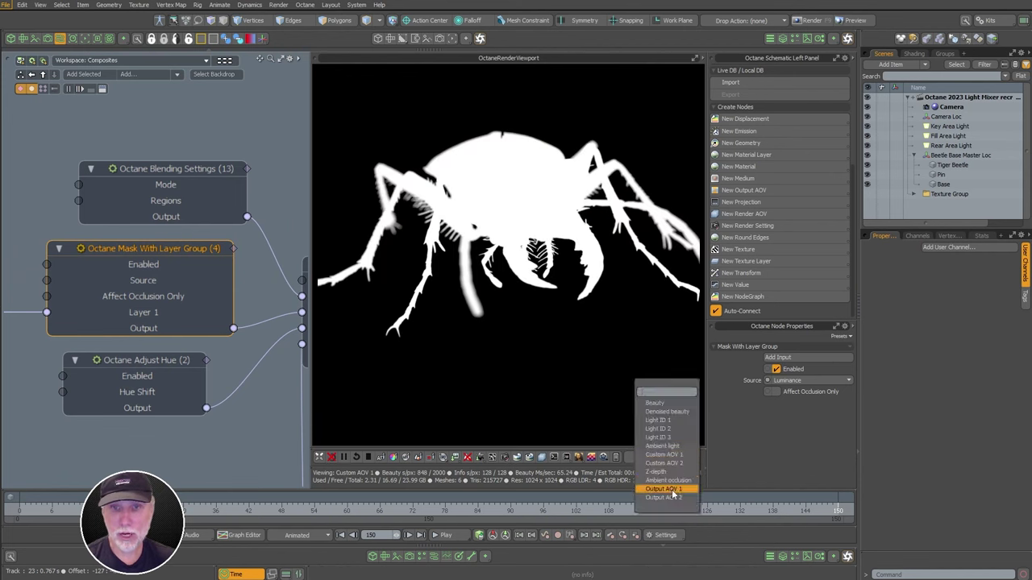
scroll(197, 272, down, 3)
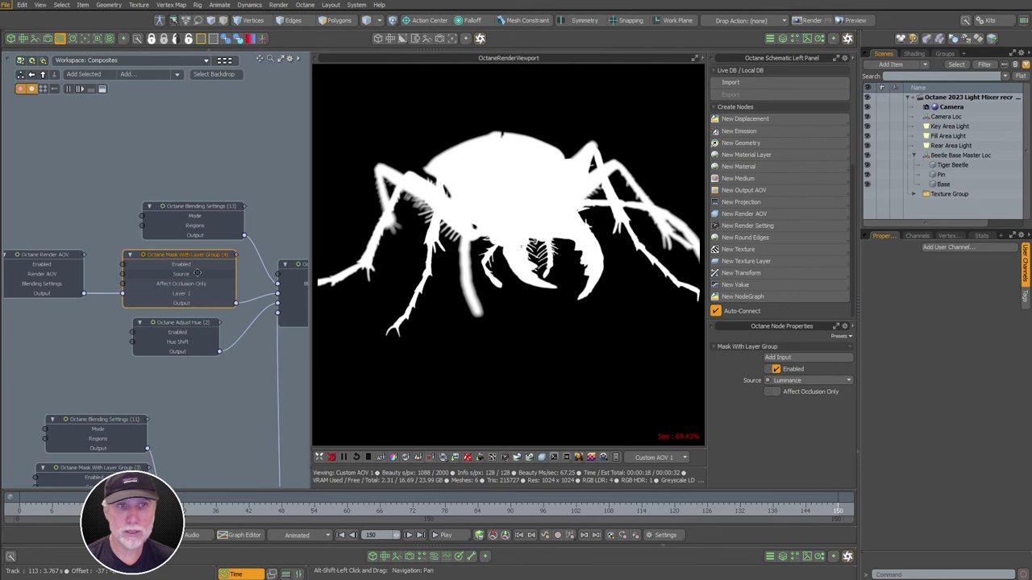
click(669, 458)
click(671, 487)
Add a Layer 2 input to the upper Mask With Layer Group and move the Blending Settings and Render AOV nodes to make room
ctrl+alt+drag(167, 349, 152, 349)
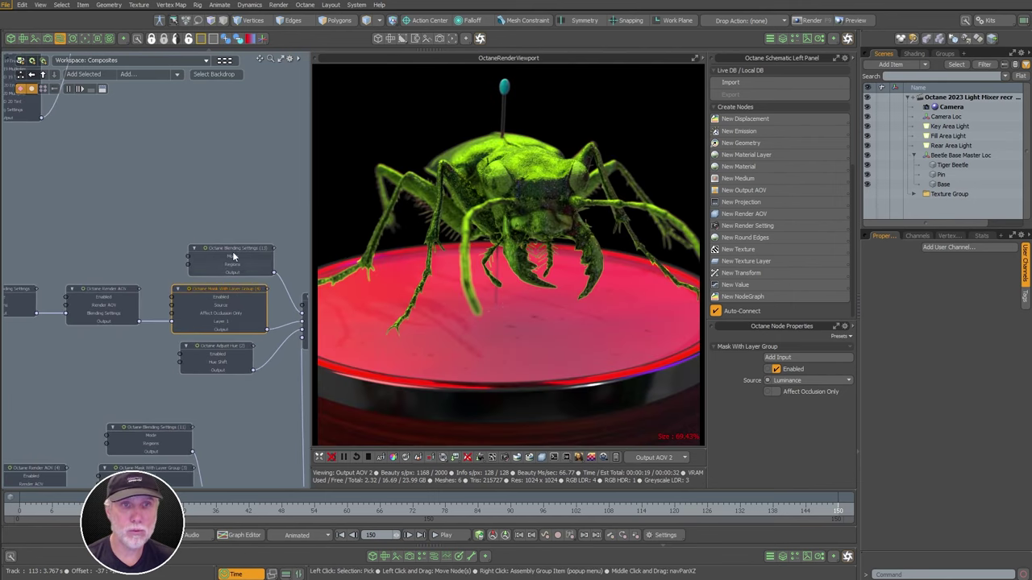
drag(231, 251, 224, 203)
middle_drag(163, 272, 135, 289)
click(198, 307)
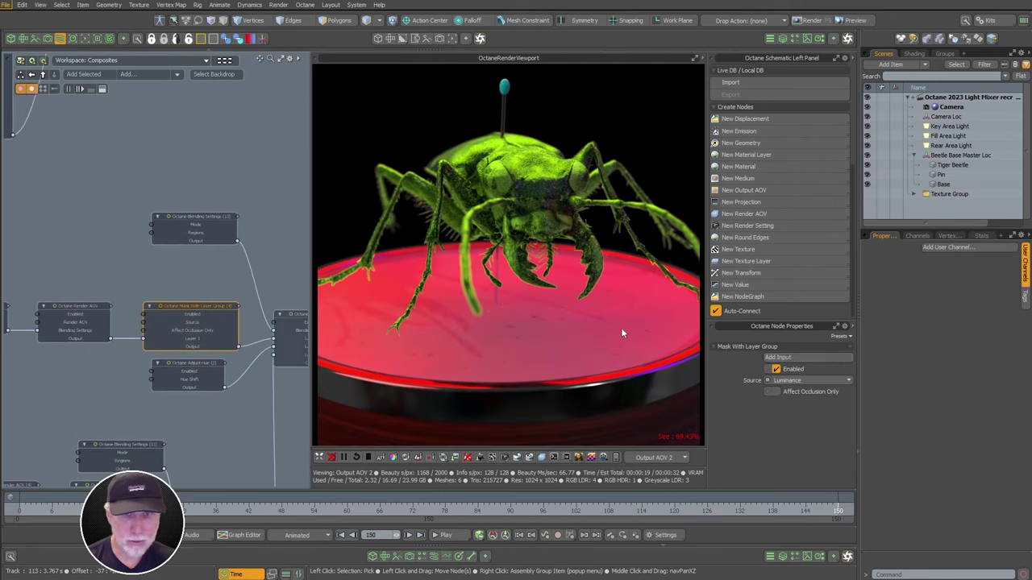
click(804, 357)
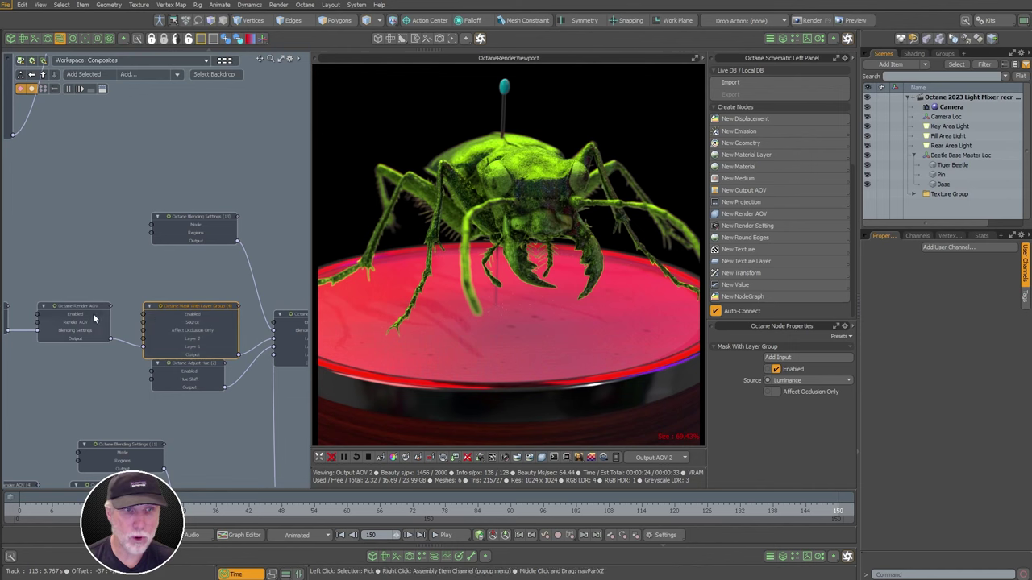
drag(76, 307, 76, 331)
Create a Blur node on Layer 2 of the Mask With Layer Group
click(192, 344)
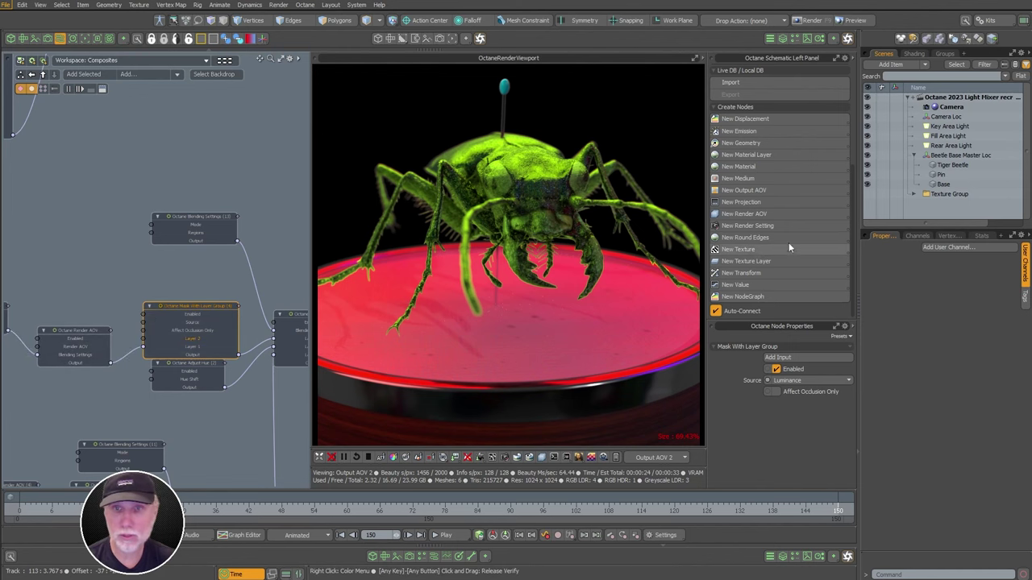
click(755, 192)
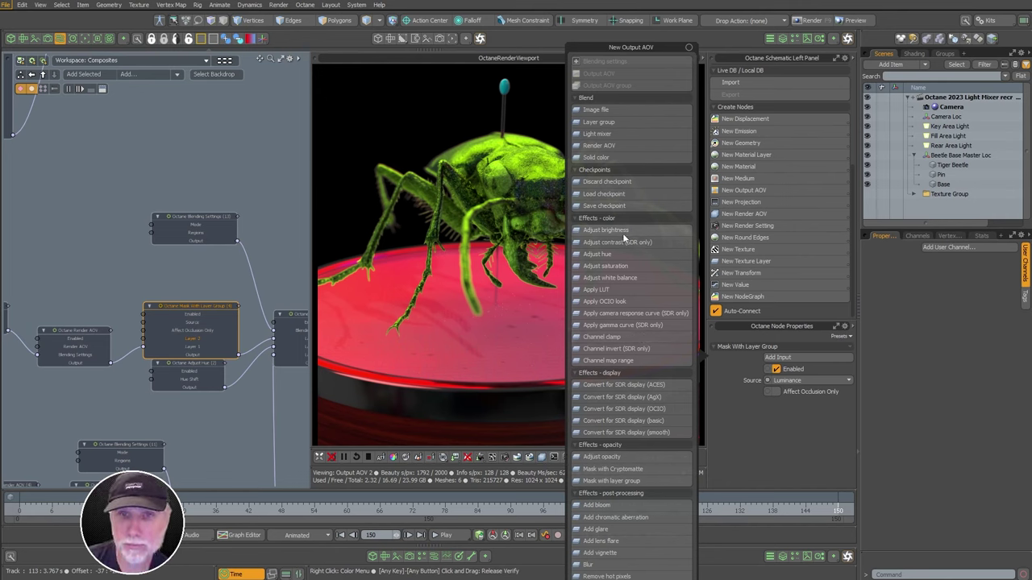
click(597, 564)
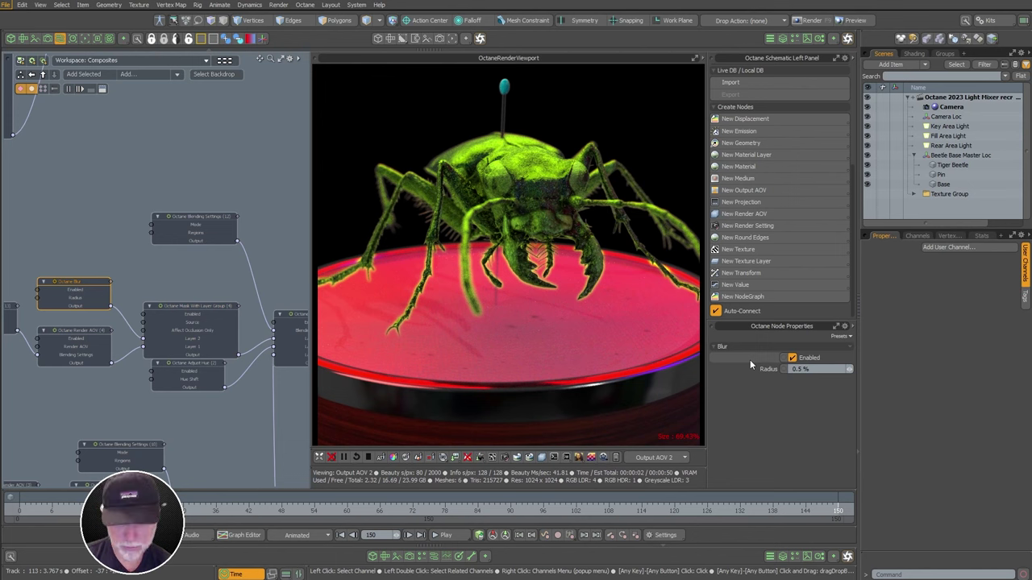
Try Blur radii of 50%, 100% and 0.001%, ending at 5%
click(799, 369)
text(50)
key(Return)
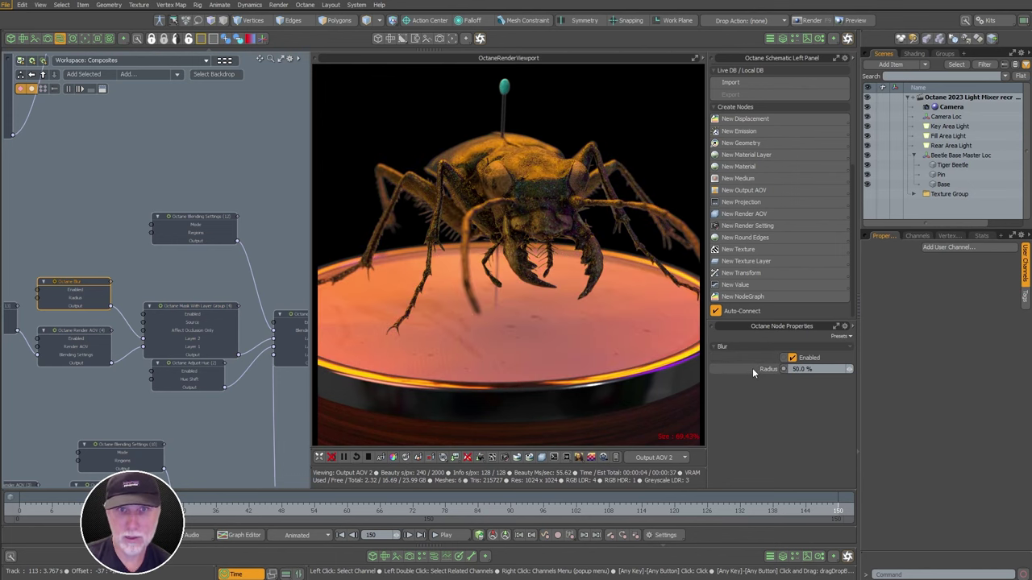
click(848, 372)
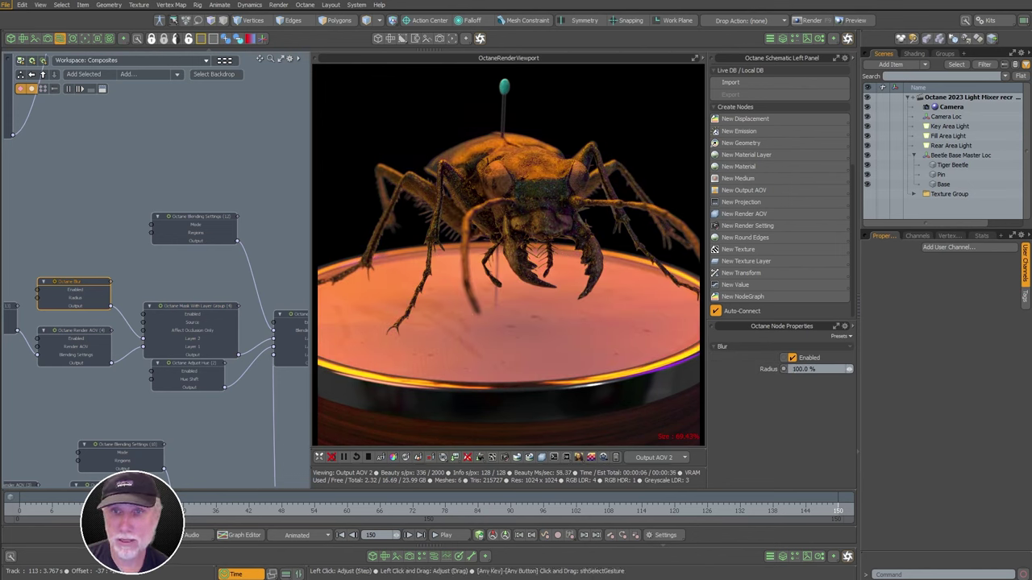
drag(848, 369, 794, 369)
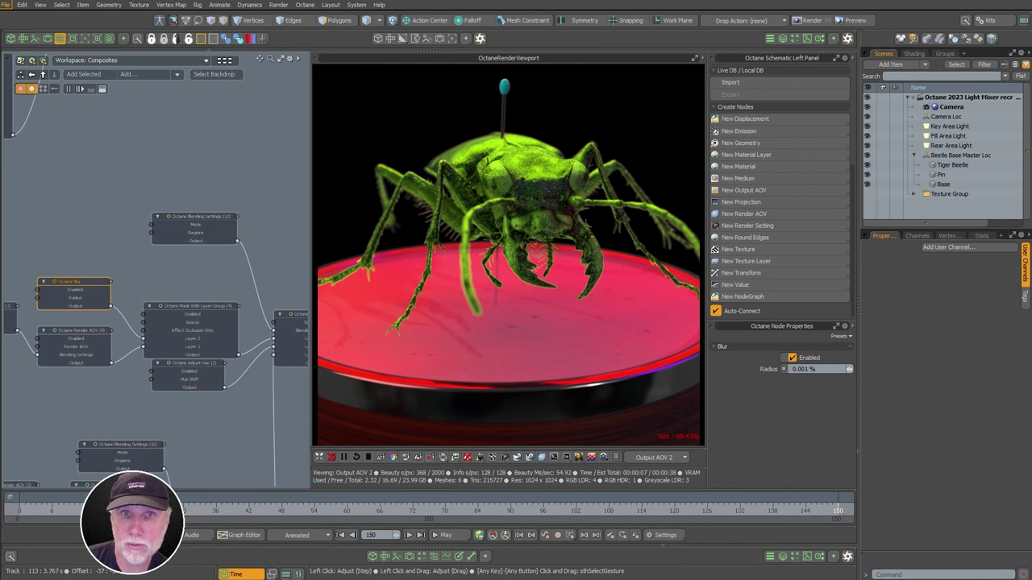
click(849, 369)
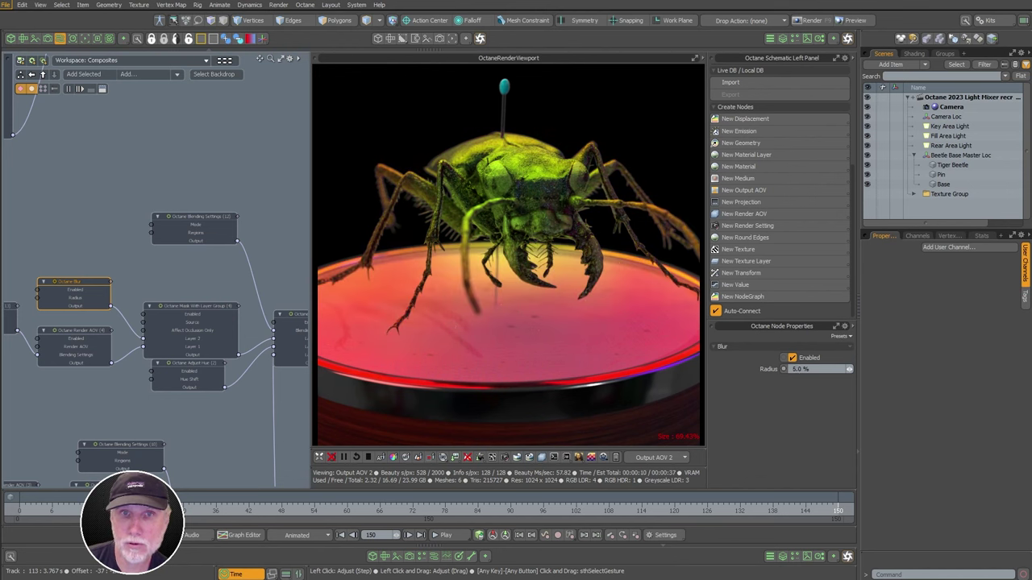
drag(848, 369, 620, 290)
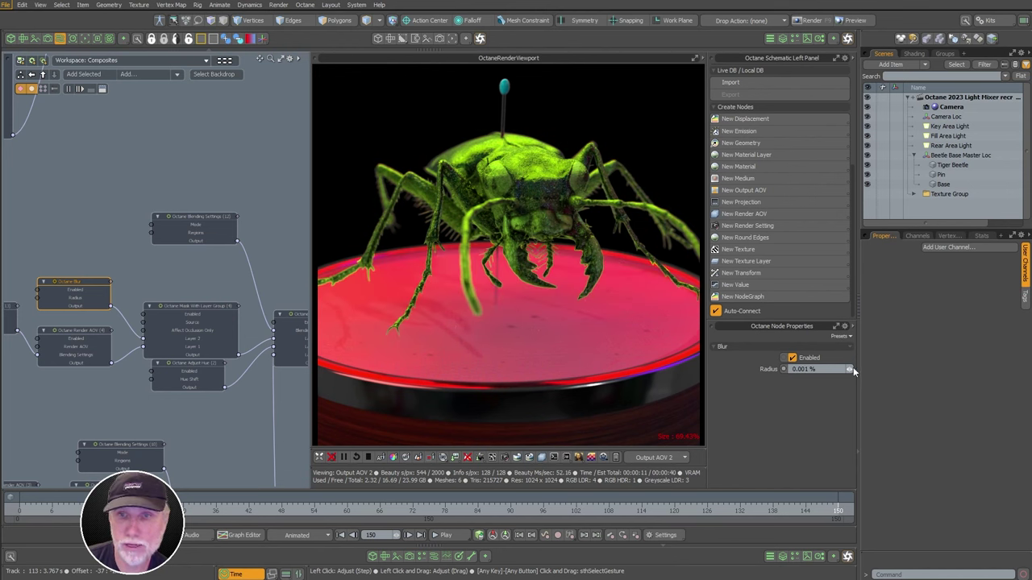
mouse_move(849, 369)
mouse_down()
mouse_move(857, 369)
mouse_move(849, 377)
mouse_up()
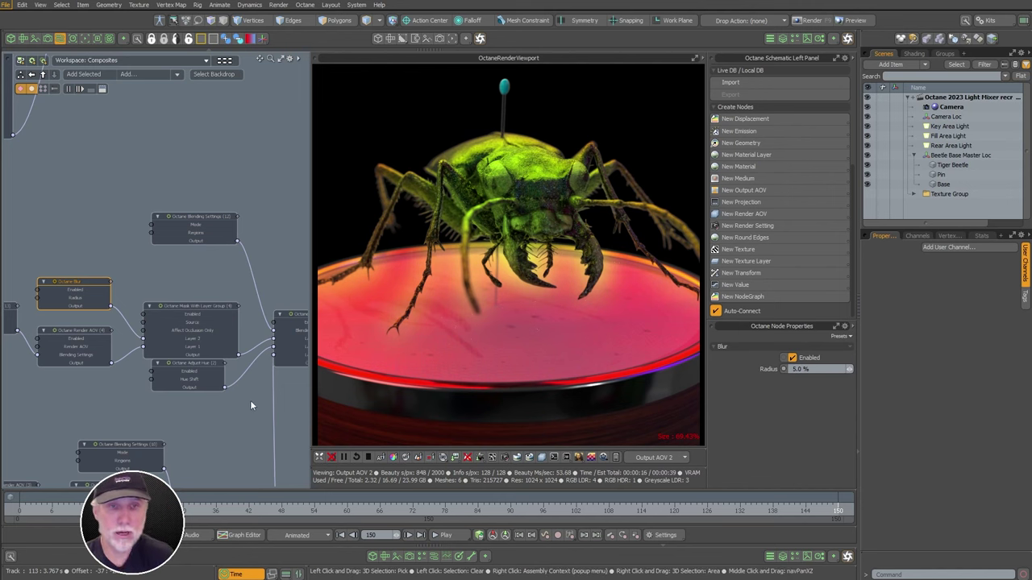
Compare the composite with the Custom AOV 1 pass and switch the viewport back to Output AOV 2
alt+drag(240, 405, 172, 303)
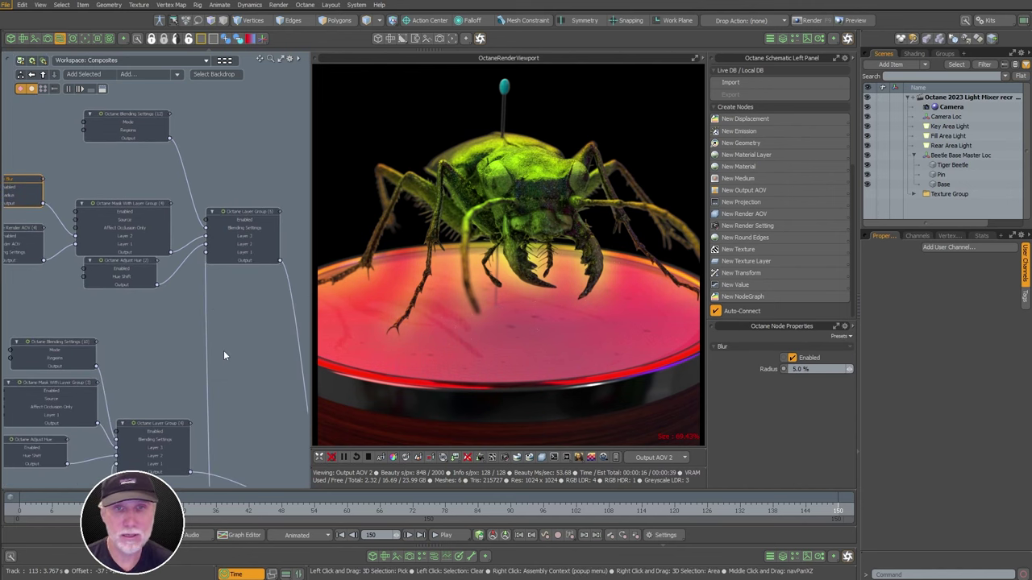
click(676, 457)
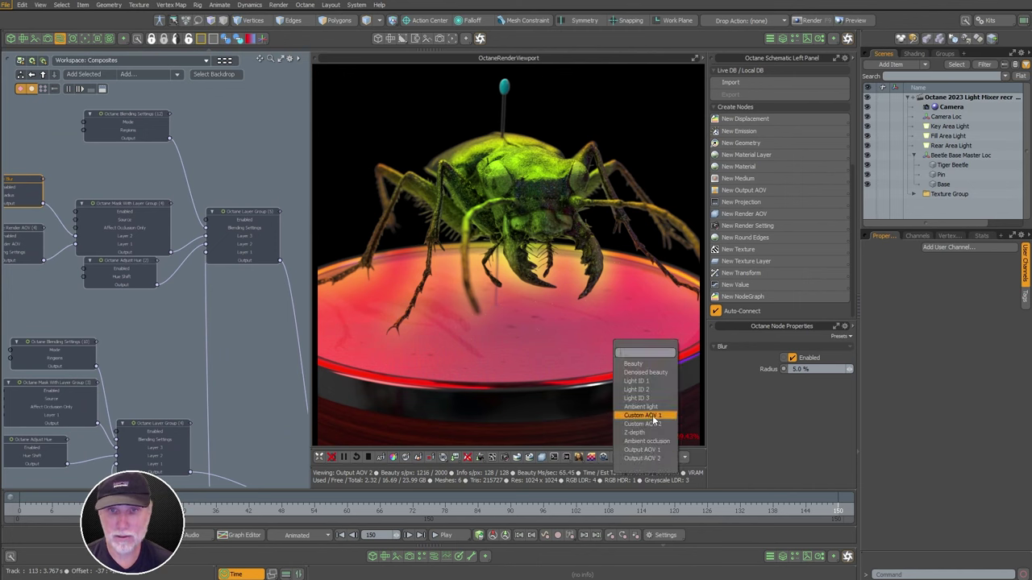
click(655, 416)
click(654, 457)
click(651, 492)
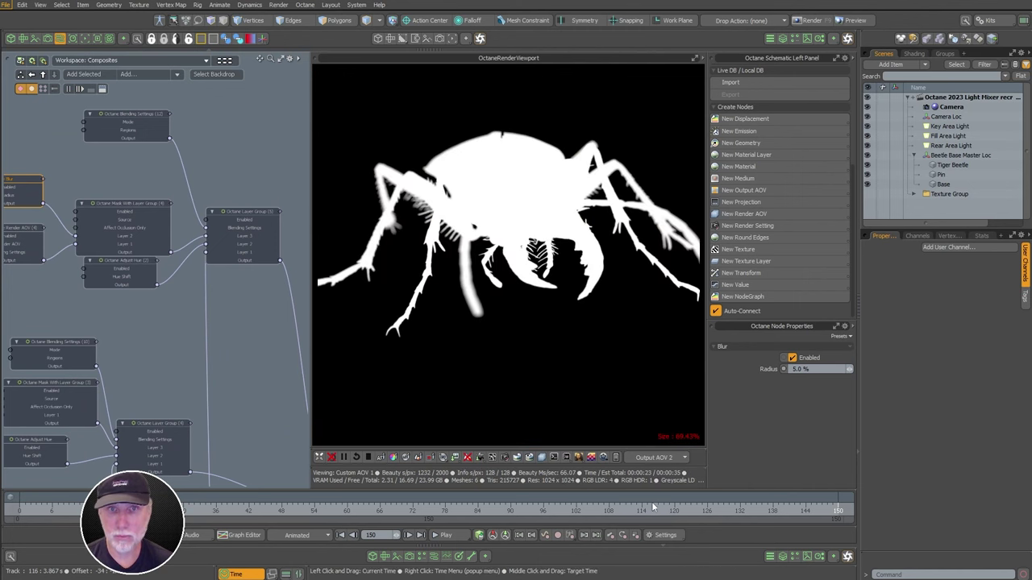
Set the Blur radius to 3% and reposition the Mask With Layer Group and its neighbouring Blending Settings node
scroll(212, 272, up, 4)
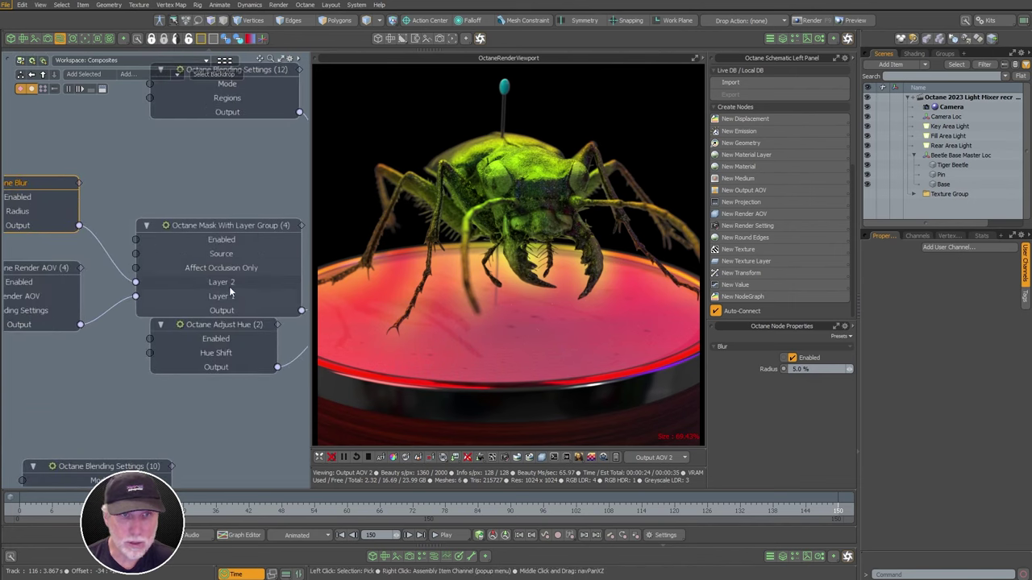
mouse_move(850, 370)
mouse_down()
mouse_move(817, 370)
mouse_move(836, 370)
mouse_up()
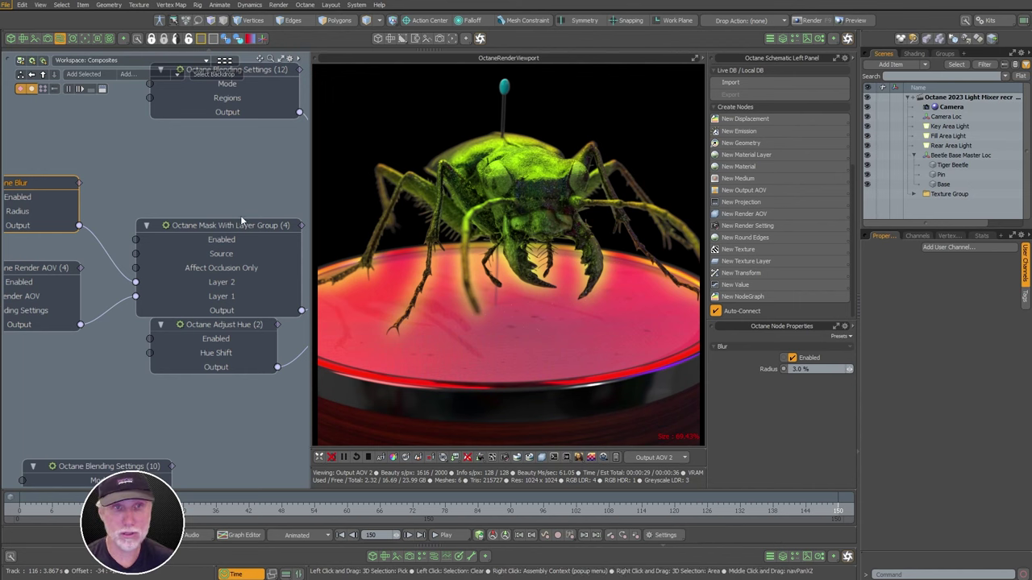
mouse_move(226, 226)
mouse_down()
mouse_move(226, 212)
mouse_move(212, 211)
mouse_up()
alt+drag(266, 196, 193, 197)
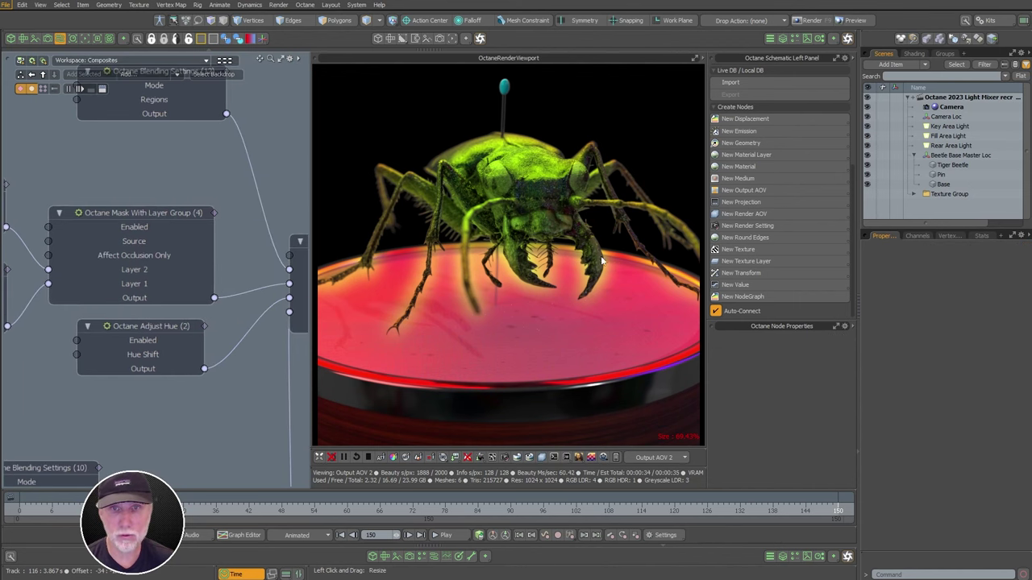
scroll(133, 328, down, 5)
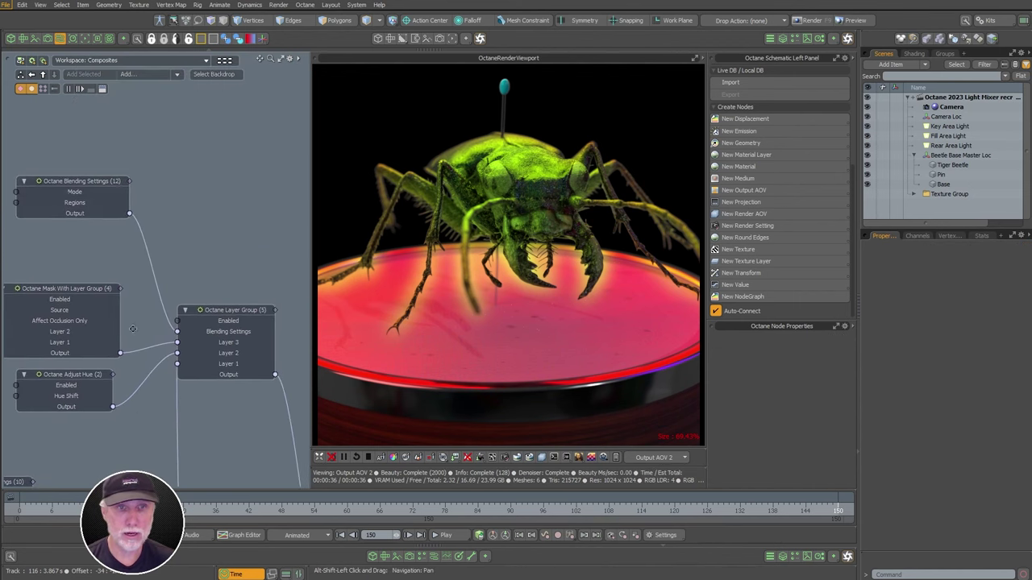
drag(76, 190, 73, 212)
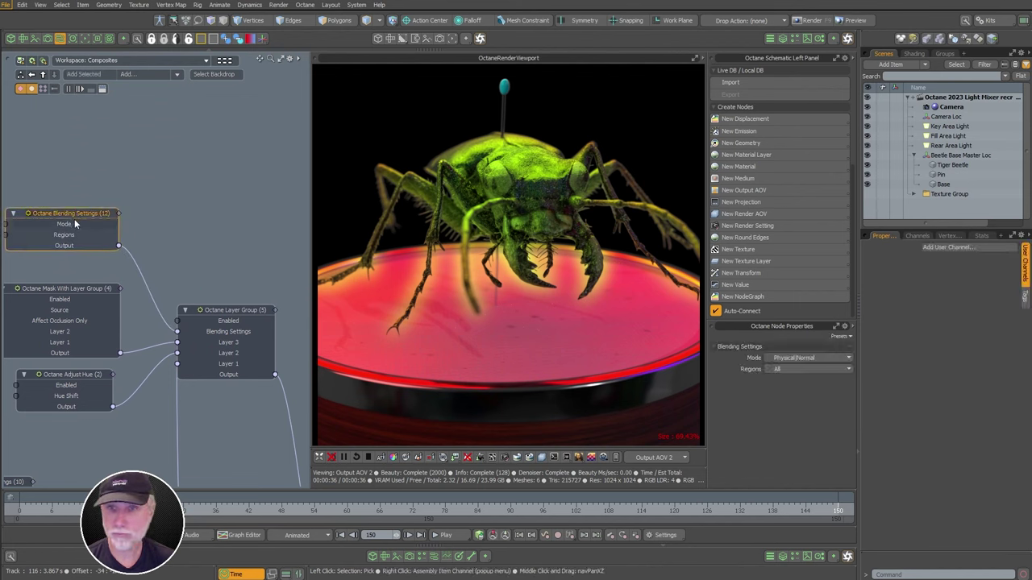
middle_drag(88, 214, 117, 176)
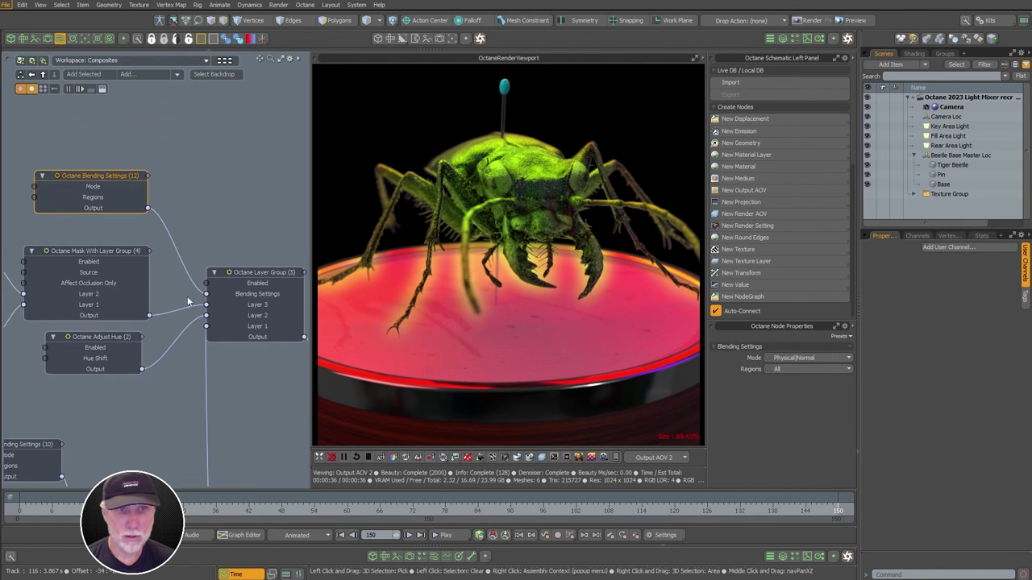
Add a Layer 4 input to the Layer Group, reconnect the Mask With Layer Group to it, and move Adjust Hue farther down
click(257, 283)
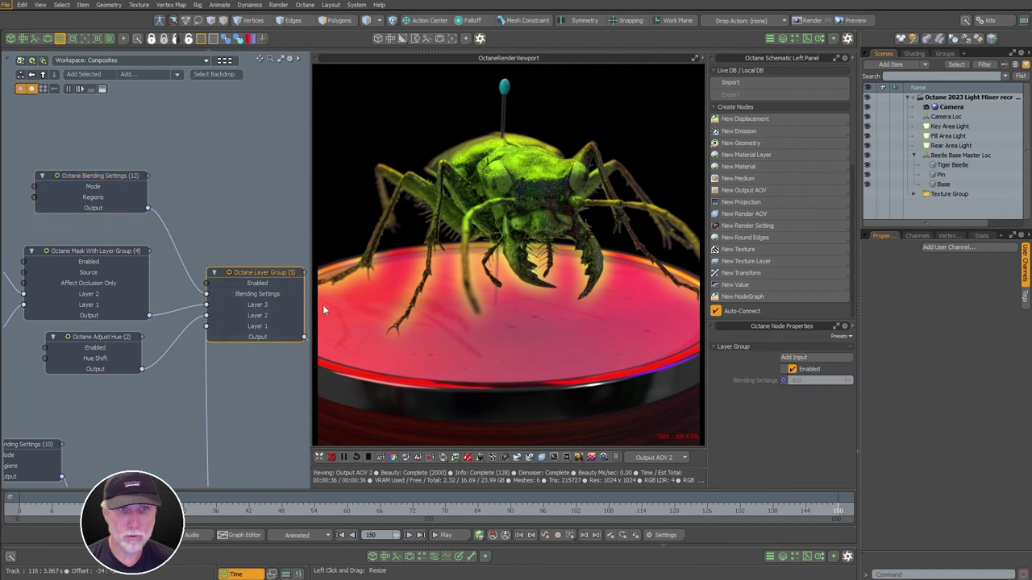
click(794, 359)
scroll(184, 386, up, 3)
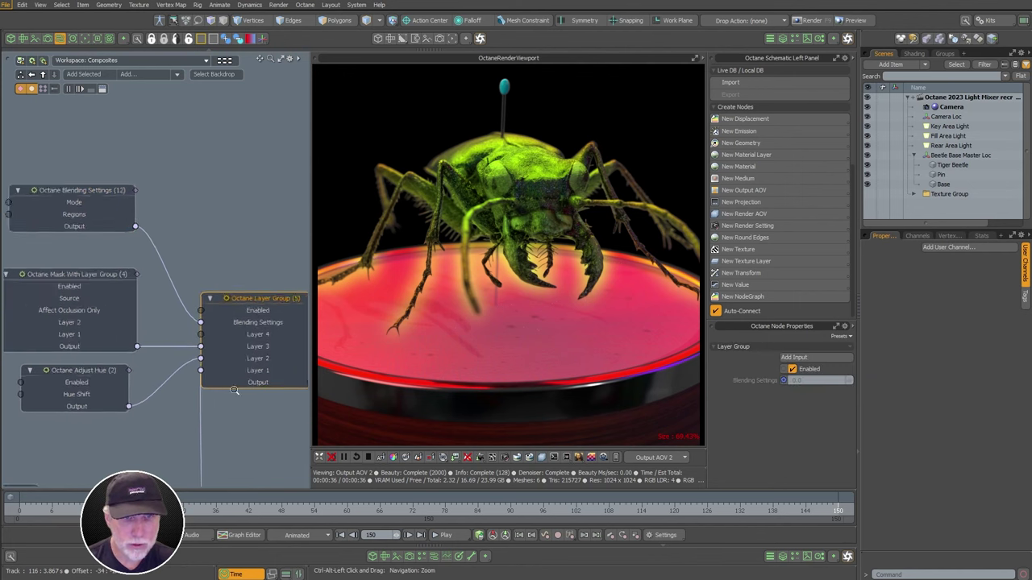
mouse_move(195, 337)
mouse_down()
mouse_move(161, 332)
mouse_move(195, 323)
mouse_up()
scroll(186, 344, down, 5)
click(185, 343)
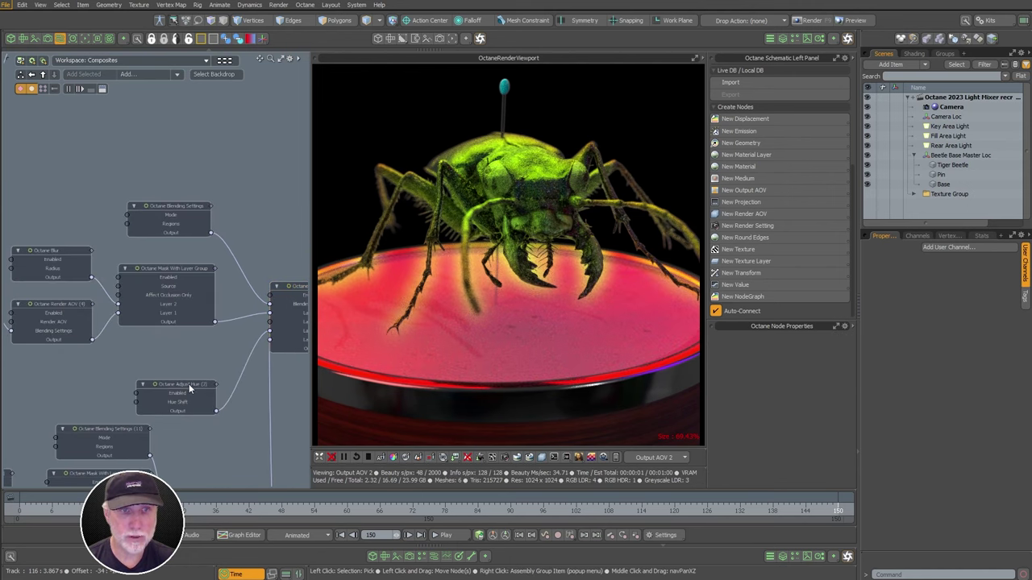
Add an Add Bloom node to the Layer Group's Layer 3 input and space it apart from the Mask With Layer Group
scroll(189, 384, up, 2)
click(285, 310)
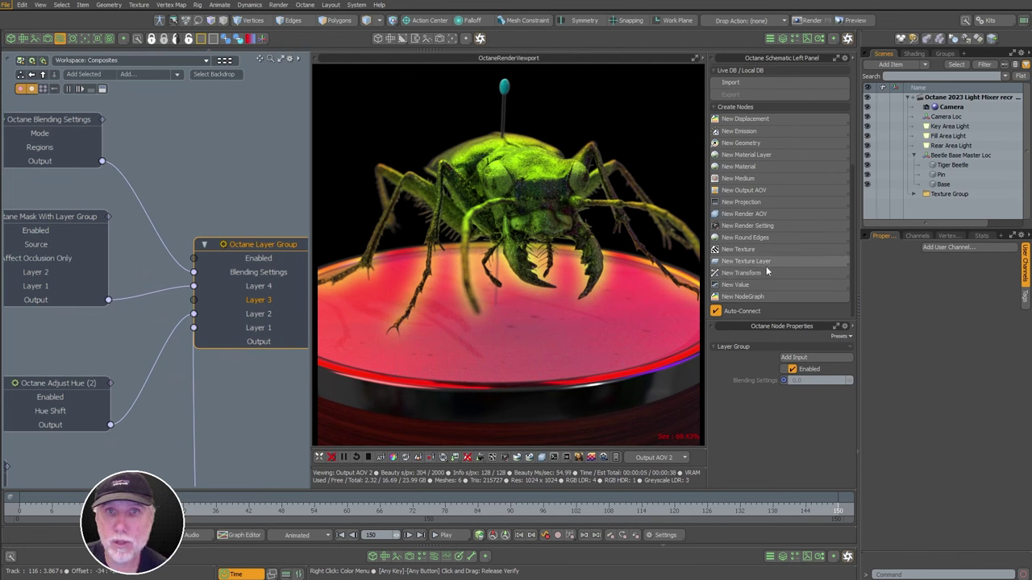
click(762, 189)
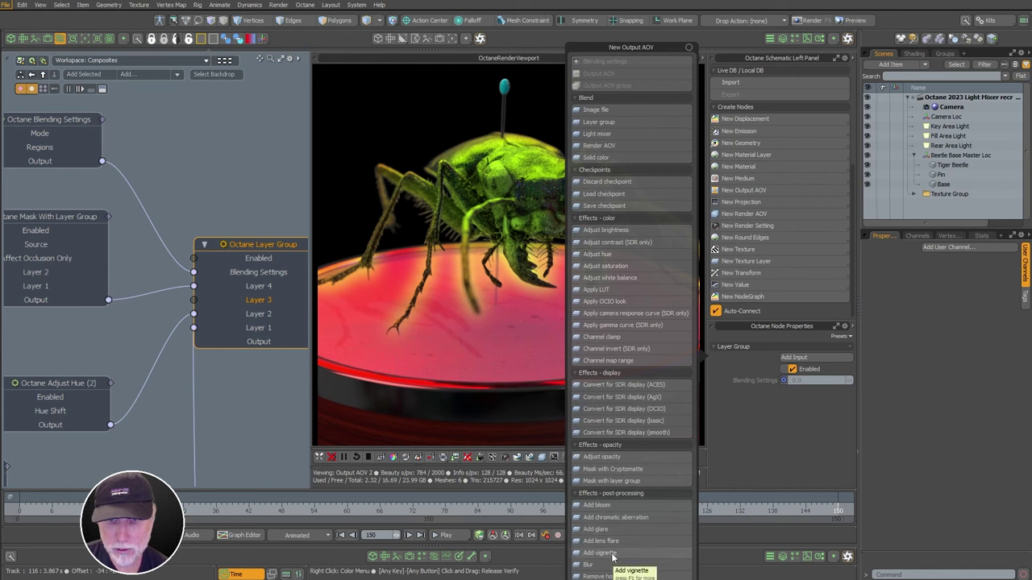
click(597, 505)
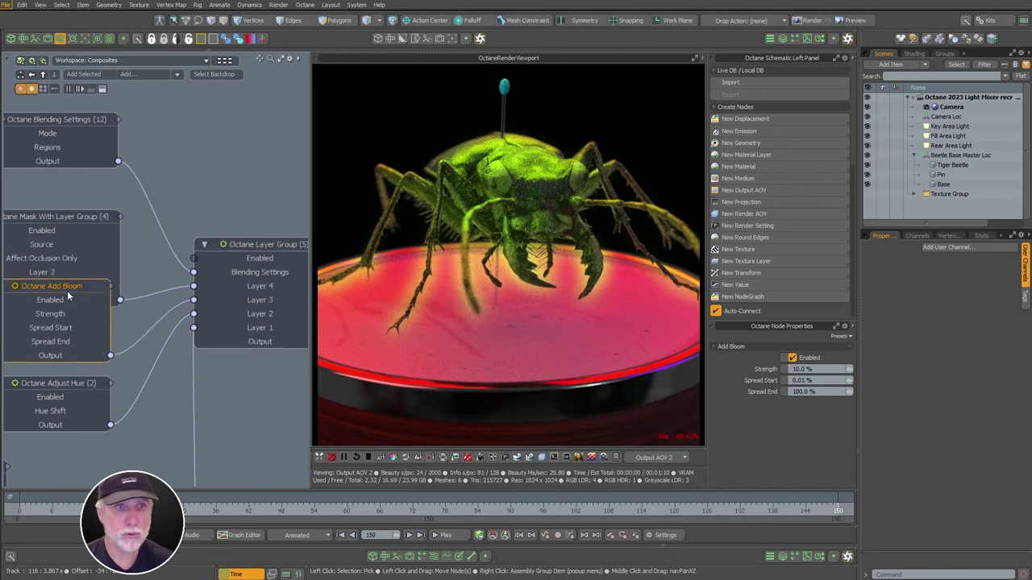
drag(67, 292, 145, 300)
scroll(150, 295, down, 2)
drag(150, 221, 150, 200)
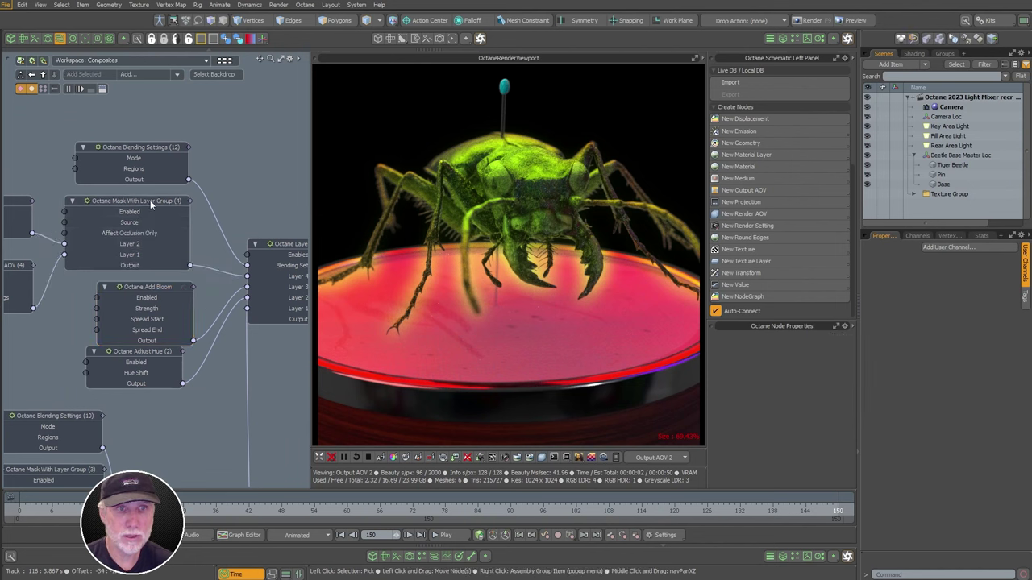
Align the Add Bloom node under the mask node and set its Strength to 60.5%
drag(149, 283, 127, 284)
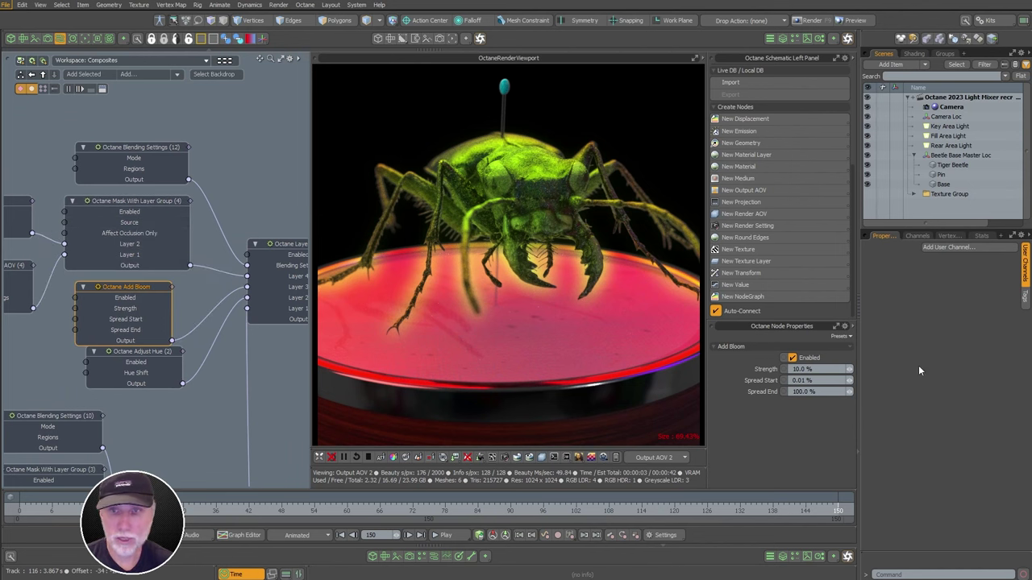
drag(849, 369, 923, 369)
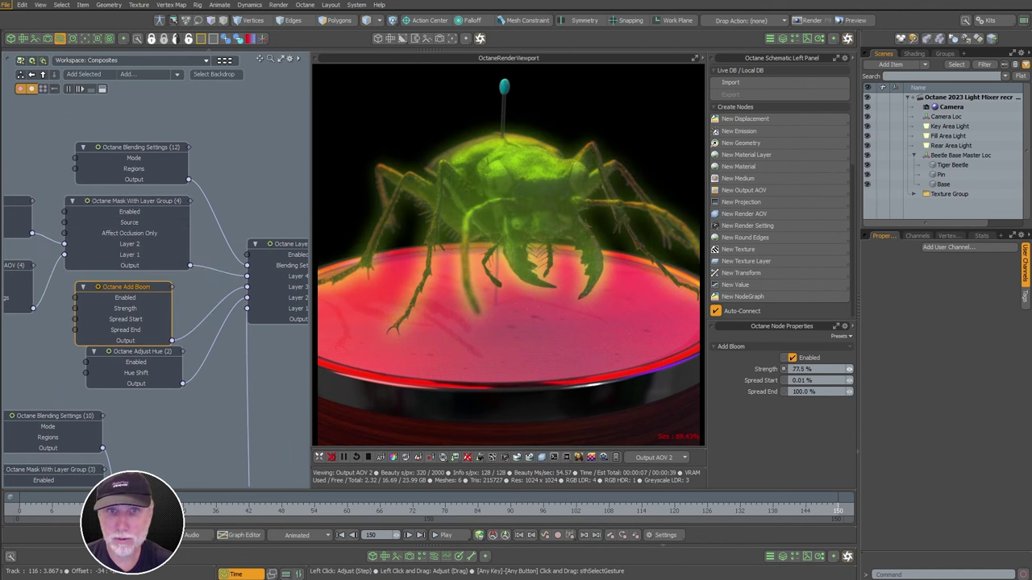
drag(806, 368, 794, 369)
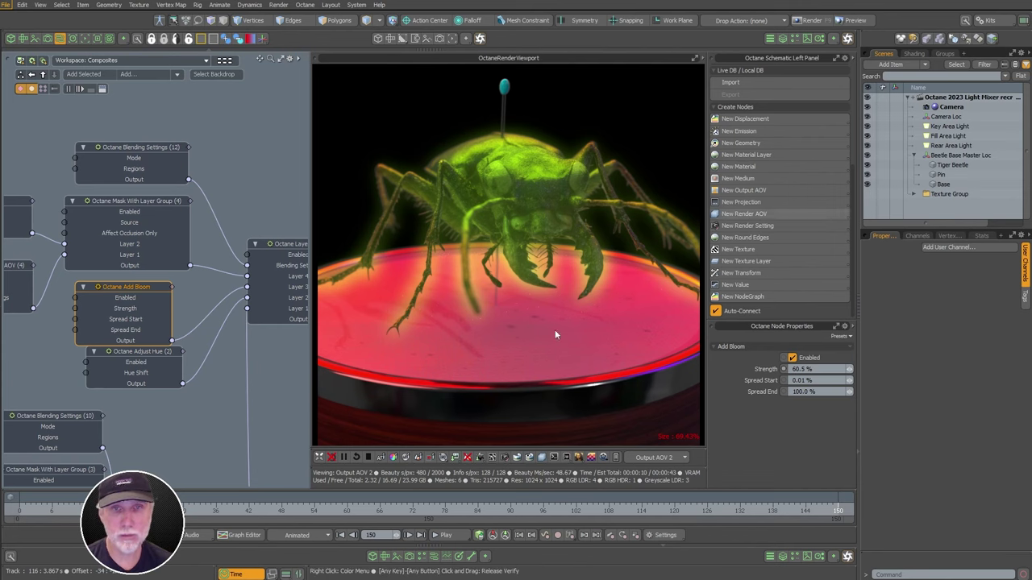
Select the Layer 4 input of the Octane Output AOV (2) node
scroll(189, 430, down, 5)
alt+shift+drag(189, 430, 87, 421)
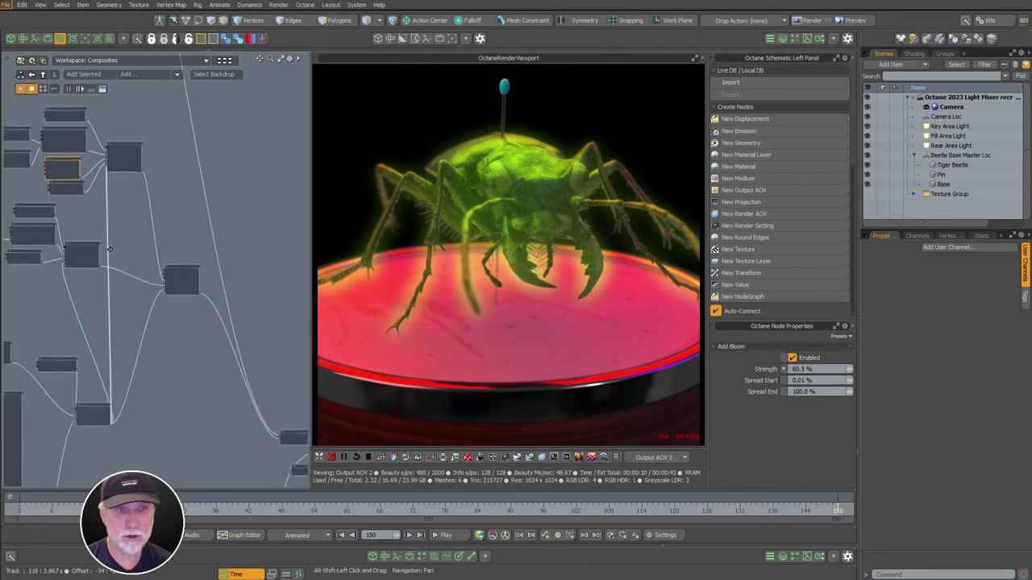
scroll(182, 290, up, 5)
alt+shift+drag(200, 233, 203, 267)
click(174, 298)
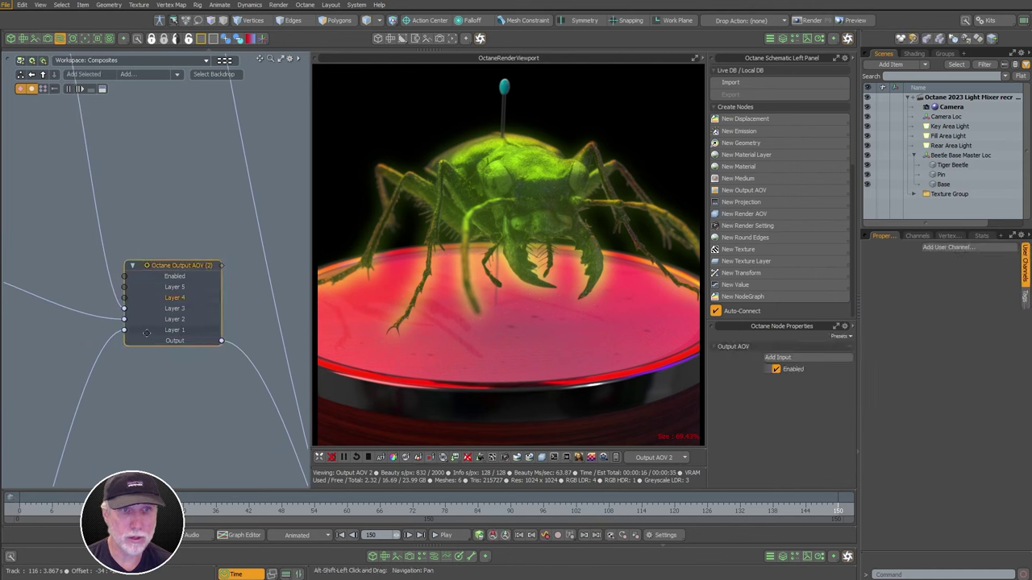
alt+shift+drag(176, 345, 175, 384)
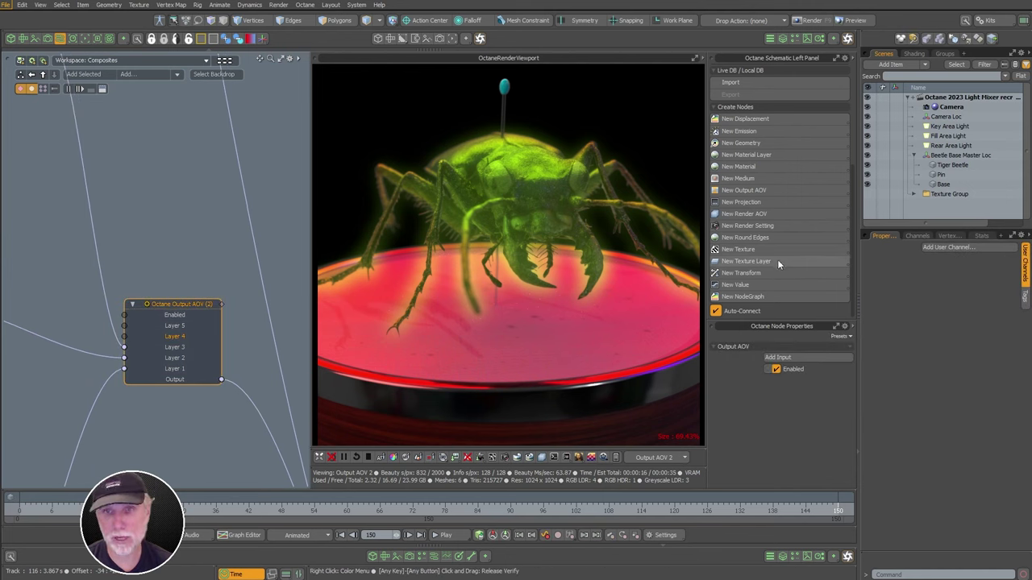
Compare the composite with Output AOV 1 in the render viewport, returning to Output AOV 2
click(650, 457)
click(647, 449)
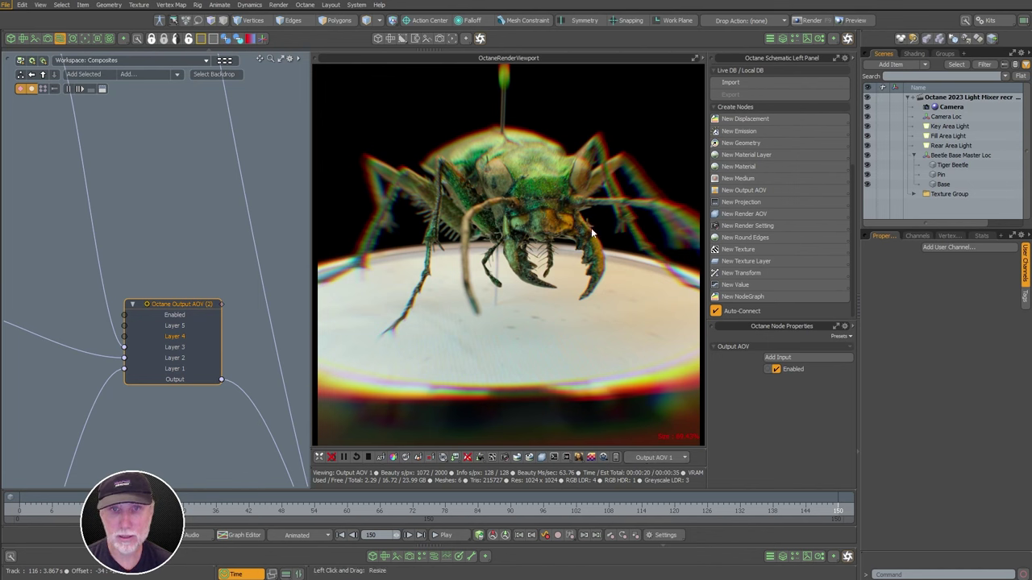
click(651, 457)
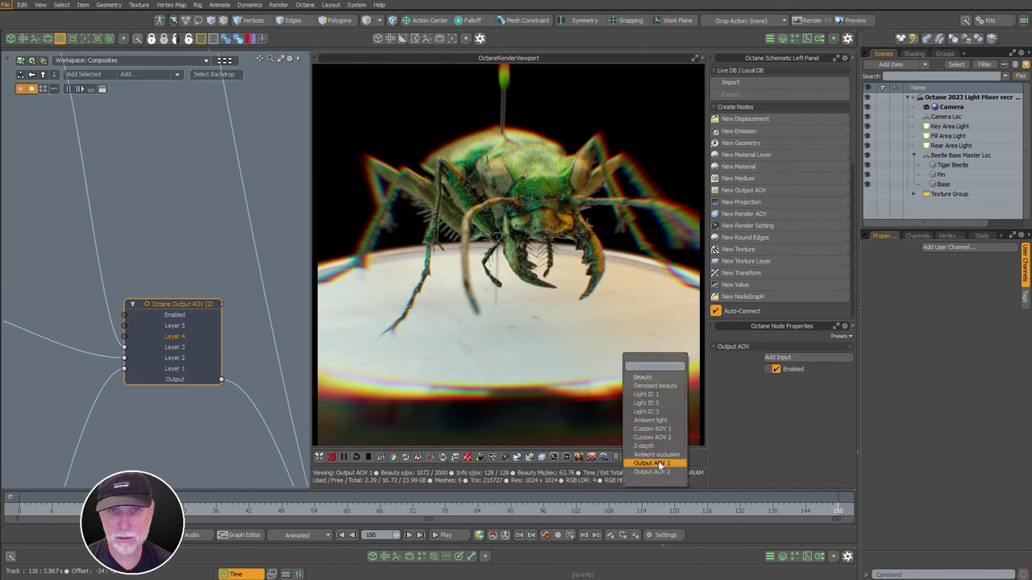
click(651, 471)
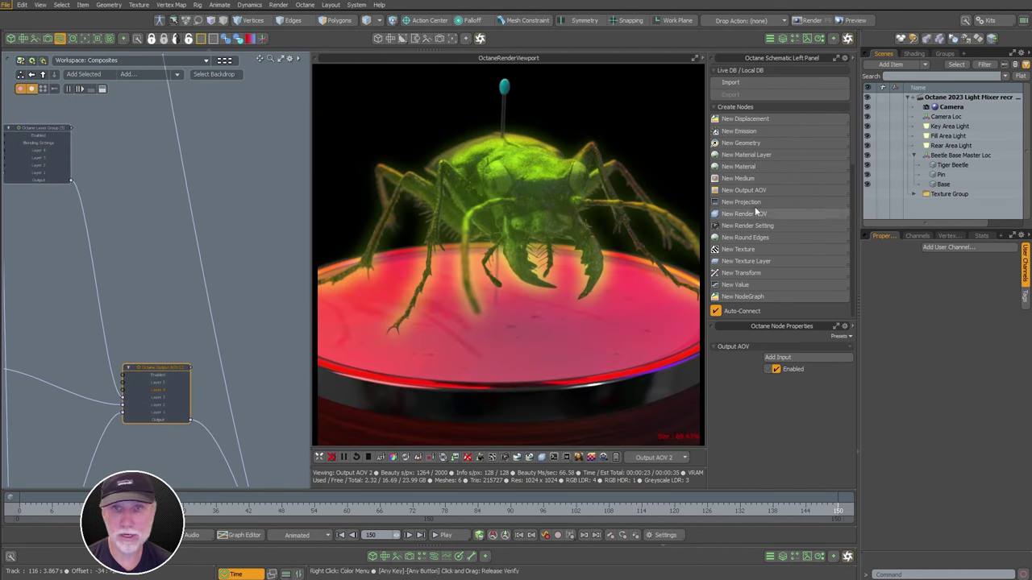
Add an Add Vignette node to Layer 4 of Output AOV (2) and place it above and left of the output node
ctrl+alt+drag(121, 316, 81, 322)
alt+shift+drag(156, 337, 291, 262)
alt+shift+drag(291, 262, 270, 284)
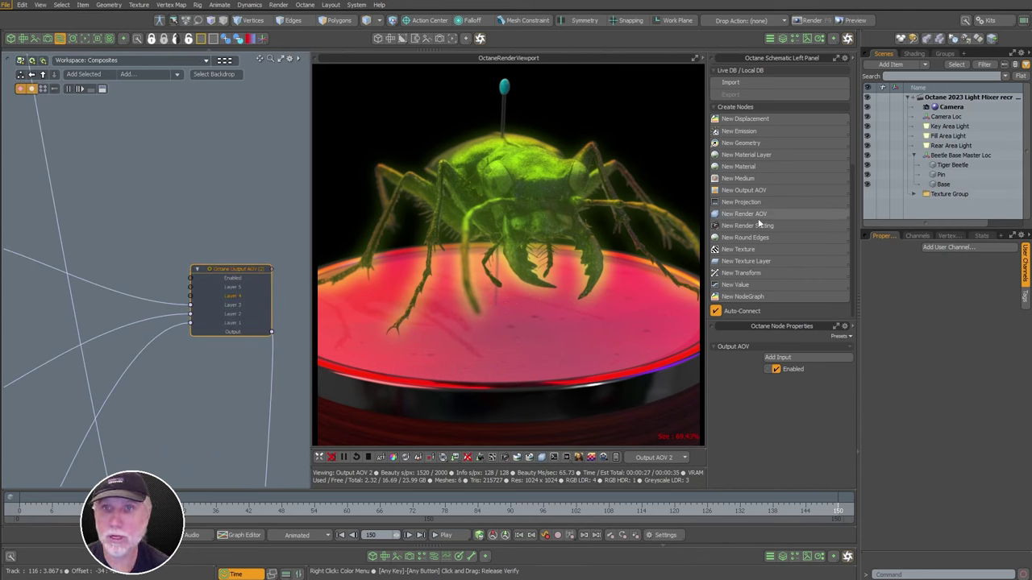
click(766, 192)
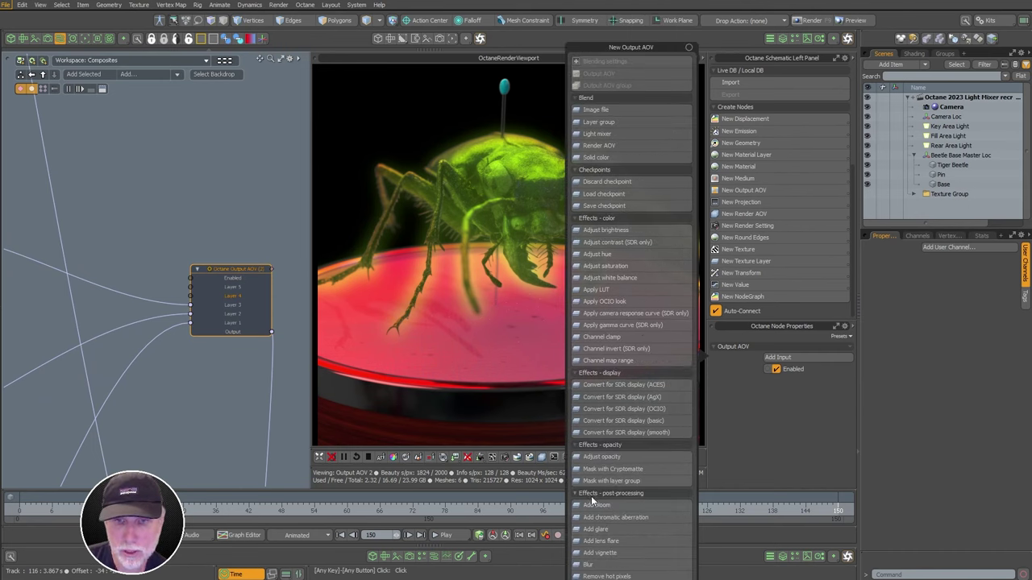
click(614, 554)
drag(122, 274, 128, 222)
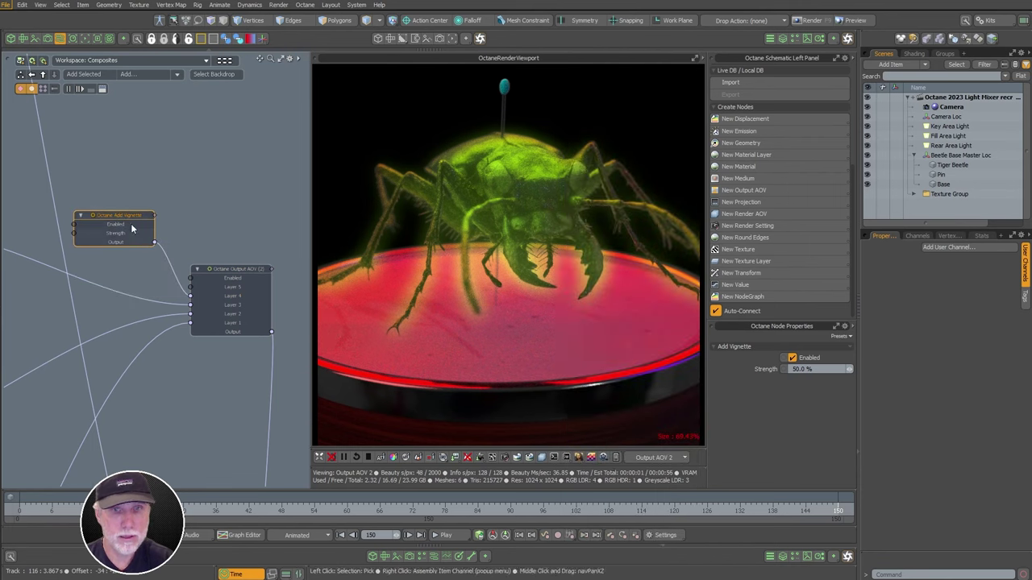
Set the vignette Strength to 100% and compare the render with the effect disabled and enabled
click(792, 369)
text(10)
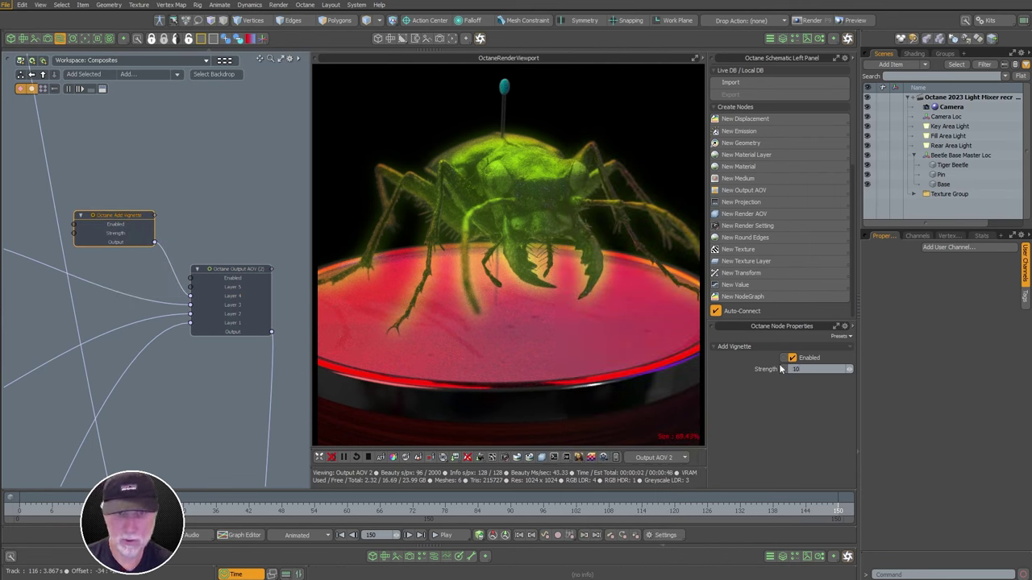
text(0)
key(Return)
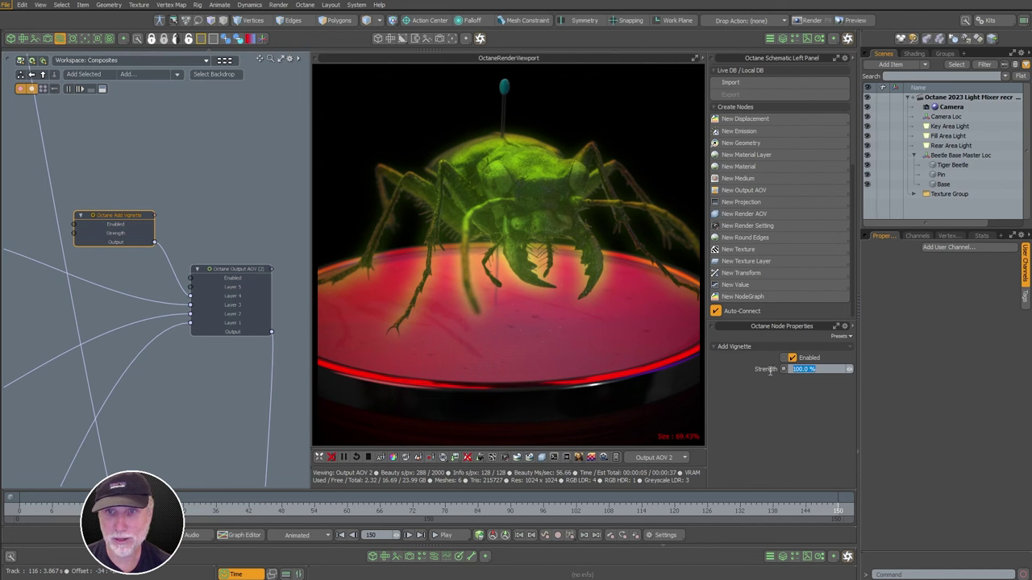
click(811, 358)
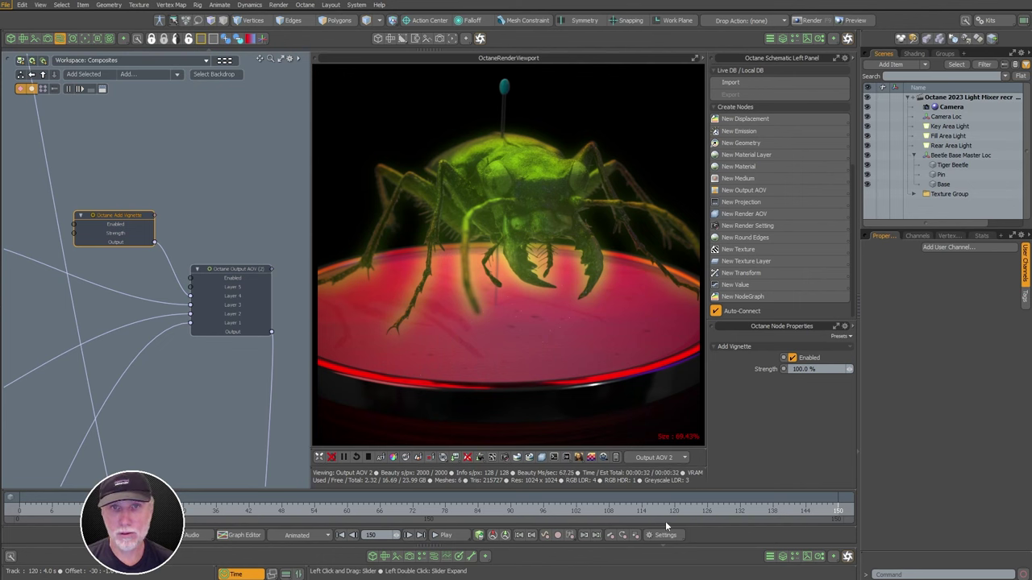
Compare the Denoised beauty pass with Output AOV 1 in the render viewport
click(666, 457)
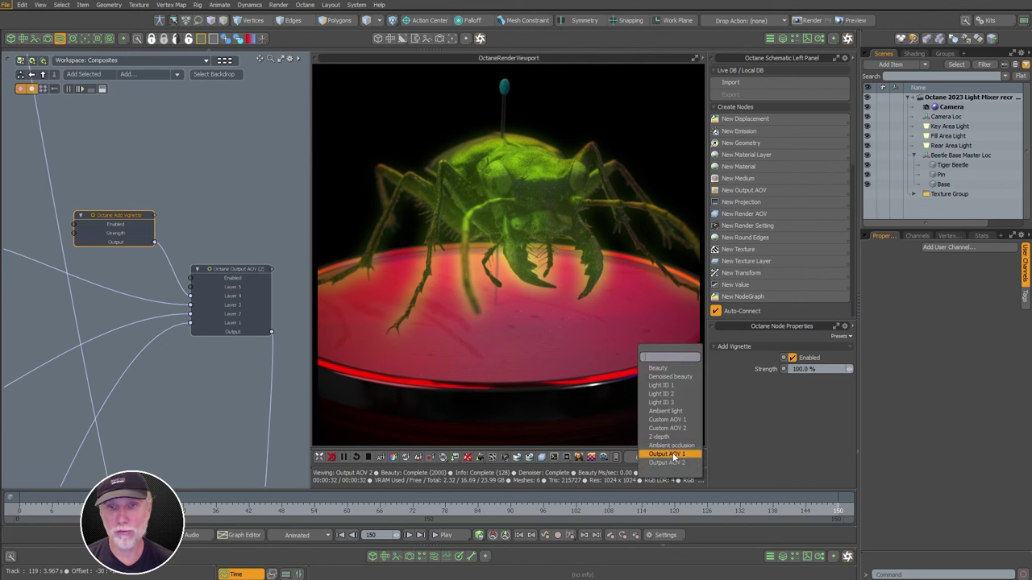
click(668, 458)
click(669, 460)
click(682, 381)
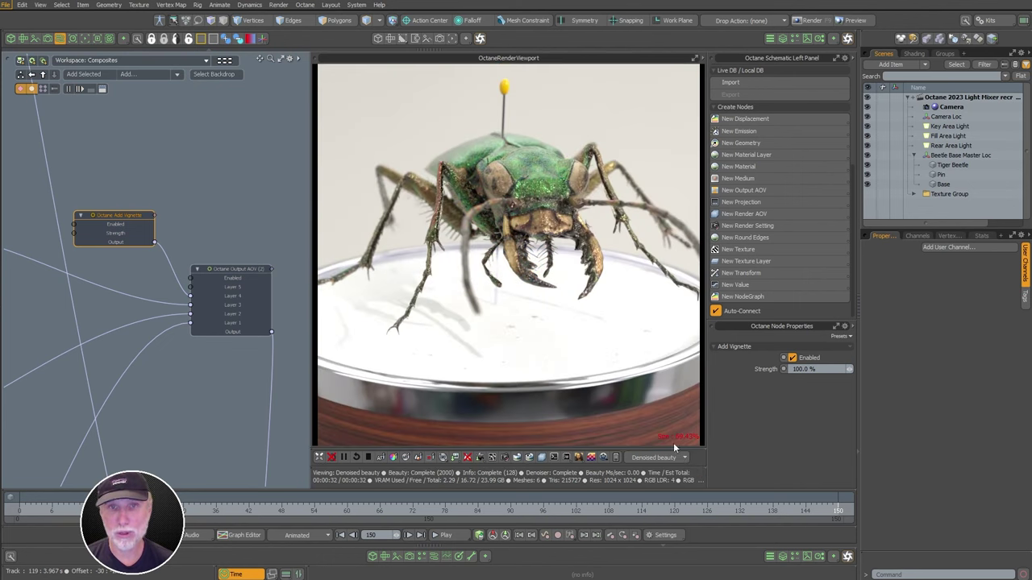
click(667, 459)
click(669, 540)
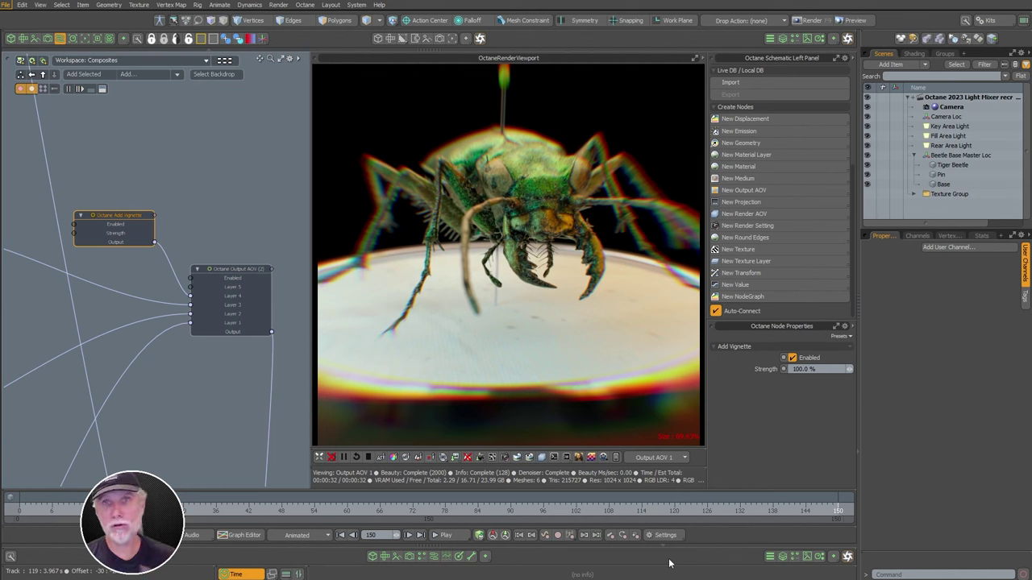
Look through the full list of available Output AOV node types without adding one
click(765, 189)
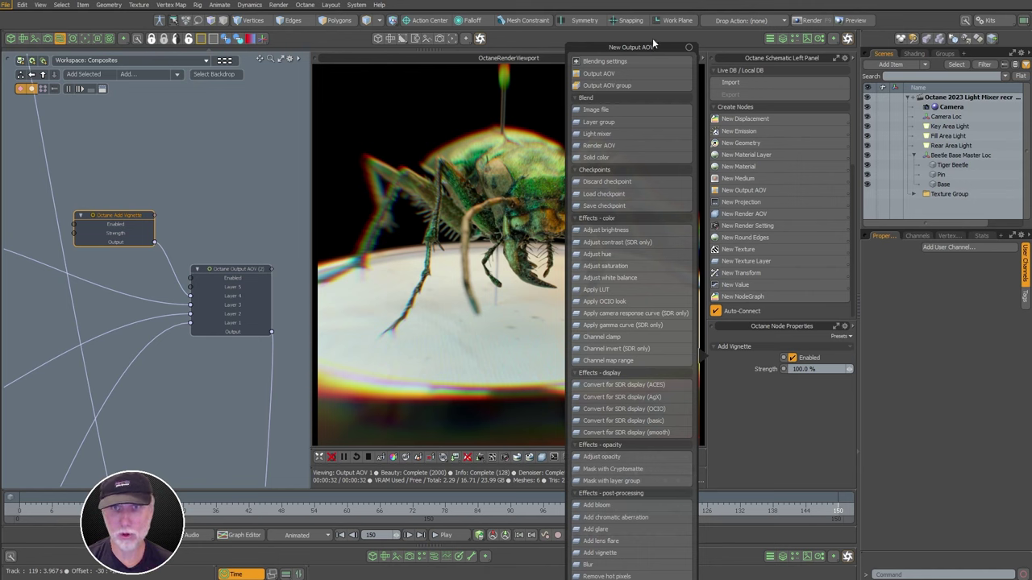
scroll(650, 32, down, 3)
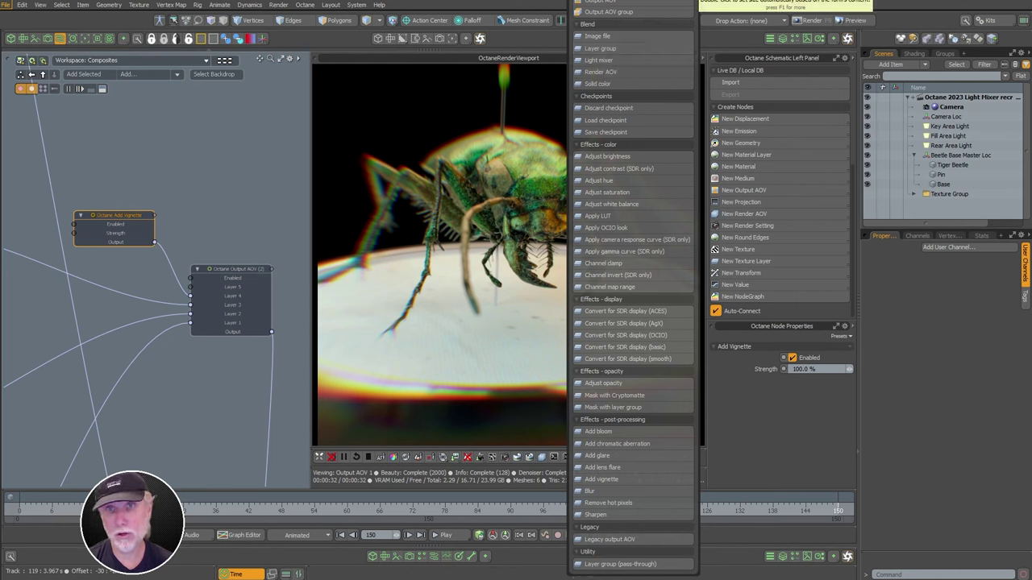
key(Escape)
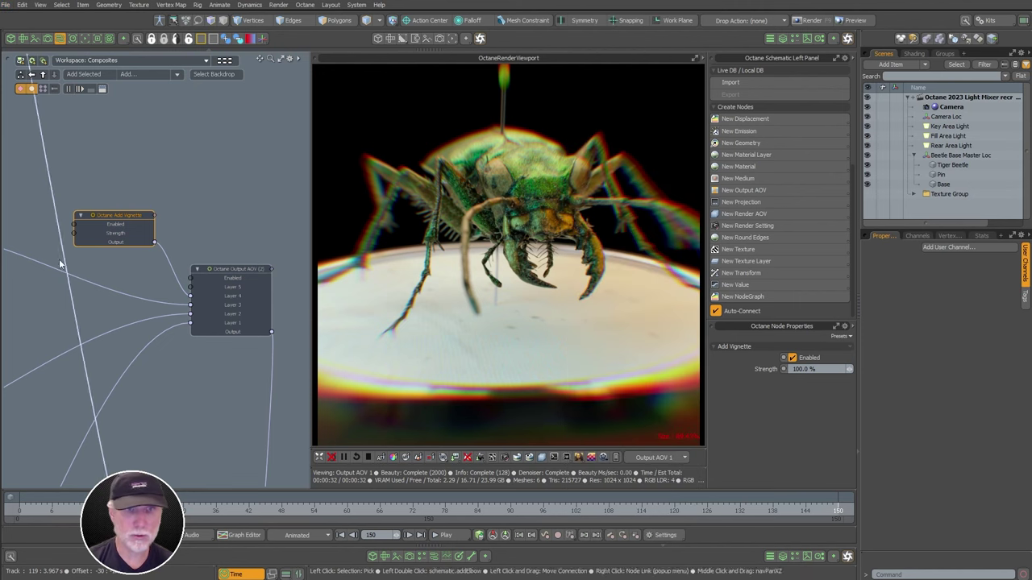
Show the 3D model view, go to frame 36, and orbit the camera to a close-up of the beetle's head
click(10, 38)
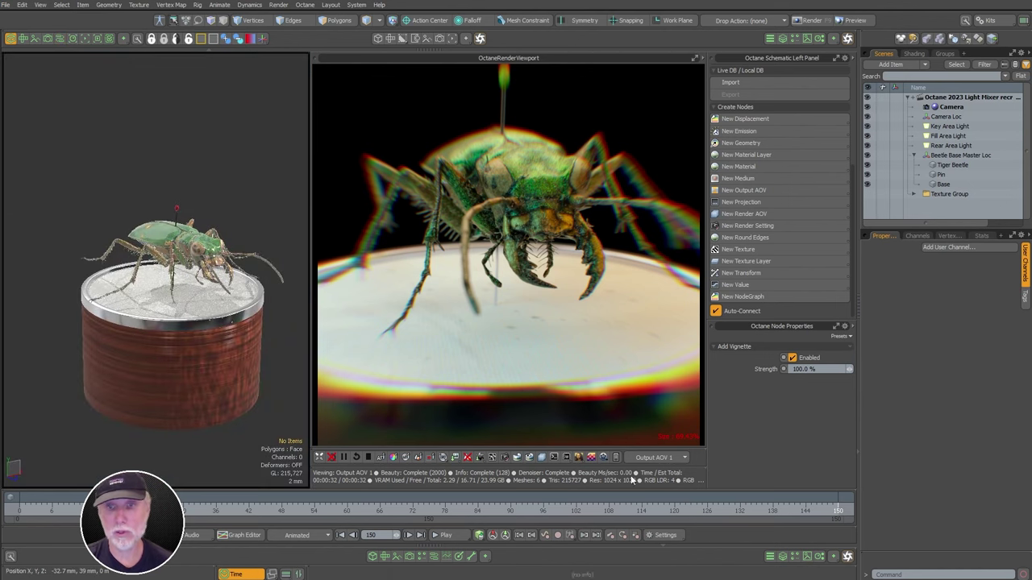
click(668, 458)
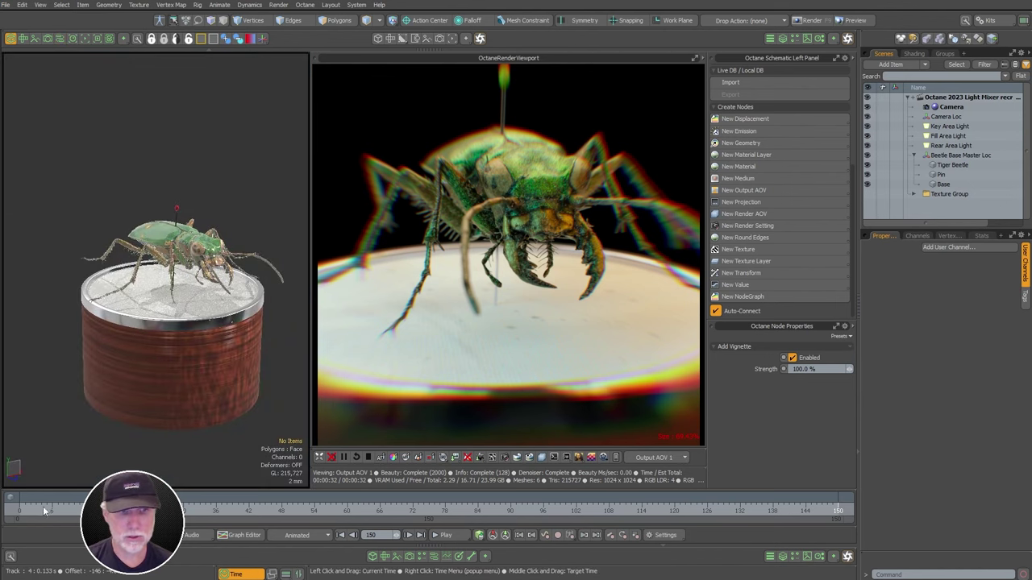
drag(41, 510, 215, 510)
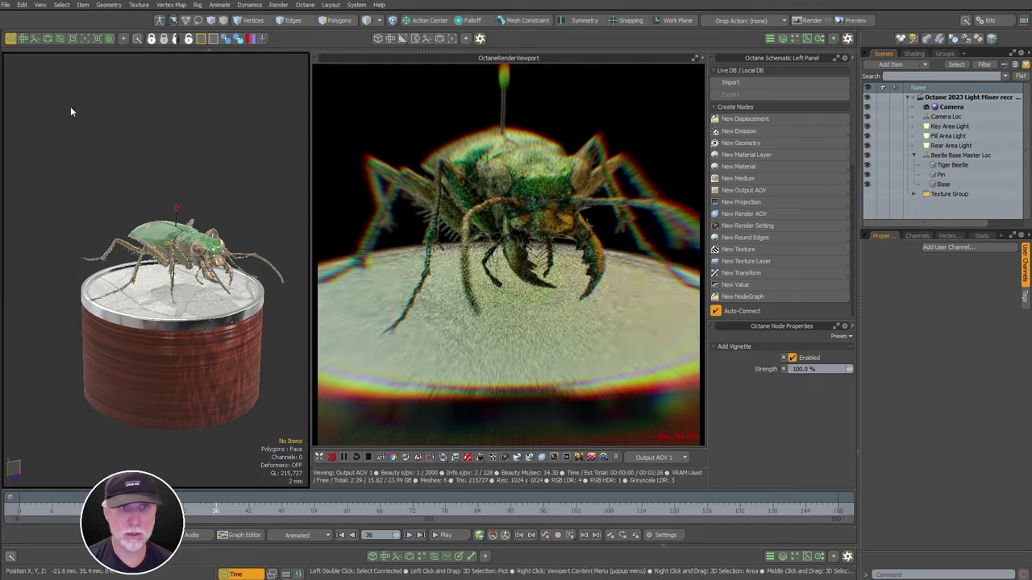
key(ctrl+space)
click(88, 127)
alt+drag(274, 235, 224, 293)
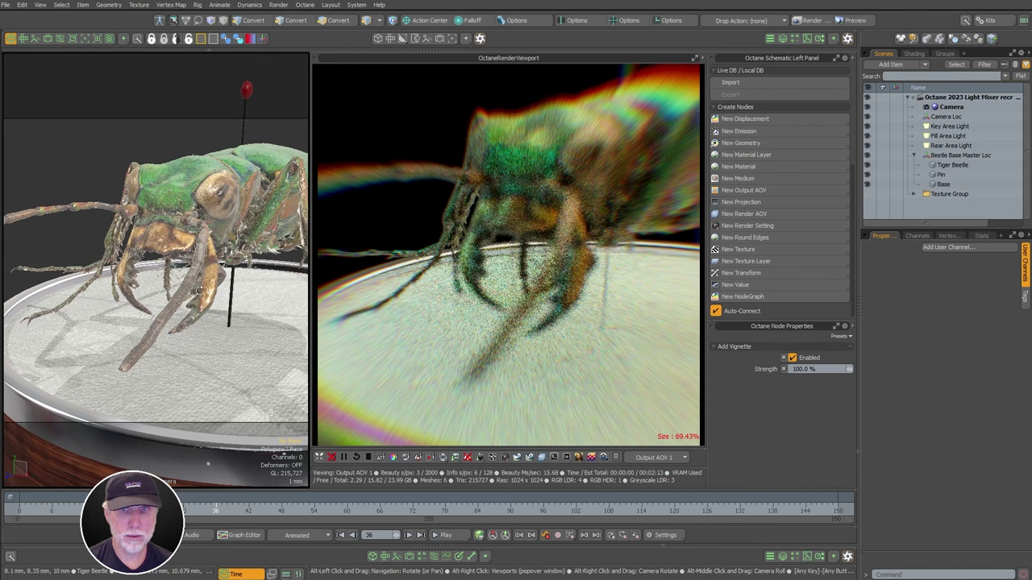
Examine the Beauty and Light ID passes, orbit to a high front view of the beetle, and show Output AOV 1
click(657, 457)
click(659, 379)
click(657, 457)
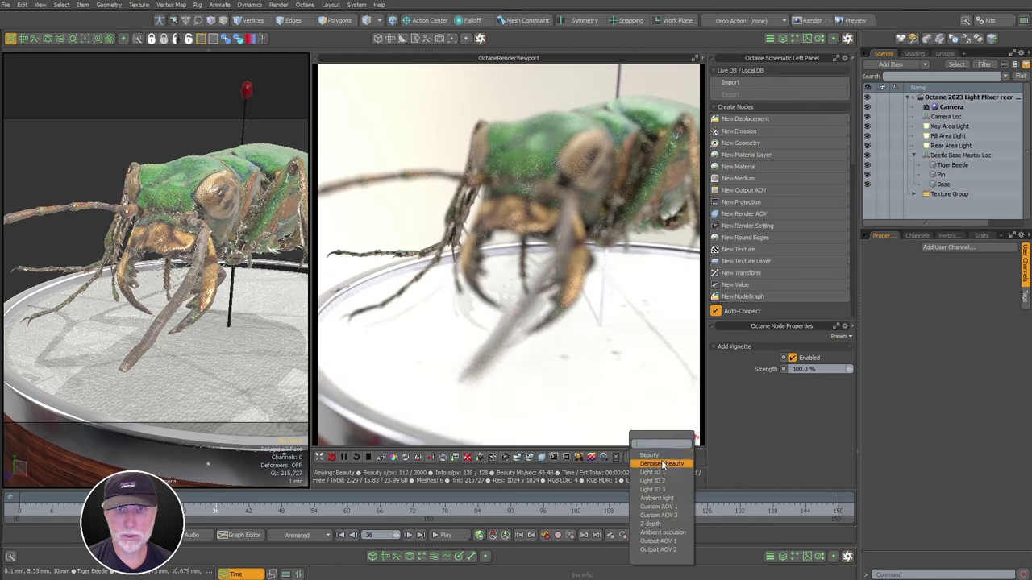
click(659, 469)
click(657, 457)
click(658, 469)
click(658, 458)
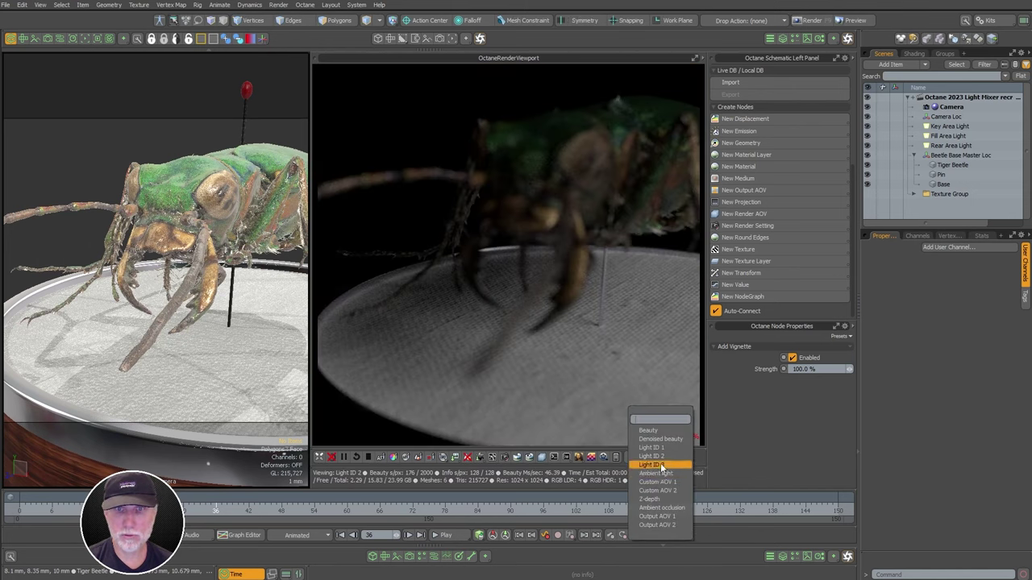
click(649, 478)
alt+drag(121, 316, 162, 380)
click(653, 457)
click(662, 474)
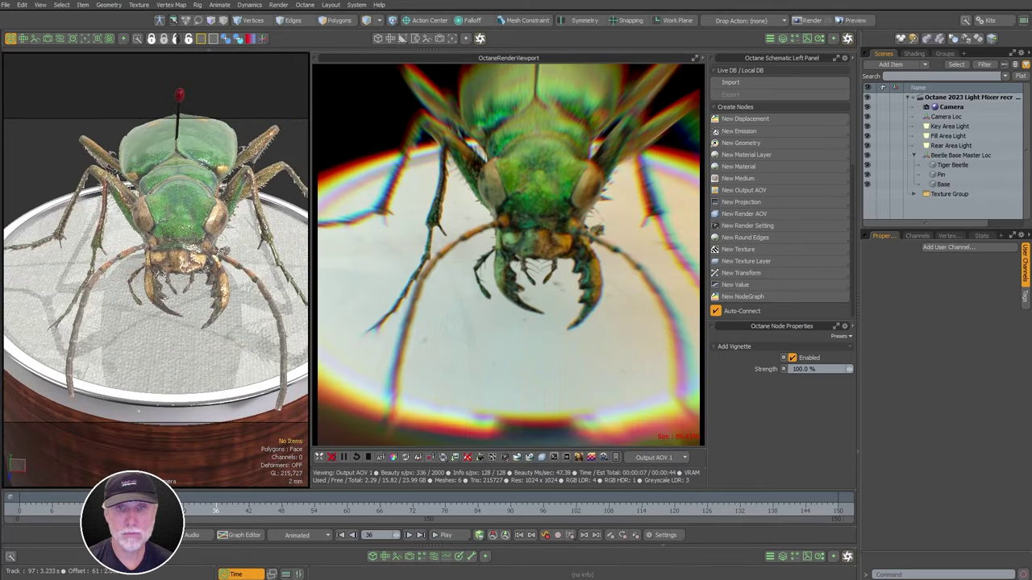
Return to the Composites schematic and select all eight render AOV nodes feeding the render AOV group
click(61, 38)
ctrl+alt+drag(252, 196, 197, 105)
ctrl+alt+drag(200, 298, 273, 297)
drag(78, 134, 198, 455)
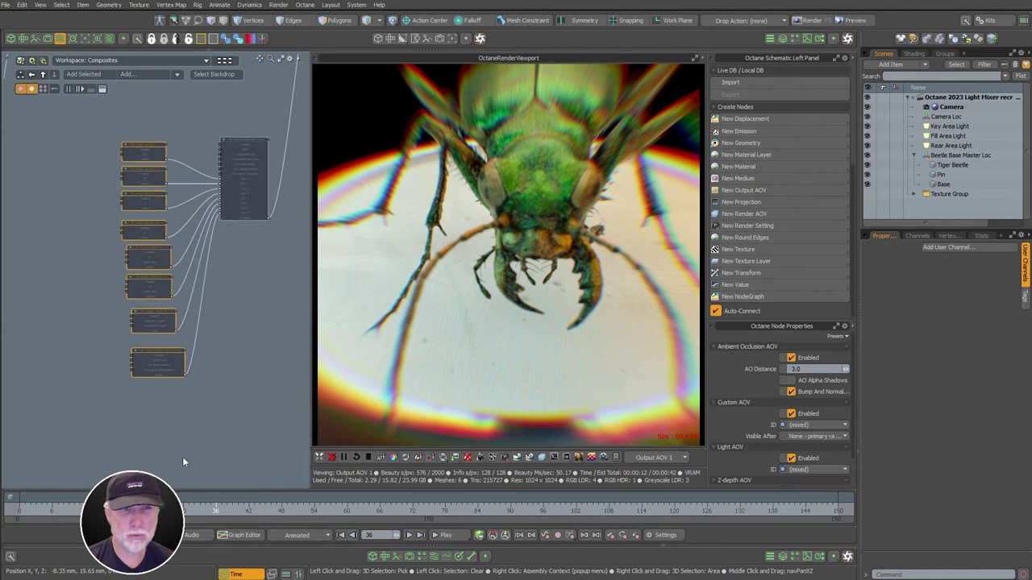
Examine the Alpha Output and Final Color Output items in the Shader Tree
click(914, 53)
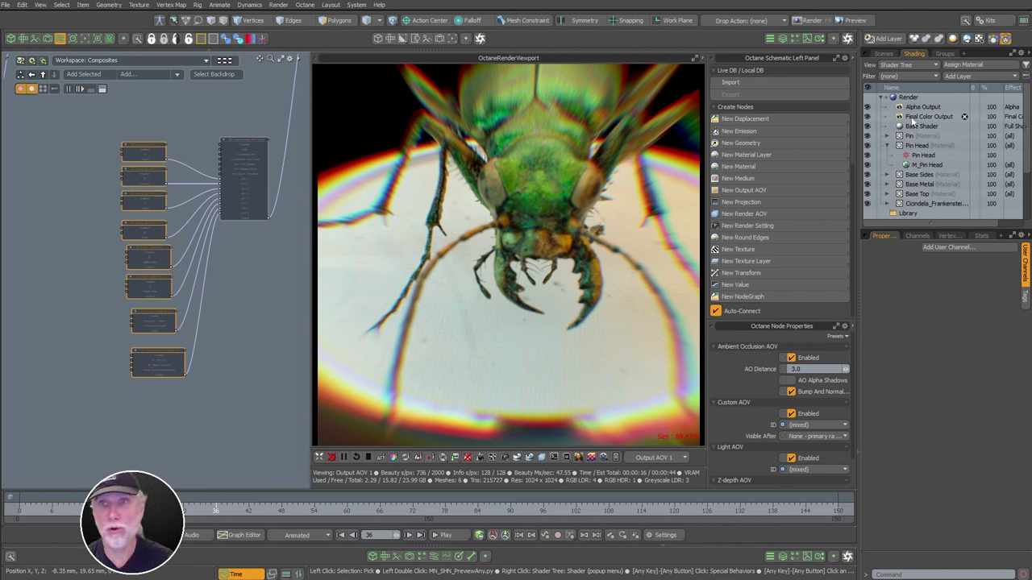
click(917, 115)
click(914, 109)
ctrl+click(916, 108)
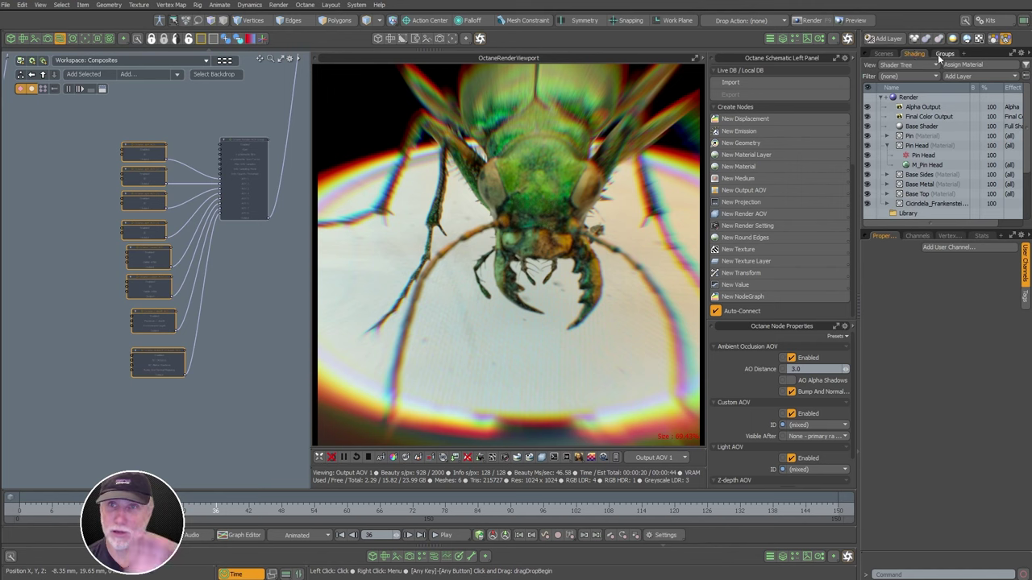
Examine the Octane Output AOV (2) layer inputs, and select the Octane Output AOV Group node that feeds the Render node
scroll(263, 187, down, 5)
alt+shift+drag(246, 91, 171, 306)
scroll(190, 188, up, 10)
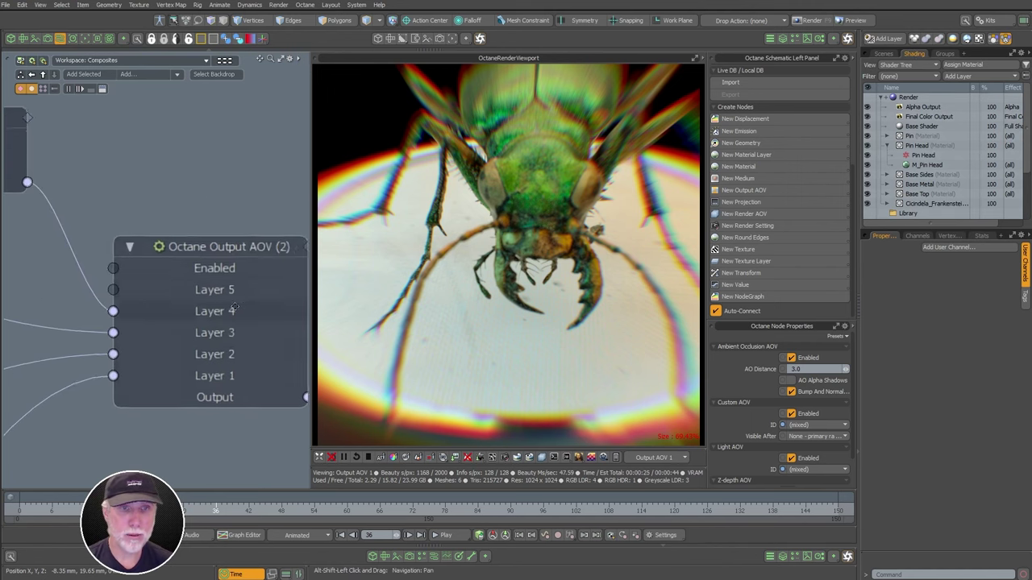
alt+shift+drag(270, 419, 134, 153)
scroll(146, 164, down, 8)
alt+shift+drag(163, 418, 125, 226)
scroll(126, 227, up, 8)
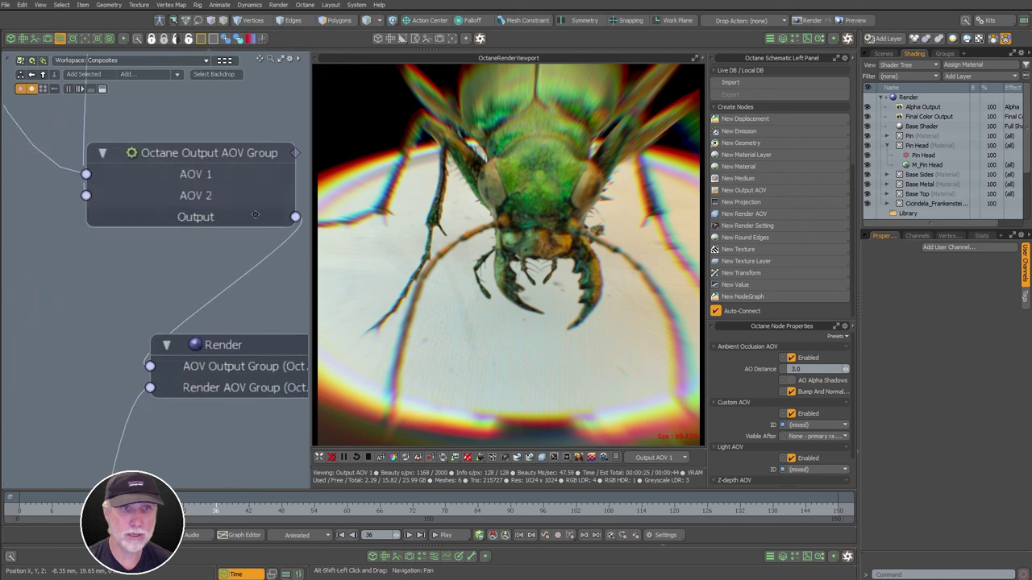
alt+shift+drag(207, 182, 190, 210)
click(190, 210)
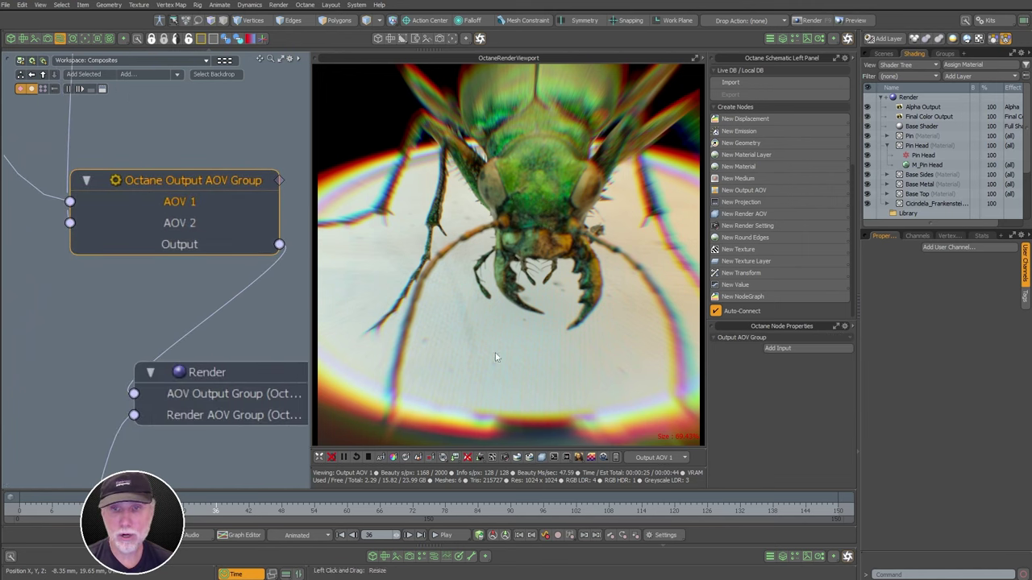
Examine the links into the output AOV group, the Octane Layer Group (3) inputs, and the wider network of layer nodes
ctrl+alt+drag(186, 266, 188, 287)
scroll(188, 287, down, 2)
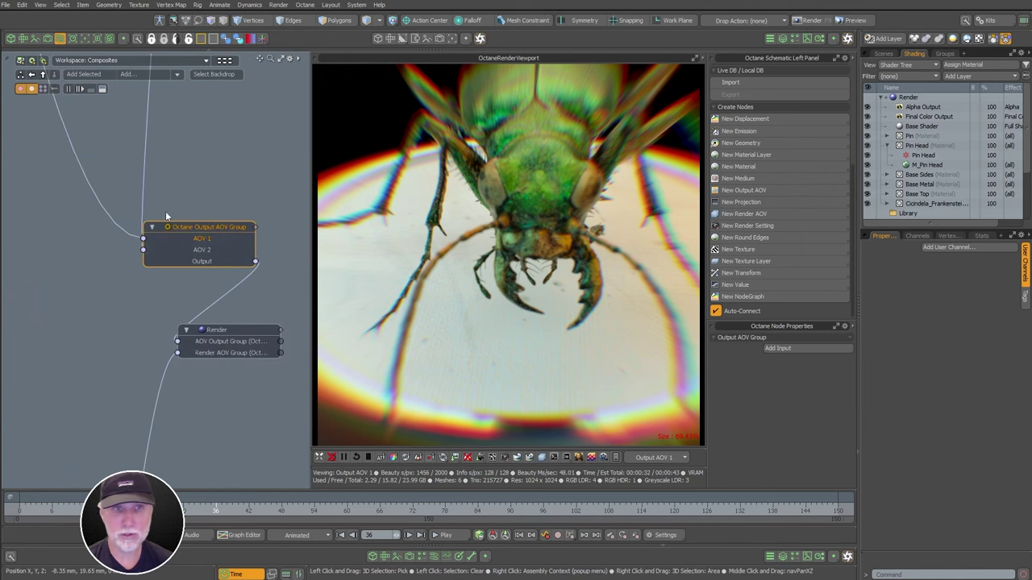
scroll(228, 179, down, 2)
scroll(228, 179, down, 4)
alt+shift+drag(161, 194, 193, 387)
alt+shift+drag(96, 403, 174, 288)
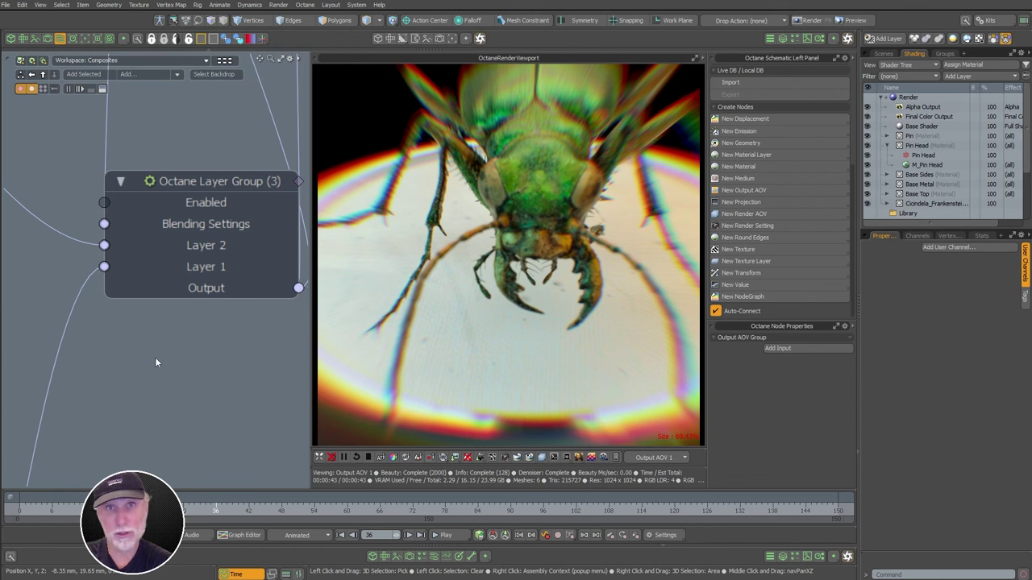
ctrl+alt+drag(251, 363, 206, 228)
ctrl+alt+drag(206, 228, 77, 215)
ctrl+alt+drag(127, 298, 162, 297)
alt+drag(153, 105, 242, 281)
ctrl+alt+drag(243, 281, 226, 233)
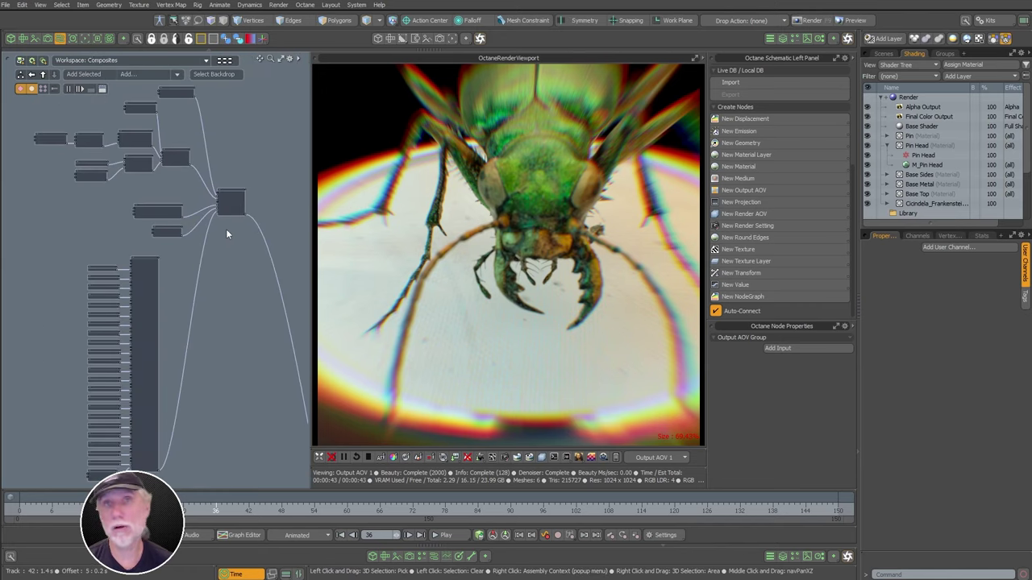